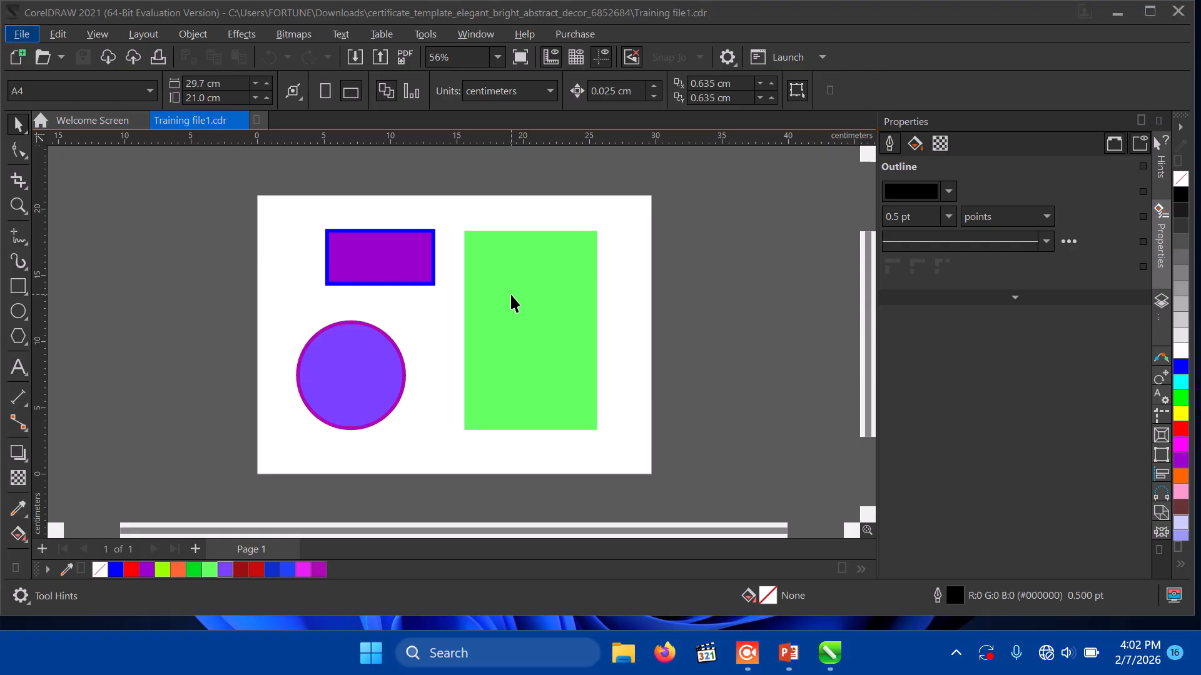
# Step: Delete the green rectangle, leaving the purple rectangle and the violet circle
pyautogui.click(509, 293)
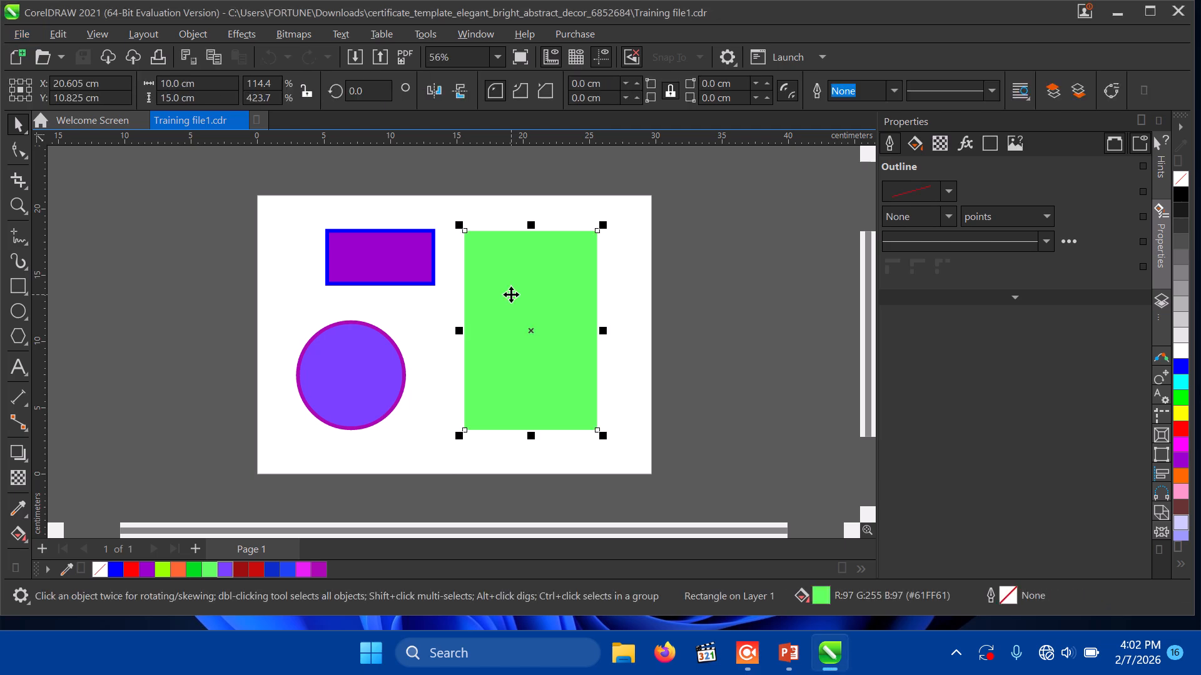
pyautogui.press('Delete')
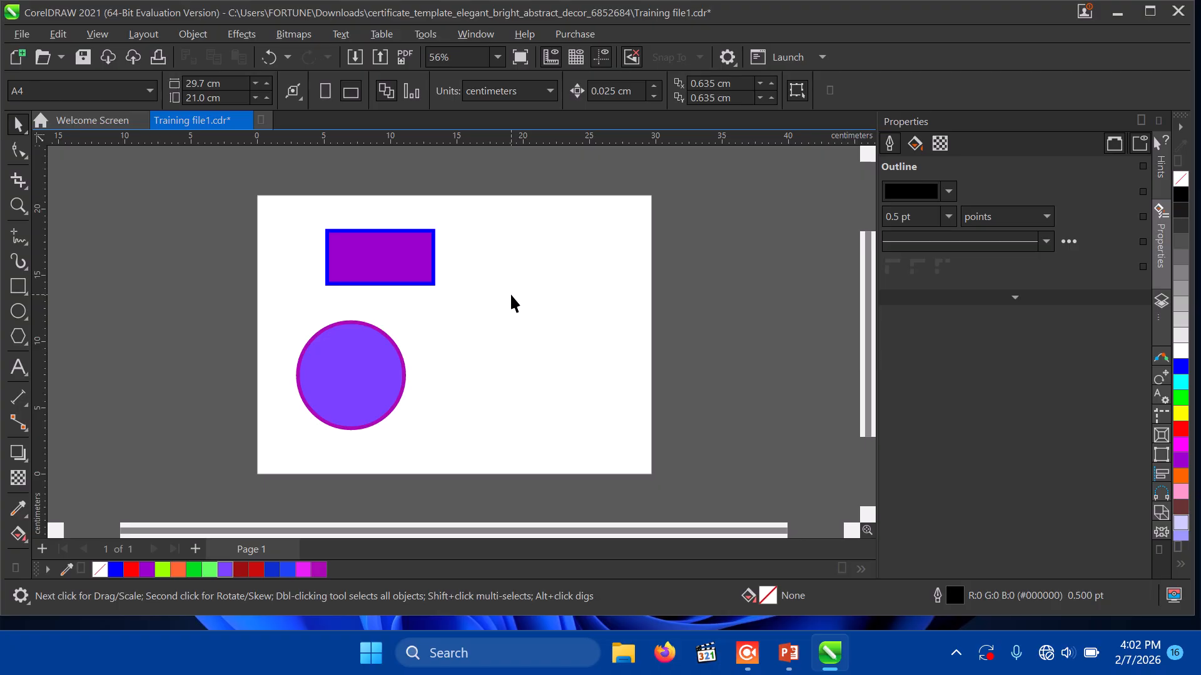
# Step: Choose the Polygon tool and highlight its side count on the property bar
pyautogui.click(18, 338)
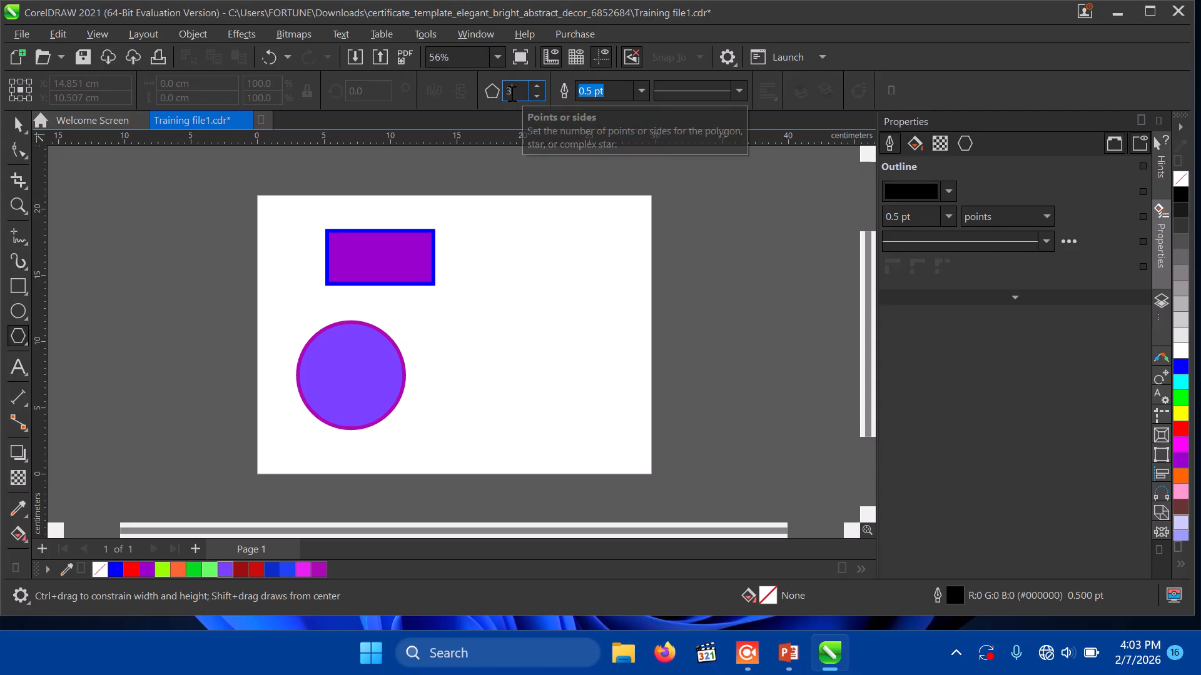
pyautogui.moveTo(515, 92); pyautogui.dragTo(500, 97)
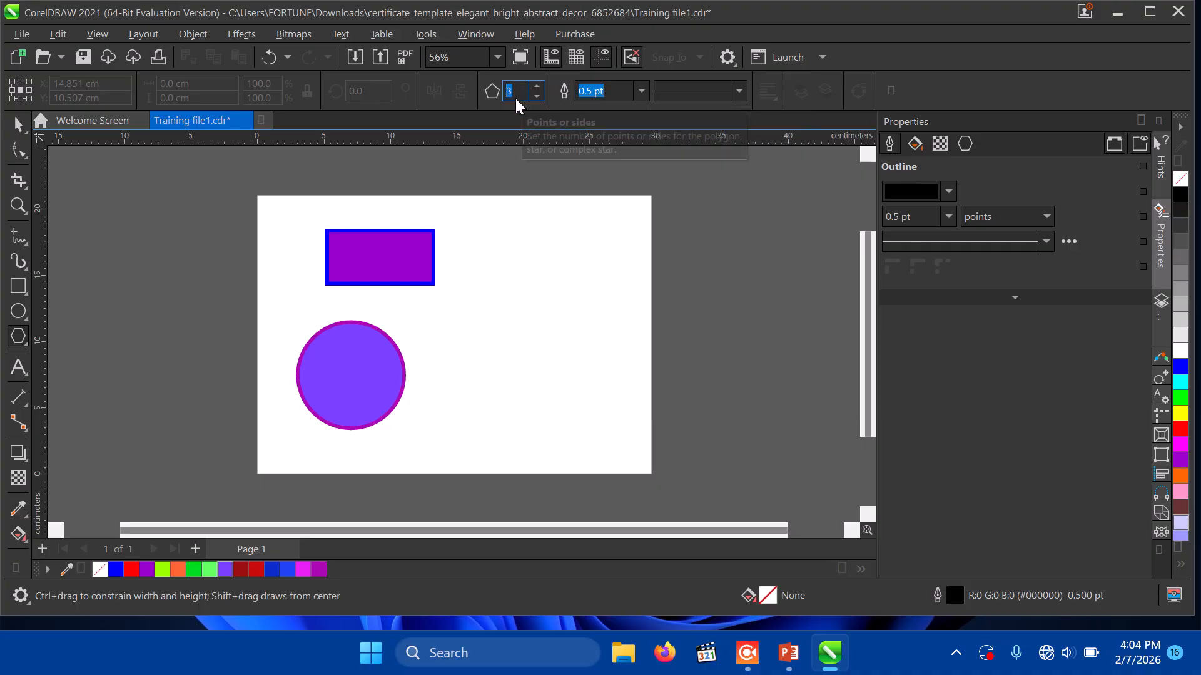
# Step: Set the polygon defaults to 5 sides with a 2.0 pt dotted outline
pyautogui.write('5')
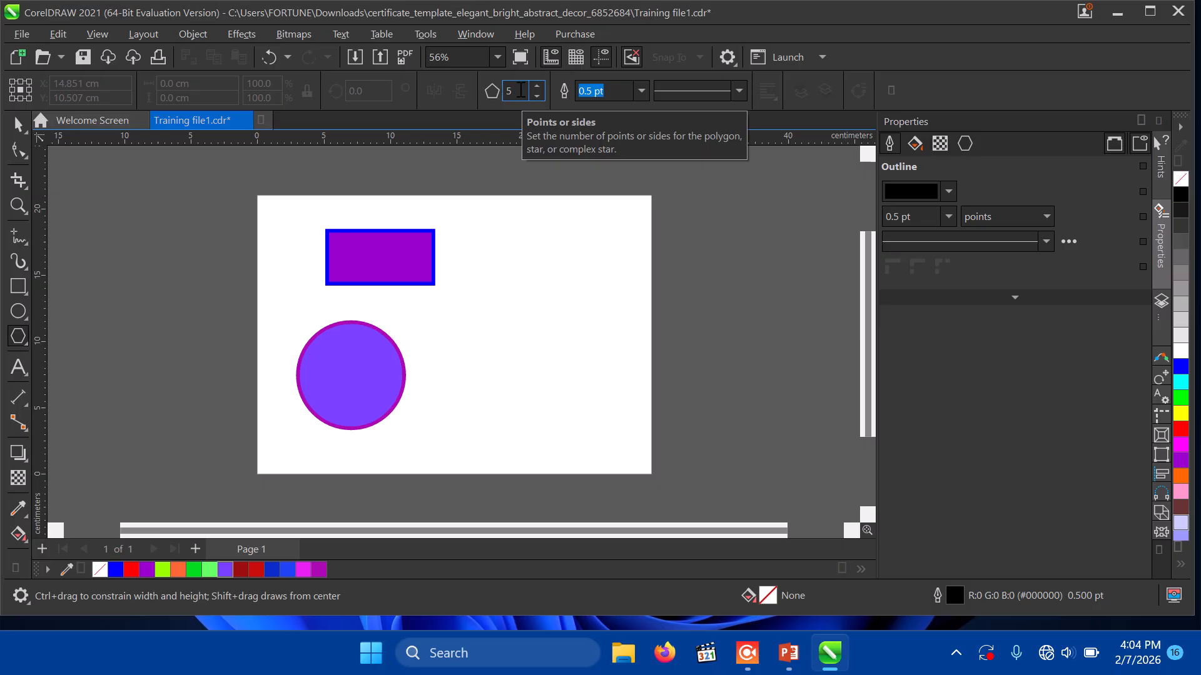
pyautogui.click(628, 94)
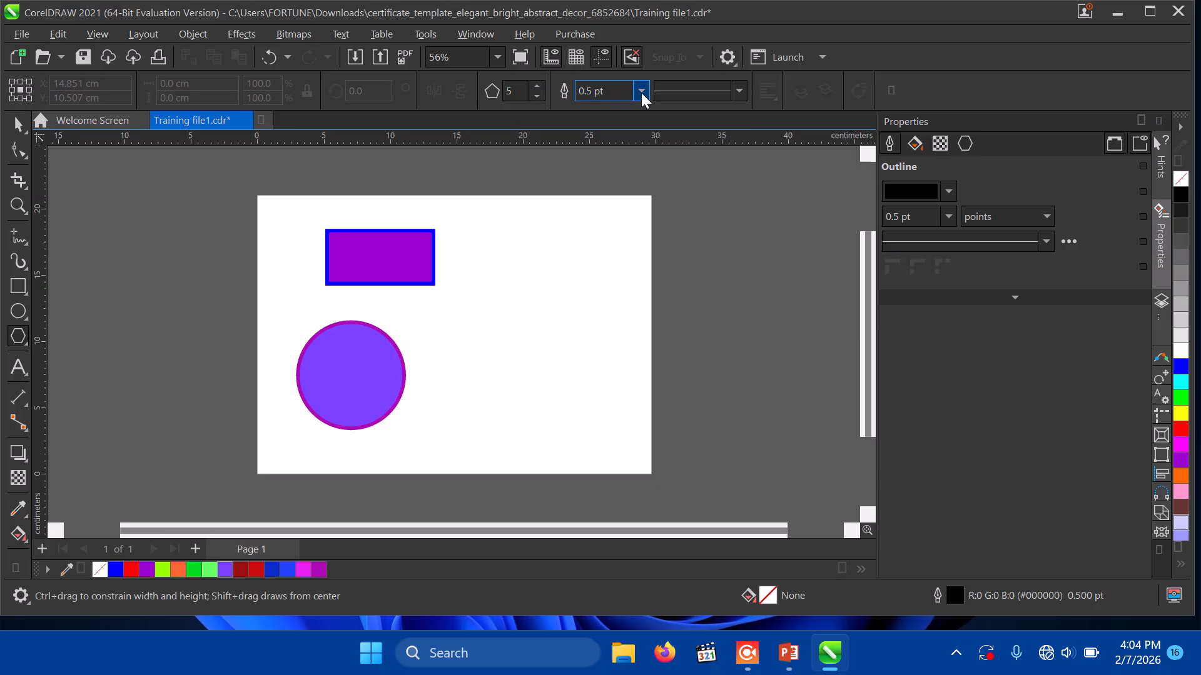
pyautogui.click(641, 91)
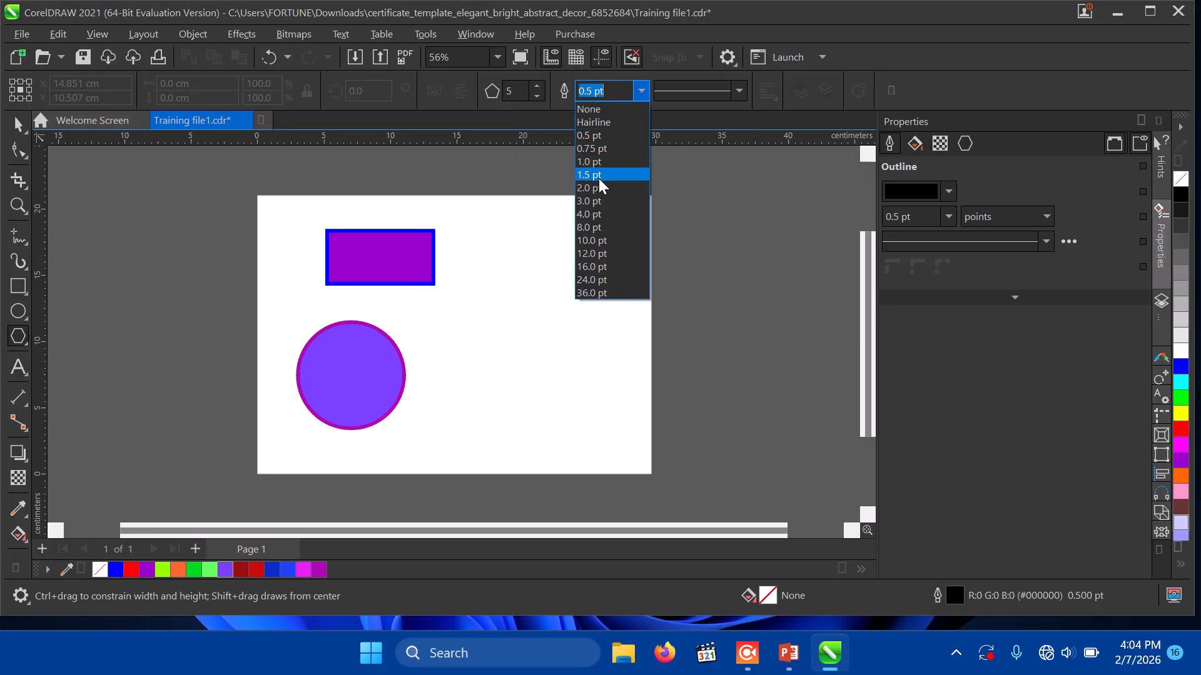
pyautogui.click(598, 183)
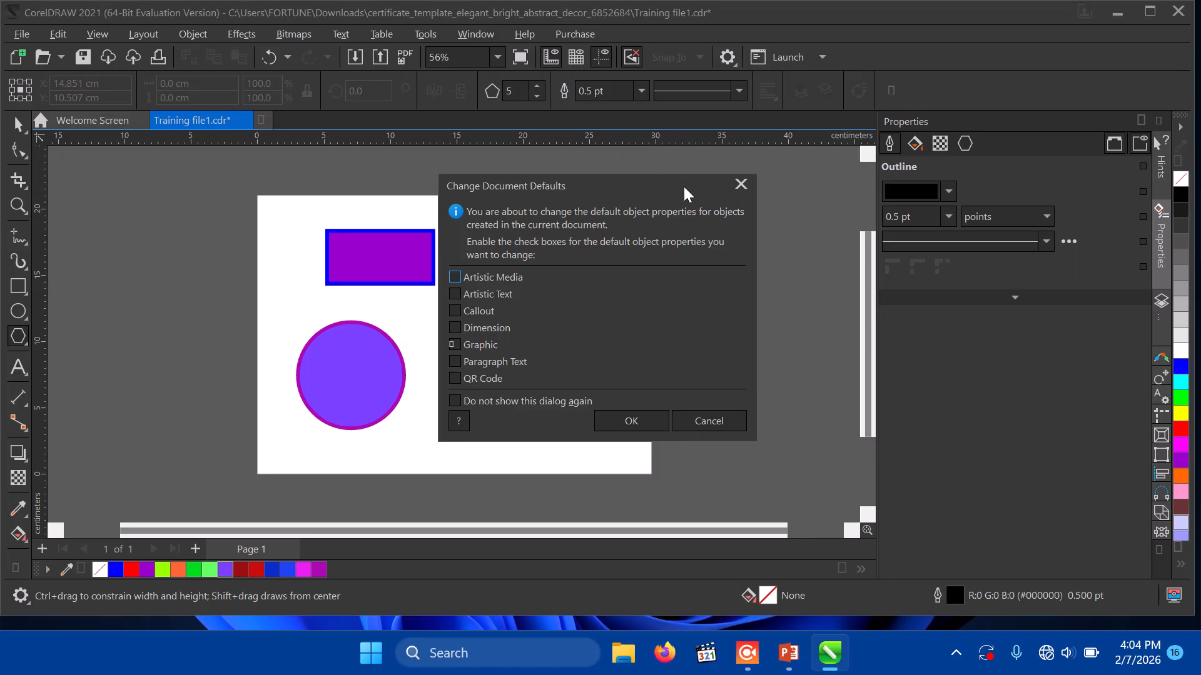
pyautogui.click(629, 418)
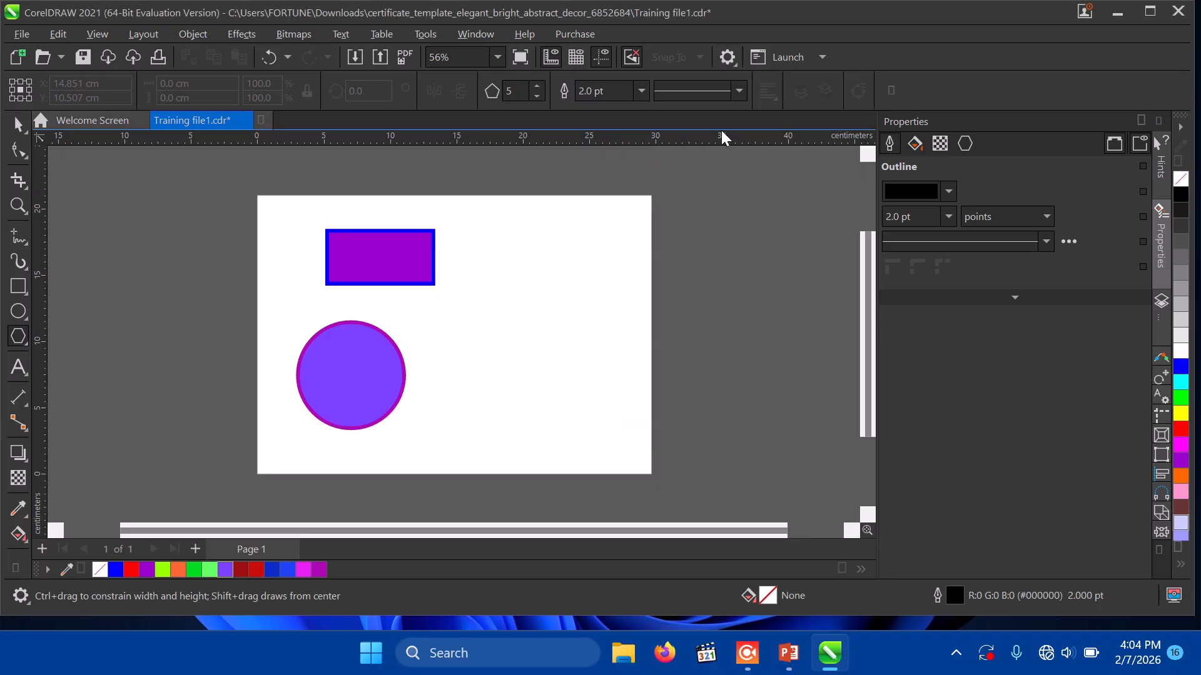
pyautogui.click(741, 92)
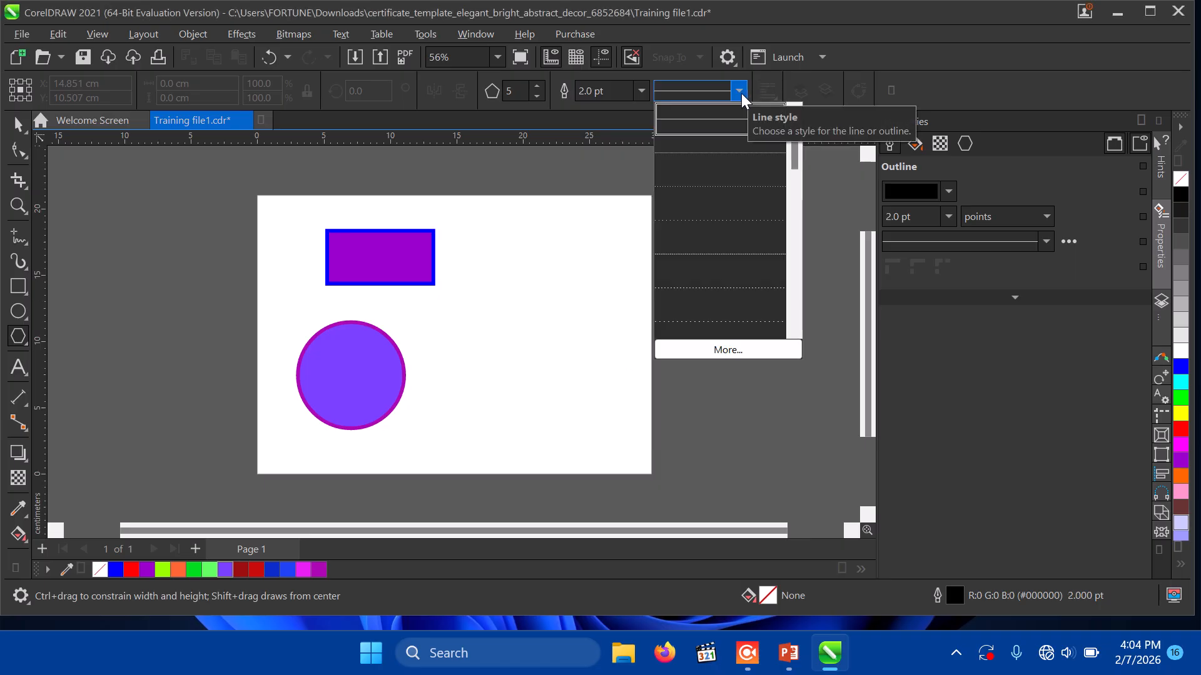
pyautogui.click(704, 320)
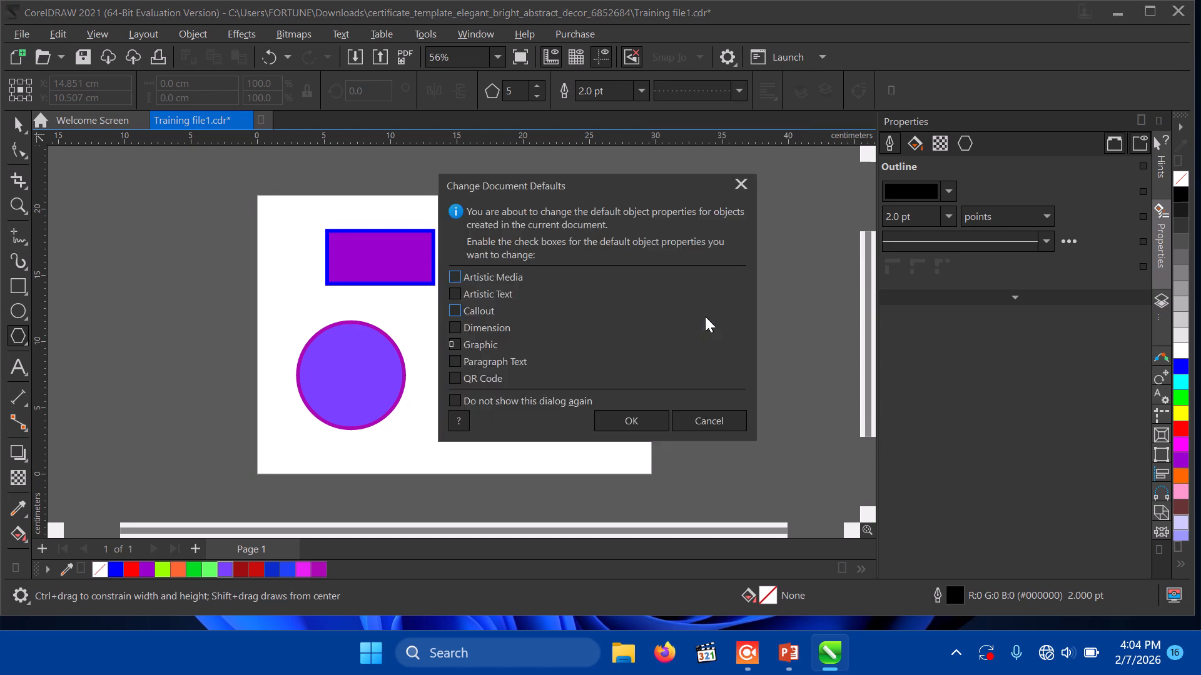
pyautogui.click(639, 425)
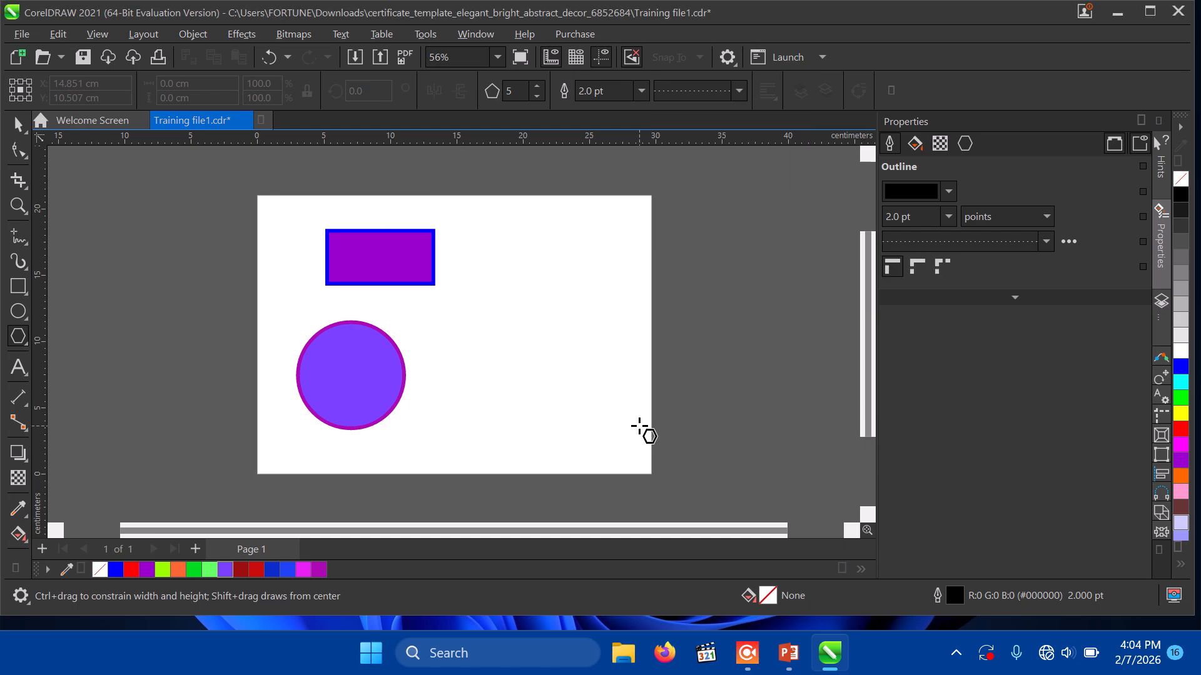
# Step: Draw the pentagon on the right side of the page and deselect it
pyautogui.moveTo(475, 258); pyautogui.dragTo(611, 407)
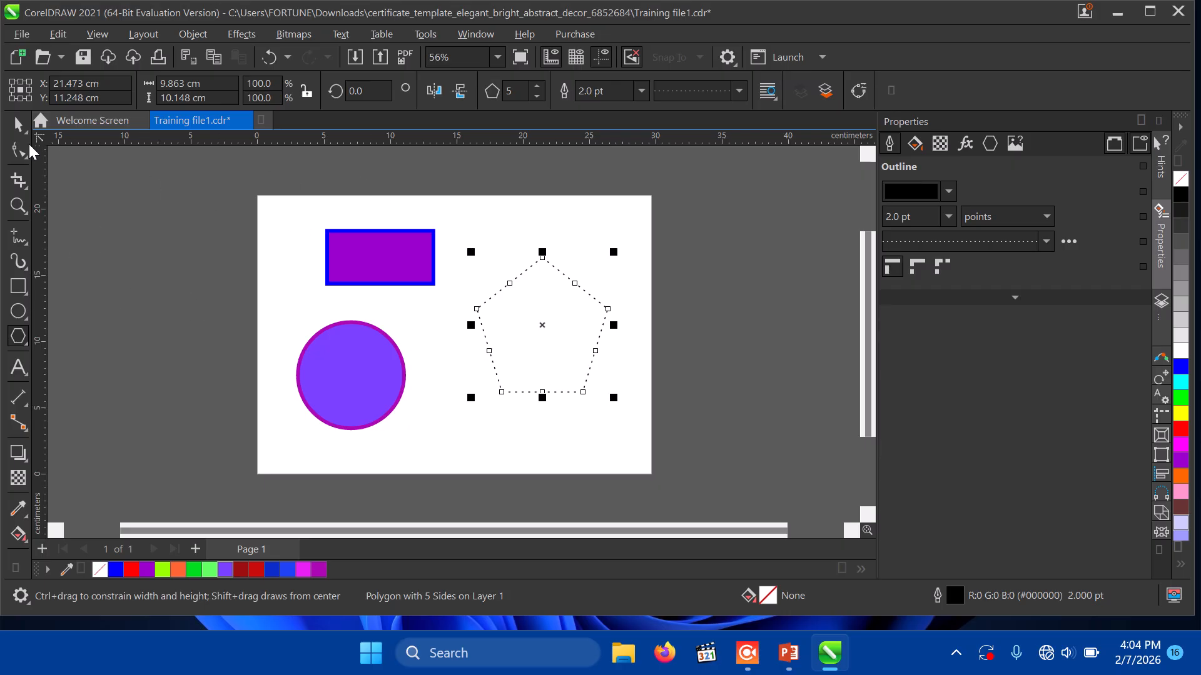
pyautogui.click(18, 124)
pyautogui.click(354, 291)
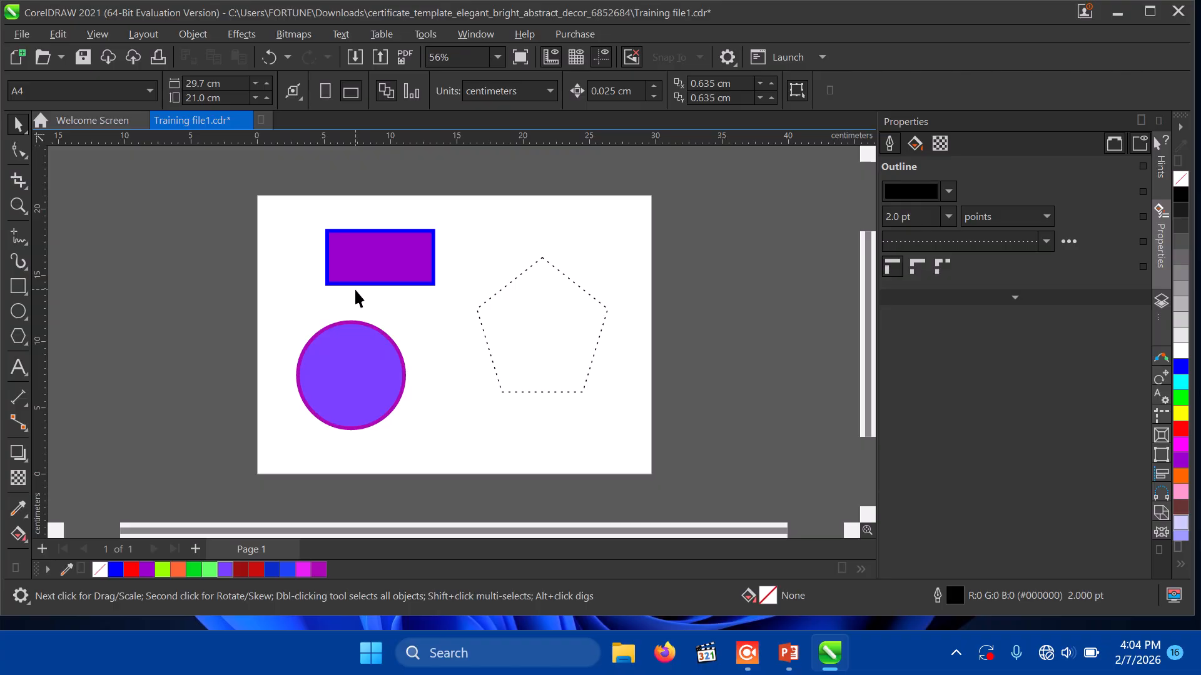
# Step: Draw a seven-sided polygon overlapping the dotted pentagon
pyautogui.click(18, 336)
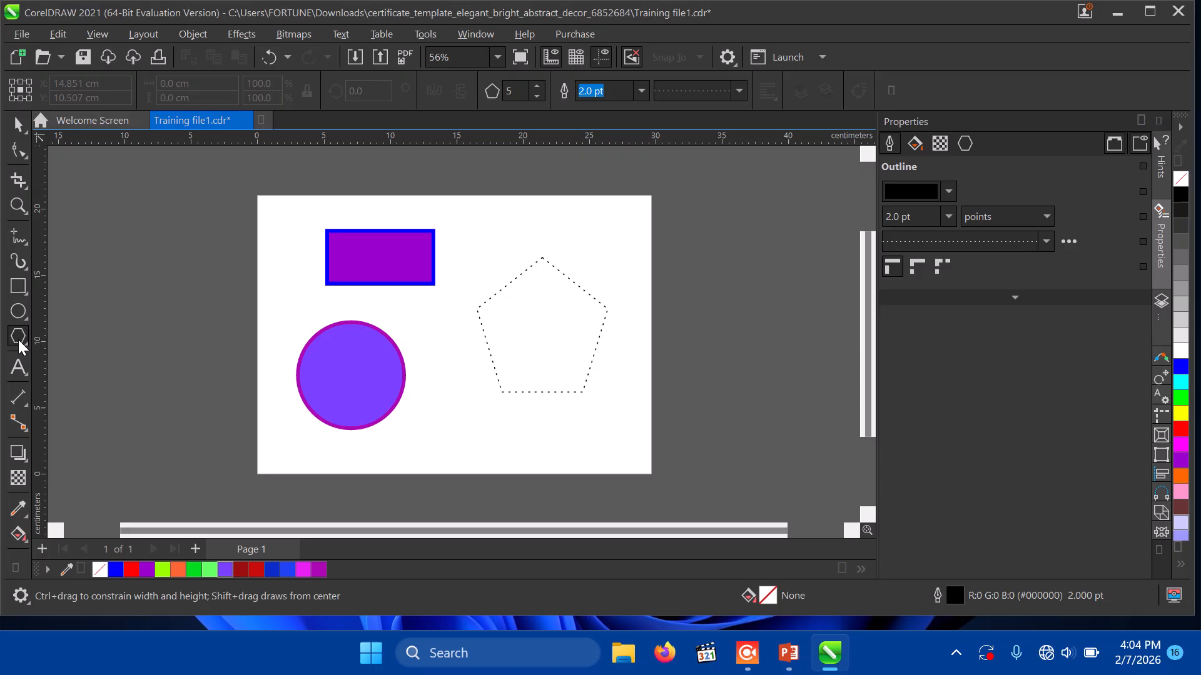
pyautogui.doubleClick(521, 91)
pyautogui.write('7')
pyautogui.click(456, 315)
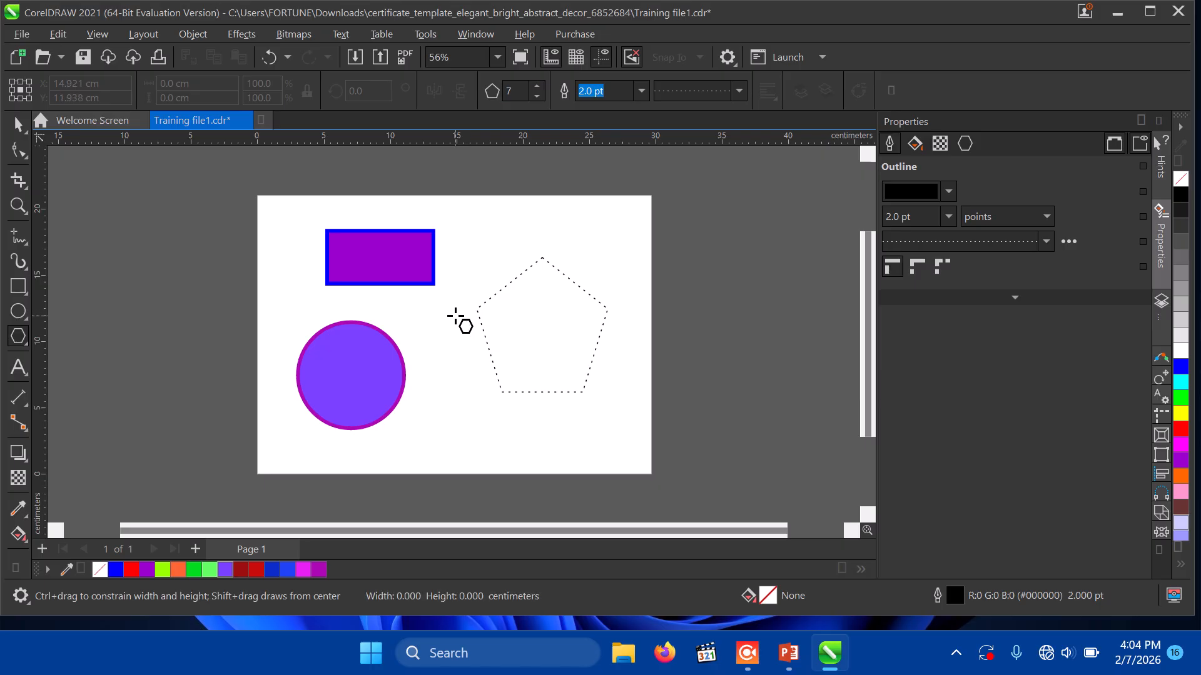
pyautogui.moveTo(456, 316); pyautogui.dragTo(599, 438)
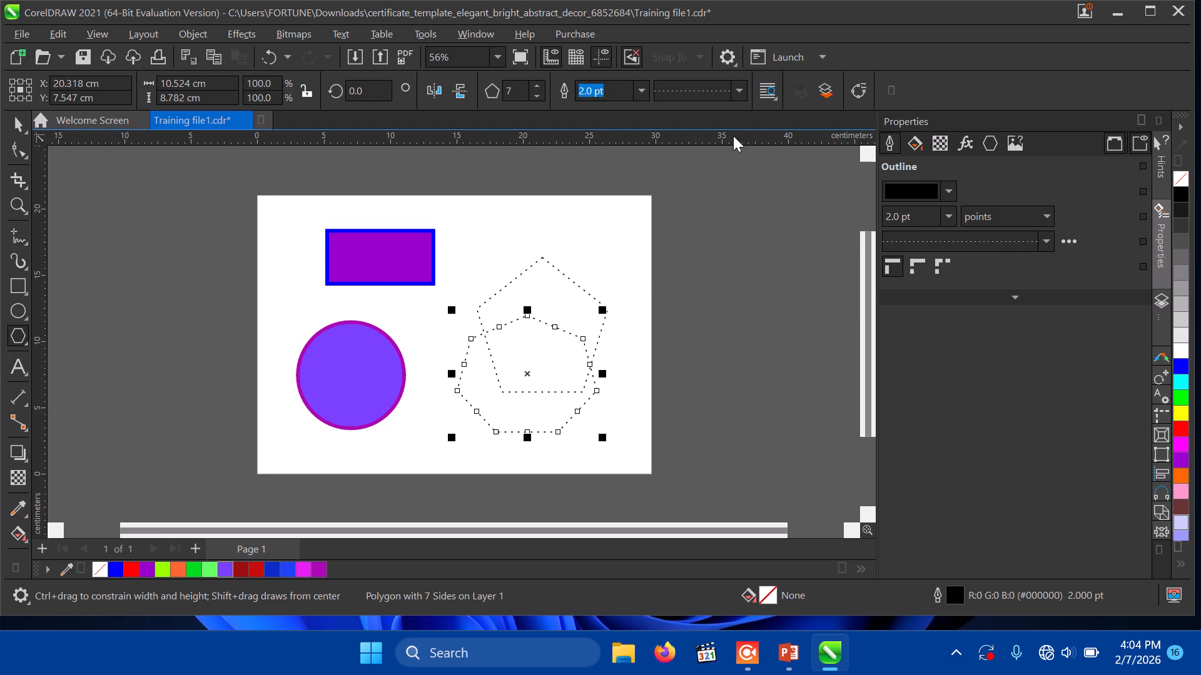
# Step: Give the seven-sided polygon a solid outline style
pyautogui.click(741, 92)
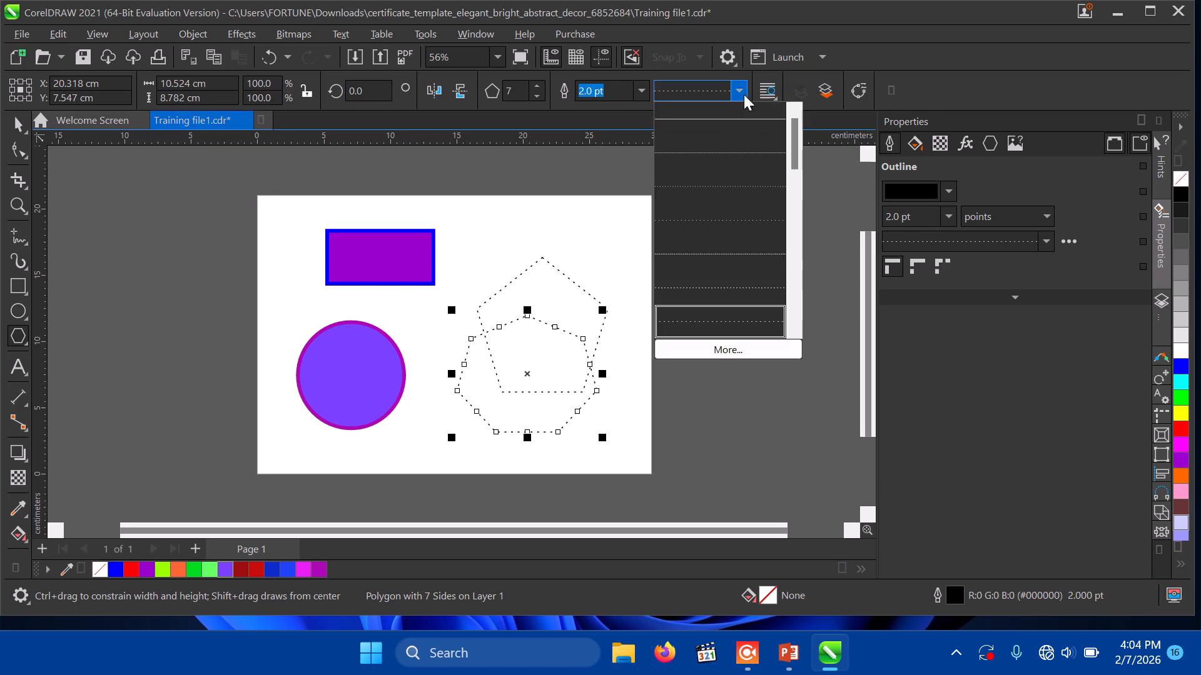
pyautogui.click(716, 129)
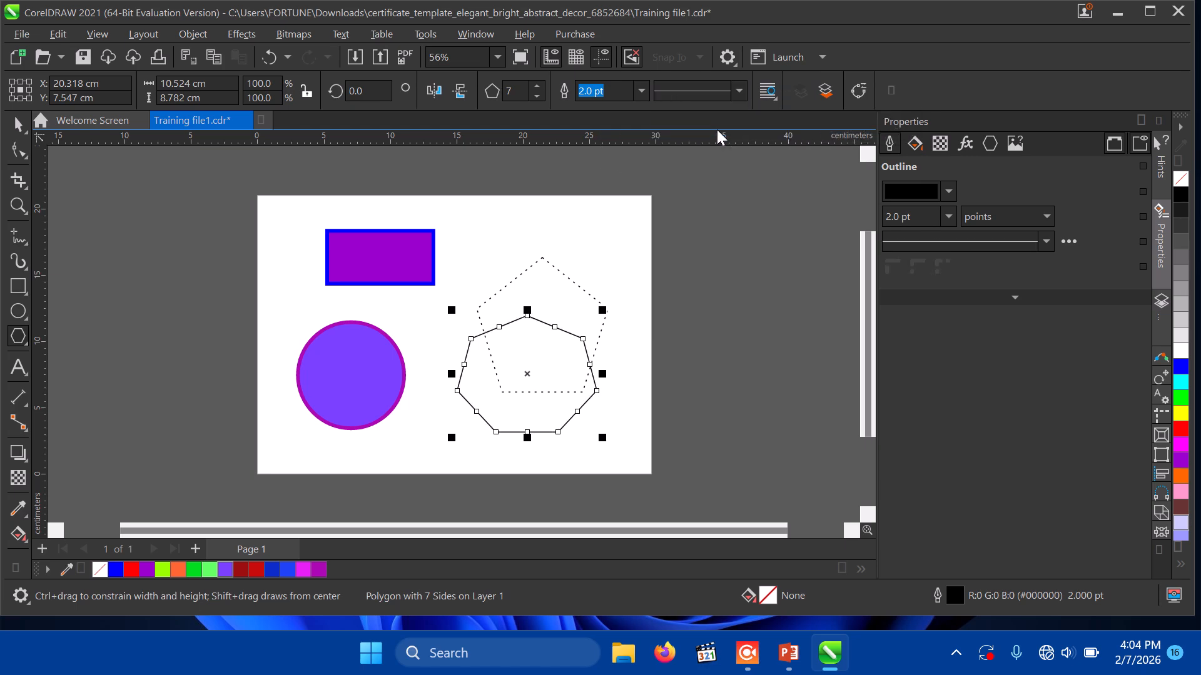
pyautogui.click(22, 124)
pyautogui.click(22, 124)
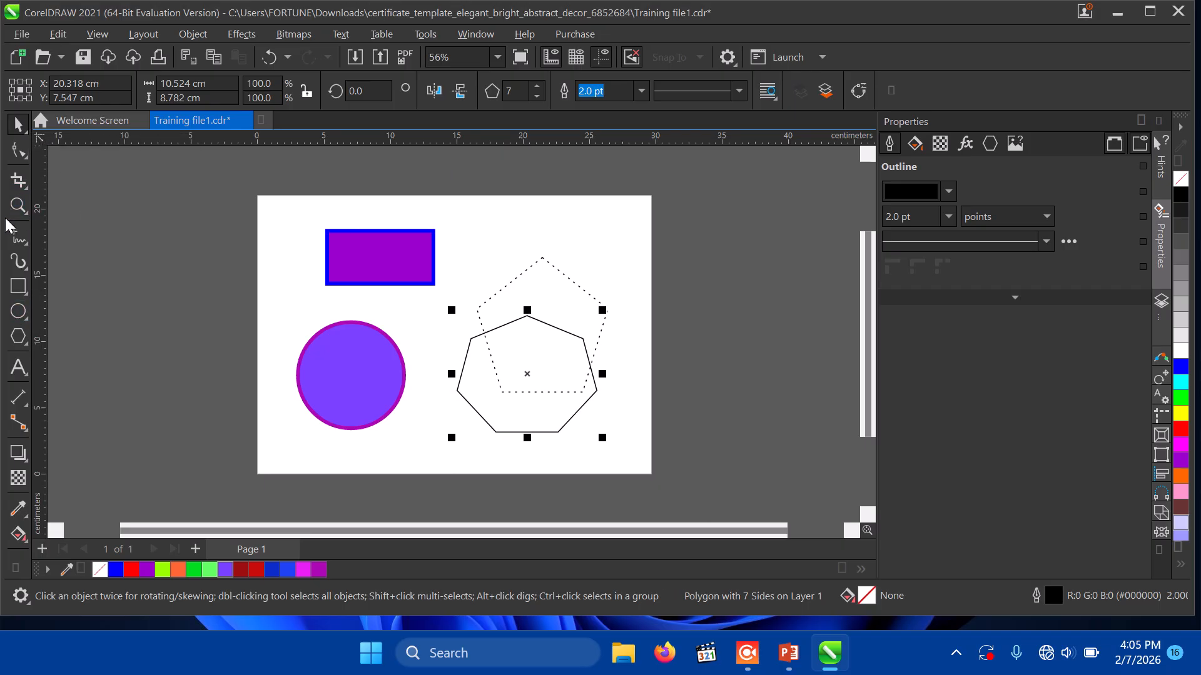
# Step: With the Shape tool, drag one heptagon node inward to twist it into a pinwheel star
pyautogui.click(23, 152)
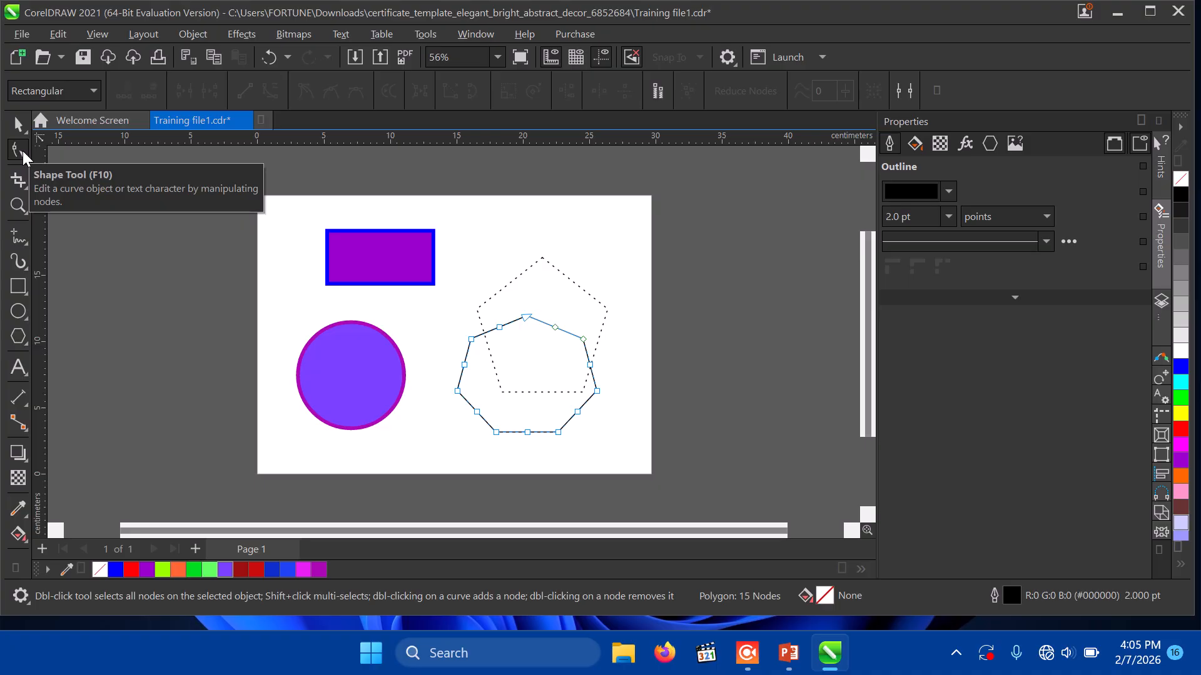
pyautogui.click(499, 328)
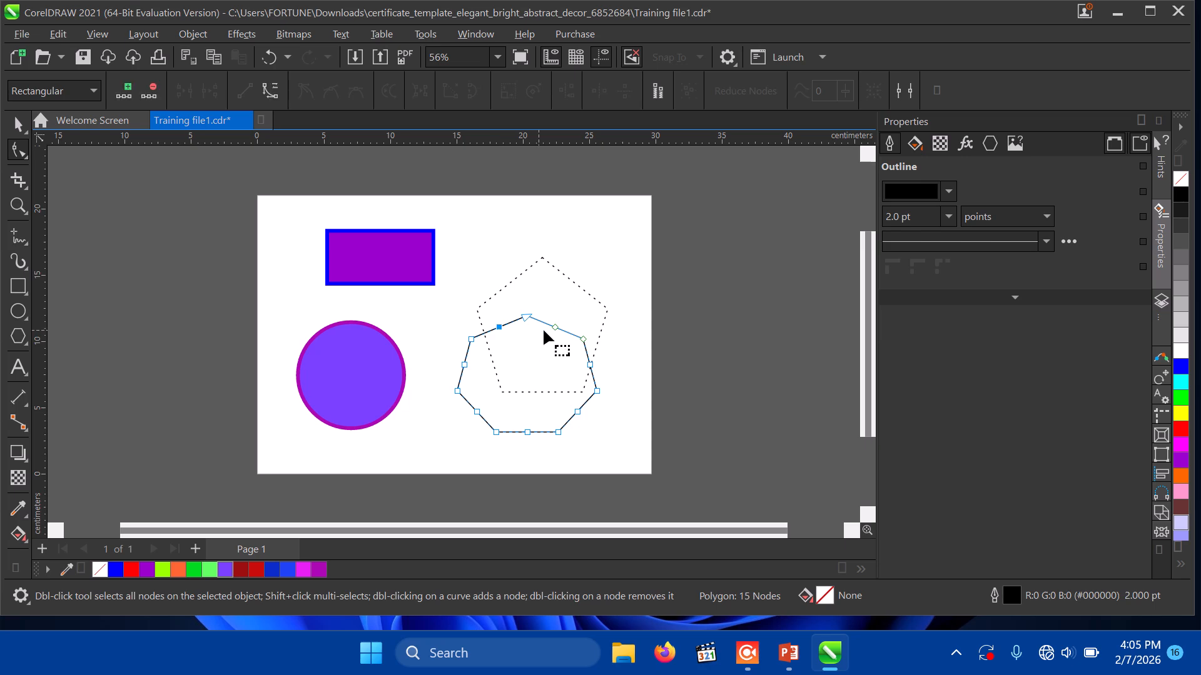
pyautogui.click(583, 341)
pyautogui.click(596, 391)
pyautogui.moveTo(499, 328); pyautogui.dragTo(497, 386)
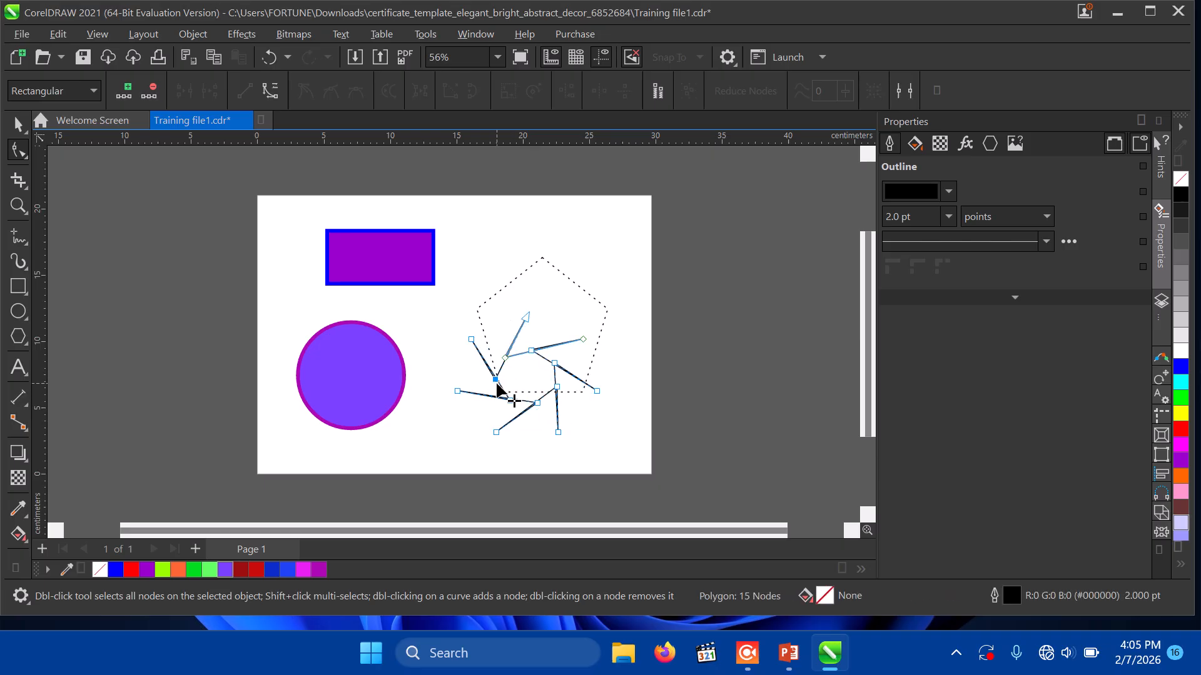
# Step: Move the star against the circle's edge, fill it blue, and shift the pentagon up-right
pyautogui.click(19, 133)
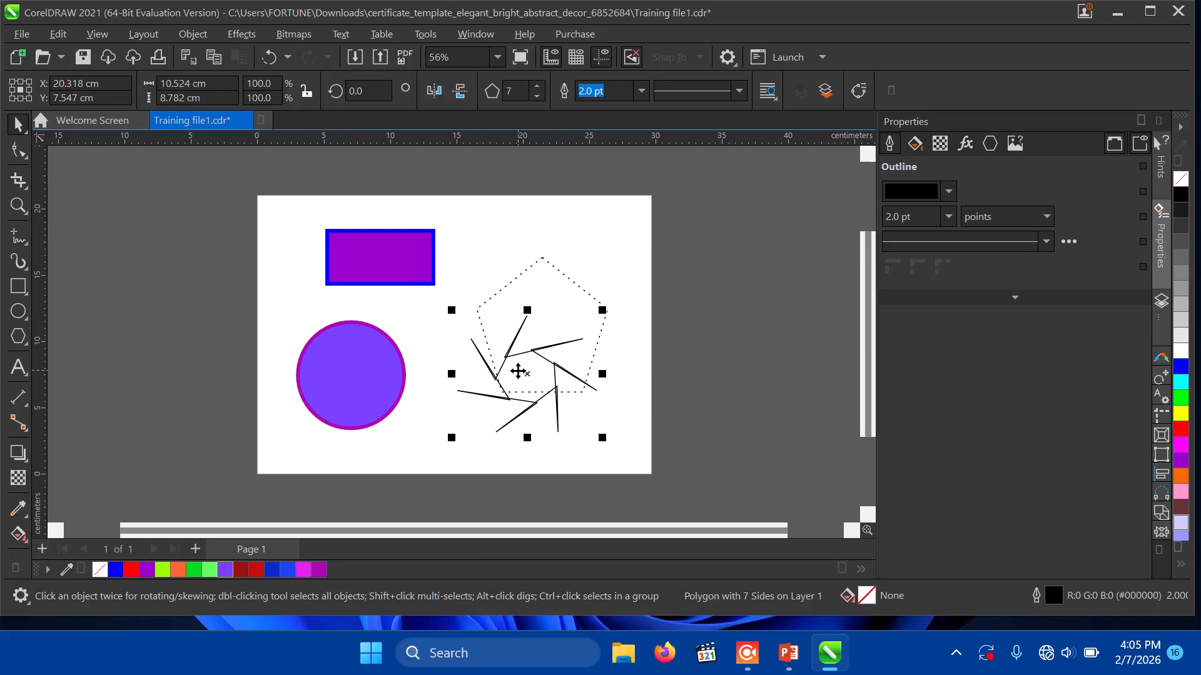
pyautogui.moveTo(532, 377); pyautogui.dragTo(464, 424)
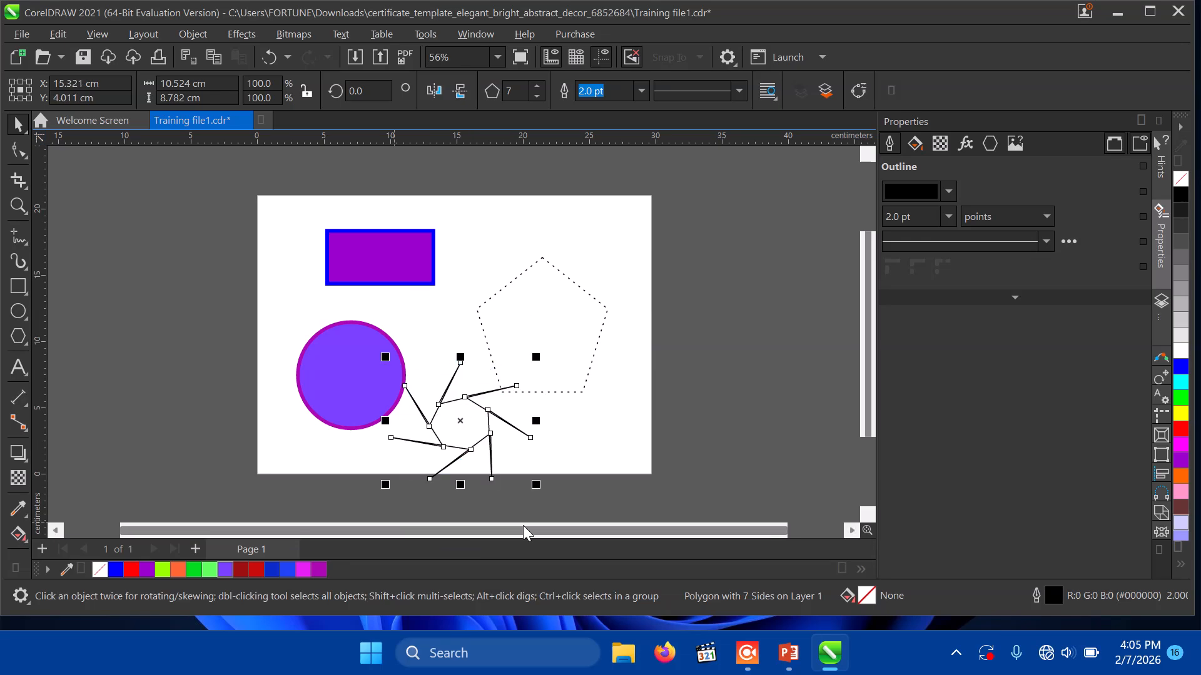
pyautogui.click(287, 569)
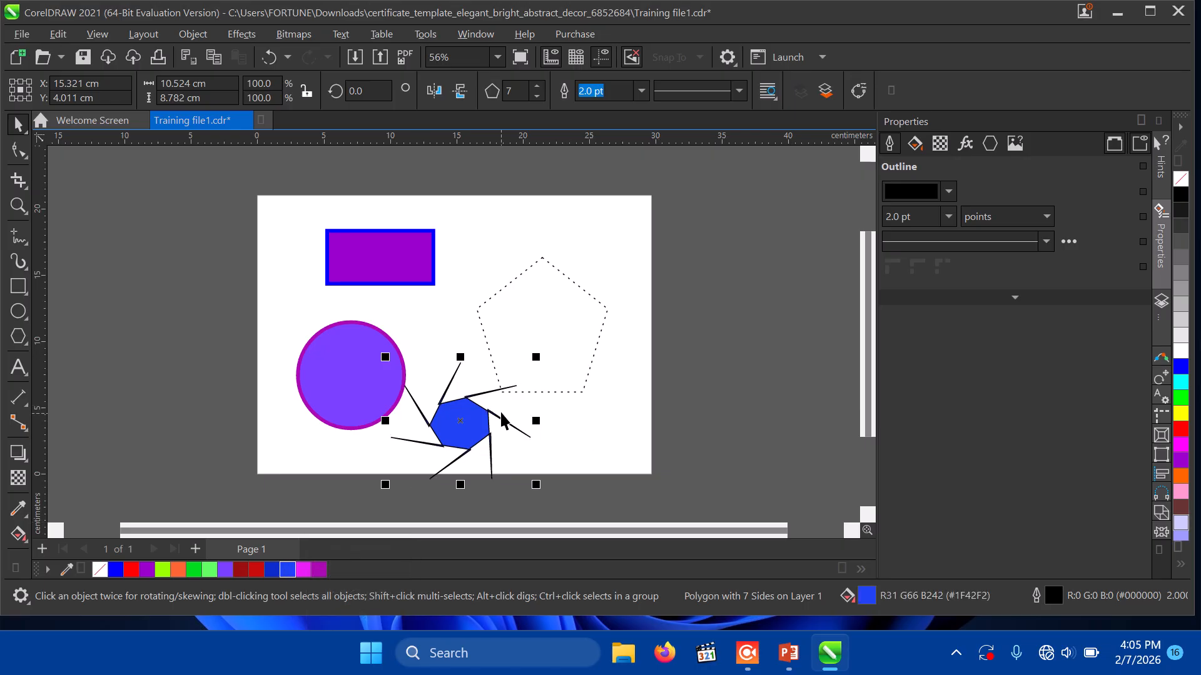
pyautogui.click(574, 318)
pyautogui.moveTo(576, 319); pyautogui.dragTo(596, 278)
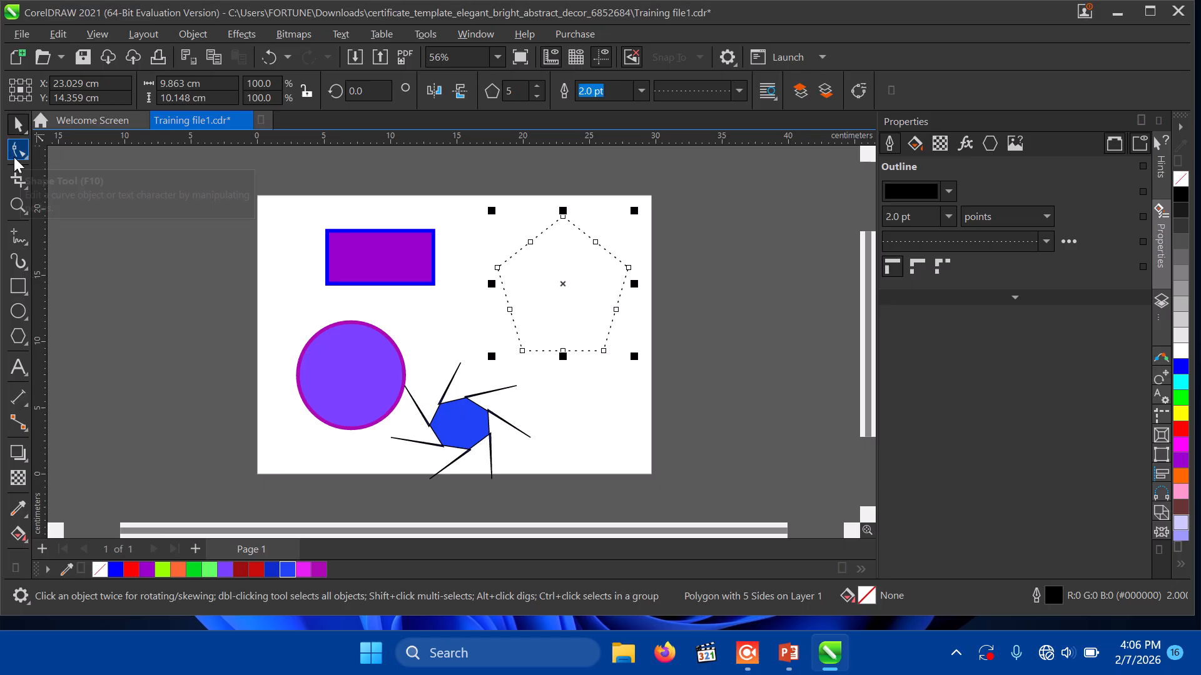
pyautogui.click(372, 282)
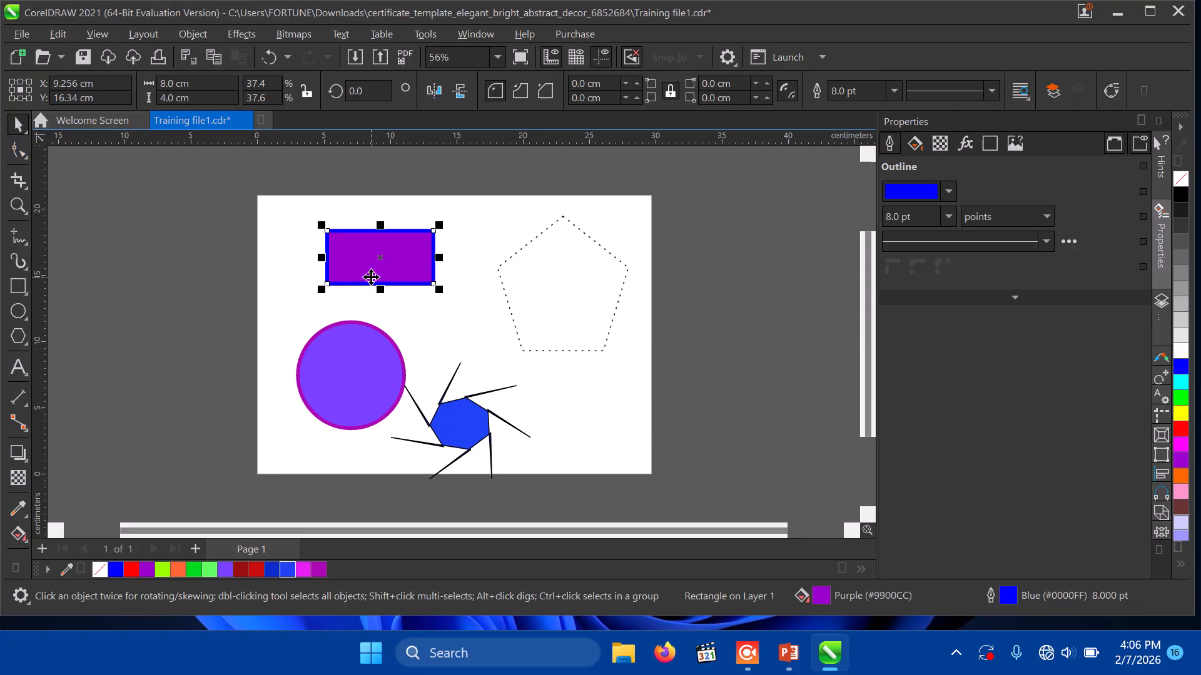
pyautogui.click(17, 154)
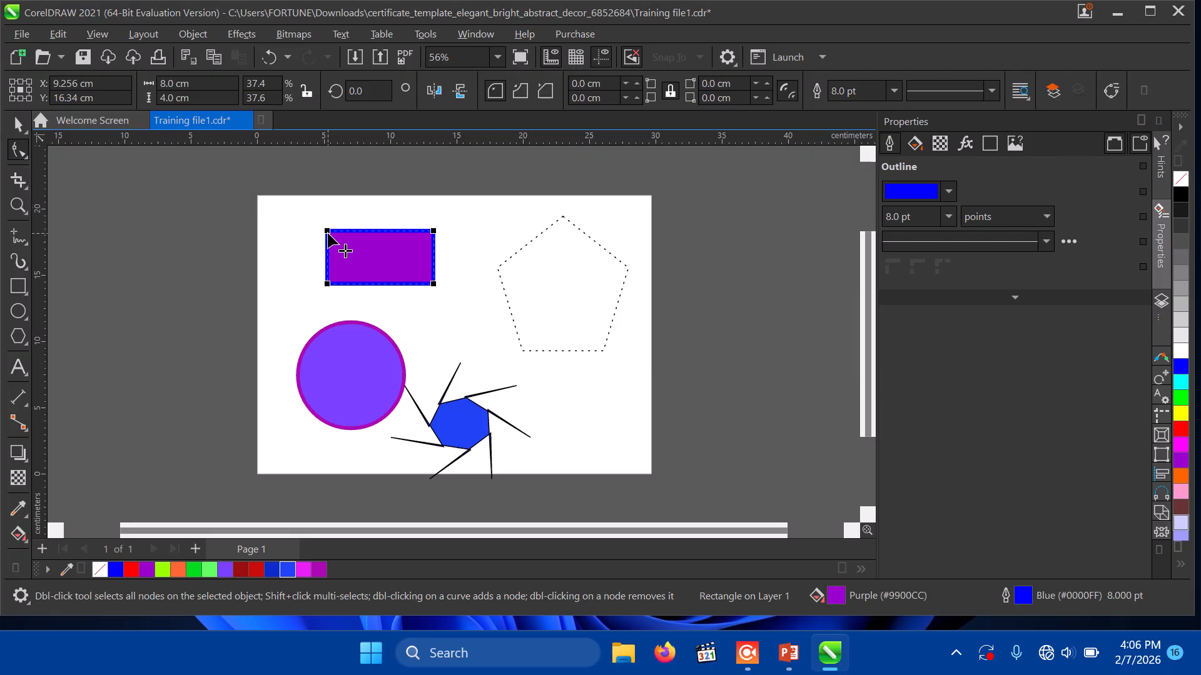
pyautogui.moveTo(327, 232); pyautogui.dragTo(375, 236)
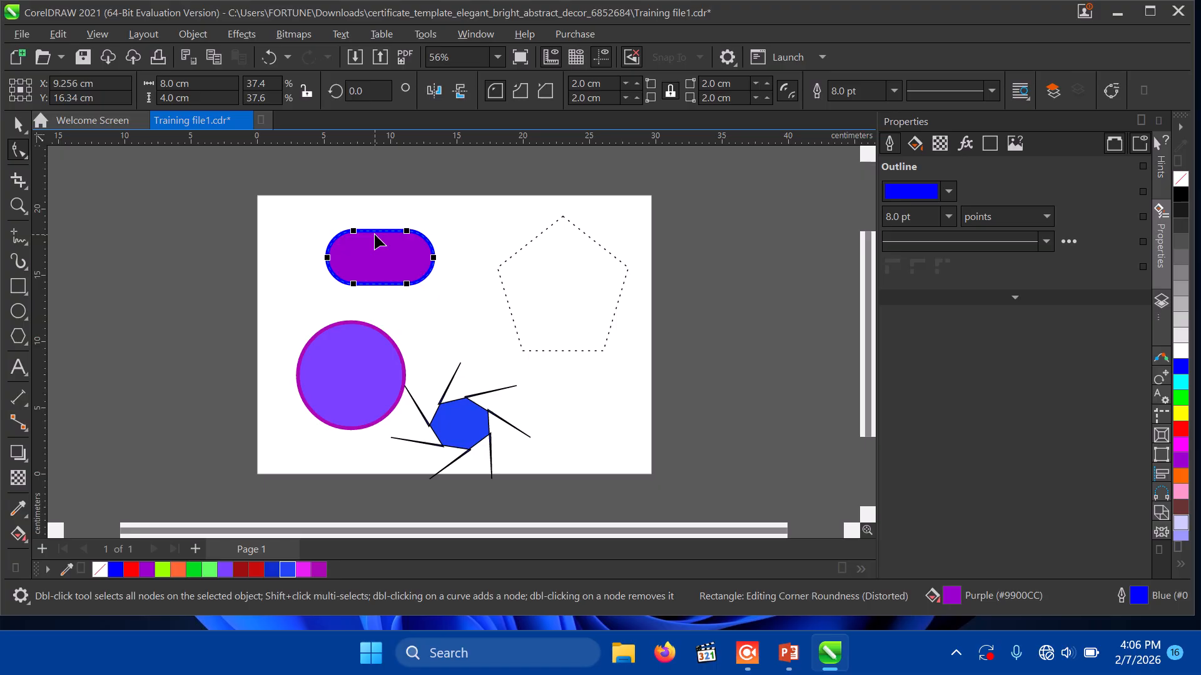
pyautogui.hotkey('ctrl', 'z')
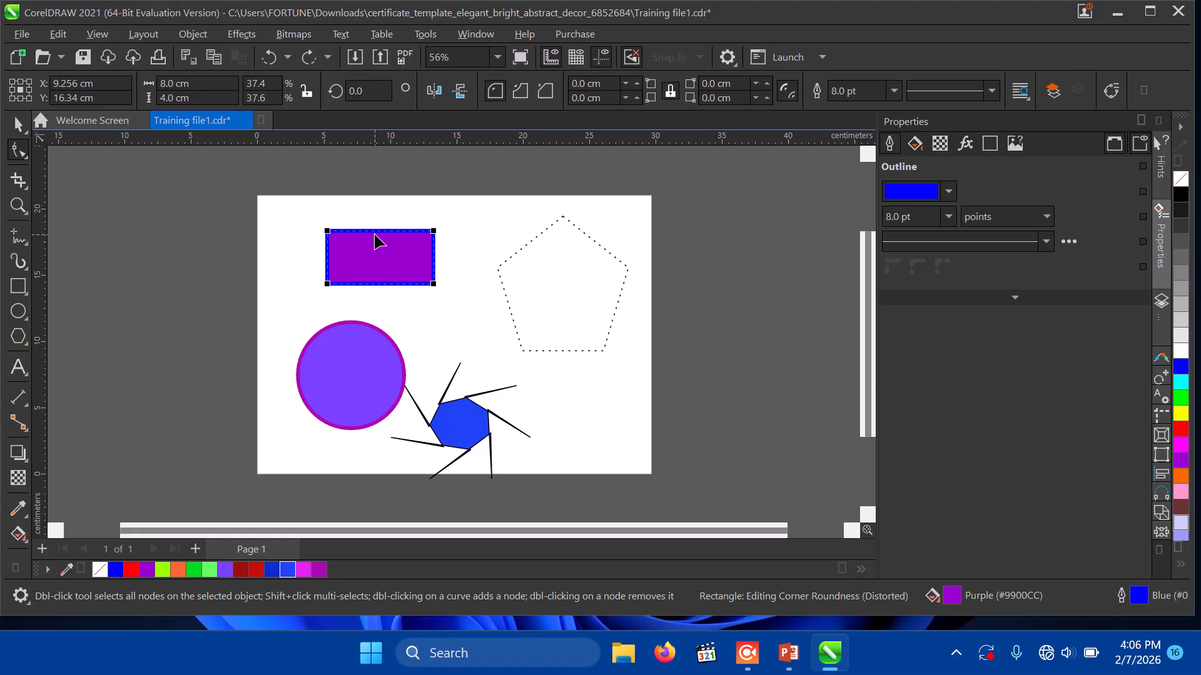
pyautogui.click(670, 92)
pyautogui.moveTo(343, 240); pyautogui.dragTo(313, 249)
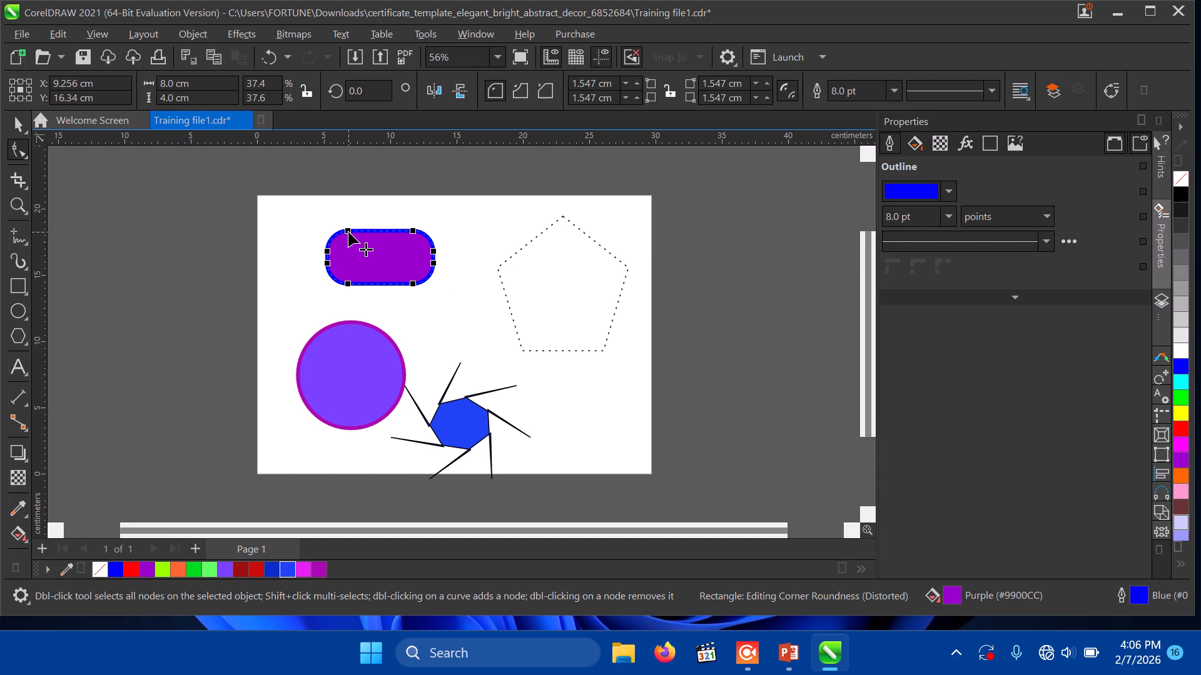
pyautogui.moveTo(348, 231); pyautogui.dragTo(380, 239)
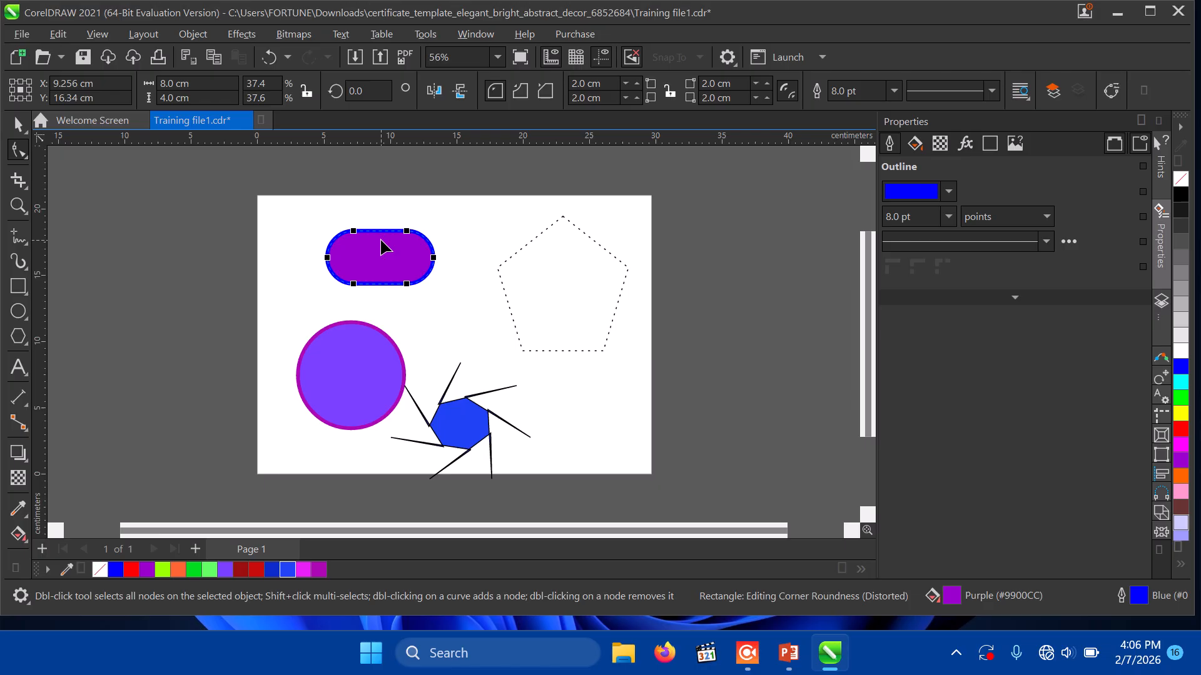
pyautogui.click(18, 124)
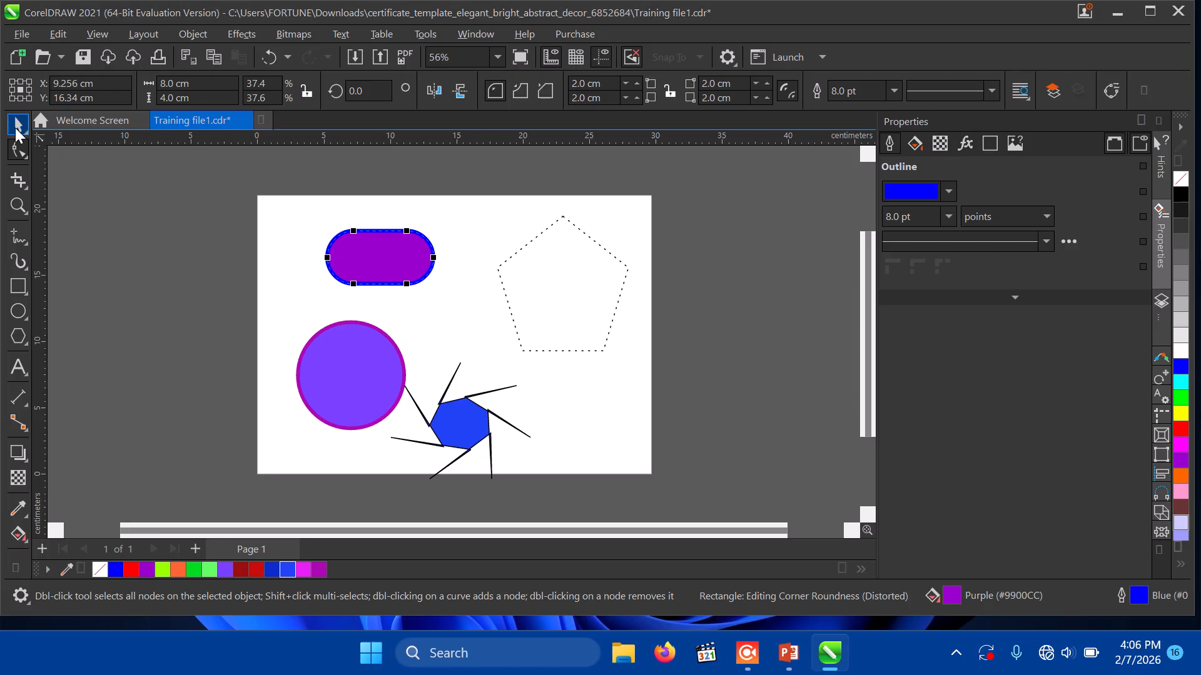
pyautogui.click(275, 305)
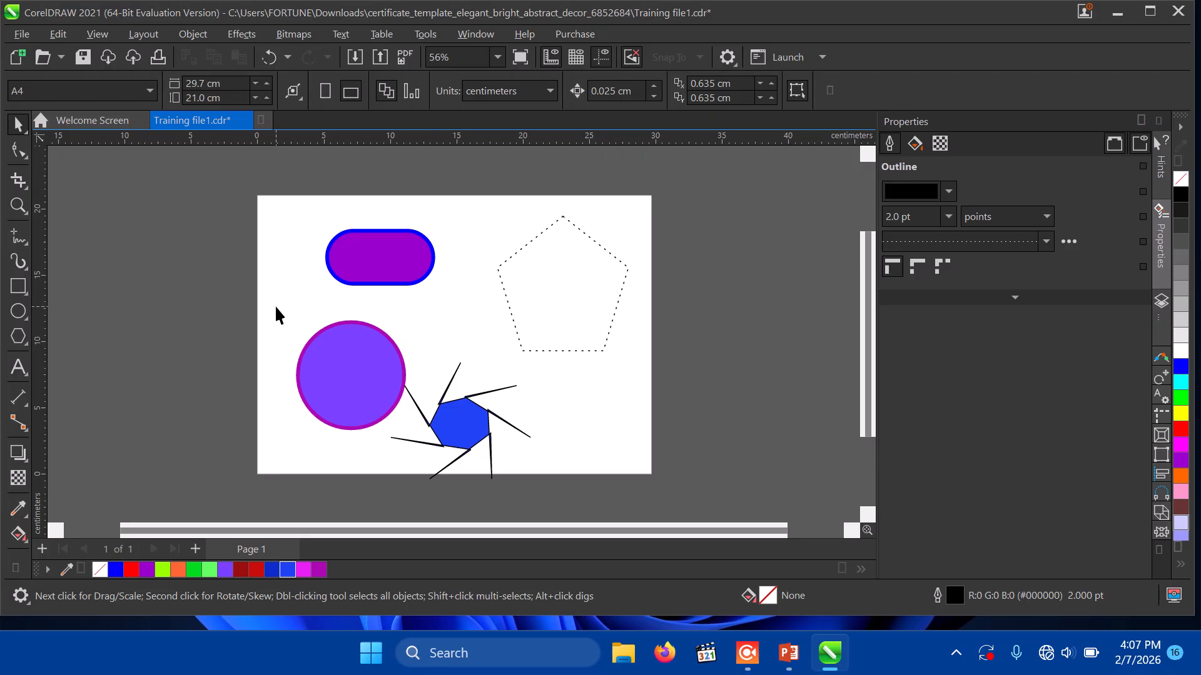
pyautogui.click(18, 150)
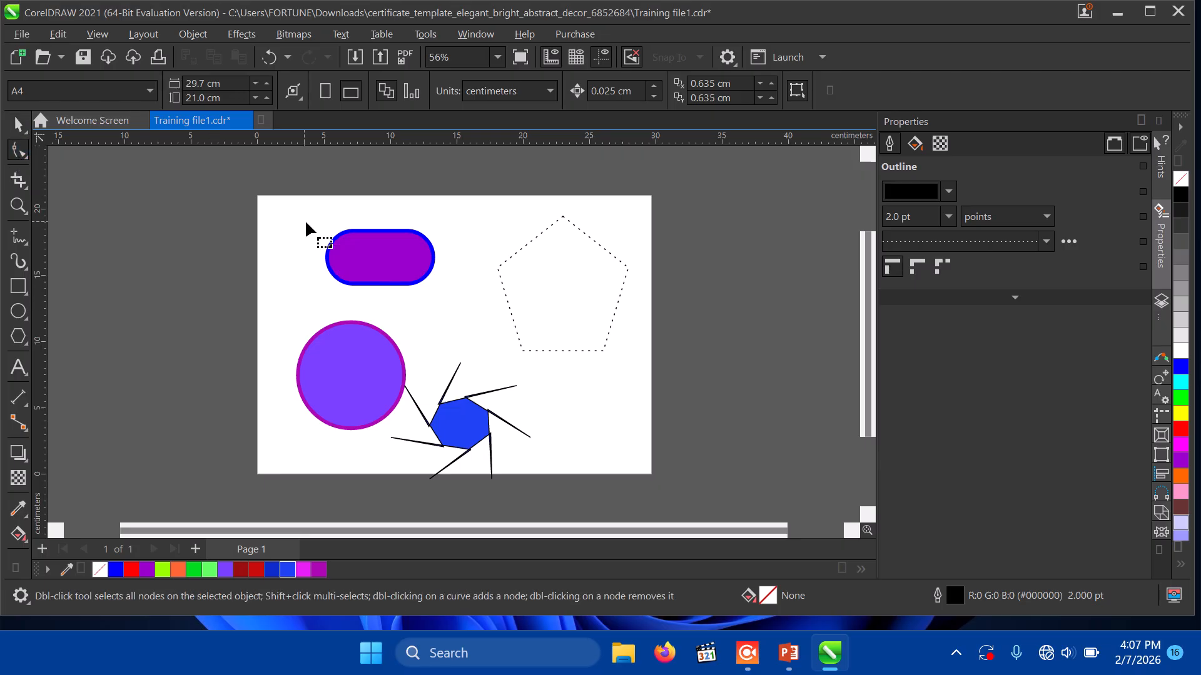
pyautogui.click(327, 243)
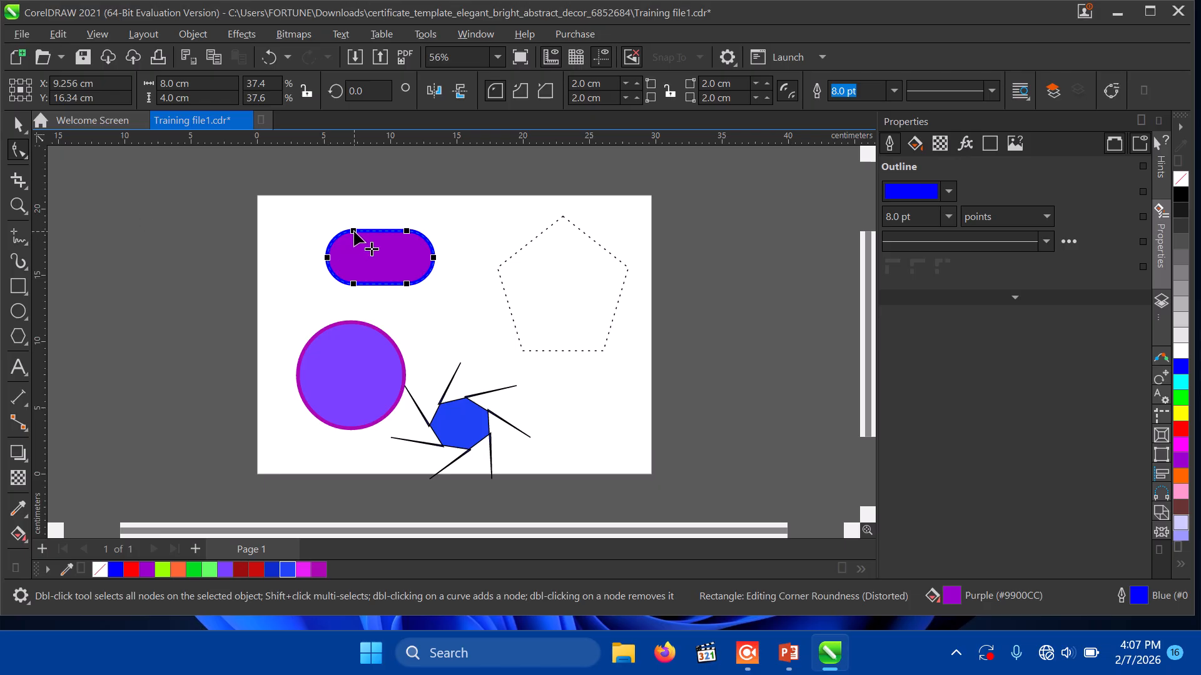
pyautogui.moveTo(354, 233); pyautogui.dragTo(324, 235)
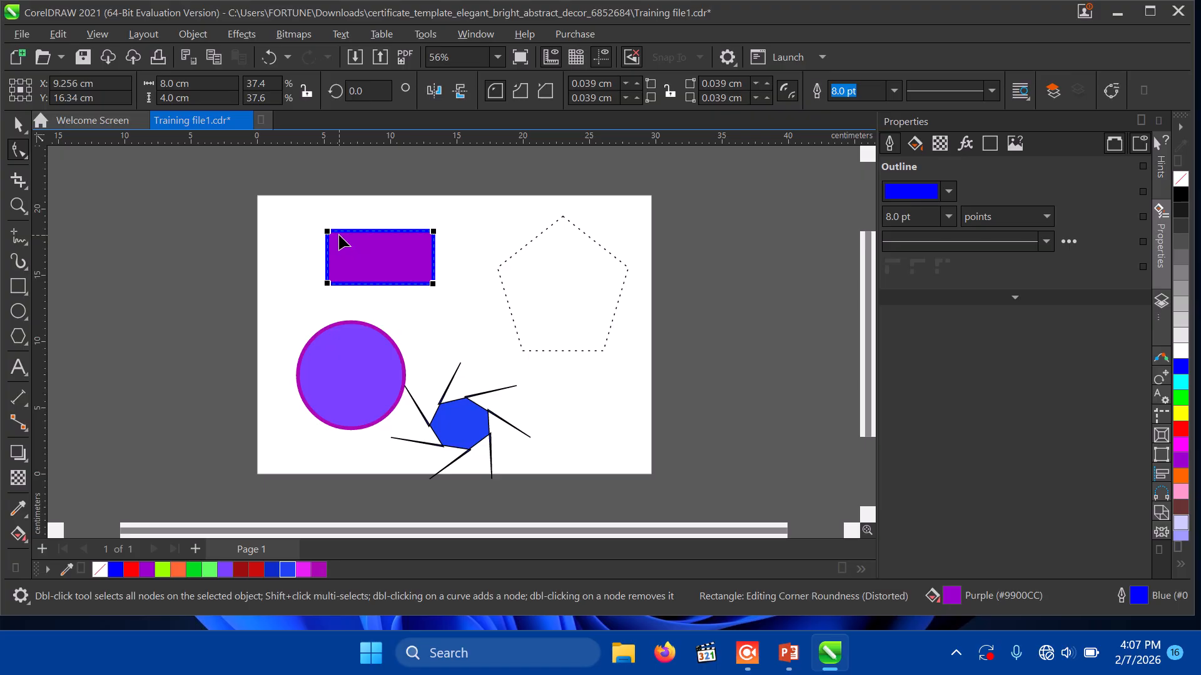
# Step: Convert the purple rectangle to curves, making it an editable 8-node curve
pyautogui.rightClick(340, 242)
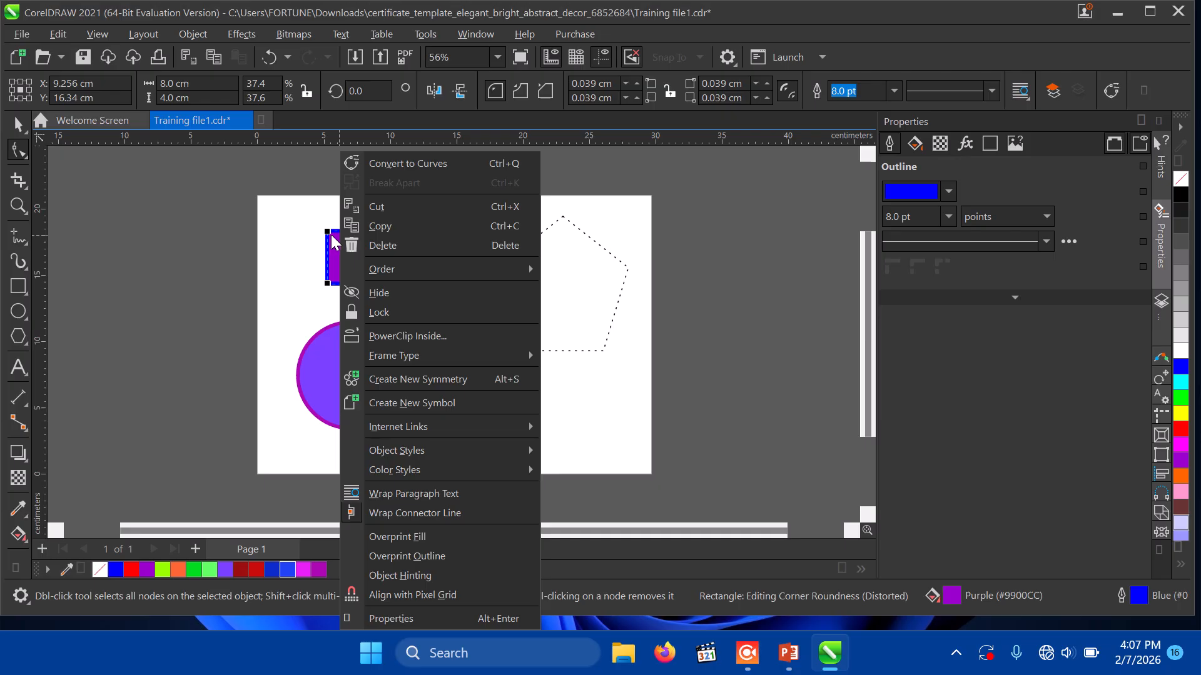
pyautogui.click(313, 274)
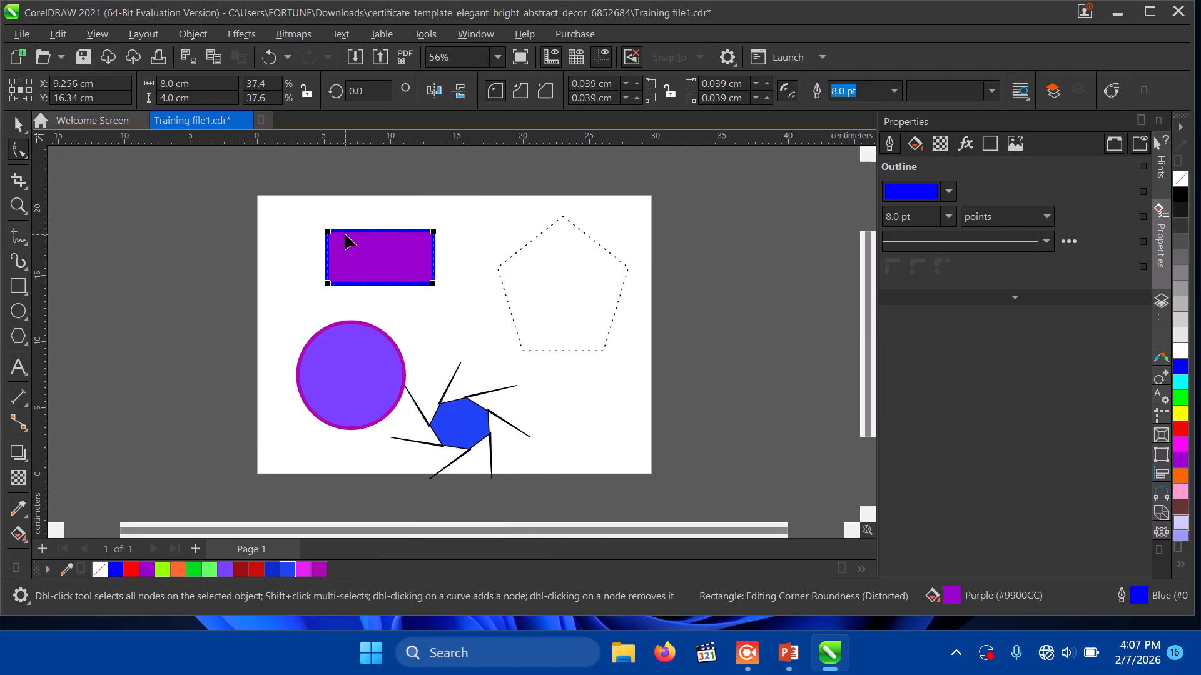
pyautogui.rightClick(349, 241)
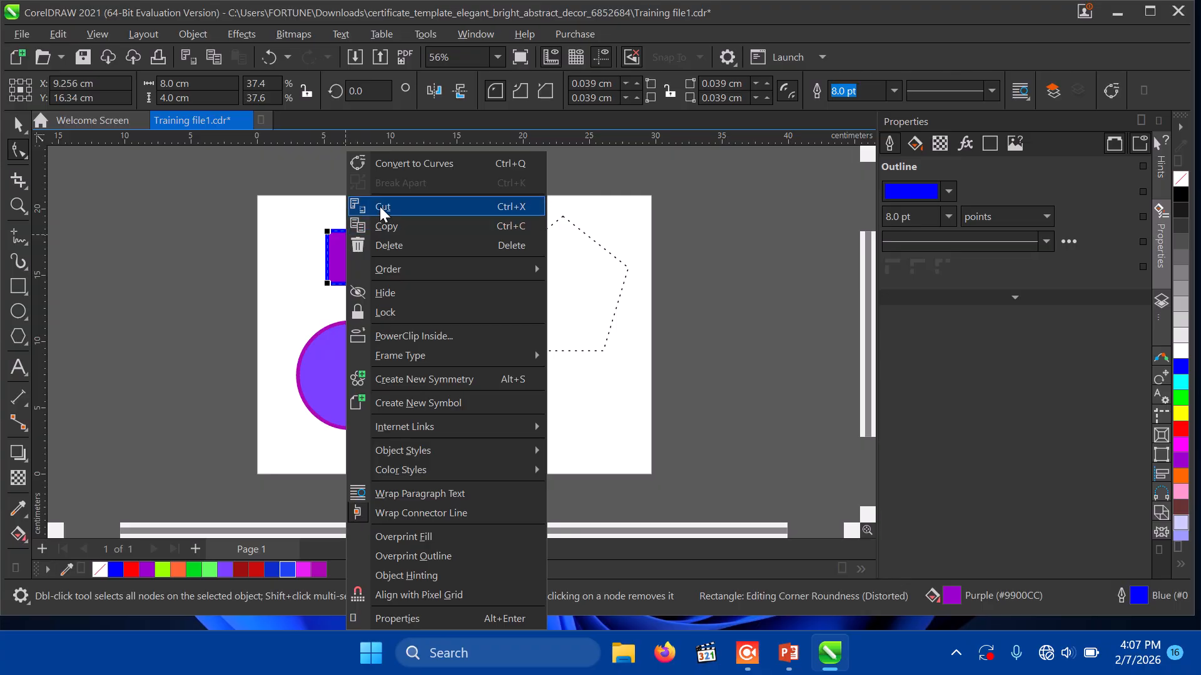
pyautogui.click(411, 163)
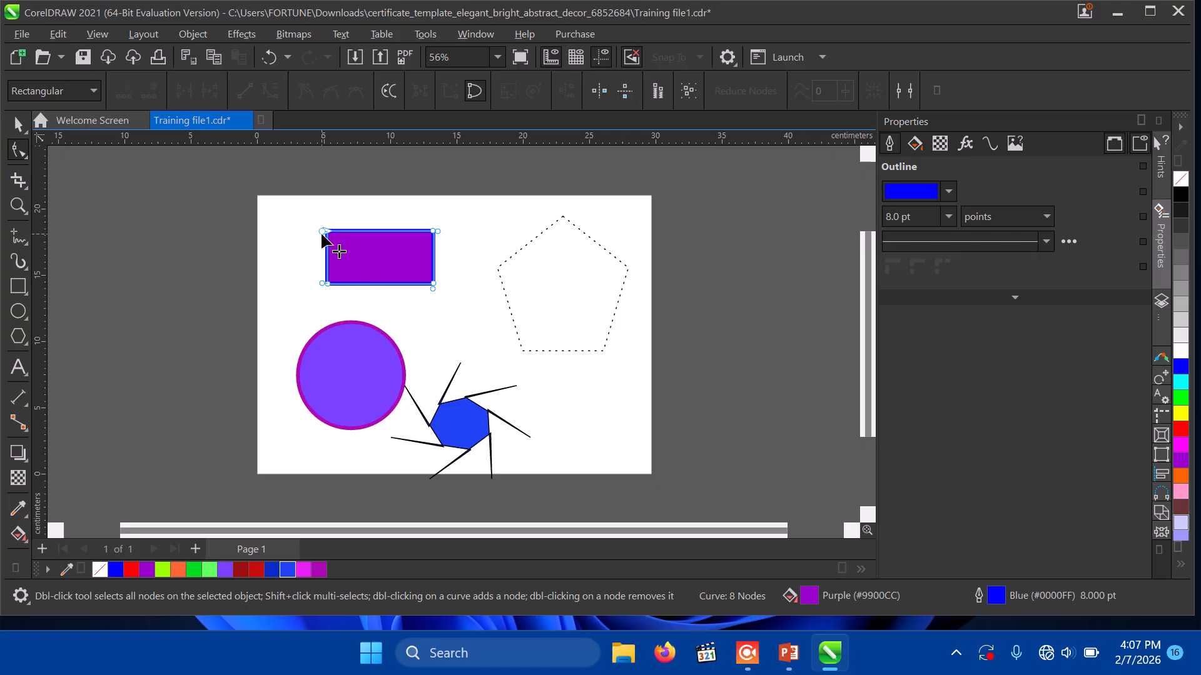
# Step: Pull the purple curve's top-left node inward, delete the notch node, then delete the shape
pyautogui.moveTo(322, 234); pyautogui.dragTo(367, 249)
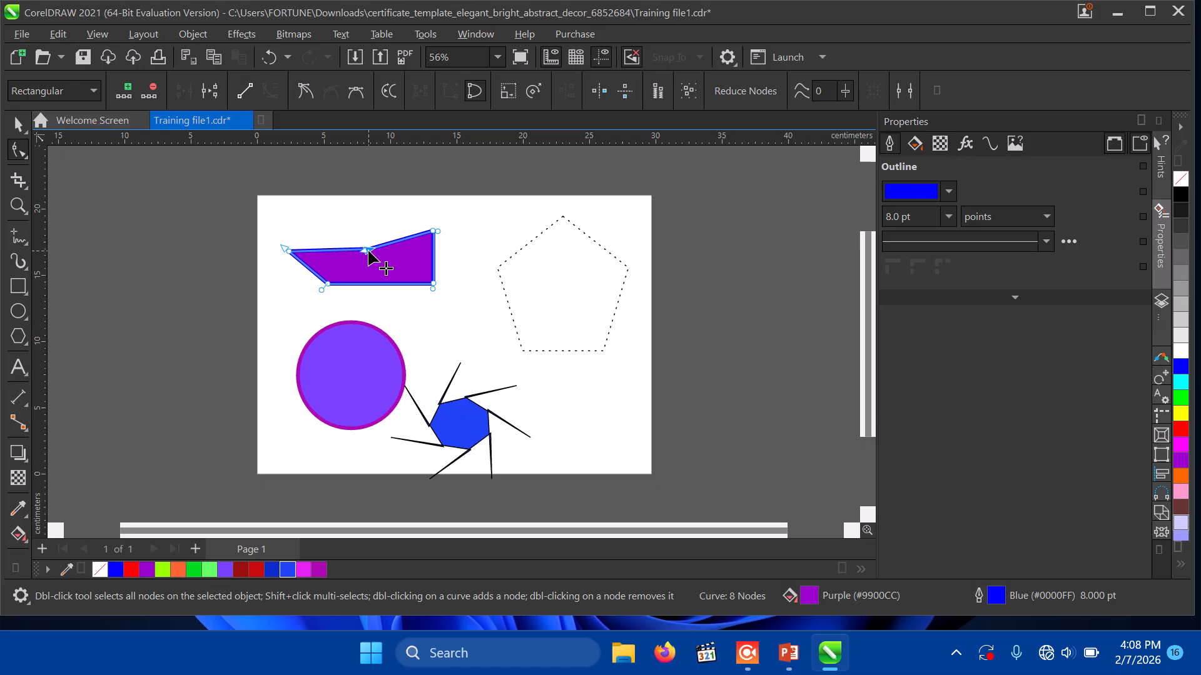
pyautogui.press('Delete')
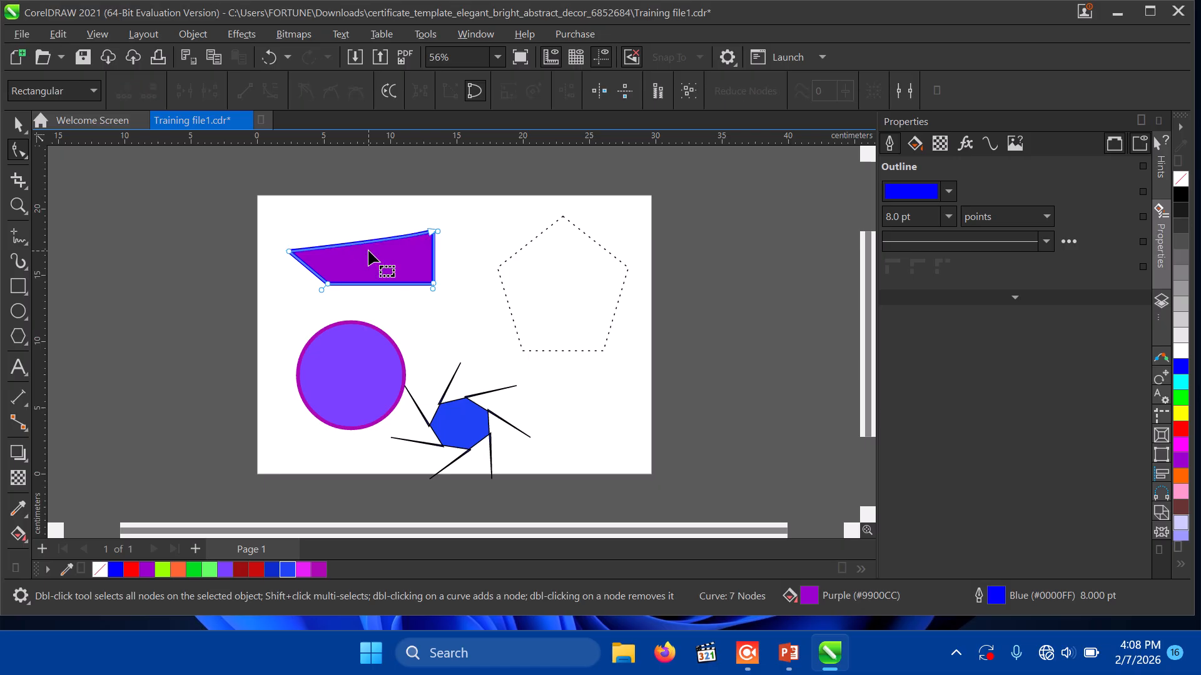
pyautogui.click(18, 128)
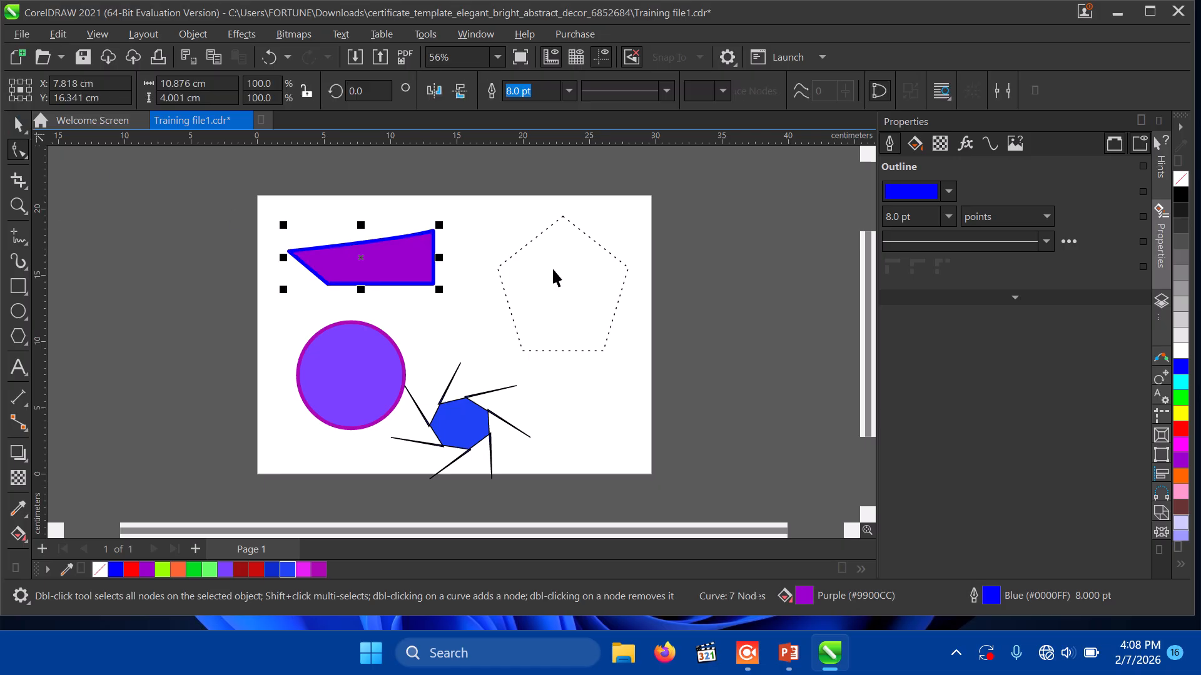
pyautogui.press('Delete')
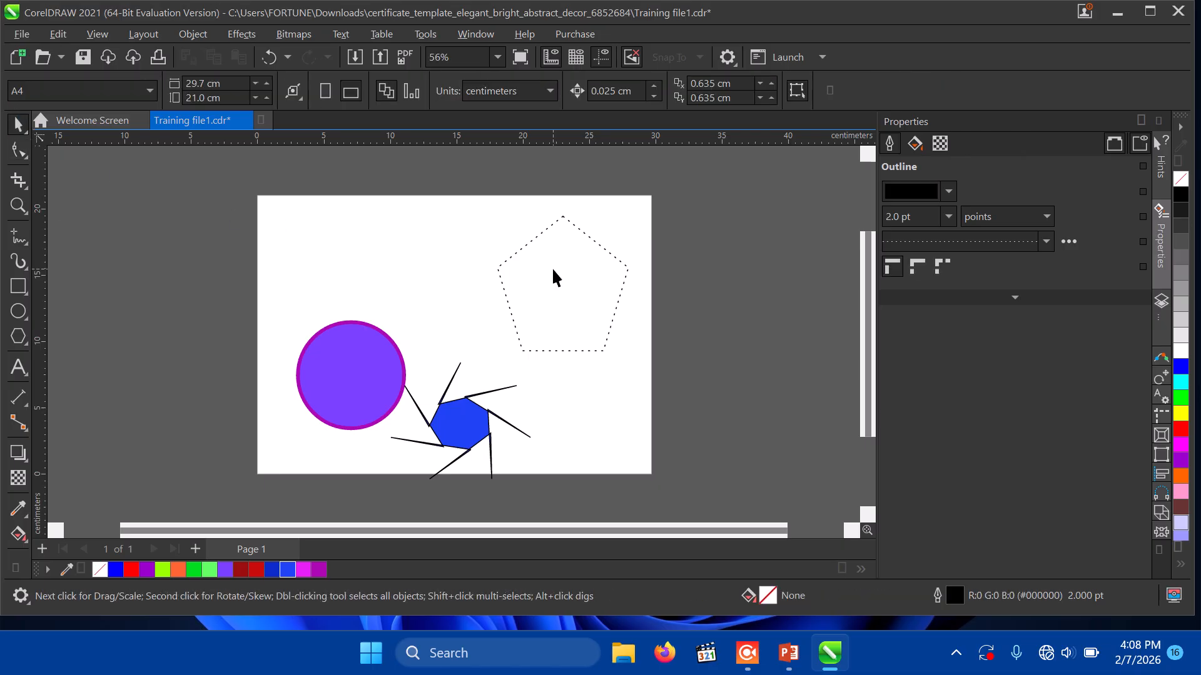
# Step: Draw a 9.569 × 4.95 cm rectangle near the top-left and give it a solid outline
pyautogui.click(19, 285)
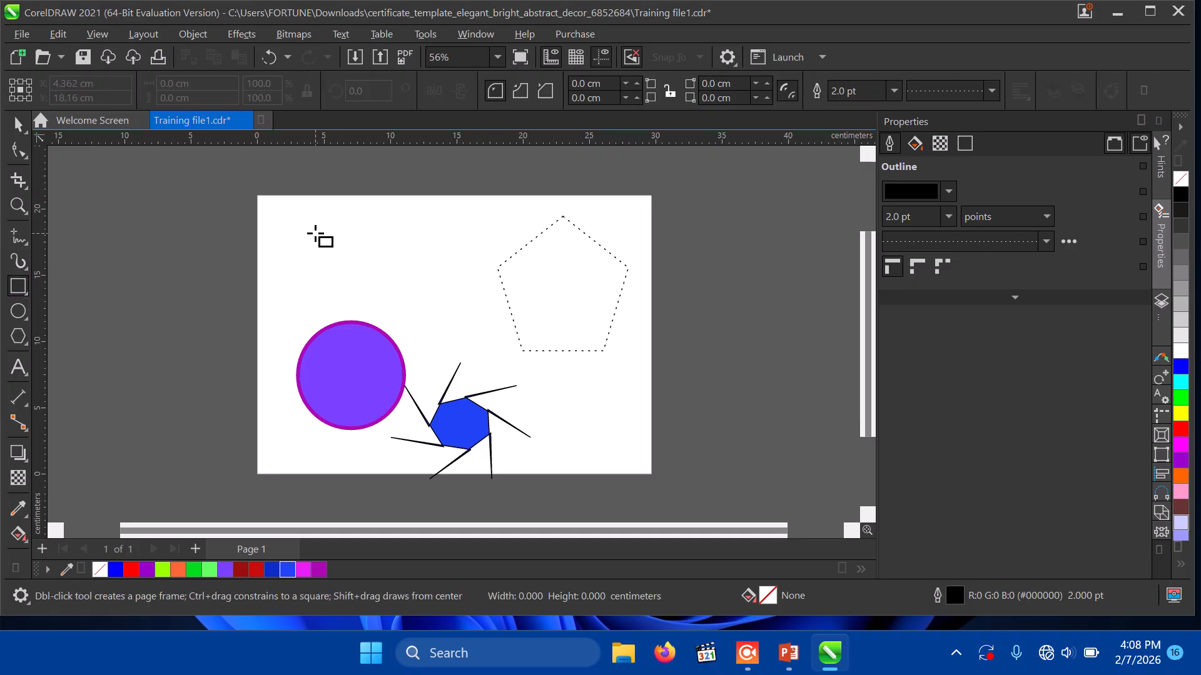
pyautogui.moveTo(315, 233); pyautogui.dragTo(442, 299)
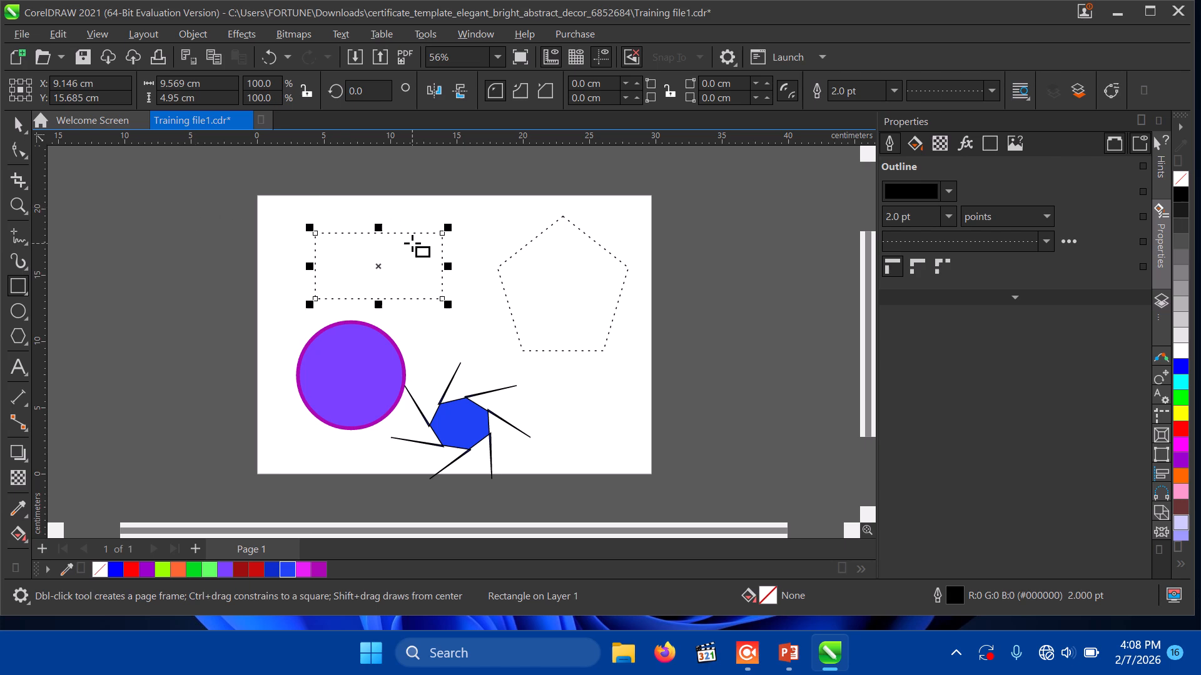
pyautogui.click(19, 131)
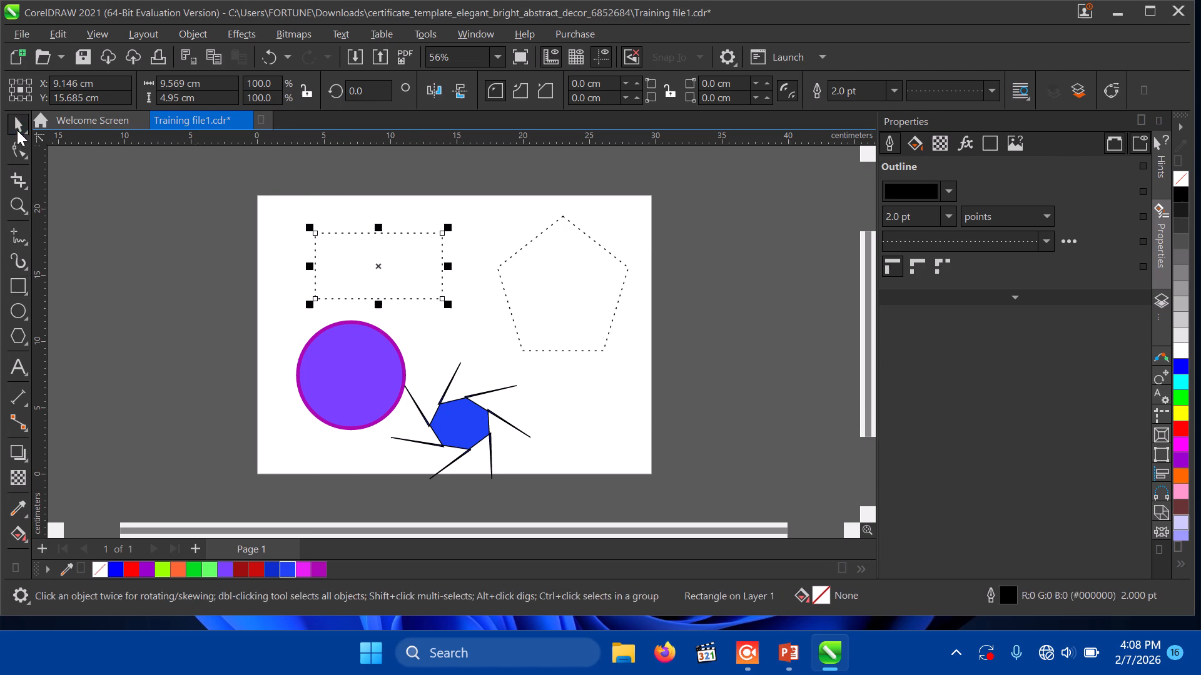
pyautogui.click(991, 94)
pyautogui.click(959, 123)
pyautogui.click(20, 156)
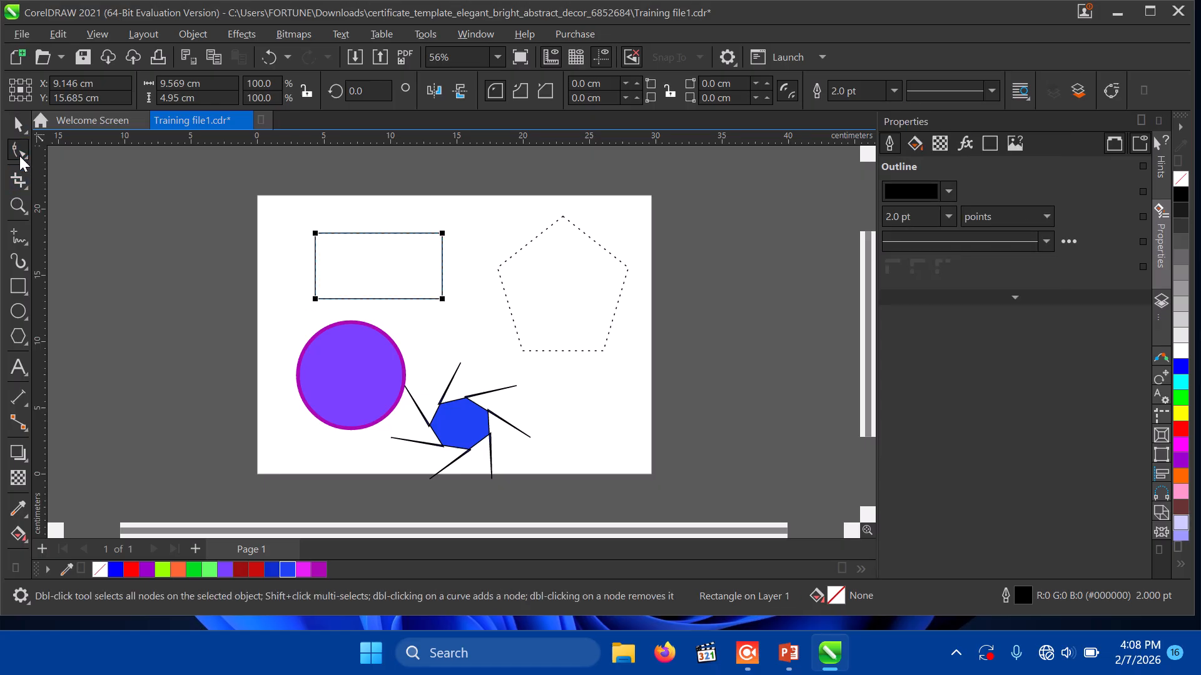
# Step: Convert the rectangle to curves, drag its nodes into an angular shard, and fill it blue
pyautogui.rightClick(327, 241)
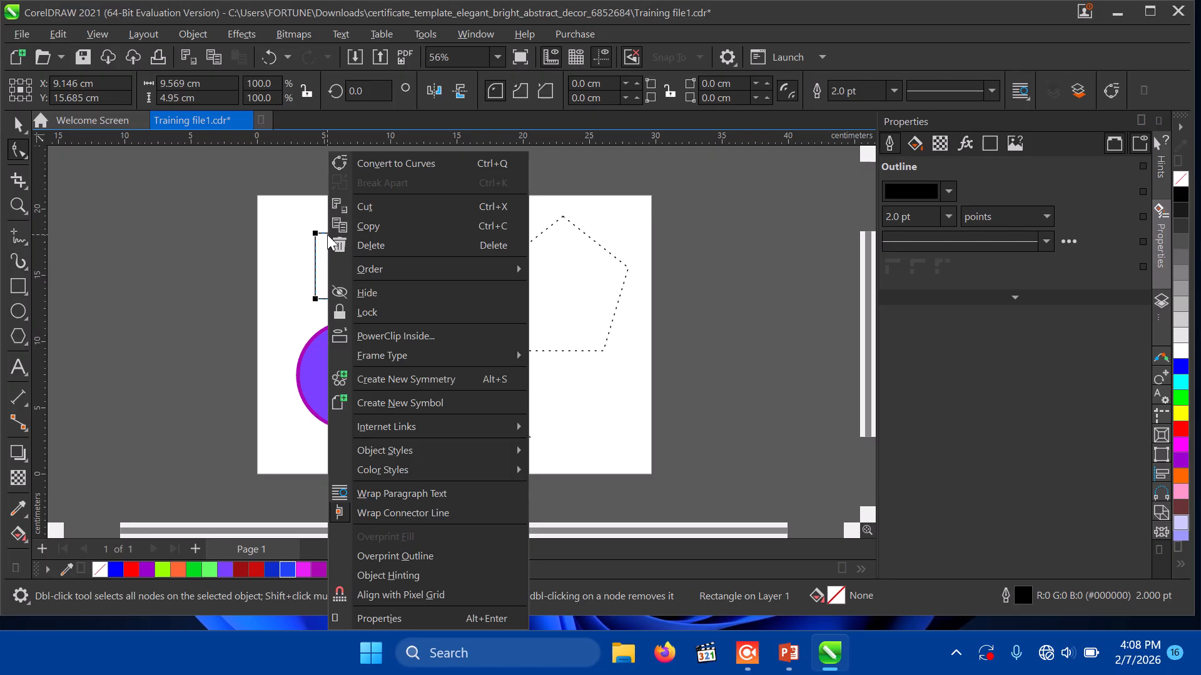
pyautogui.click(426, 159)
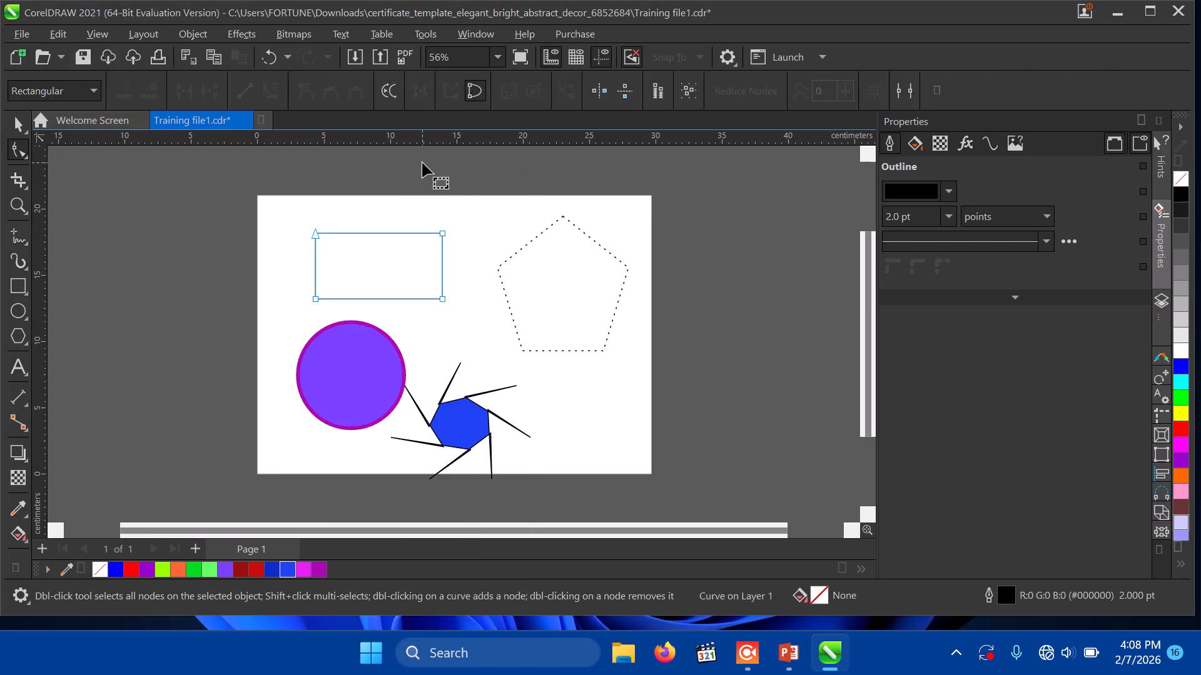
pyautogui.click(441, 232)
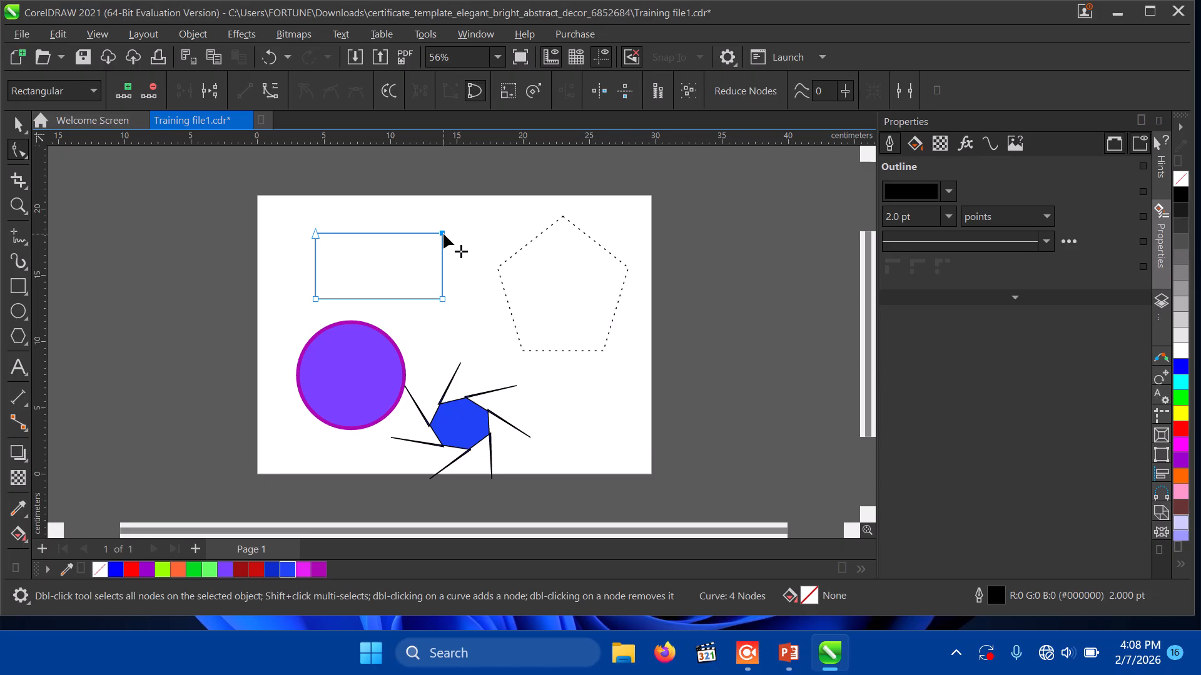
pyautogui.moveTo(441, 232); pyautogui.dragTo(490, 217)
pyautogui.moveTo(442, 298); pyautogui.dragTo(330, 251)
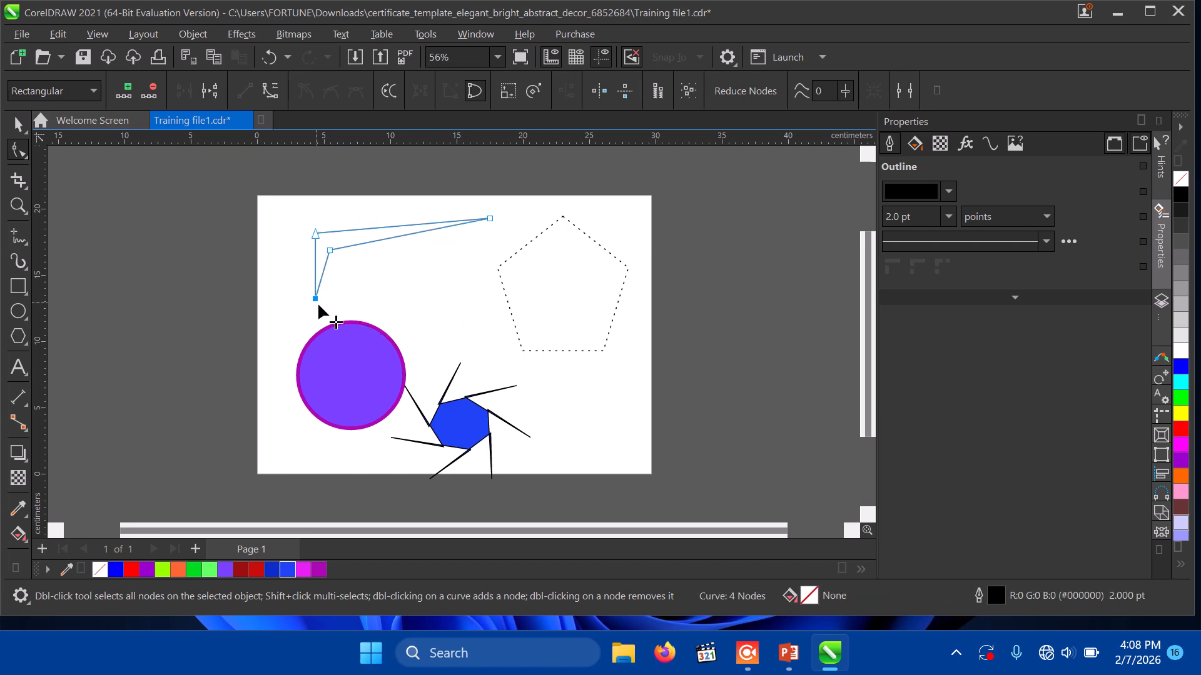
pyautogui.moveTo(316, 300); pyautogui.dragTo(374, 349)
pyautogui.moveTo(331, 253); pyautogui.dragTo(370, 255)
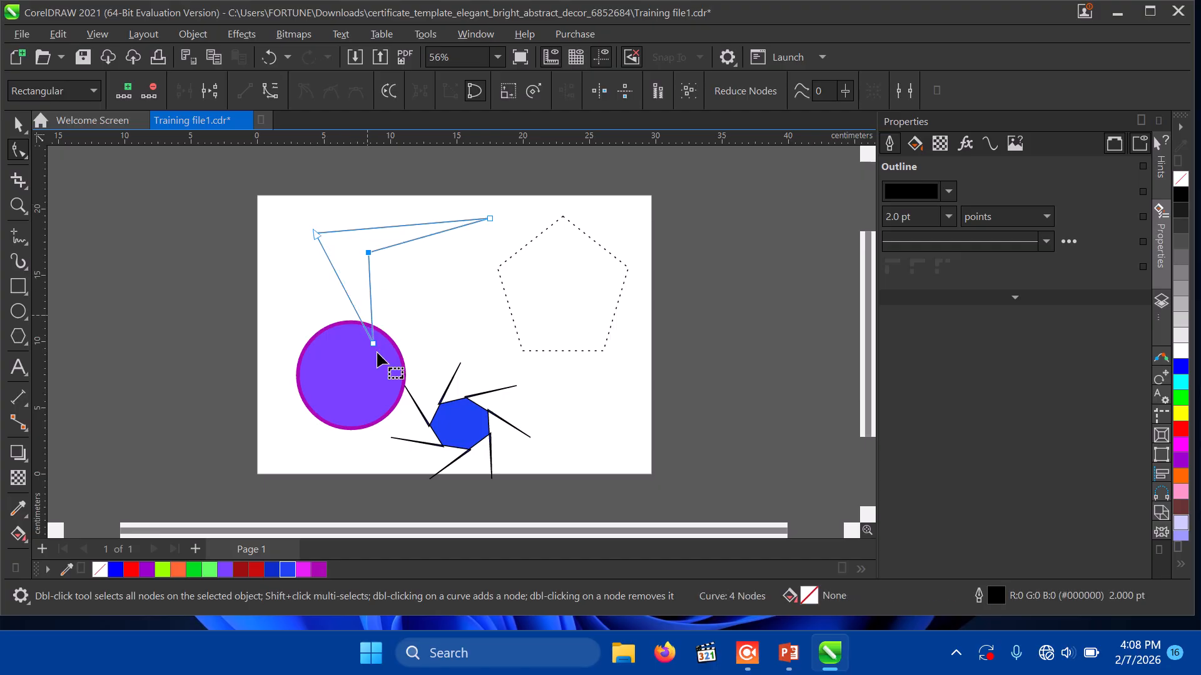
pyautogui.click(286, 570)
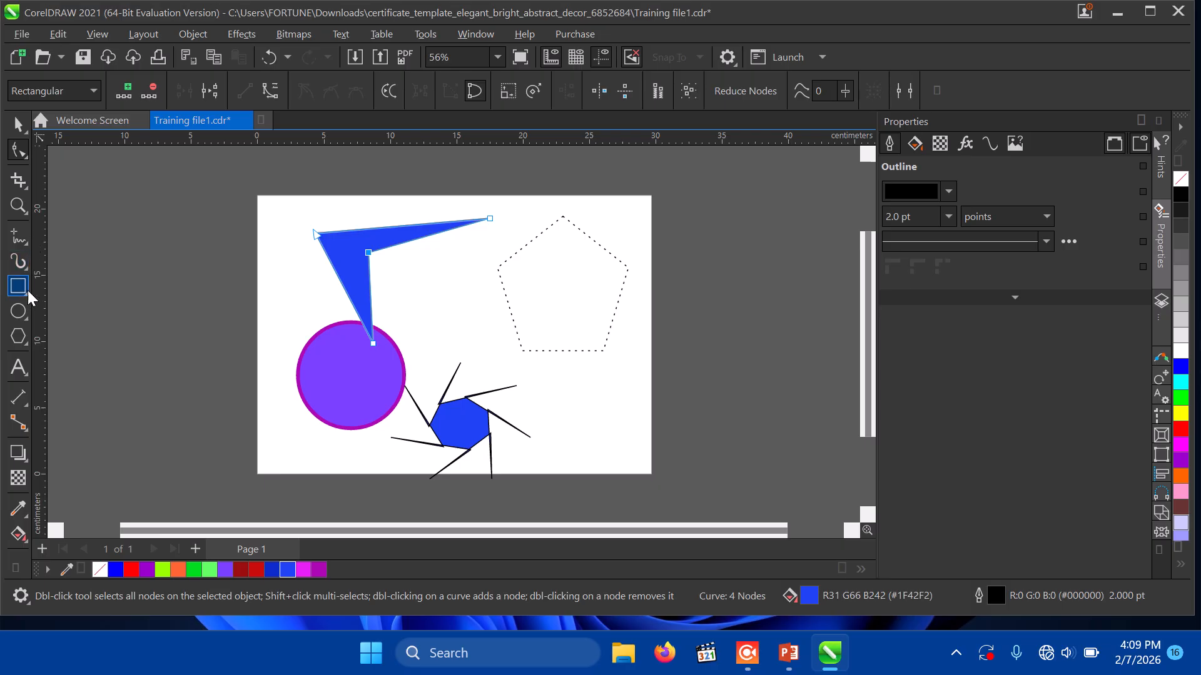
# Step: Draw an 8-pointed dotted star at the page's lower right with the Star tool
pyautogui.click(28, 346)
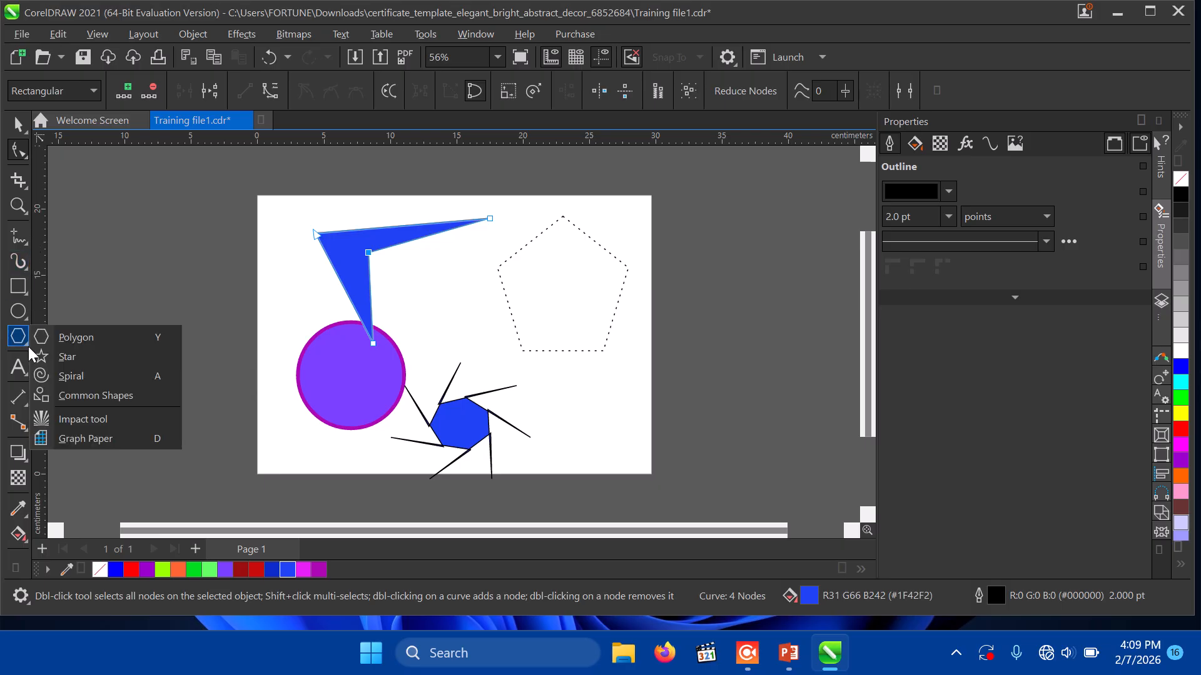
pyautogui.click(28, 346)
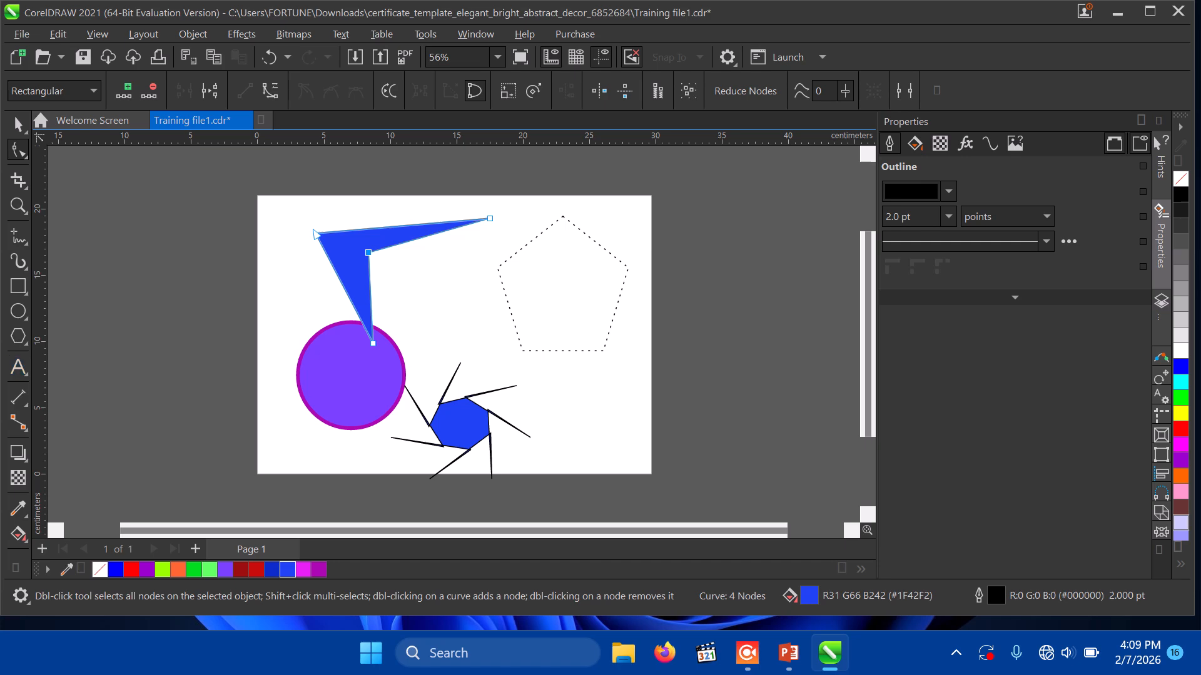
pyautogui.click(25, 346)
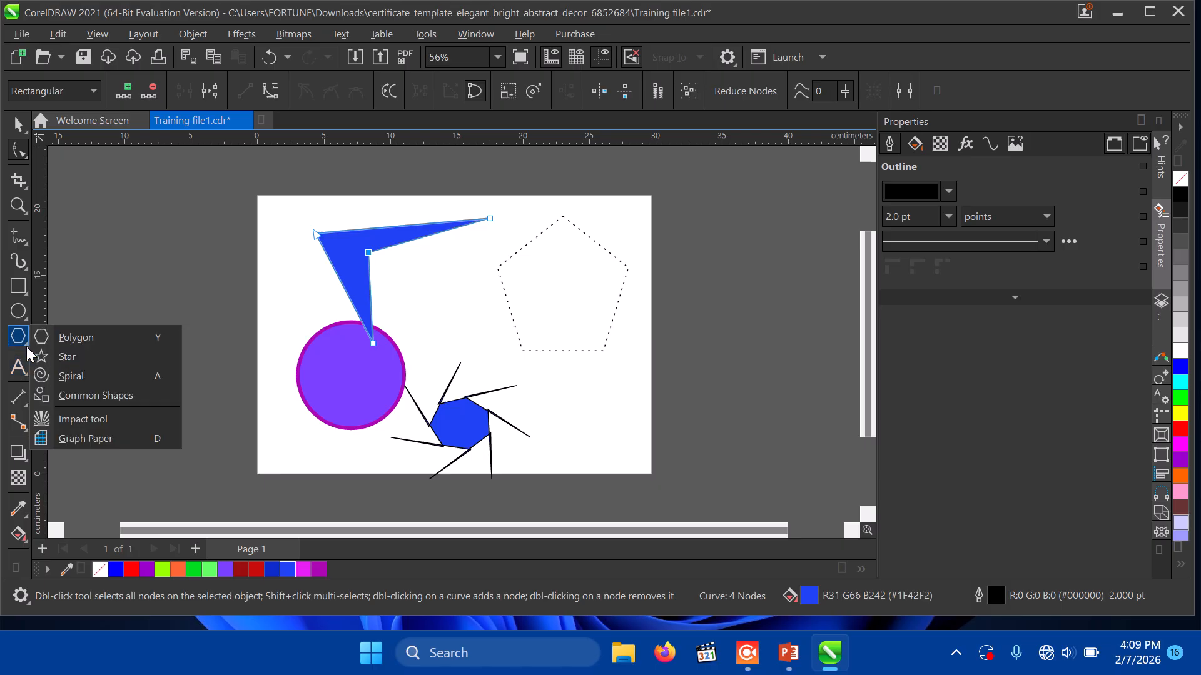
pyautogui.click(65, 355)
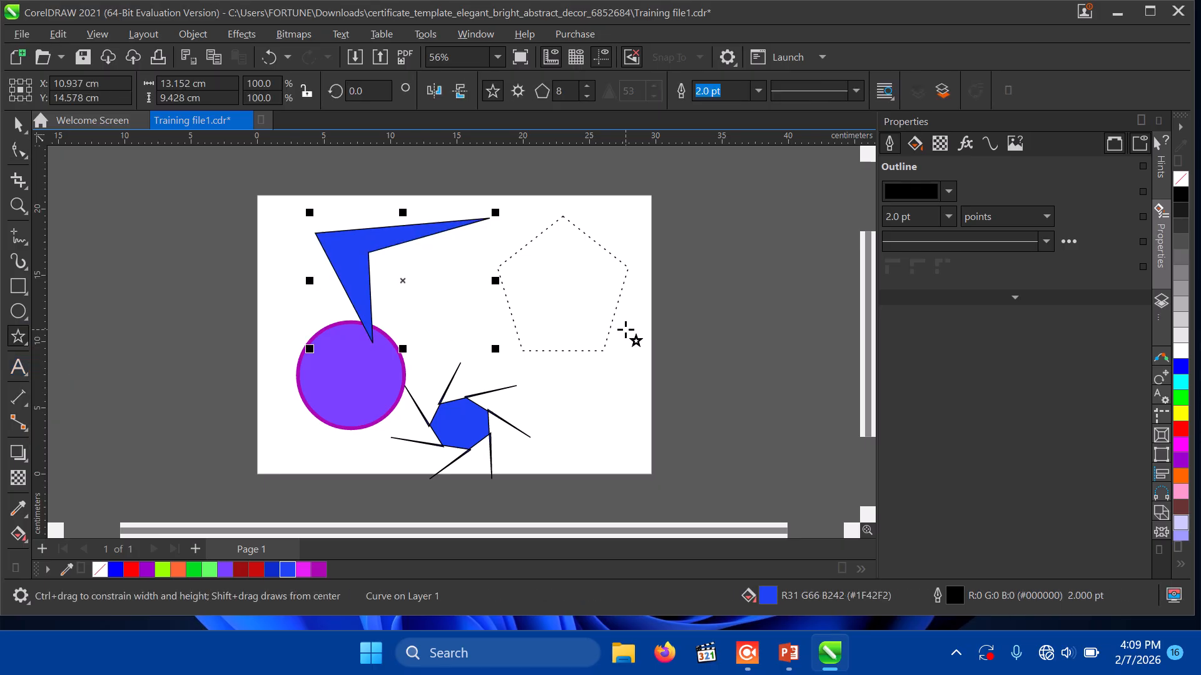
pyautogui.moveTo(557, 371); pyautogui.dragTo(635, 473)
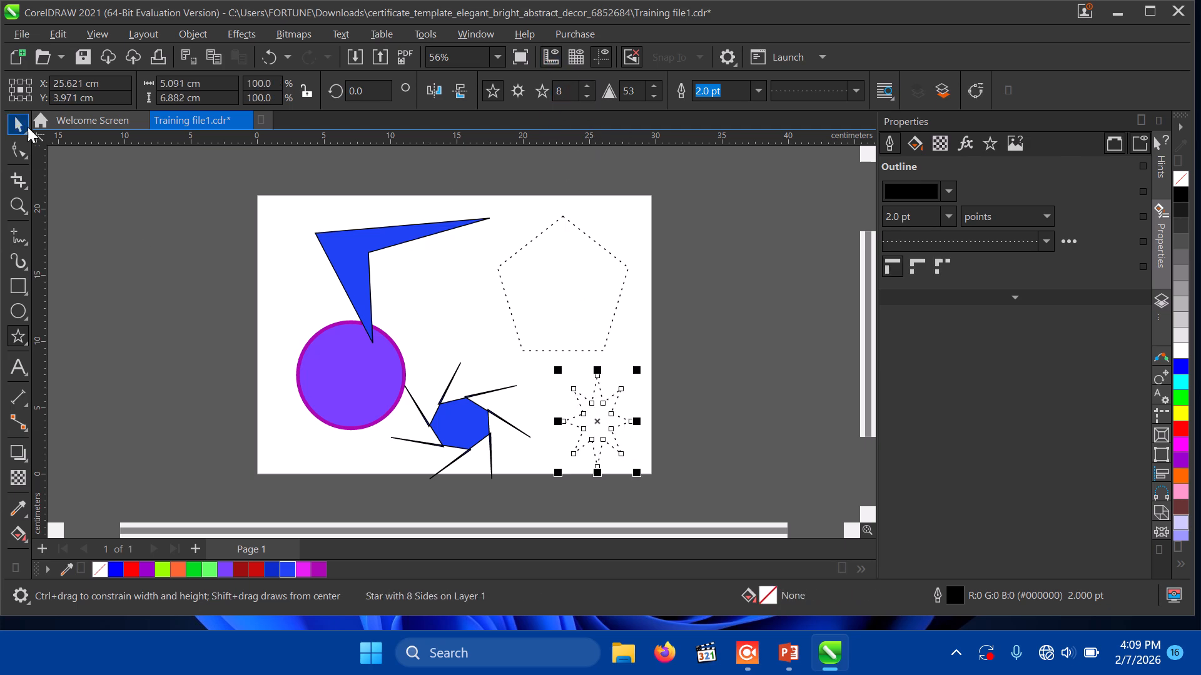
# Step: Delete the purple circle and the seven-sided blue polygon
pyautogui.click(17, 125)
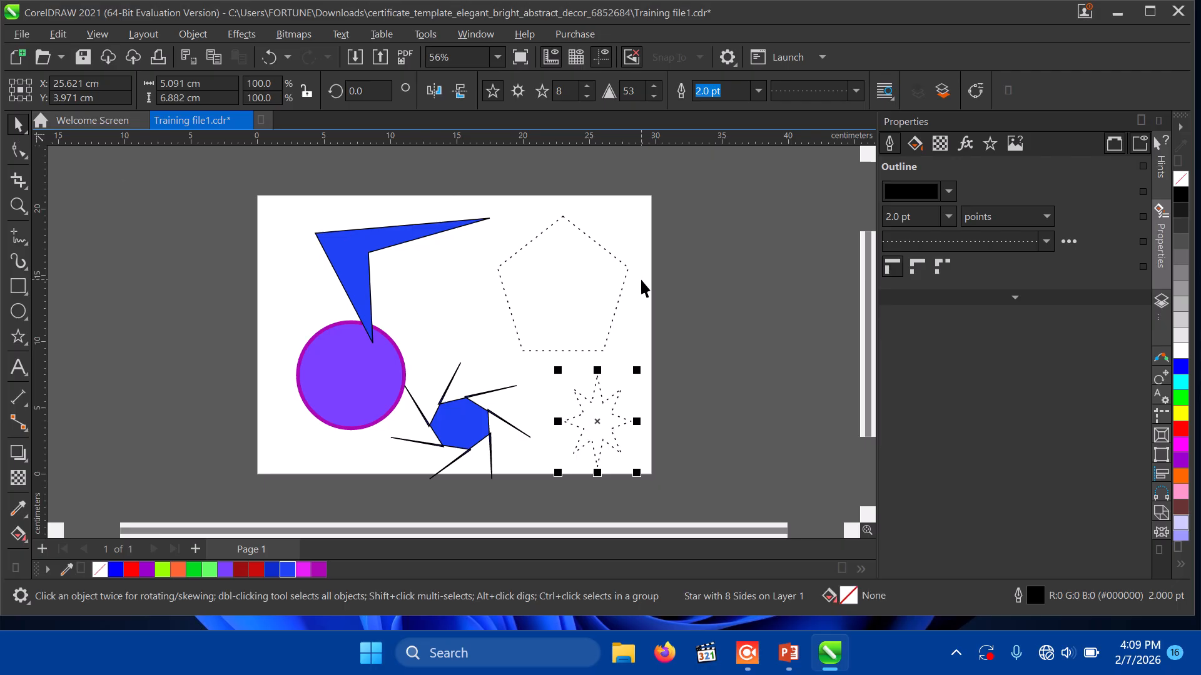
pyautogui.click(590, 290)
pyautogui.click(592, 292)
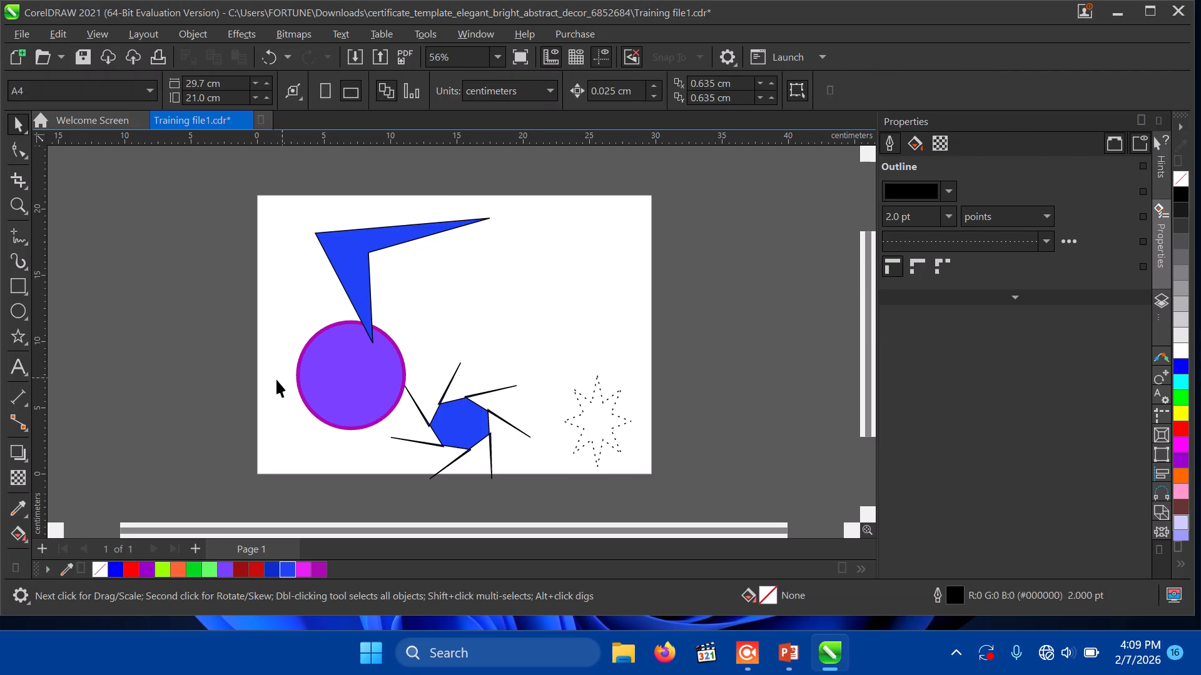
pyautogui.click(322, 372)
pyautogui.press('Delete')
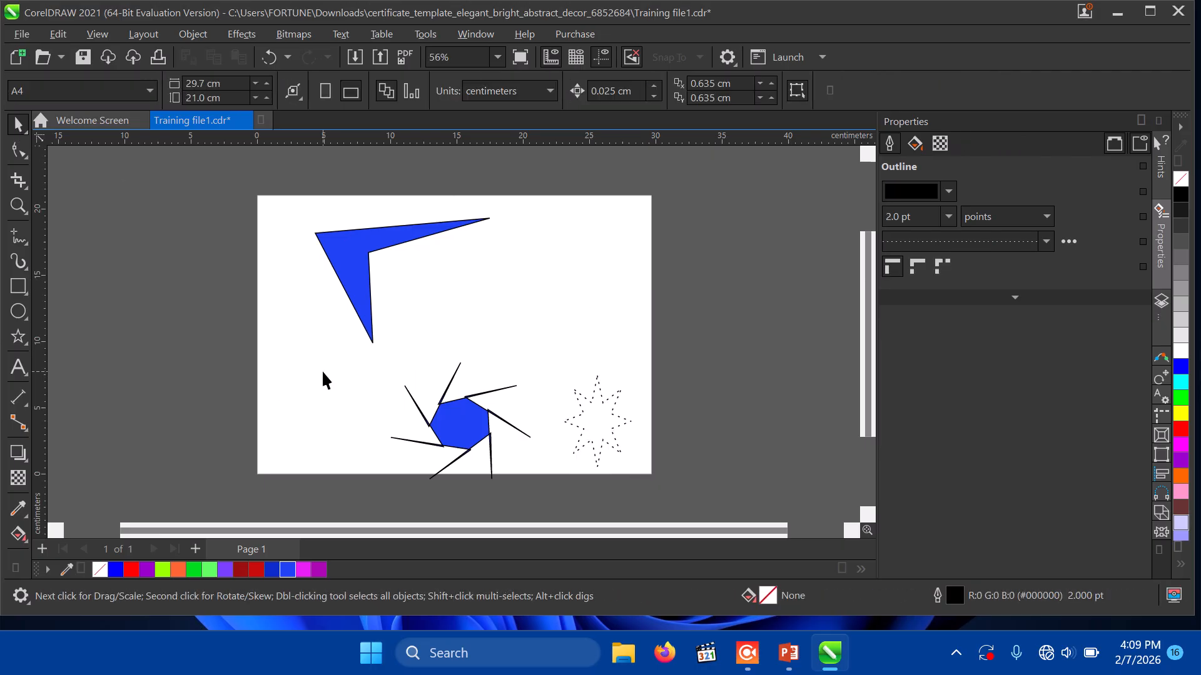
pyautogui.click(446, 432)
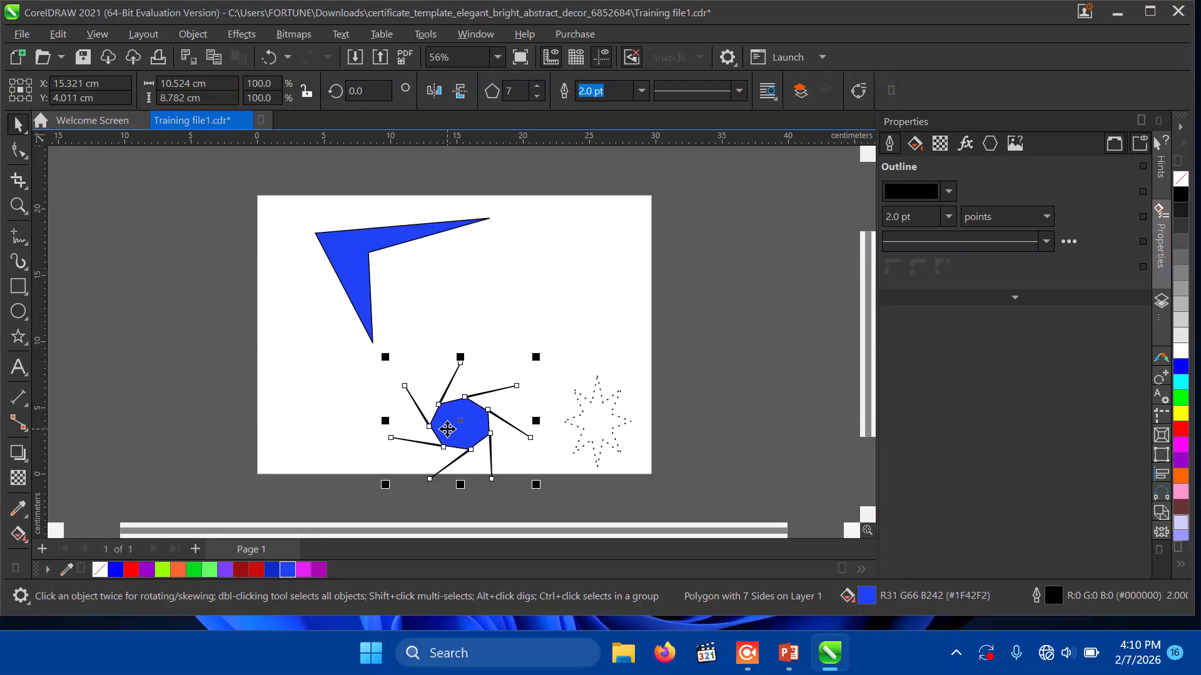
pyautogui.press('Delete')
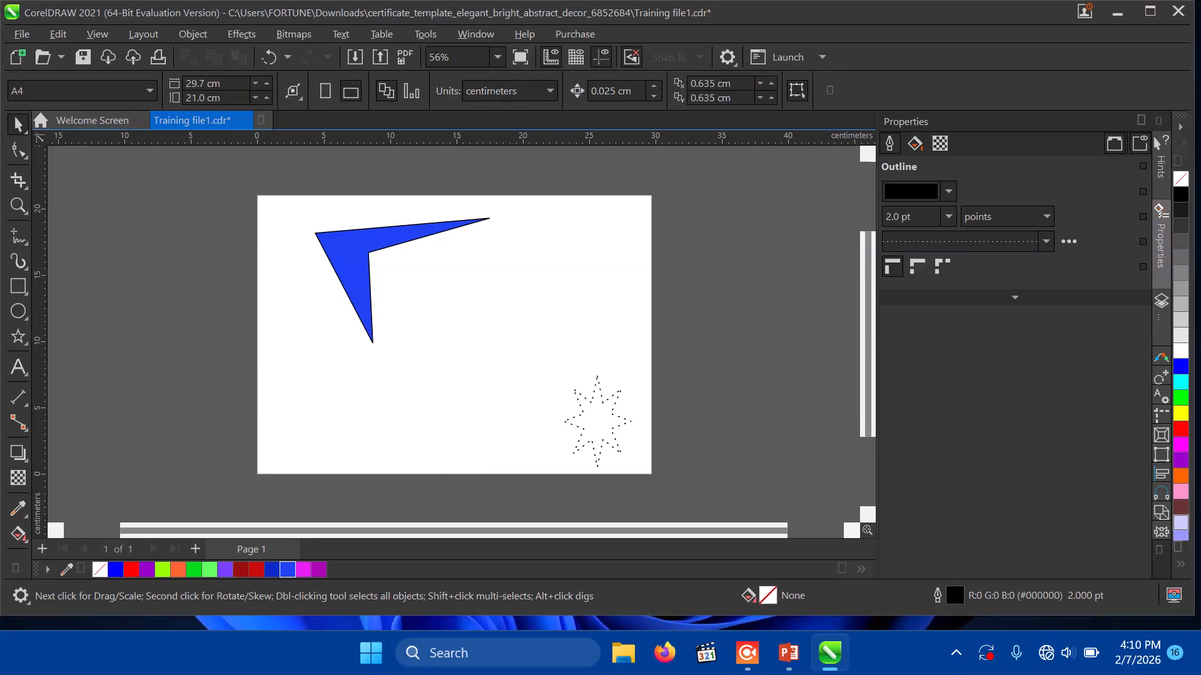
pyautogui.click(16, 338)
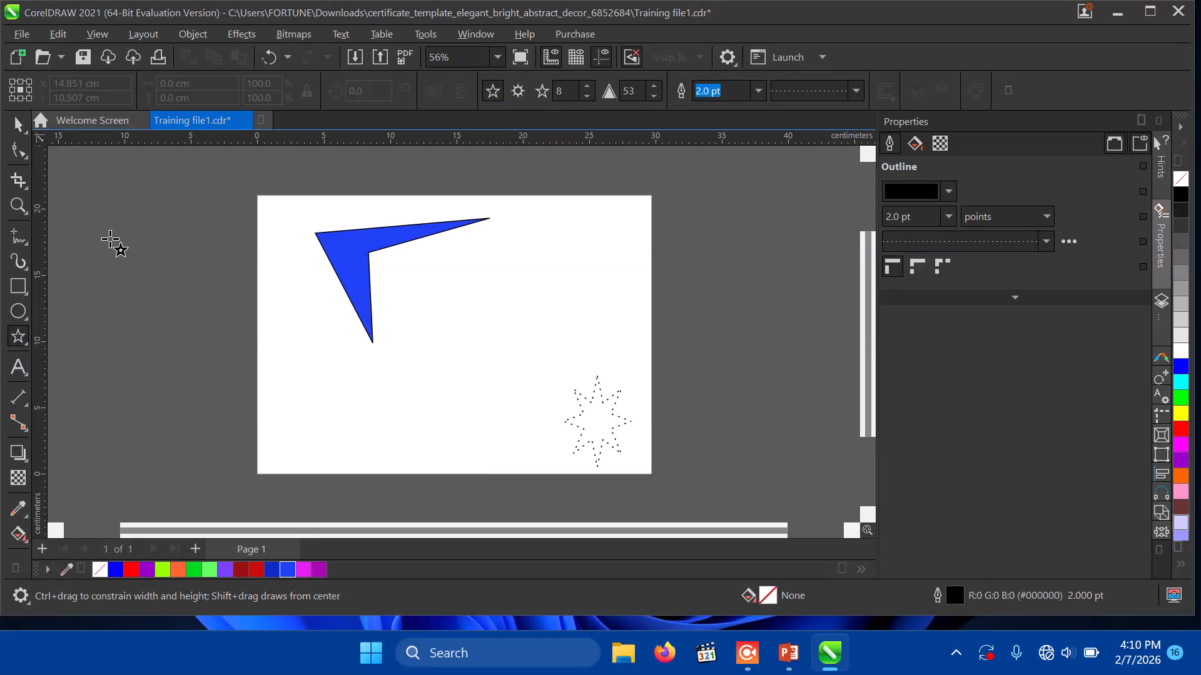
# Step: Set the star to 6 points with a sharpness of 10
pyautogui.click(565, 90)
pyautogui.write('6')
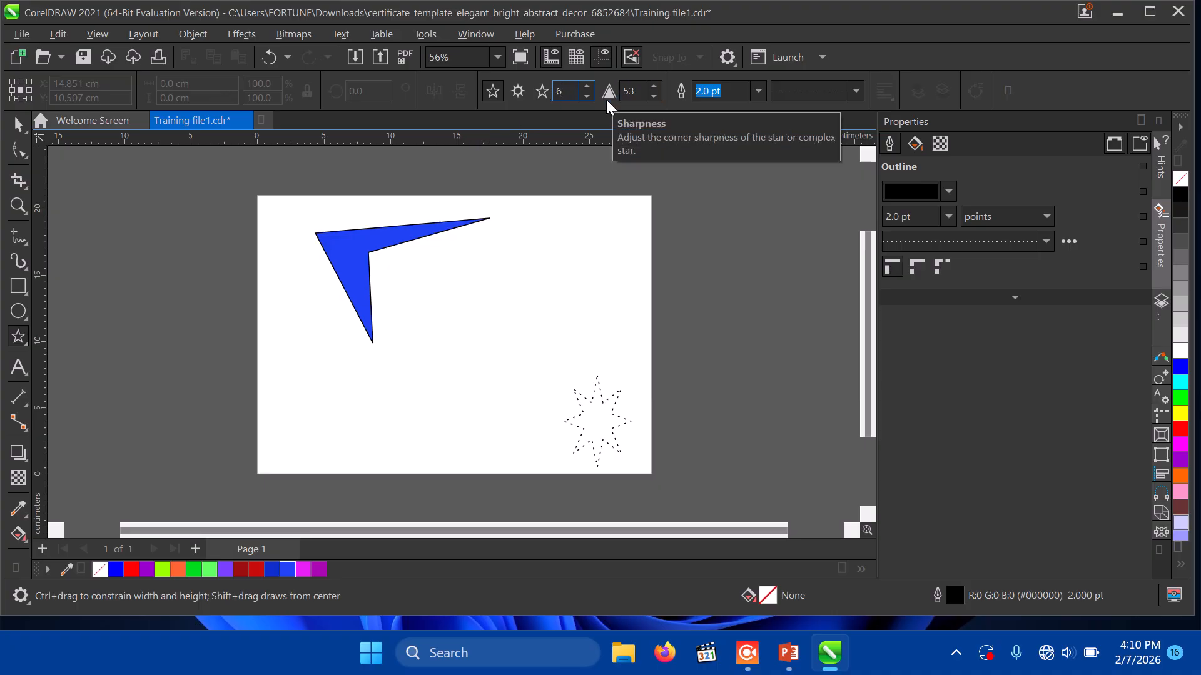
pyautogui.click(653, 96)
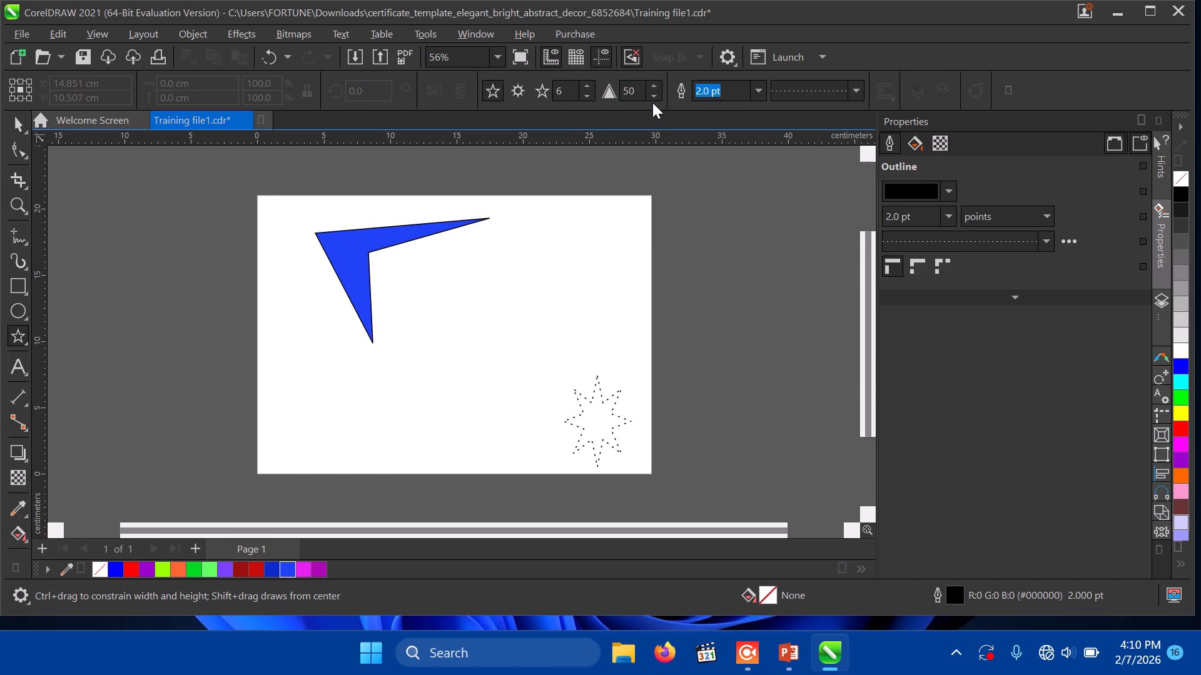
pyautogui.click(654, 96)
pyautogui.click(653, 96)
pyautogui.doubleClick(638, 91)
pyautogui.write('10')
# Step: Draw the six-pointed star near the page centre and give it a solid outline
pyautogui.moveTo(474, 283); pyautogui.dragTo(573, 365)
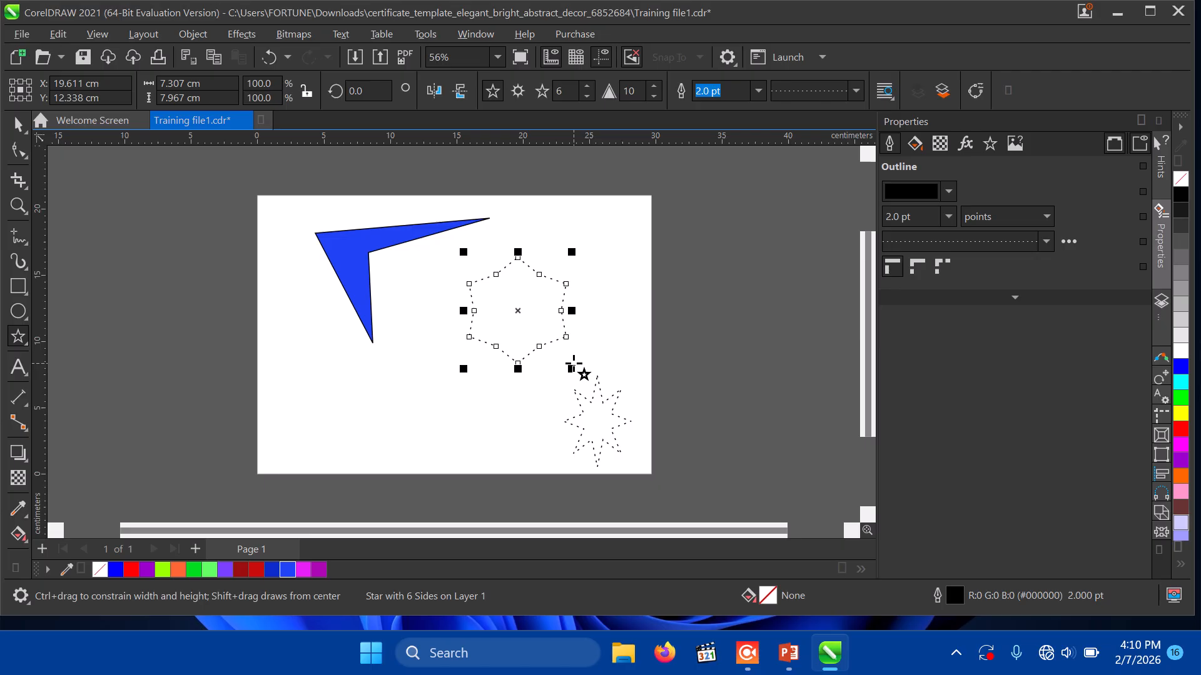
pyautogui.click(856, 91)
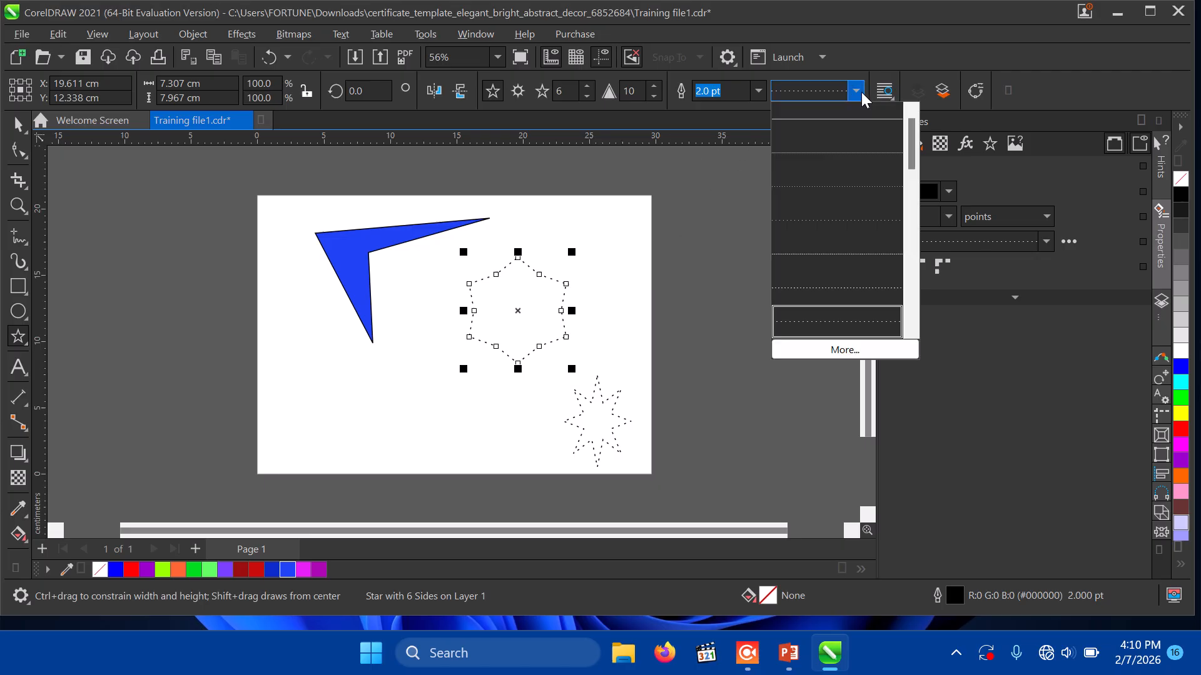
pyautogui.click(830, 127)
pyautogui.click(325, 369)
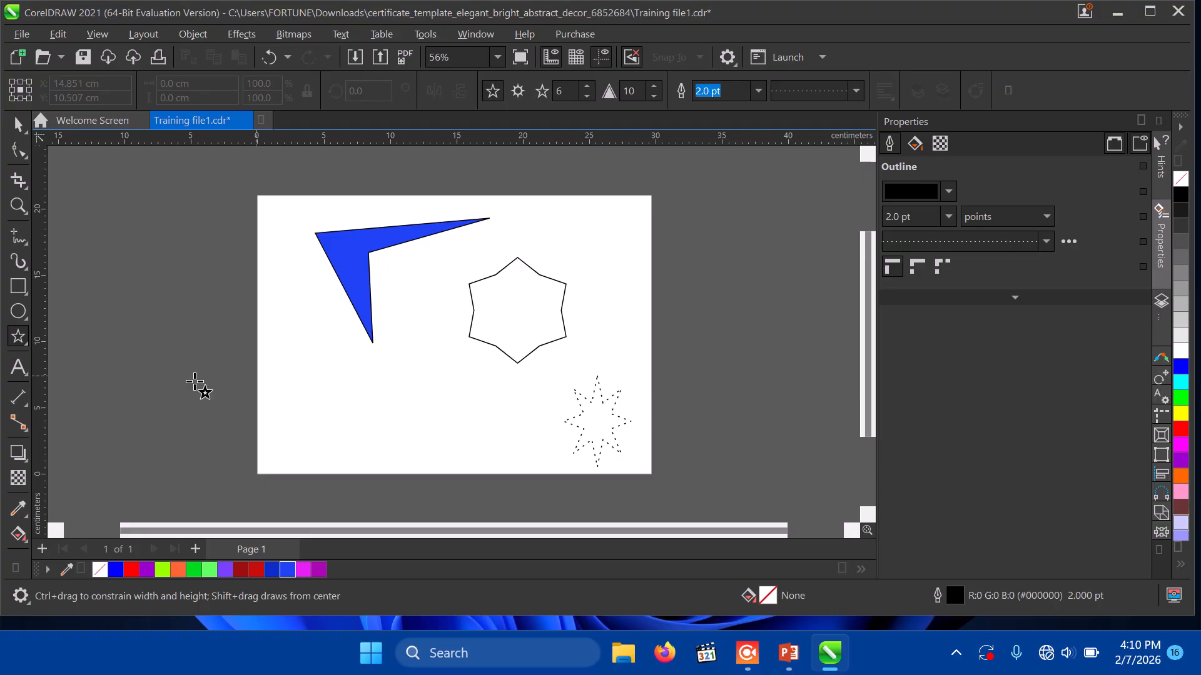
# Step: Draw a solid-outlined spiral and move it up-right over the six-pointed star
pyautogui.click(24, 345)
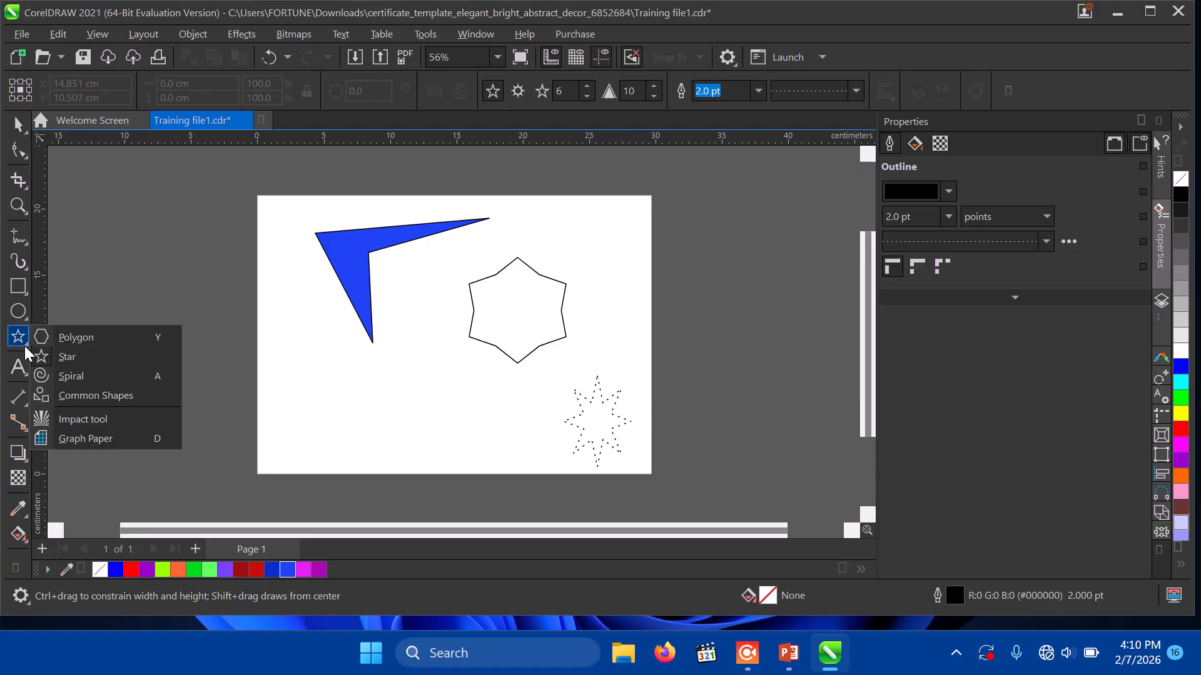
pyautogui.click(66, 376)
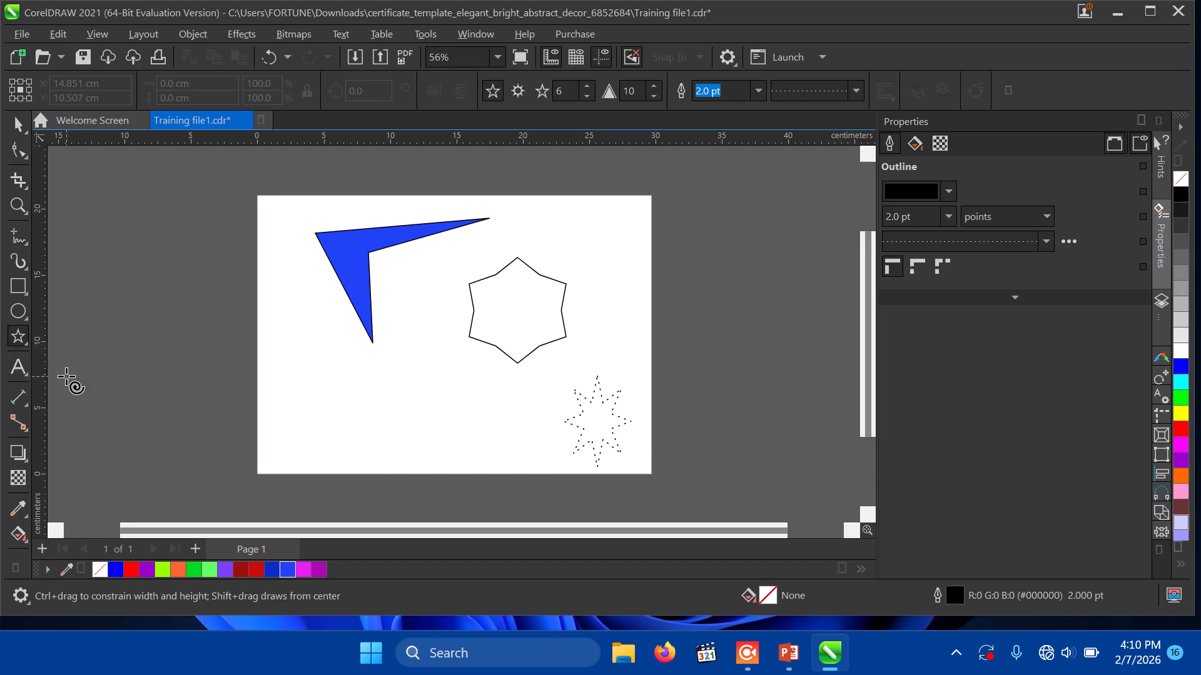
pyautogui.moveTo(302, 340); pyautogui.dragTo(444, 461)
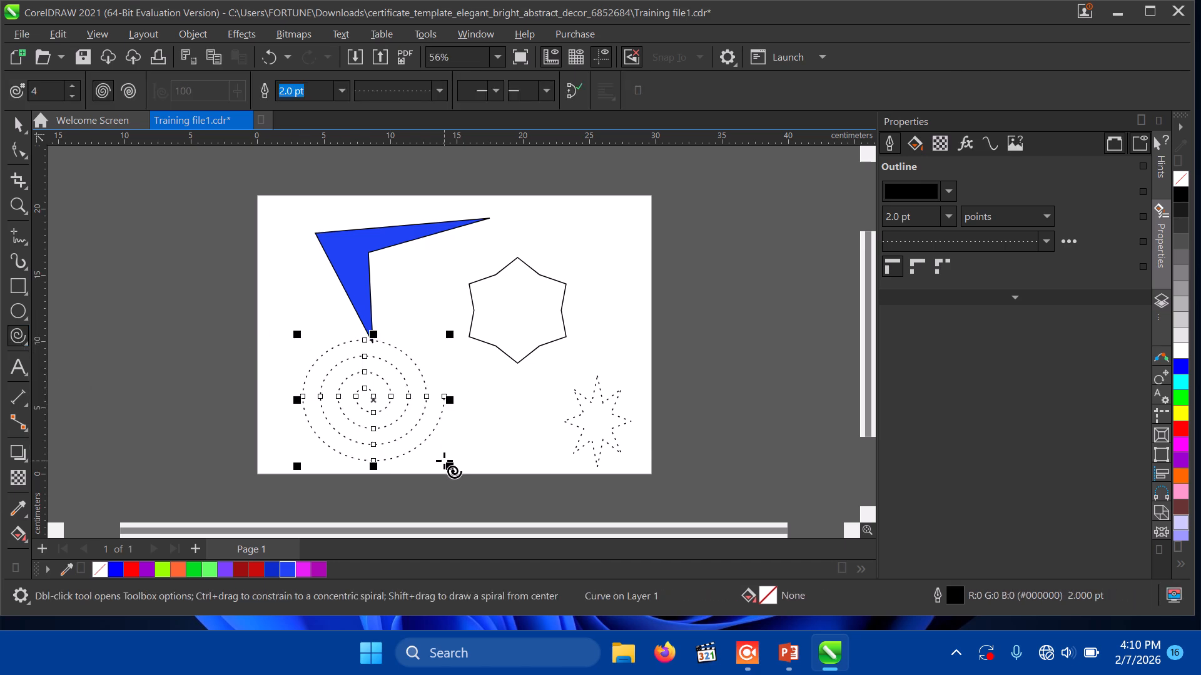
pyautogui.click(440, 92)
pyautogui.click(430, 113)
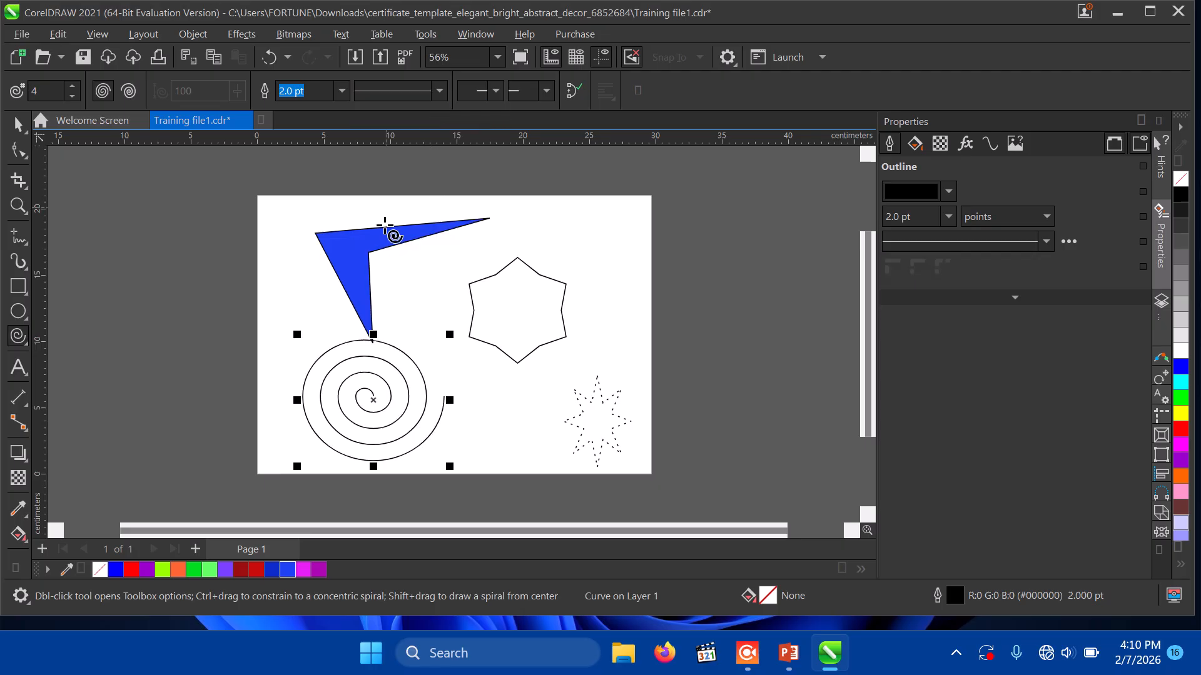
pyautogui.moveTo(372, 398); pyautogui.dragTo(490, 289)
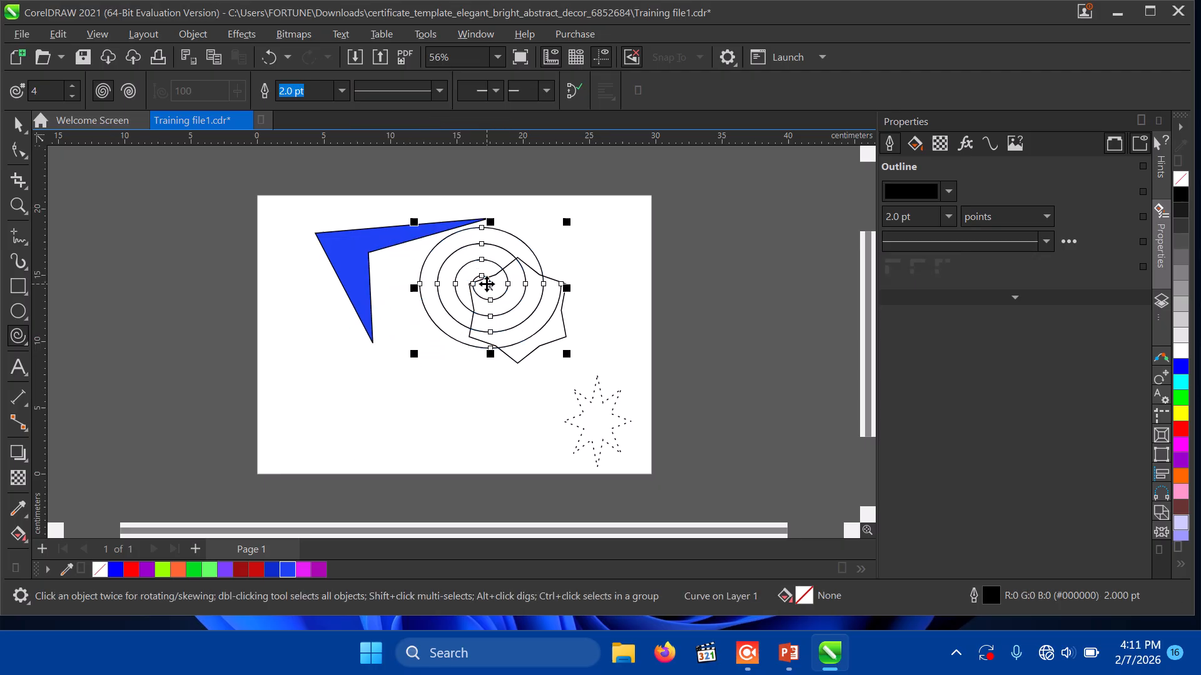
pyautogui.click(25, 346)
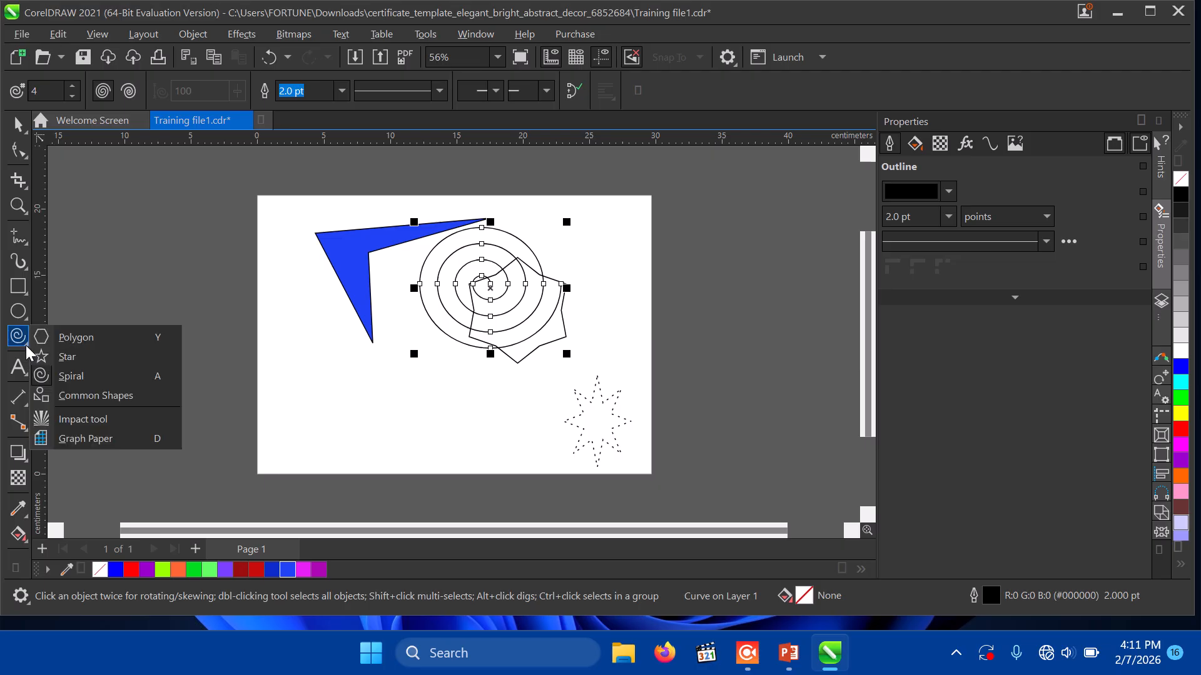
# Step: Draw a prohibition sign below the blue shape with a solid outline and red fill
pyautogui.click(70, 399)
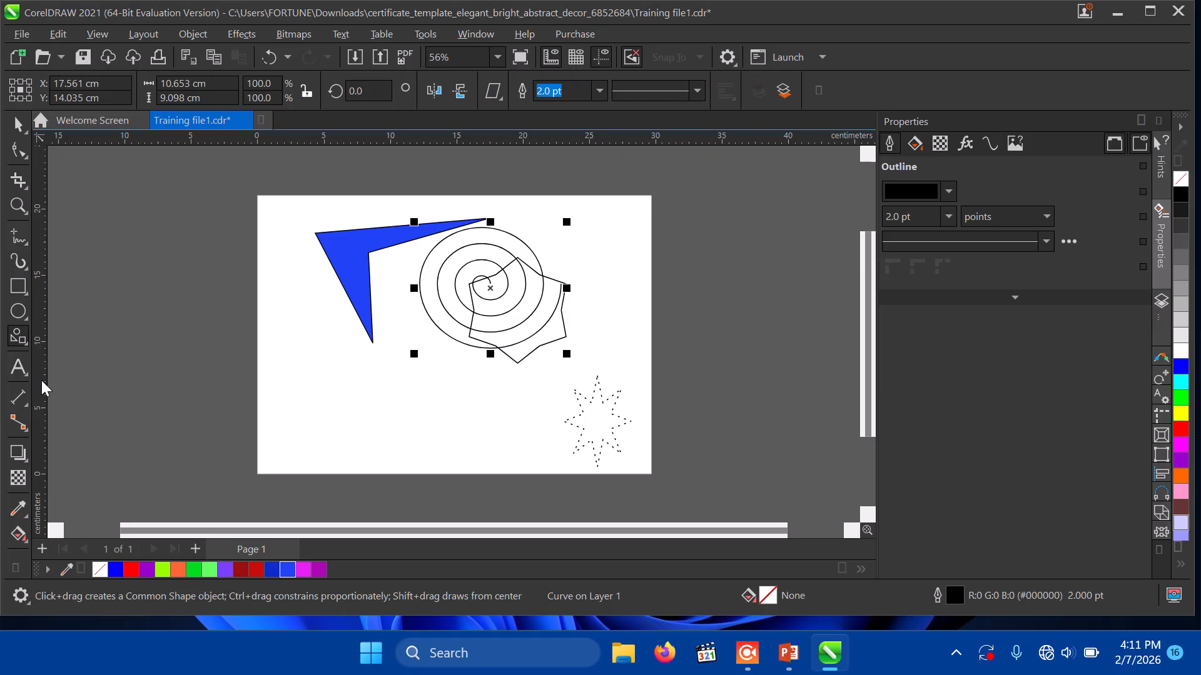
pyautogui.click(26, 346)
pyautogui.click(500, 102)
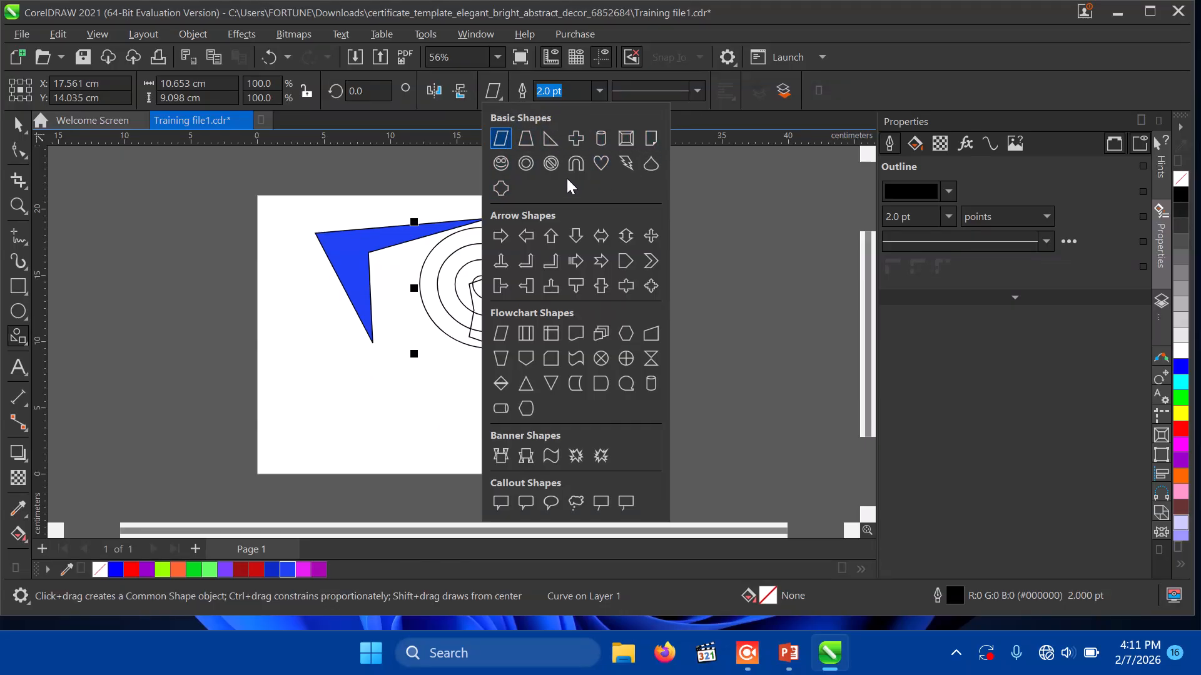
pyautogui.click(550, 163)
pyautogui.moveTo(313, 334); pyautogui.dragTo(447, 441)
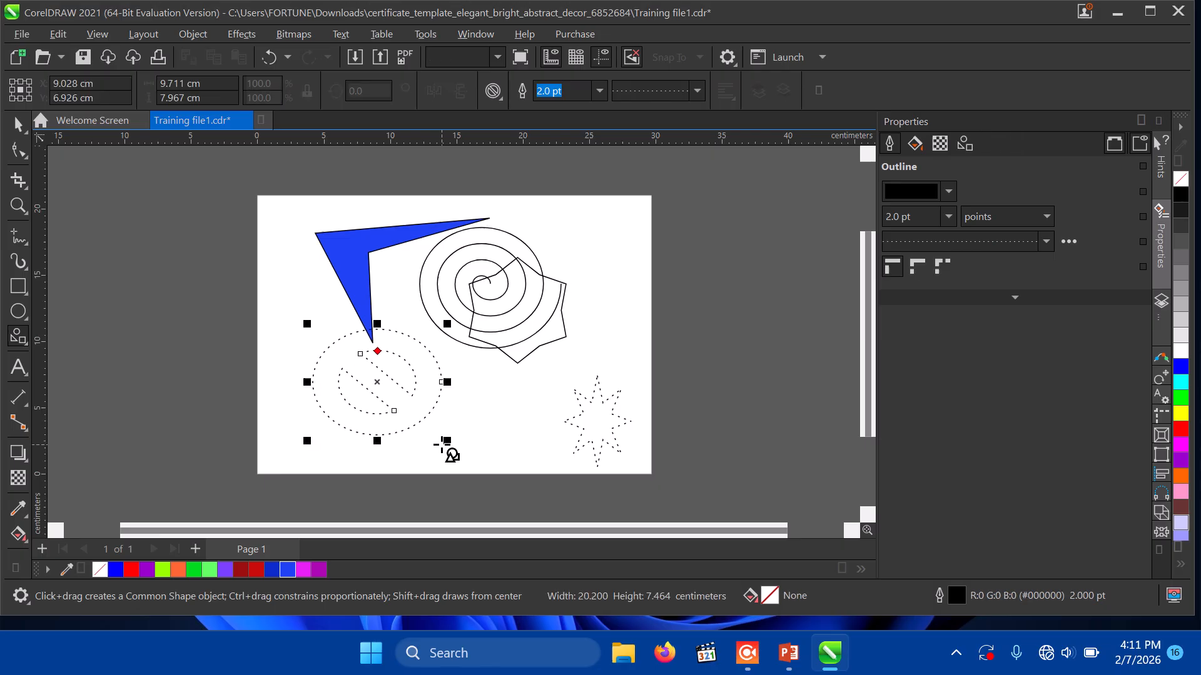
pyautogui.click(696, 93)
pyautogui.click(674, 128)
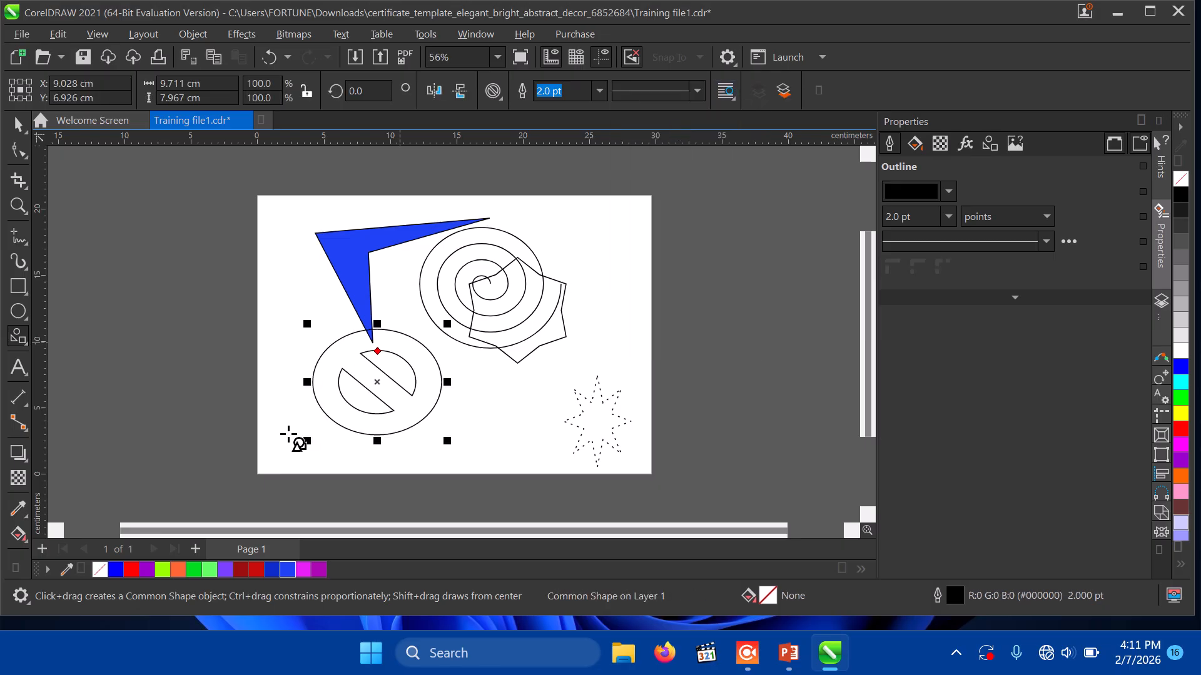
pyautogui.click(255, 570)
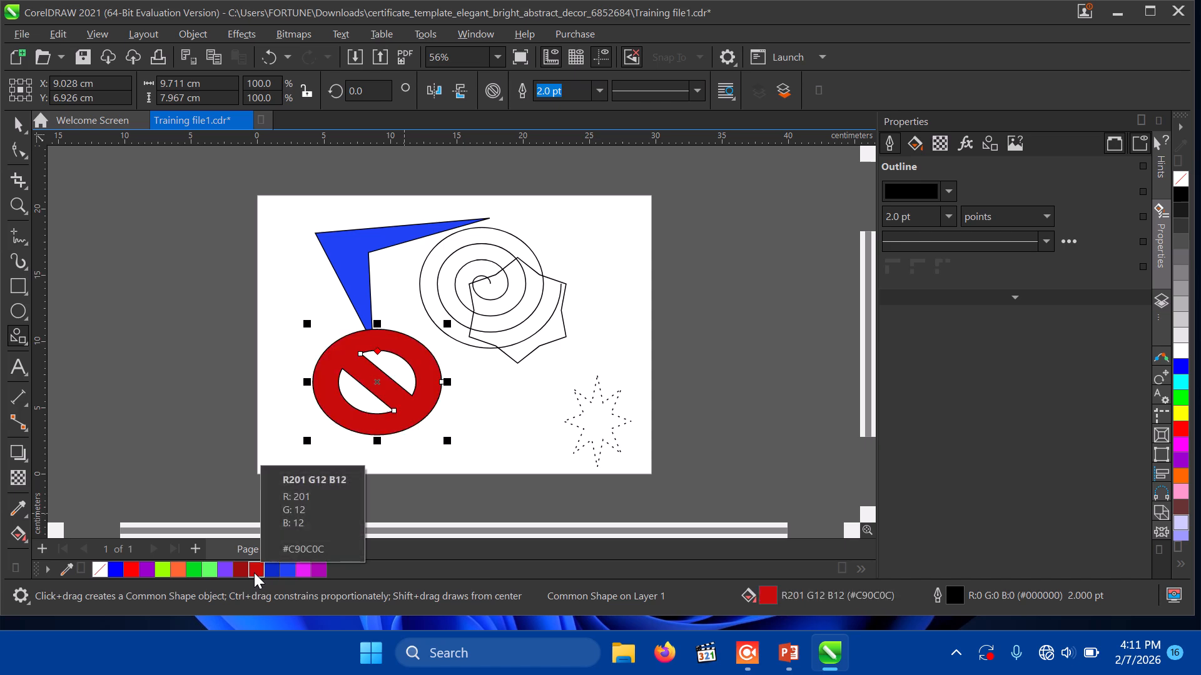
# Step: Add a small arch shape from the common shapes gallery
pyautogui.click(494, 91)
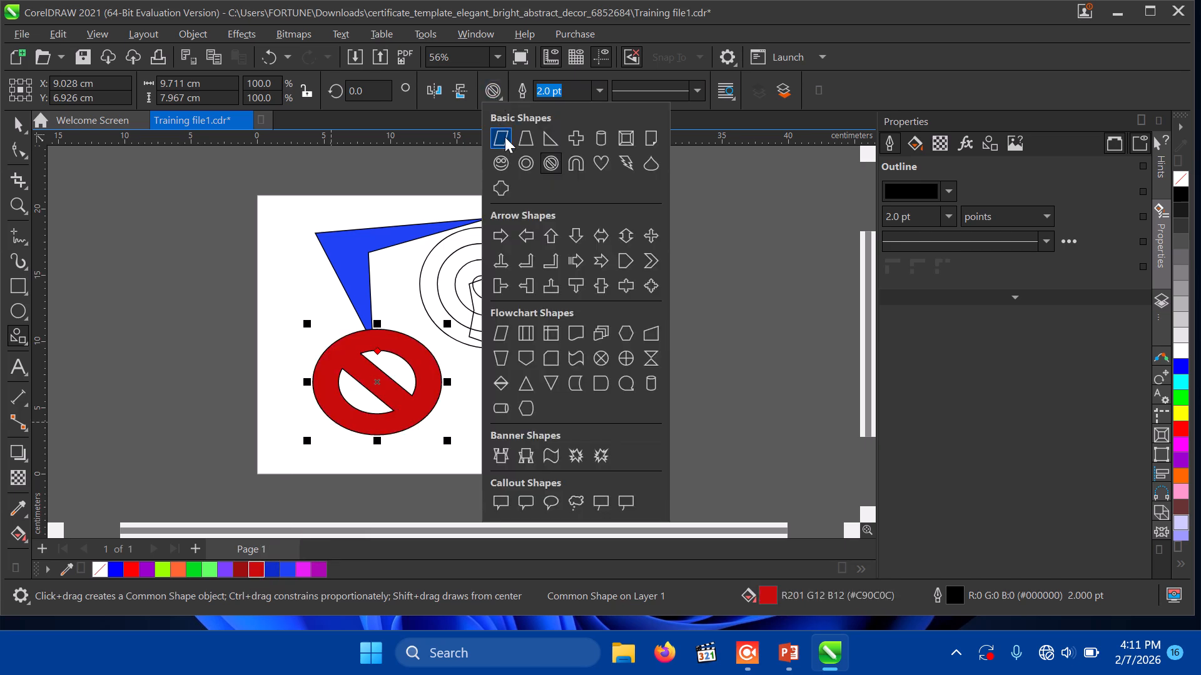
pyautogui.click(576, 163)
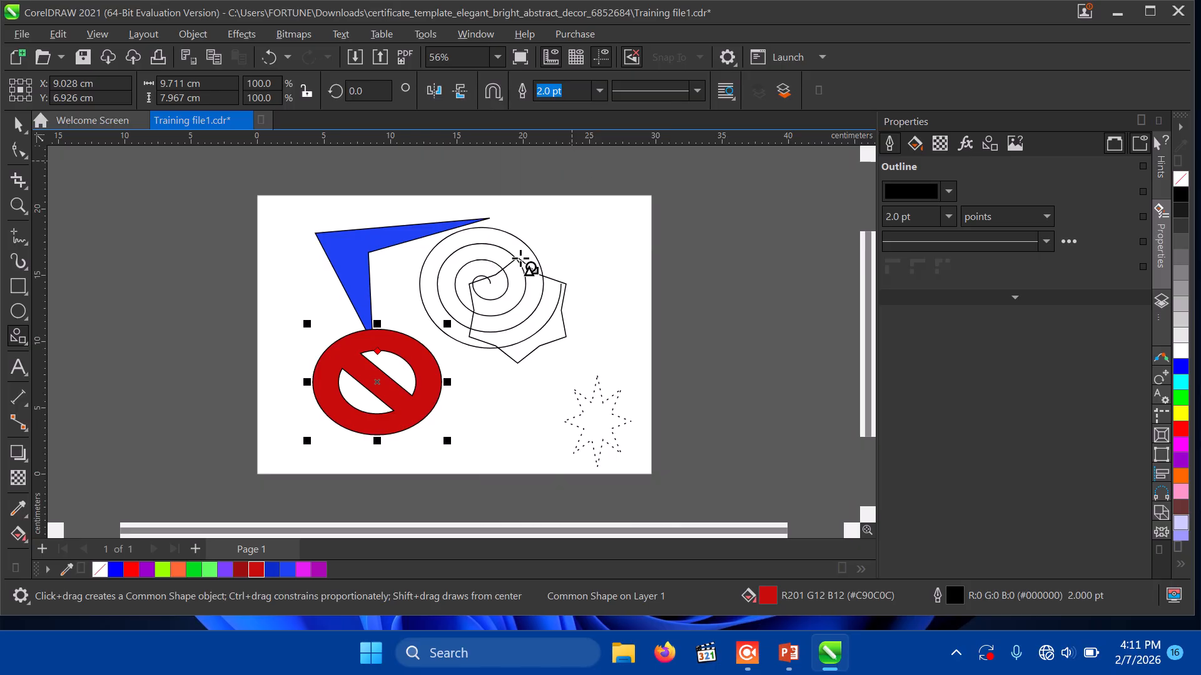
pyautogui.moveTo(475, 384)
pyautogui.mouseDown()
pyautogui.moveTo(511, 410)
pyautogui.moveTo(550, 484)
pyautogui.mouseUp()
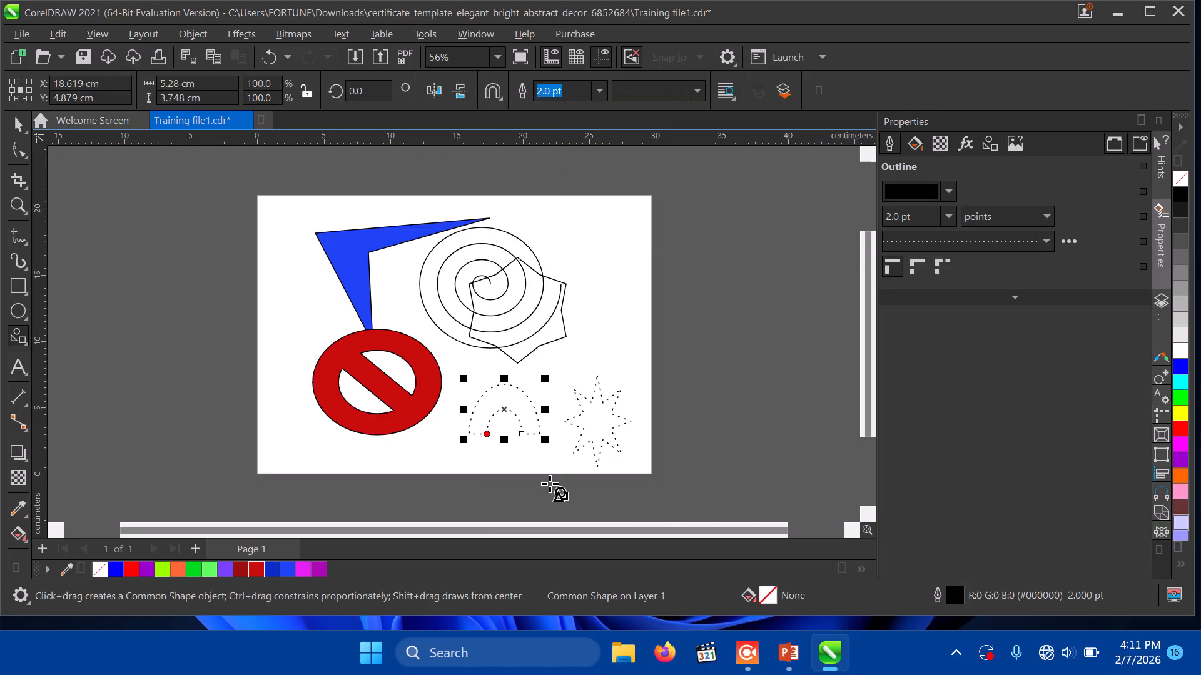
# Step: Delete the blue angled shape
pyautogui.click(18, 124)
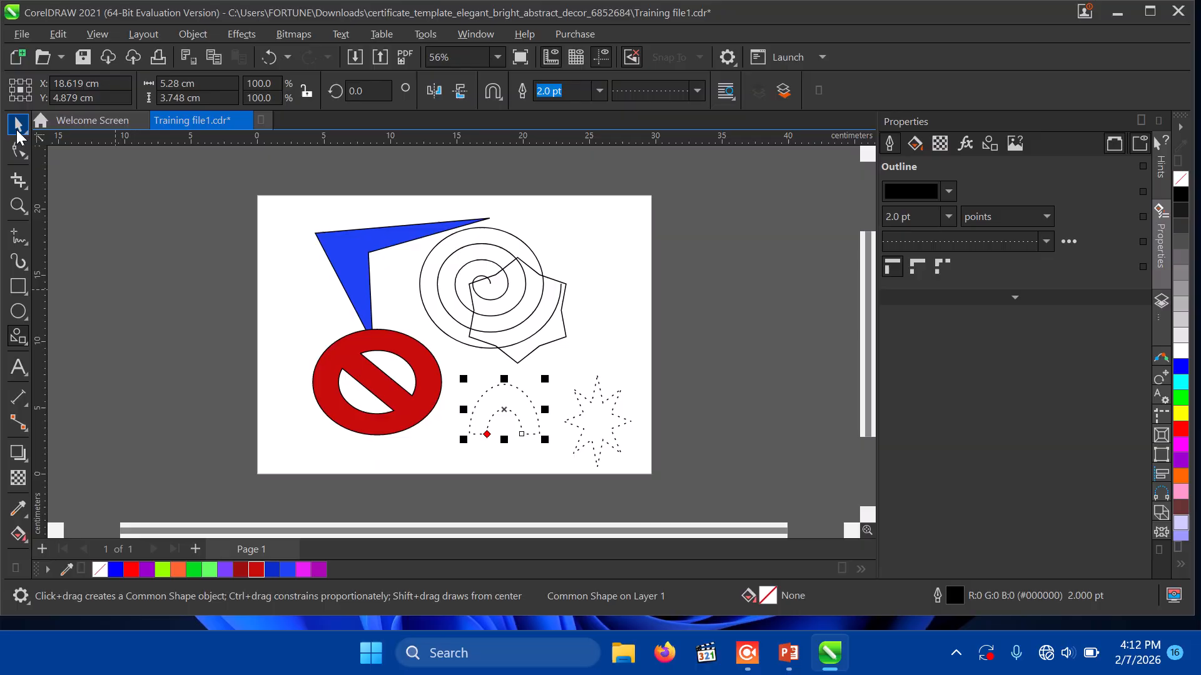
pyautogui.click(321, 254)
pyautogui.press('Delete')
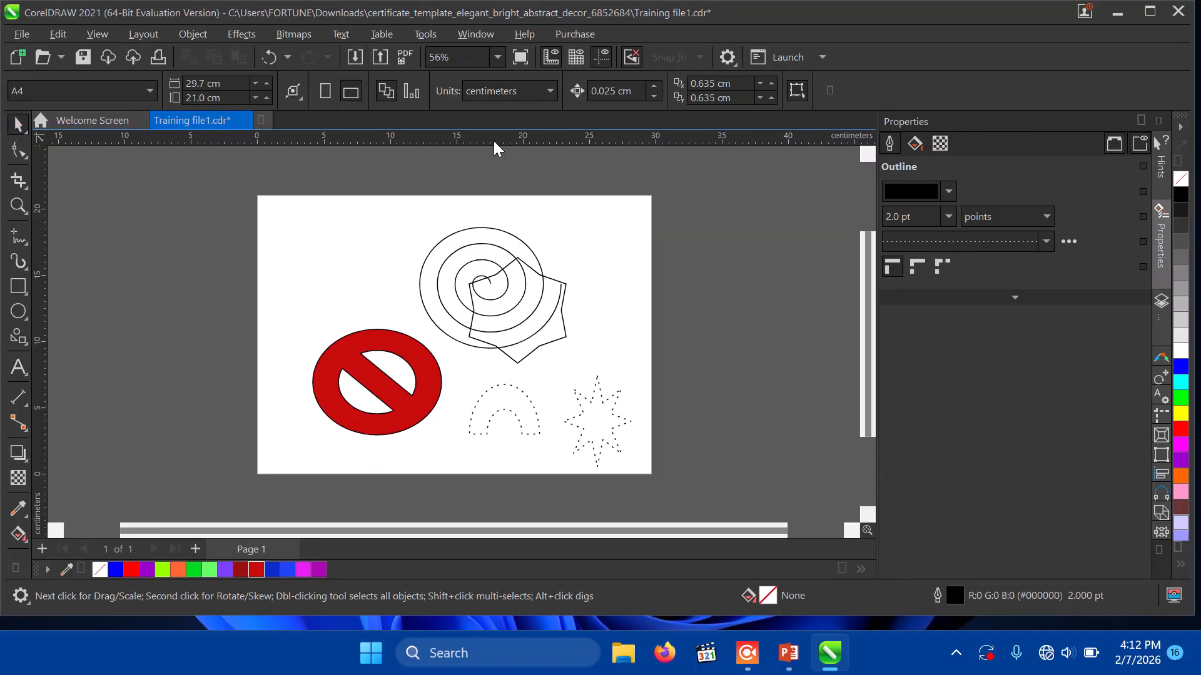
pyautogui.click(17, 339)
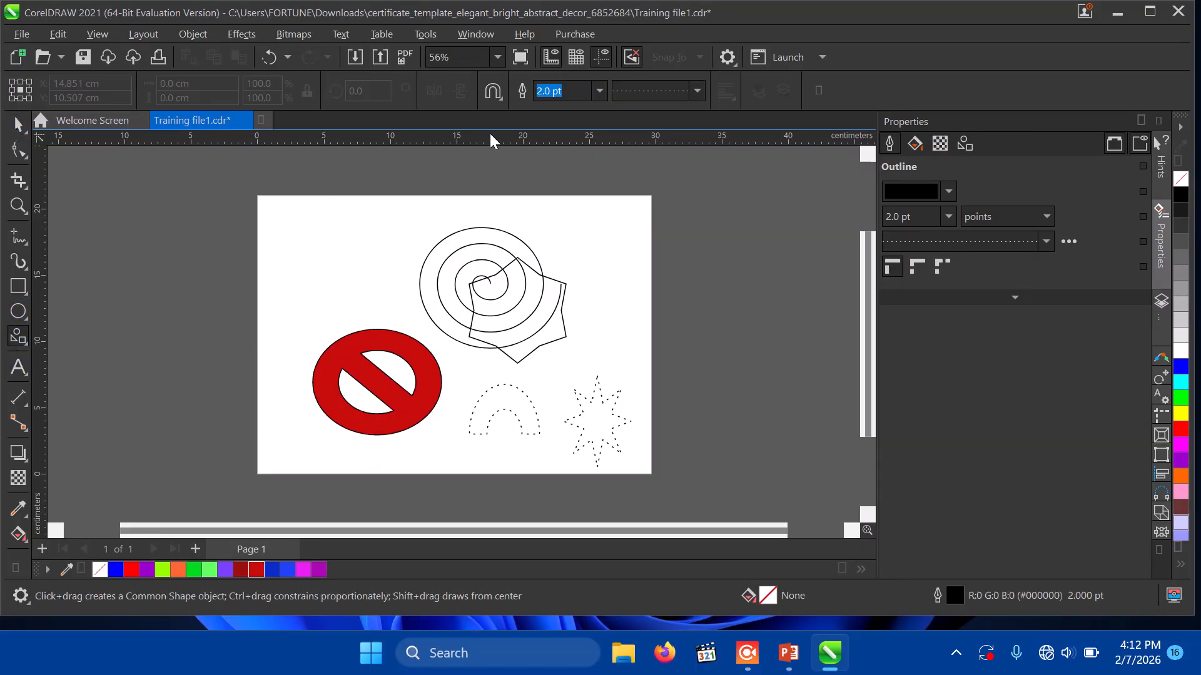
# Step: Draw a wave banner with a solid outline at the page's top left
pyautogui.click(498, 100)
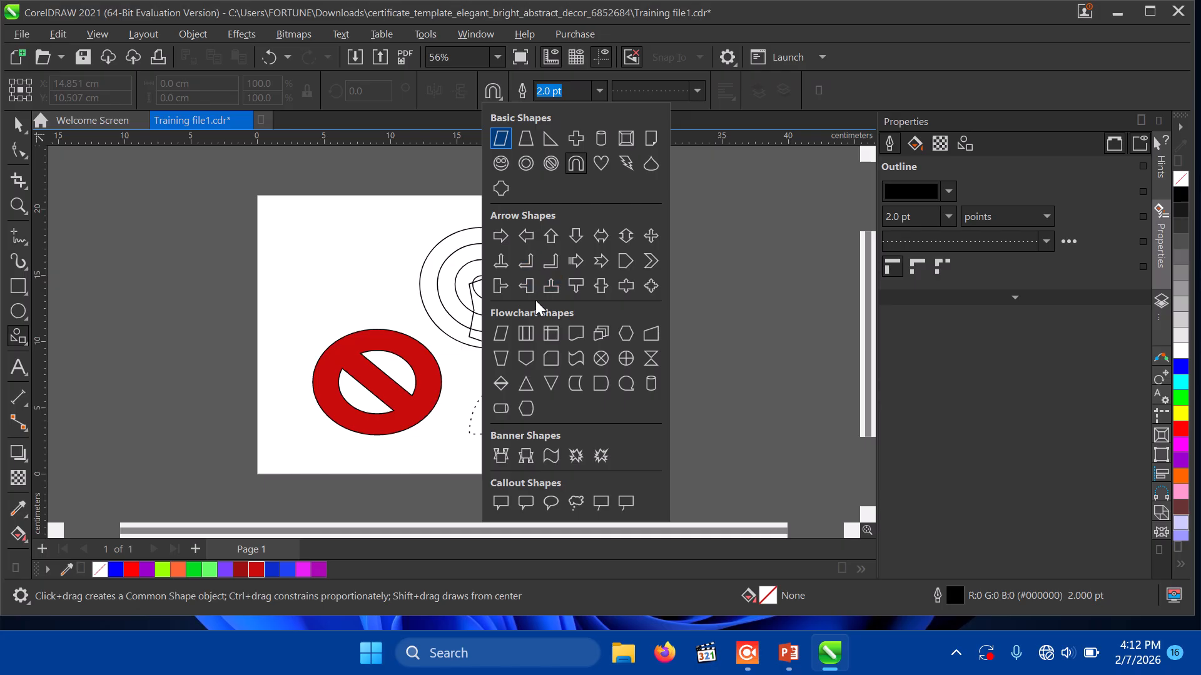
pyautogui.click(554, 460)
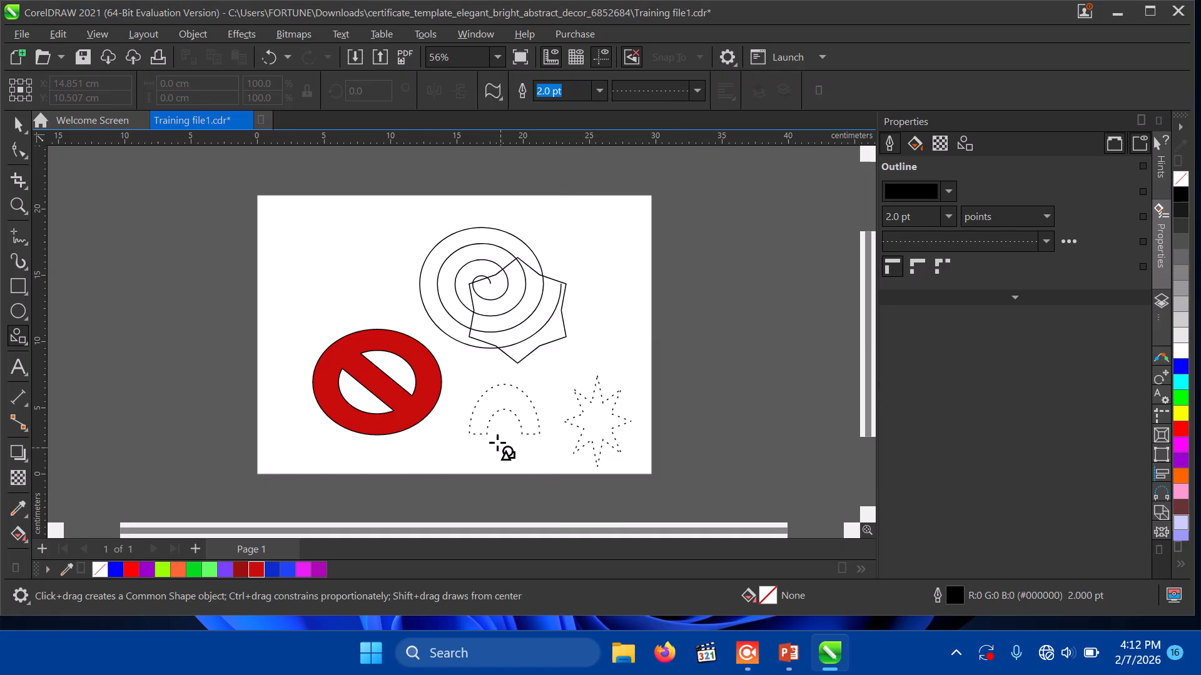
pyautogui.click(696, 92)
pyautogui.click(681, 118)
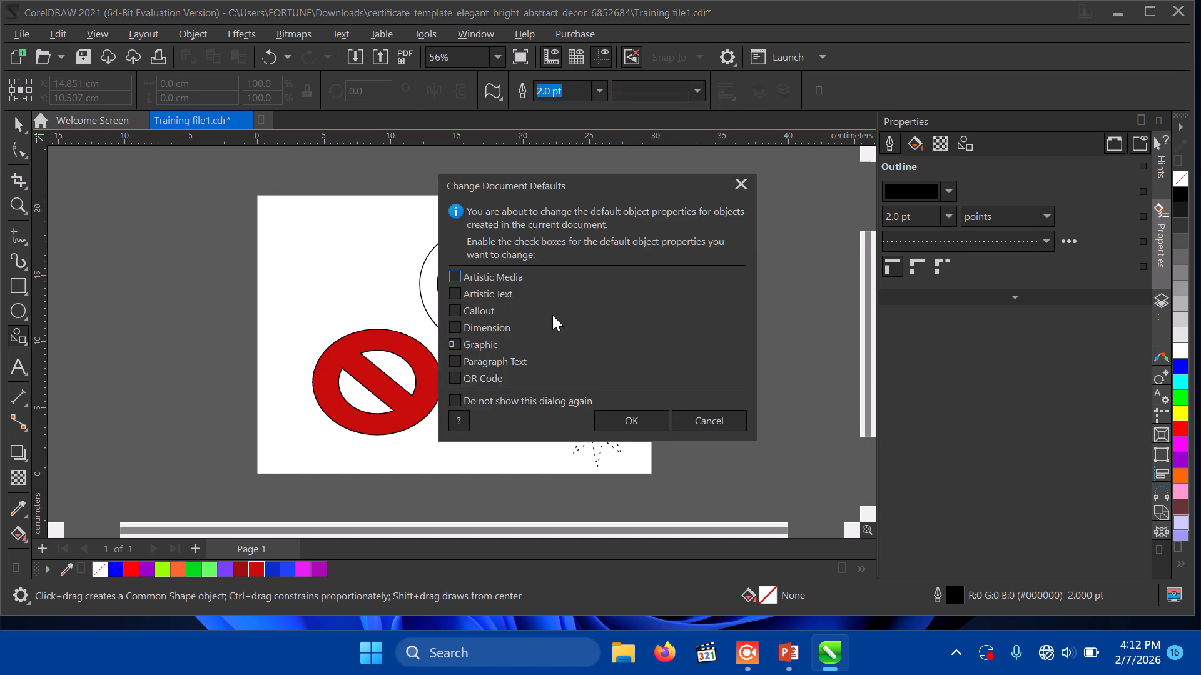
pyautogui.click(621, 421)
pyautogui.moveTo(280, 217); pyautogui.dragTo(431, 293)
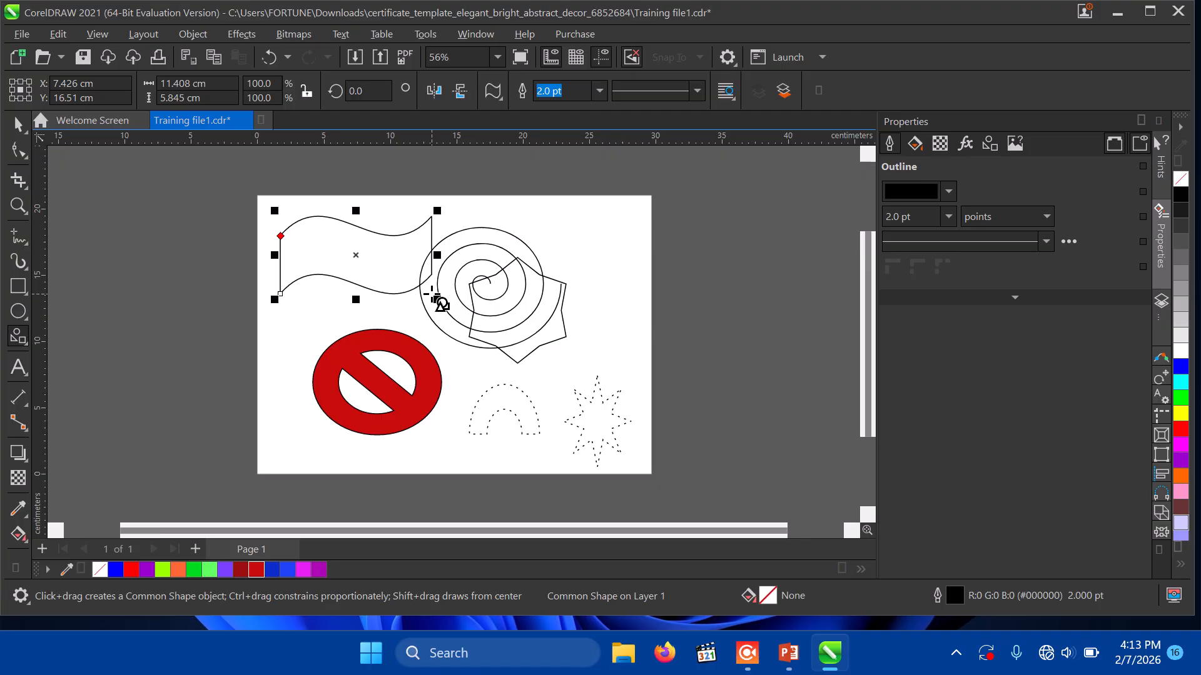
# Step: Marquee-select every drawn object and delete them all
pyautogui.click(19, 127)
pyautogui.moveTo(232, 188)
pyautogui.mouseDown()
pyautogui.moveTo(627, 497)
pyautogui.moveTo(665, 488)
pyautogui.mouseUp()
pyautogui.press('Delete')
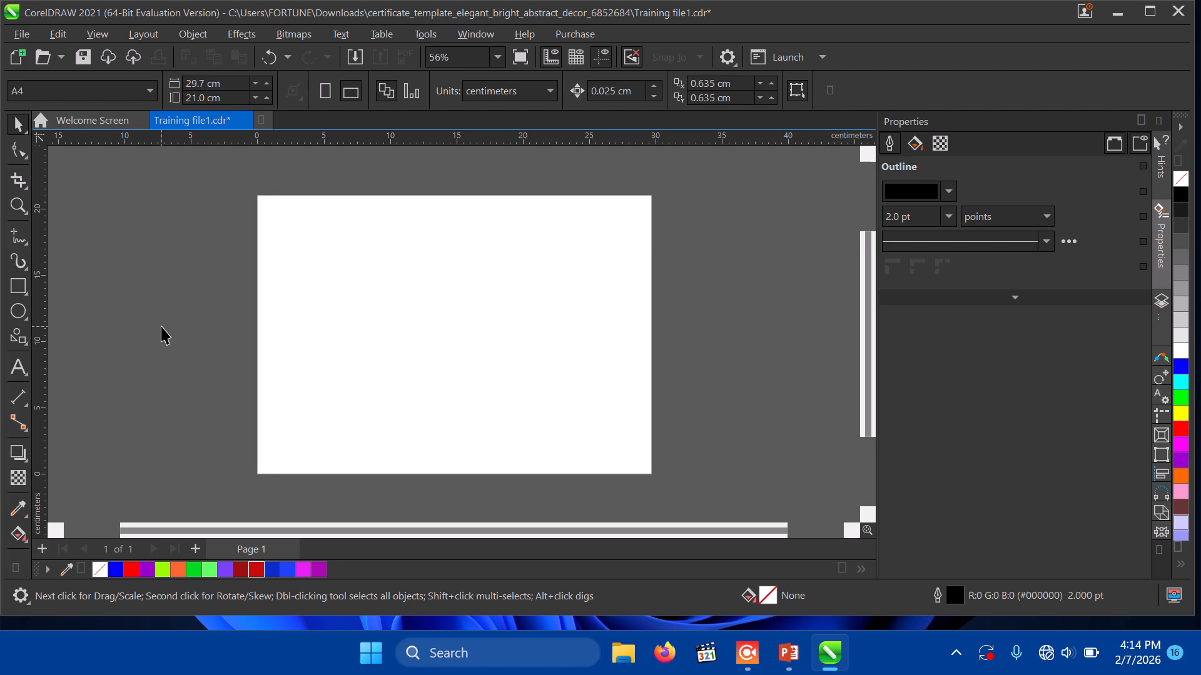
# Step: Draw a 19.233 × 13.435 cm rectangle across the middle of the page
pyautogui.click(18, 286)
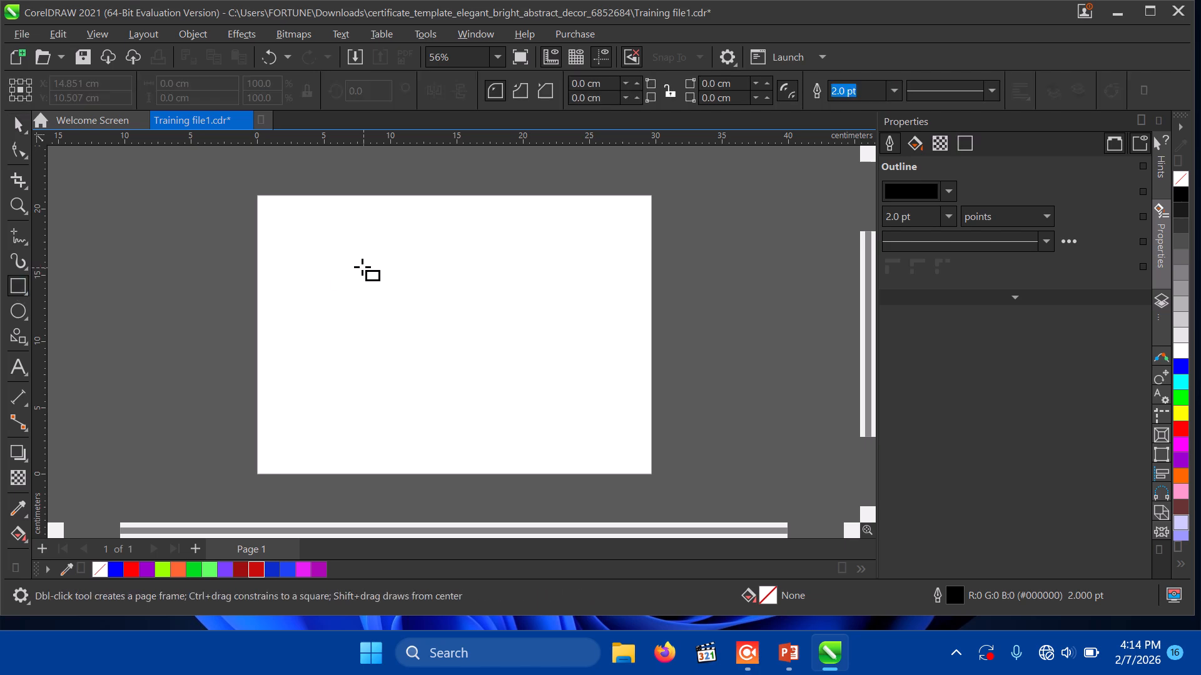
pyautogui.moveTo(325, 256); pyautogui.dragTo(580, 435)
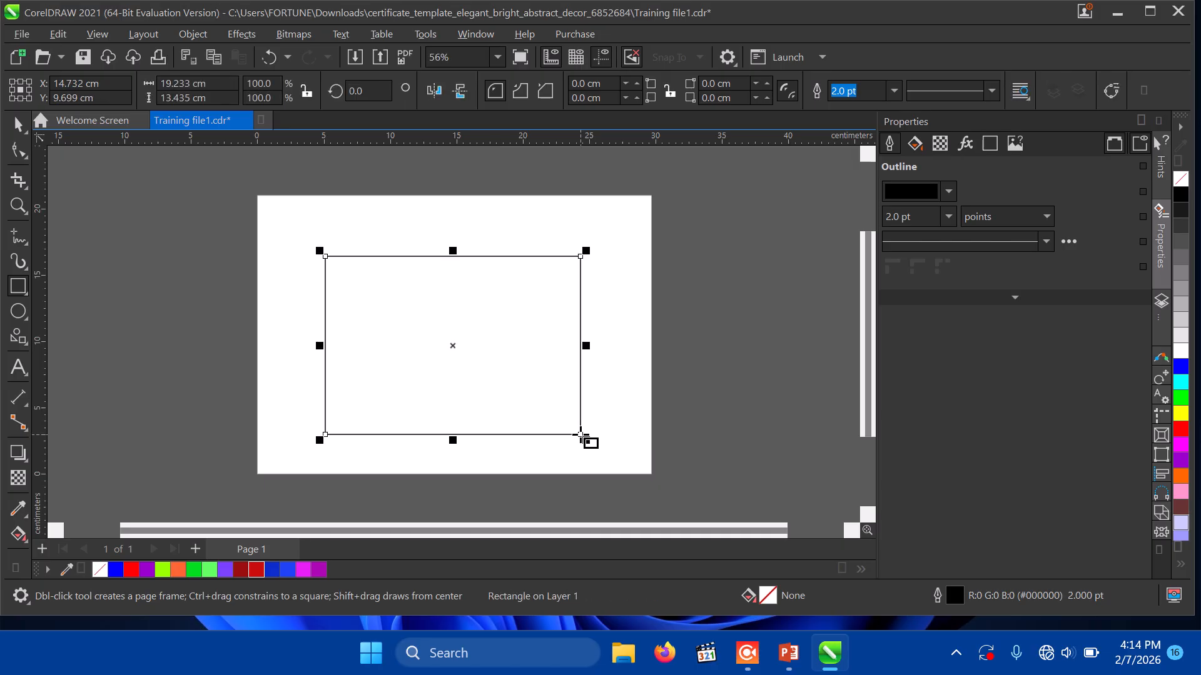
# Step: Give the rectangle a dark blue uniform fill of CMYK 100/95/2/8
pyautogui.doubleClick(766, 598)
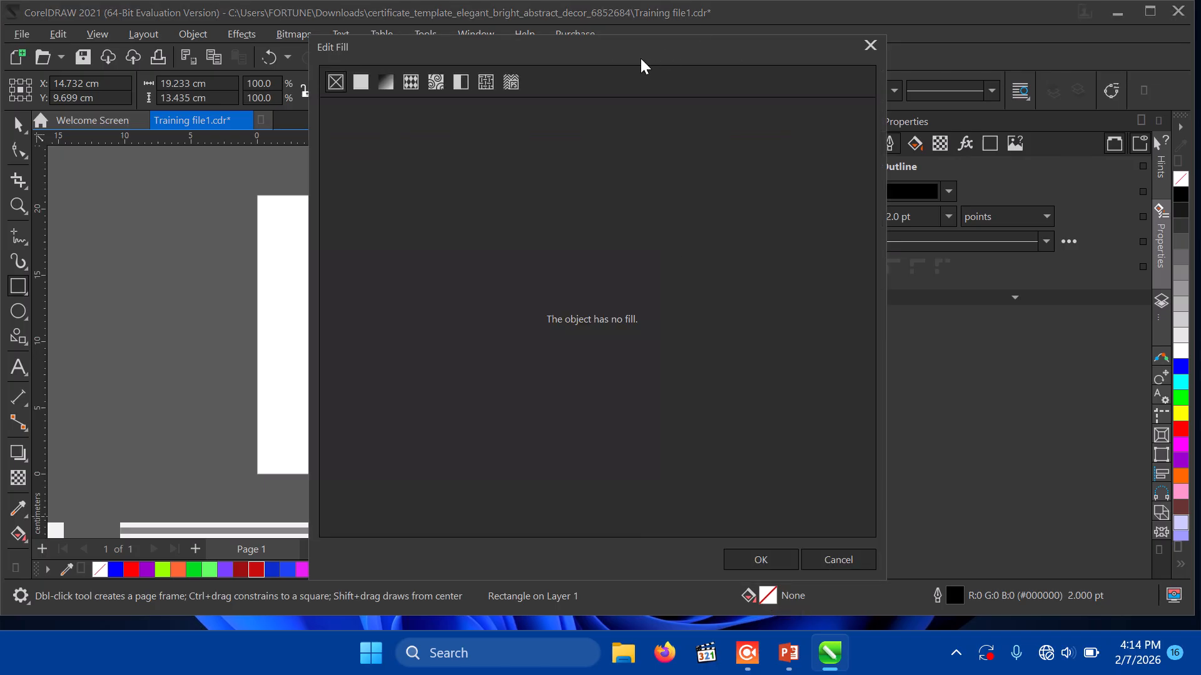
pyautogui.moveTo(640, 53); pyautogui.dragTo(955, 52)
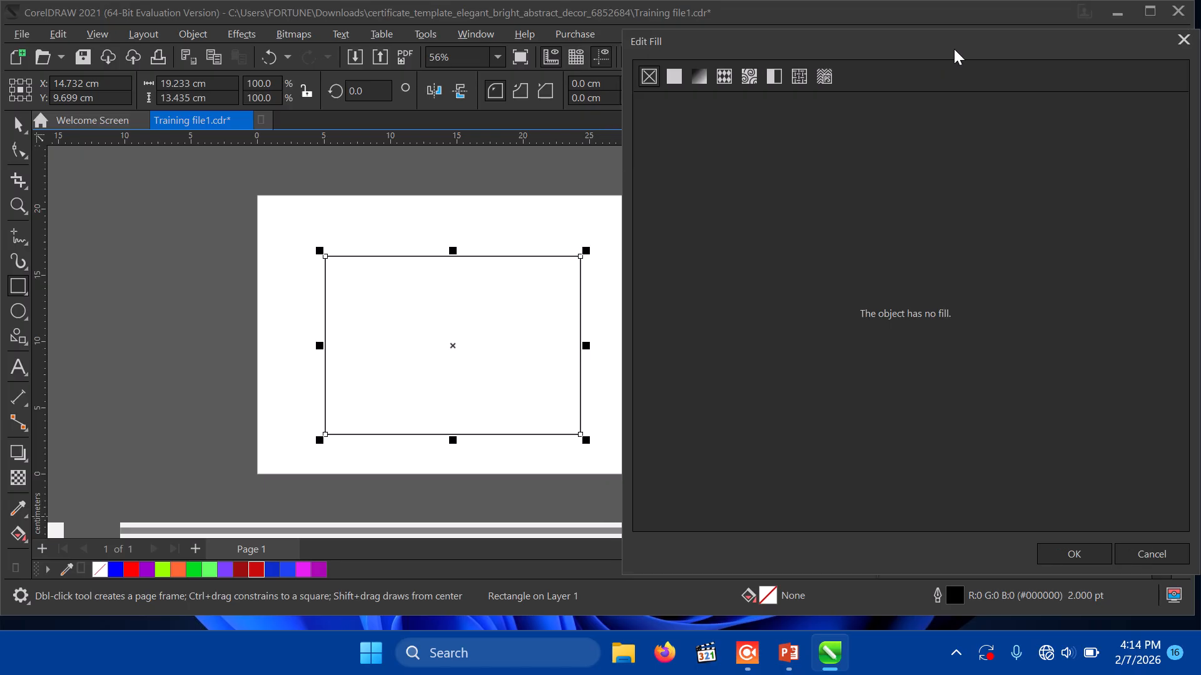
pyautogui.click(674, 76)
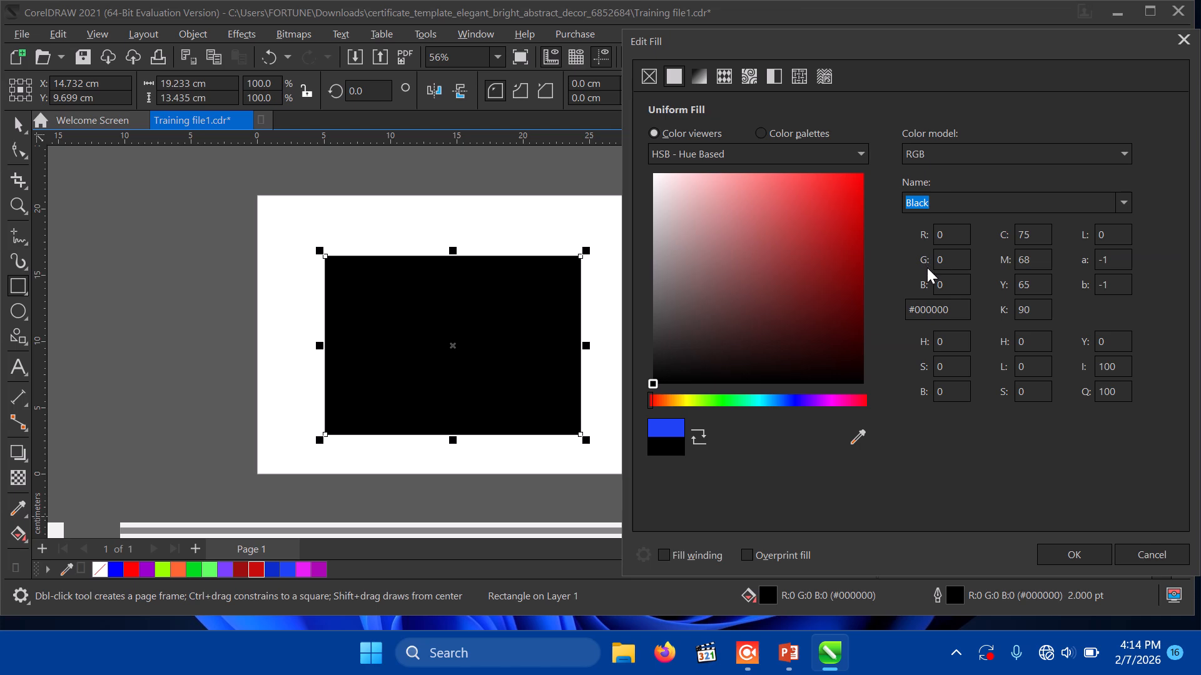
pyautogui.click(968, 156)
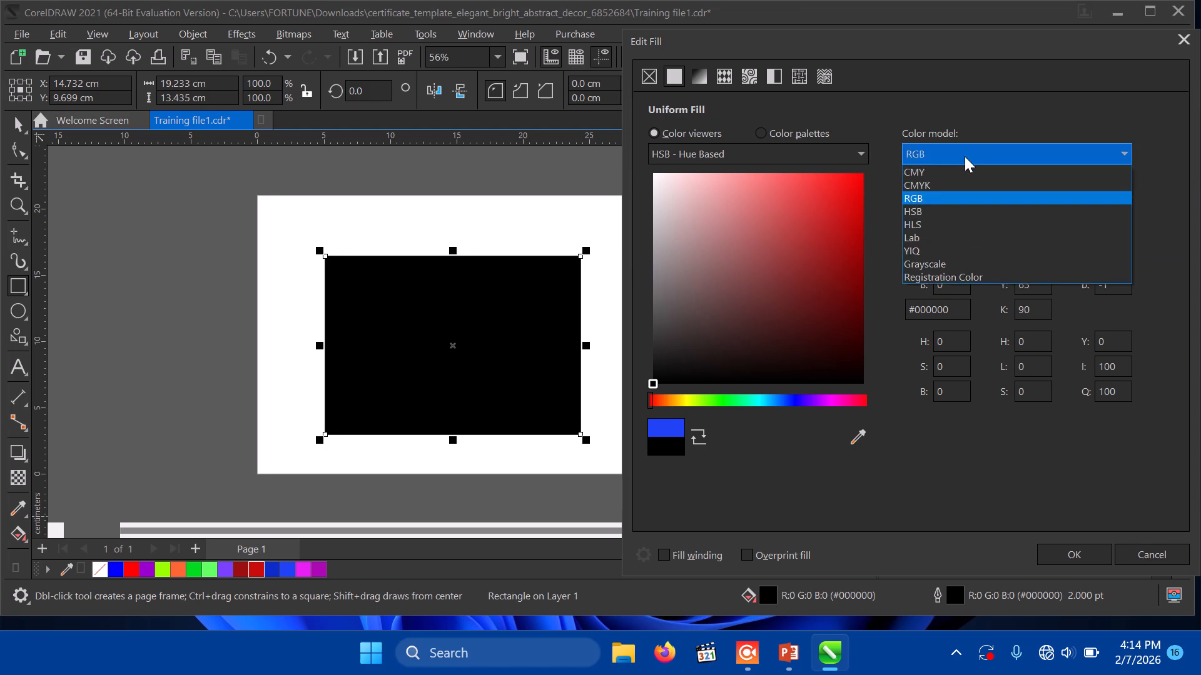
pyautogui.click(965, 156)
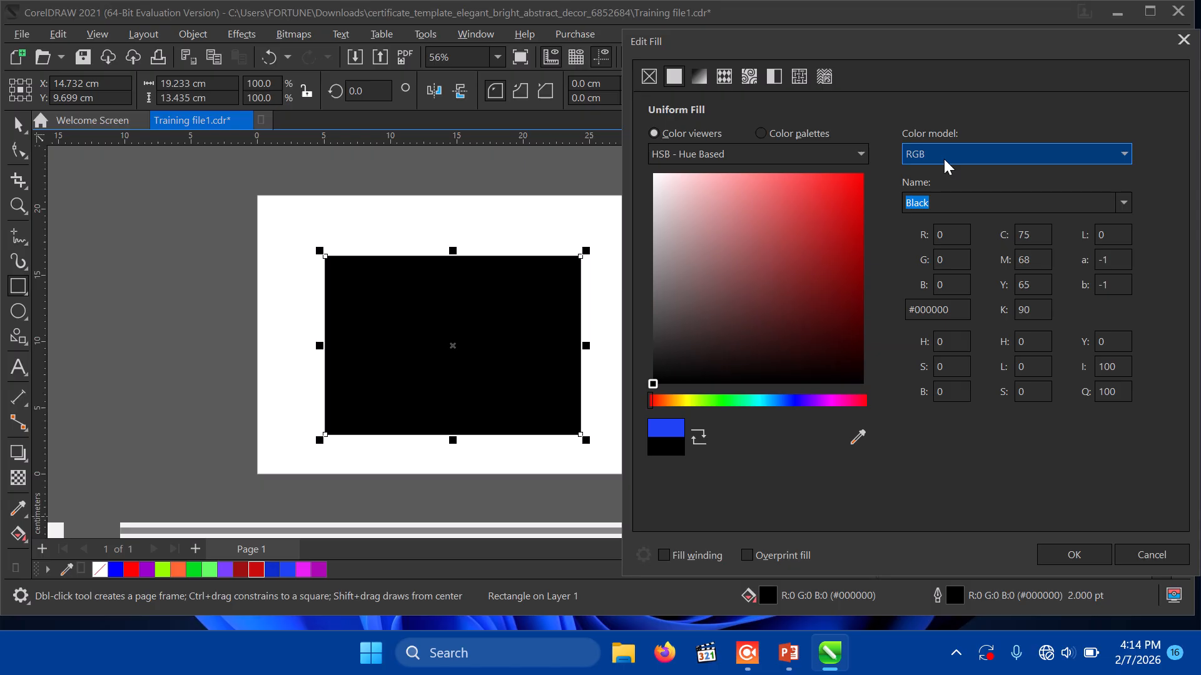
pyautogui.click(943, 159)
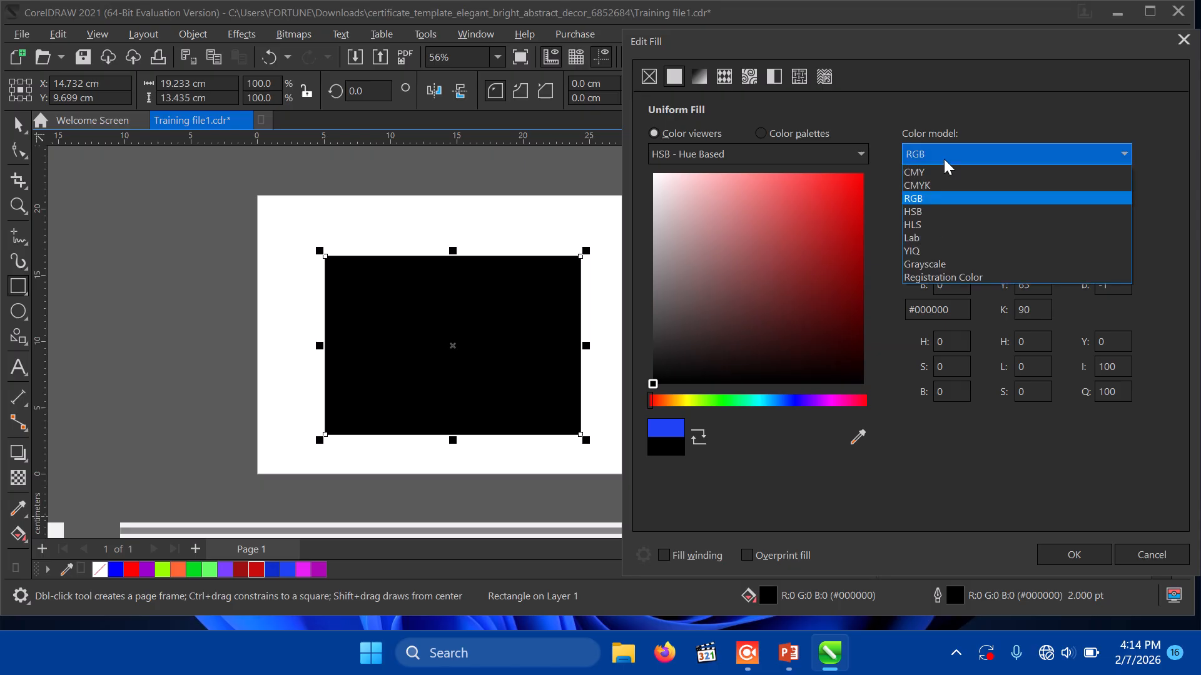
pyautogui.click(925, 185)
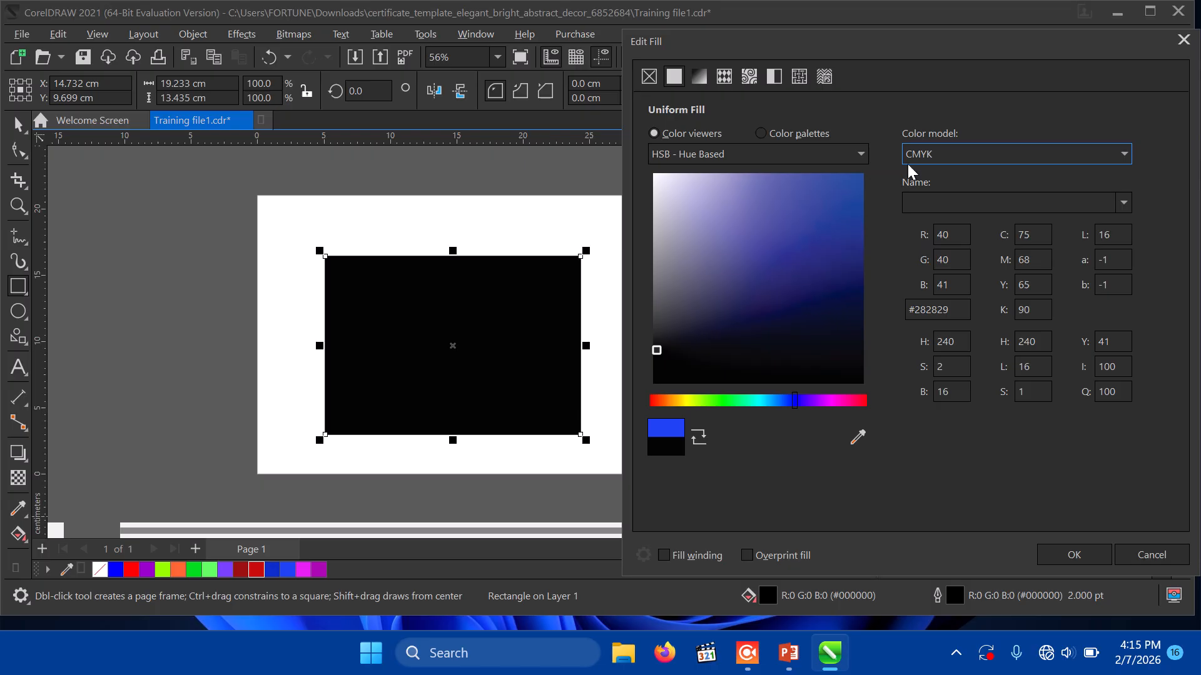
pyautogui.click(847, 241)
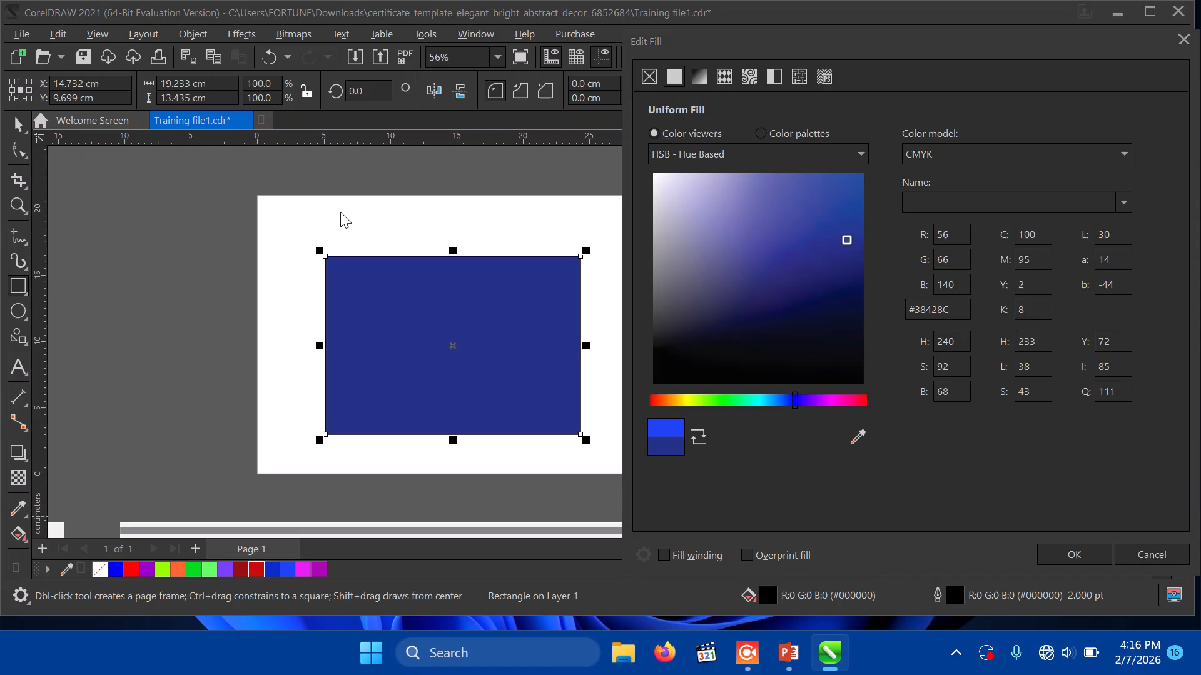
pyautogui.click(1066, 554)
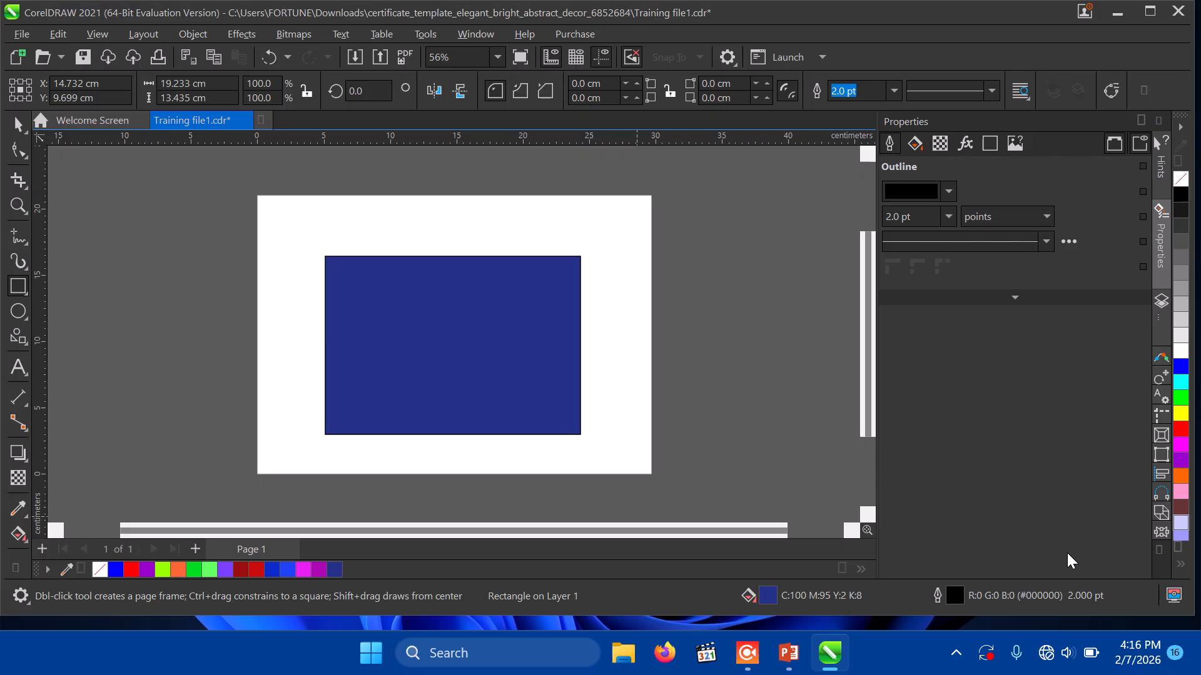
# Step: Select the rectangle and undo its blue fill with Ctrl+Z
pyautogui.click(493, 385)
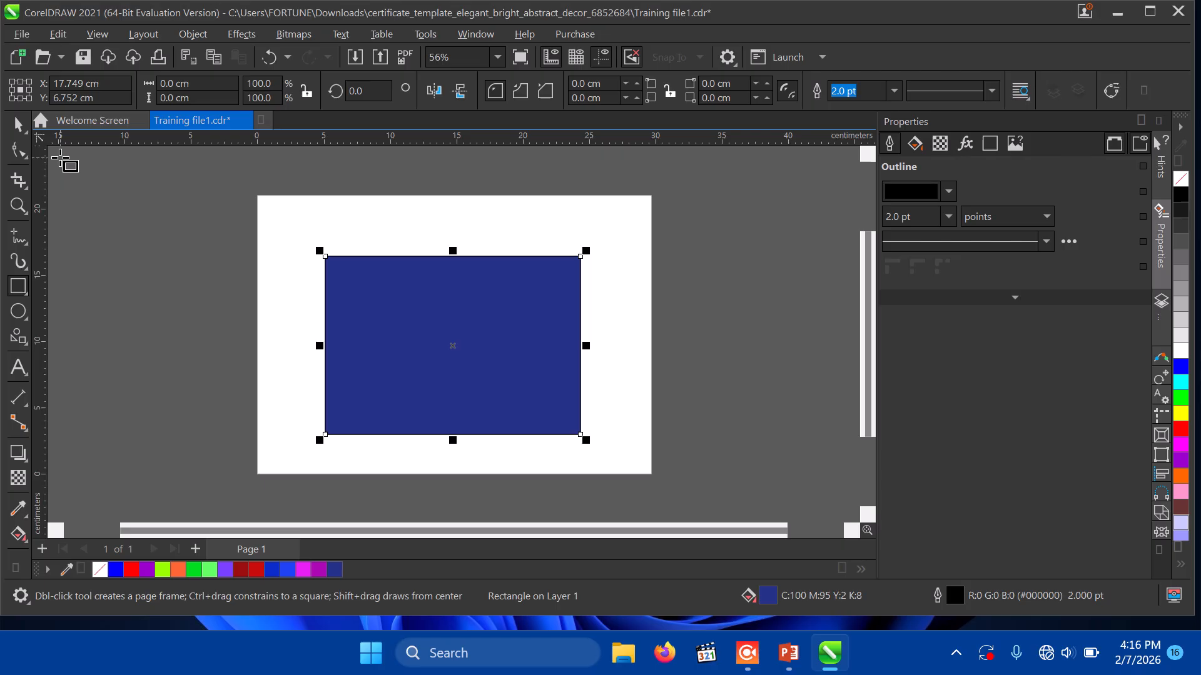
pyautogui.hotkey('ctrl', 'z')
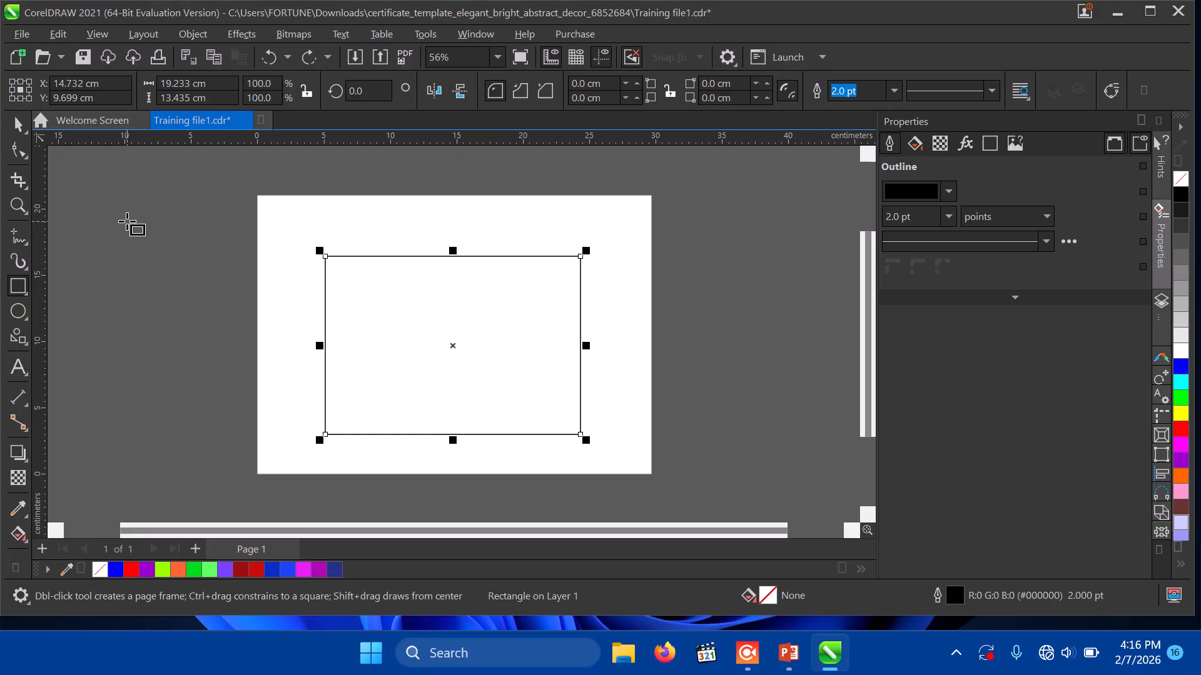
# Step: Type 'This is a great graphic design training which every beginner should take up' at the page top
pyautogui.click(17, 374)
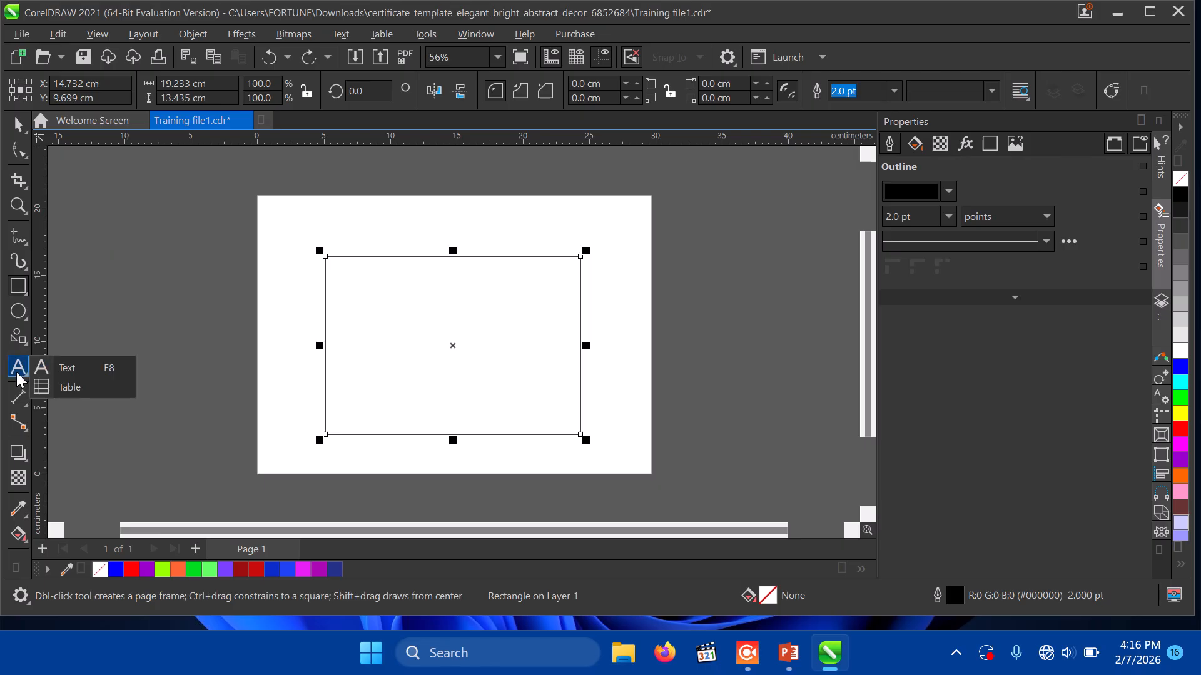
pyautogui.click(67, 368)
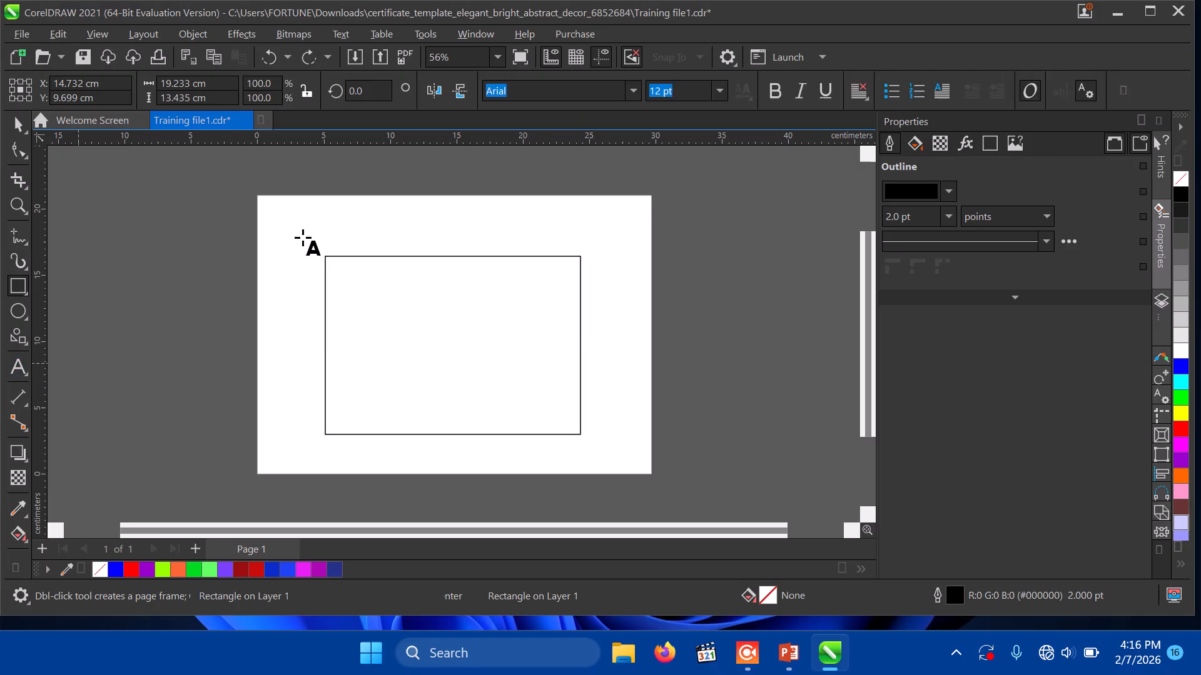
pyautogui.click(362, 232)
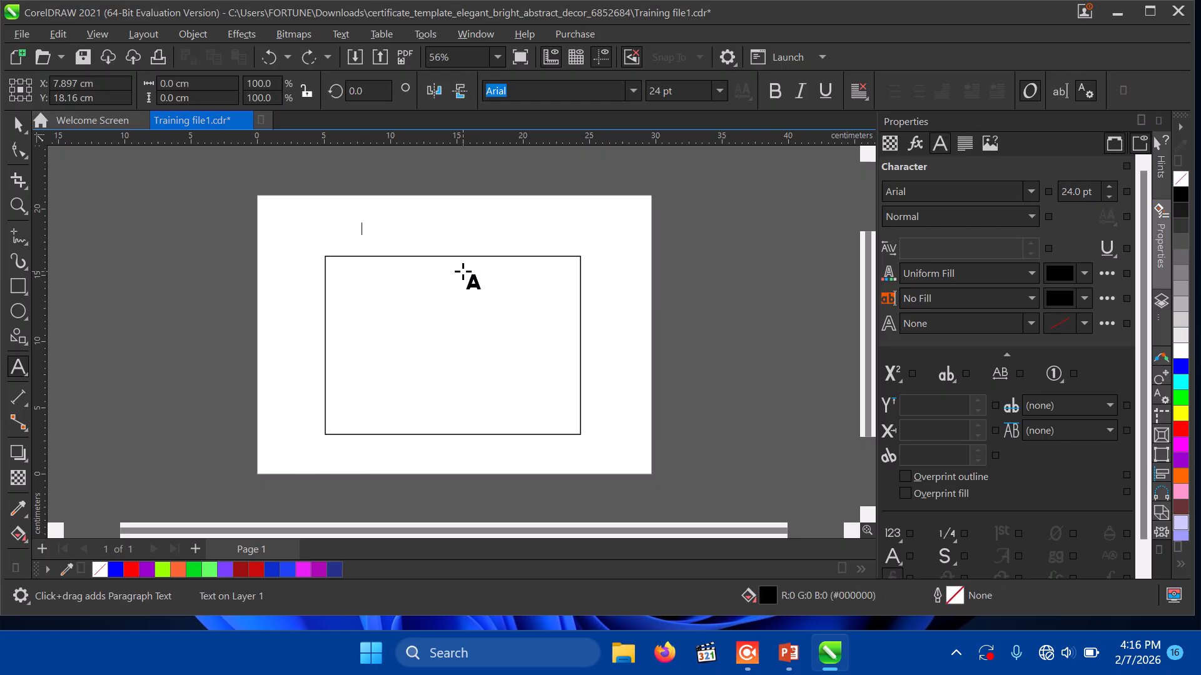
pyautogui.write('This is a great')
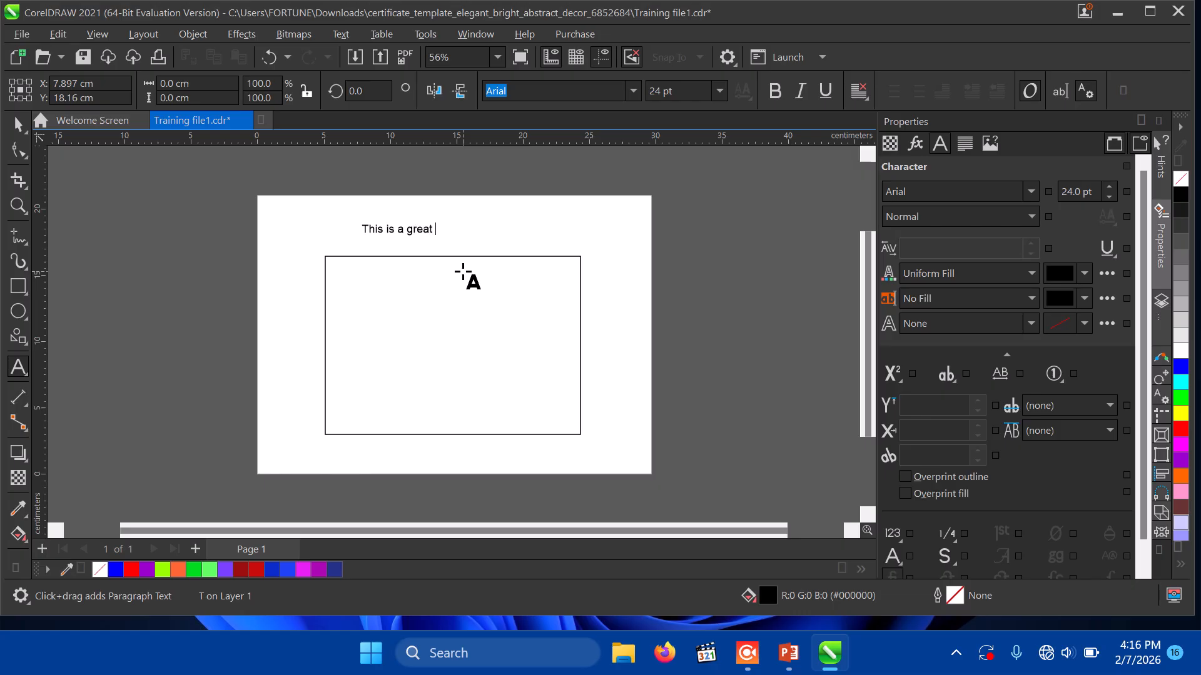
pyautogui.write(' graphic design training whic')
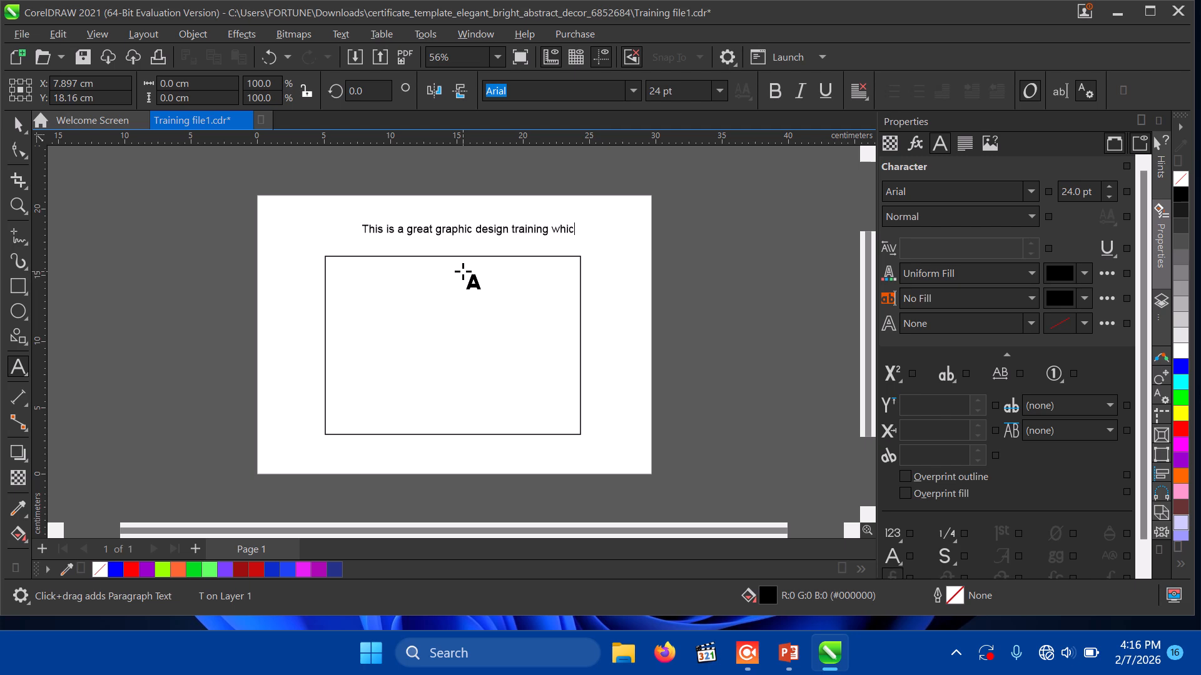
pyautogui.write('h every beginner should take up.')
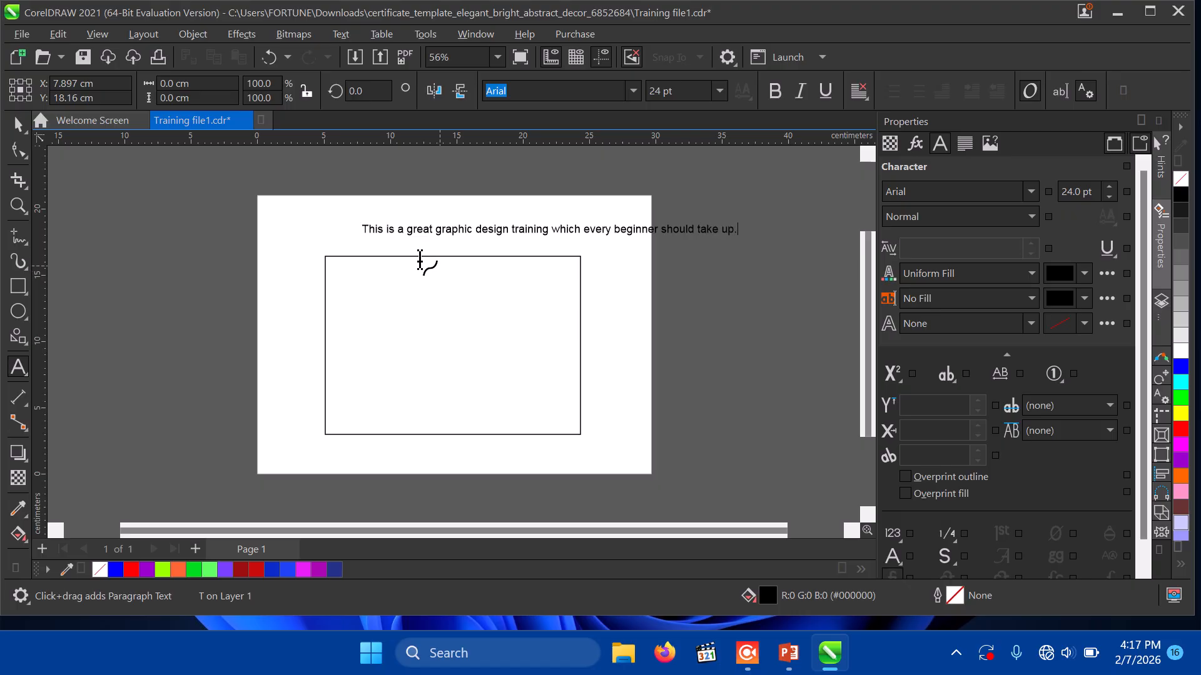
pyautogui.moveTo(548, 230); pyautogui.dragTo(453, 229)
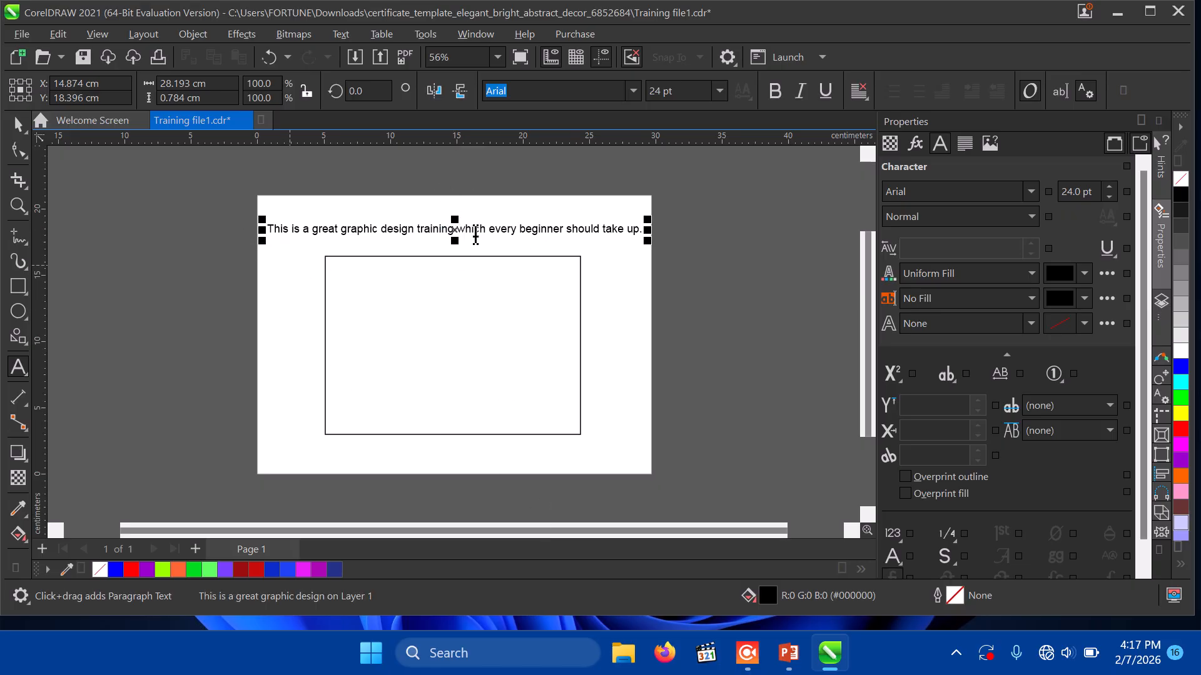
# Step: Set the headline's font size to 45 pt
pyautogui.click(15, 127)
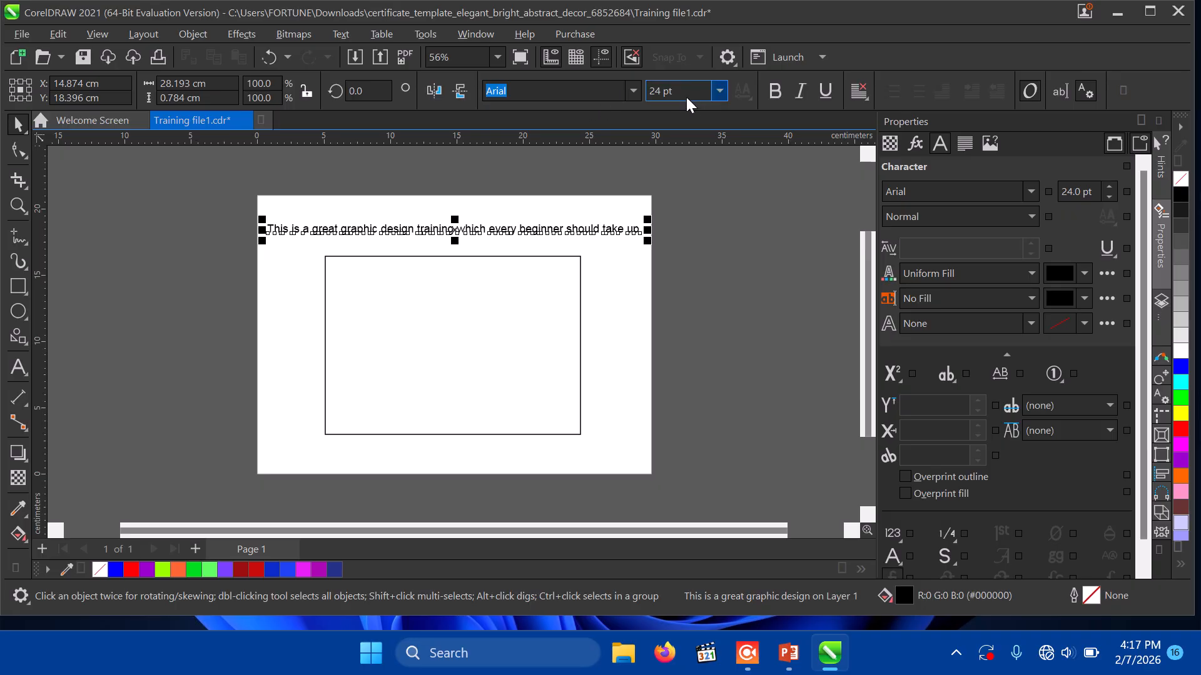
pyautogui.click(720, 91)
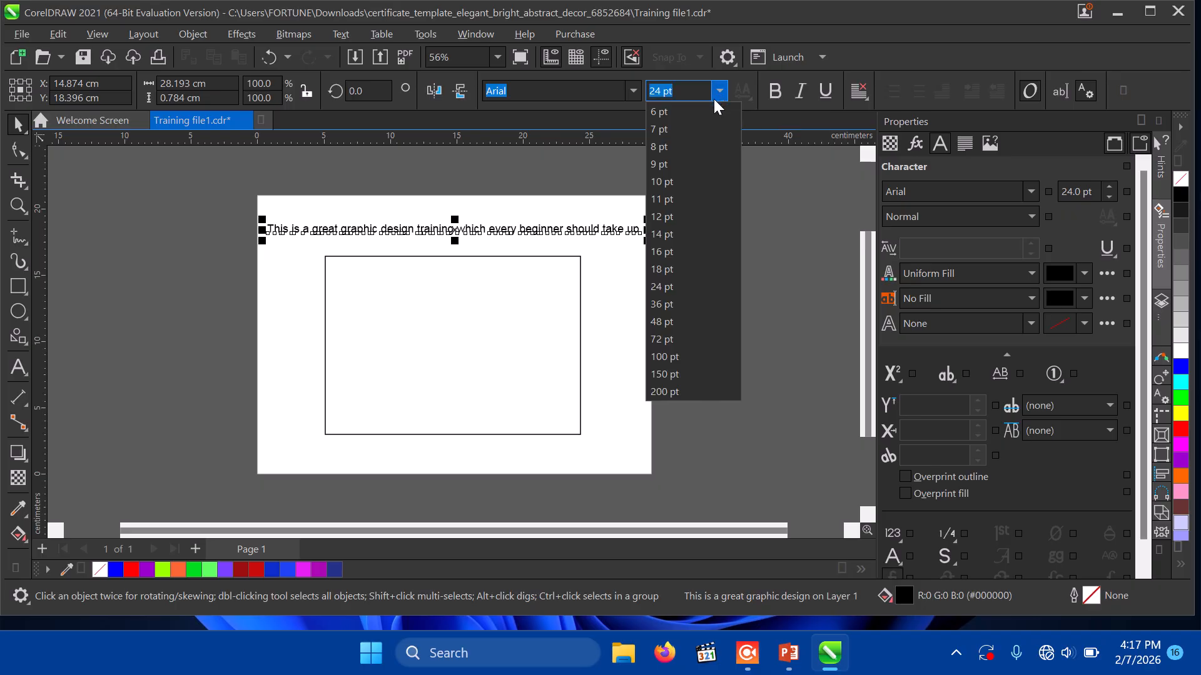
pyautogui.click(669, 327)
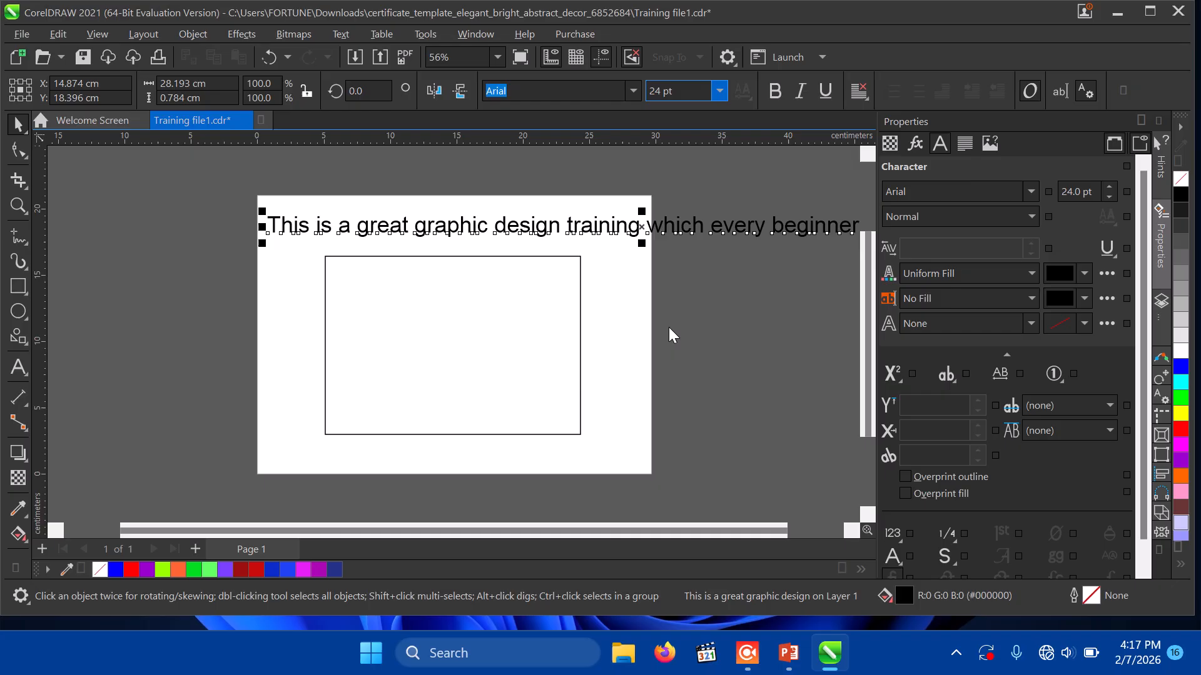
pyautogui.click(685, 91)
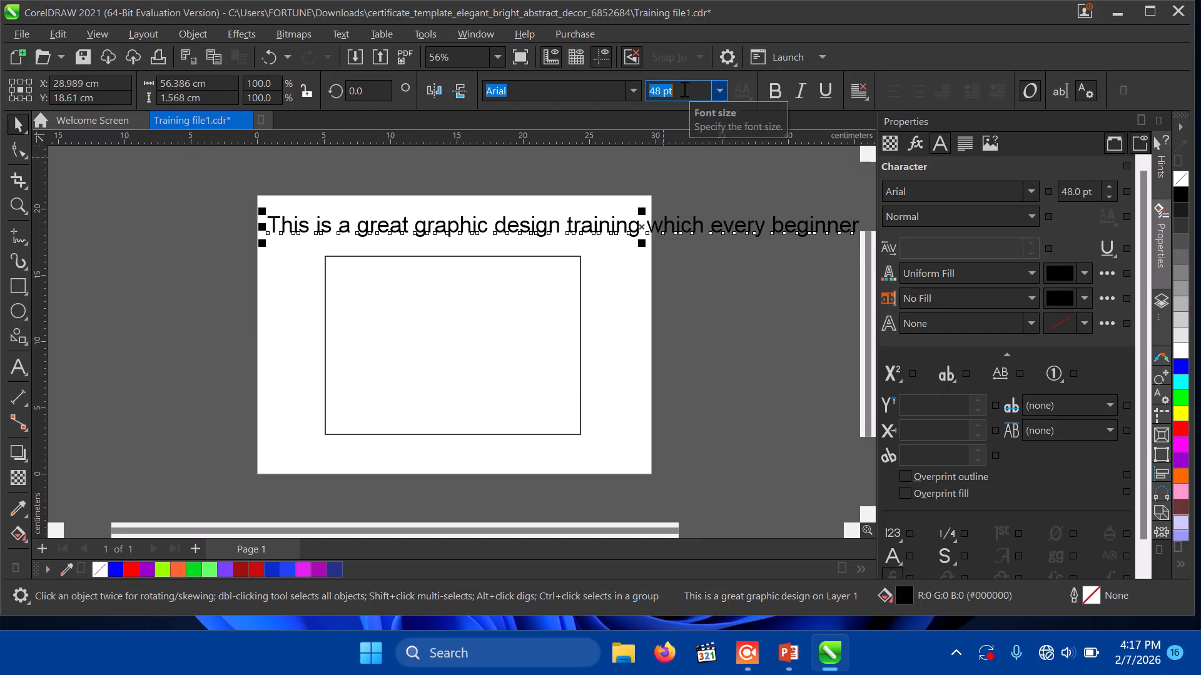
pyautogui.write('45')
pyautogui.press('Return')
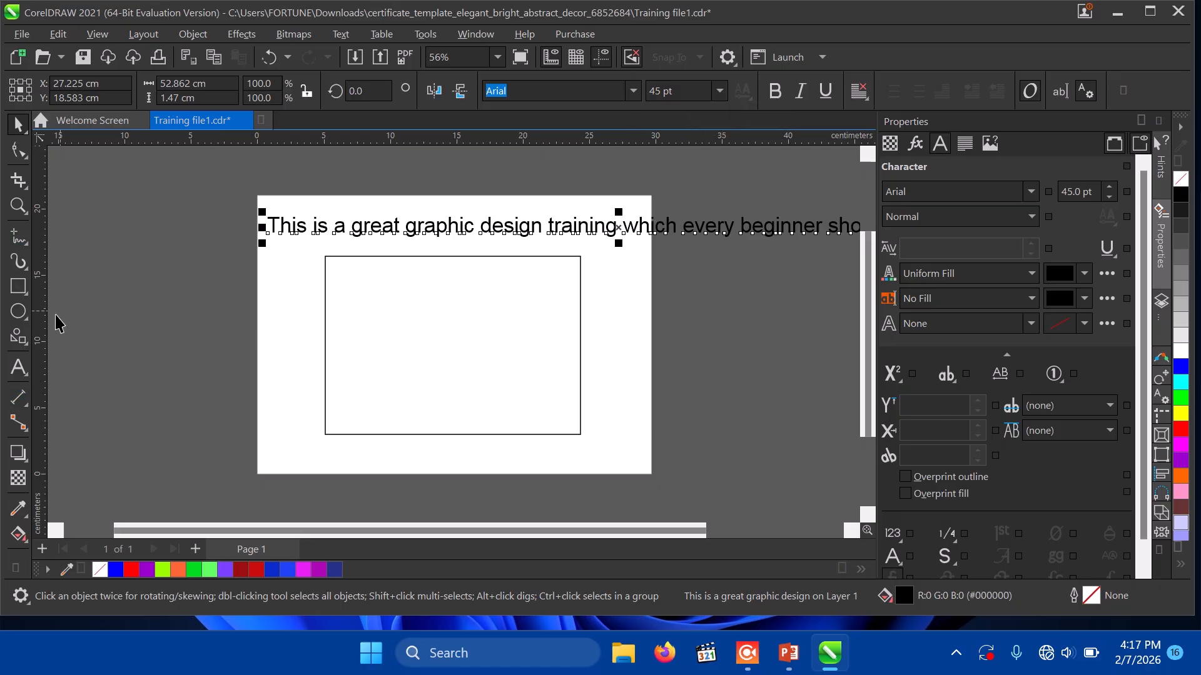
# Step: Break the headline onto a second line starting at 'which'
pyautogui.click(18, 367)
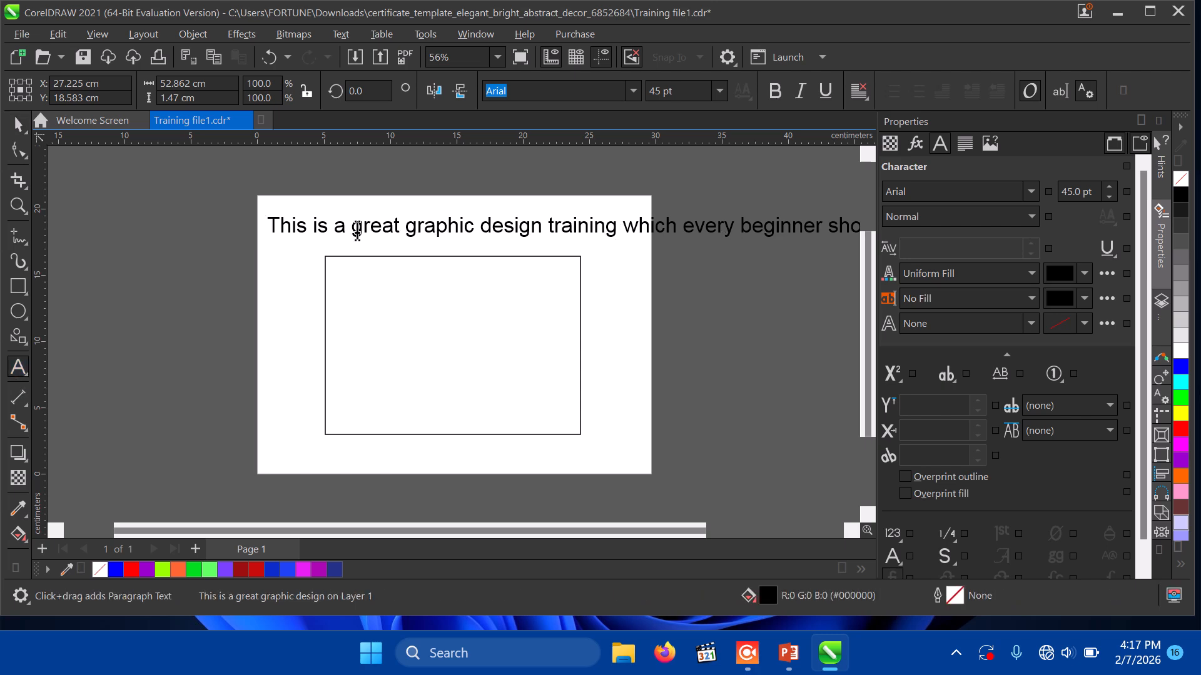
pyautogui.click(624, 226)
pyautogui.press('Return')
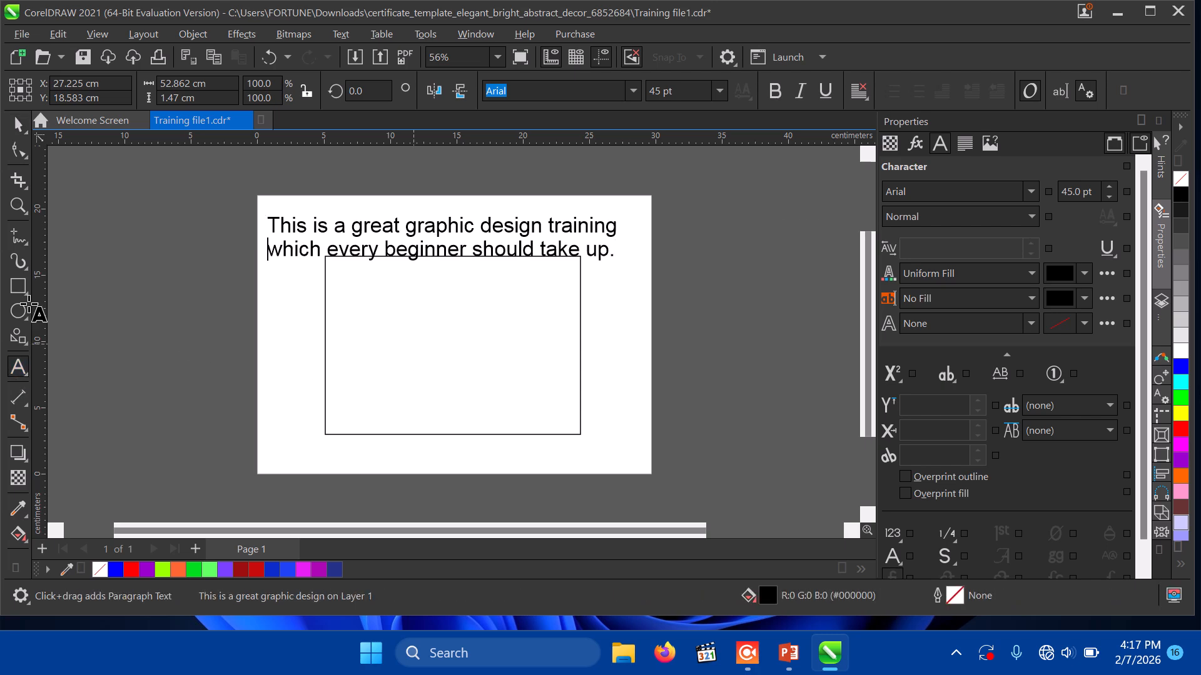
pyautogui.press('Escape')
# Step: Move the empty rectangle lower on the page
pyautogui.click(18, 123)
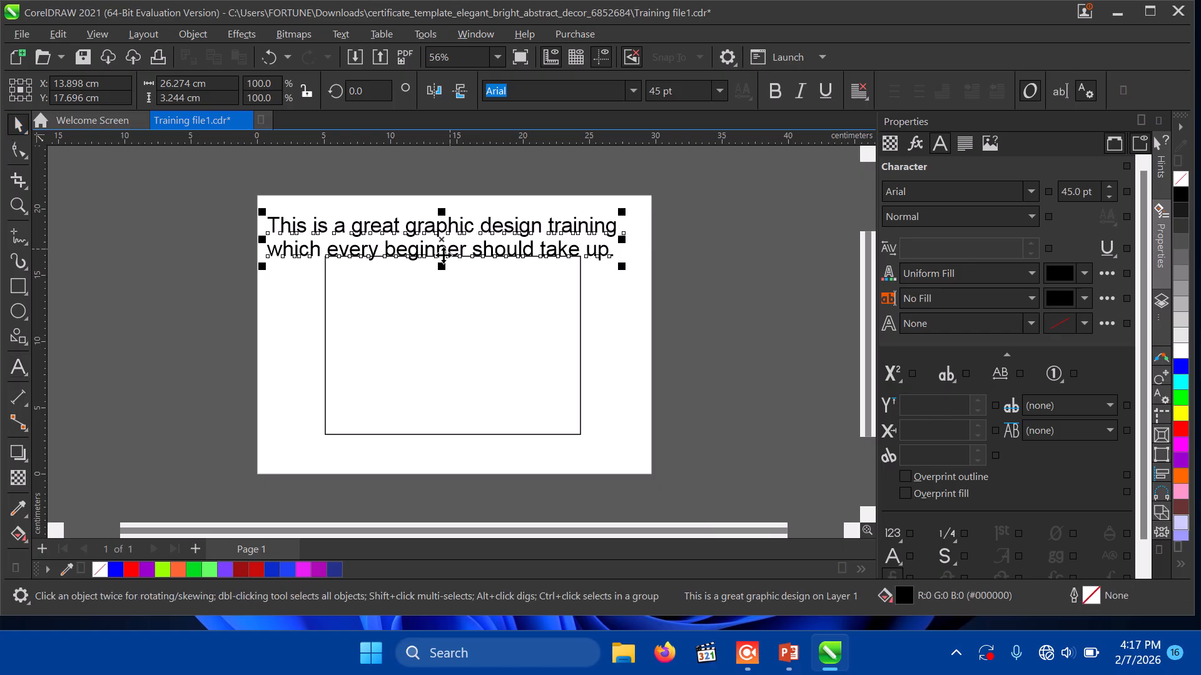
pyautogui.click(422, 284)
pyautogui.moveTo(423, 283); pyautogui.dragTo(421, 336)
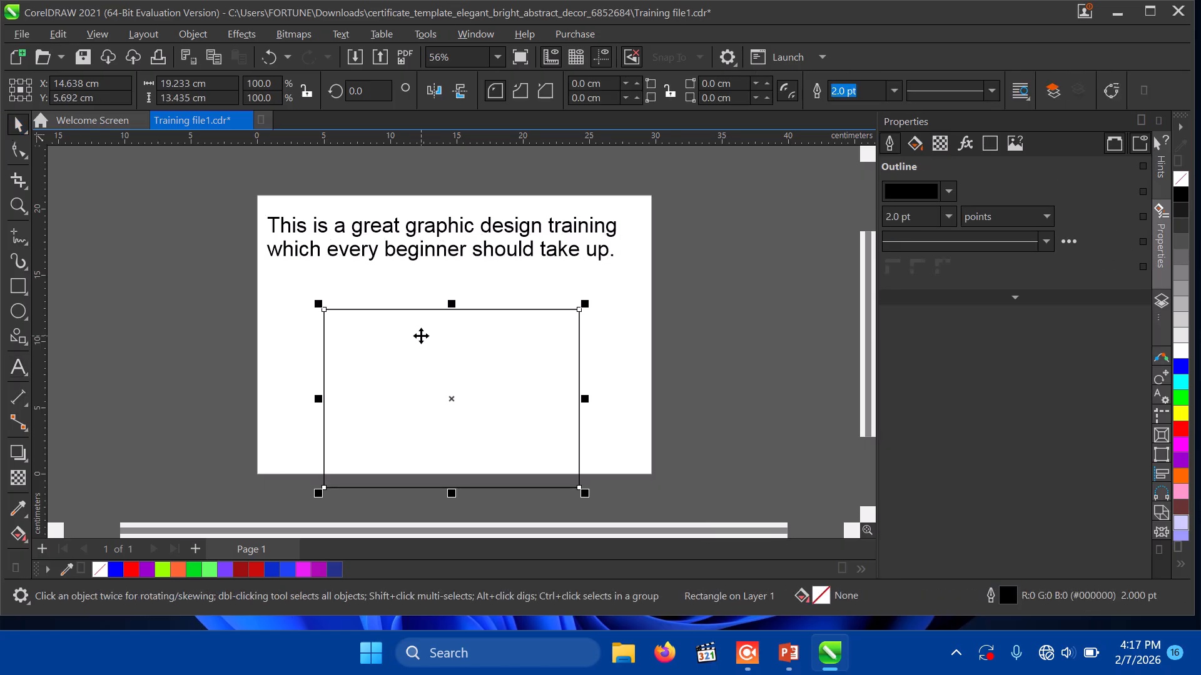
# Step: Move the rectangle below the page, break the headline before 'which', and open the font list
pyautogui.hotkey('ctrl', 'z')
pyautogui.hotkey('ctrl', 'z')
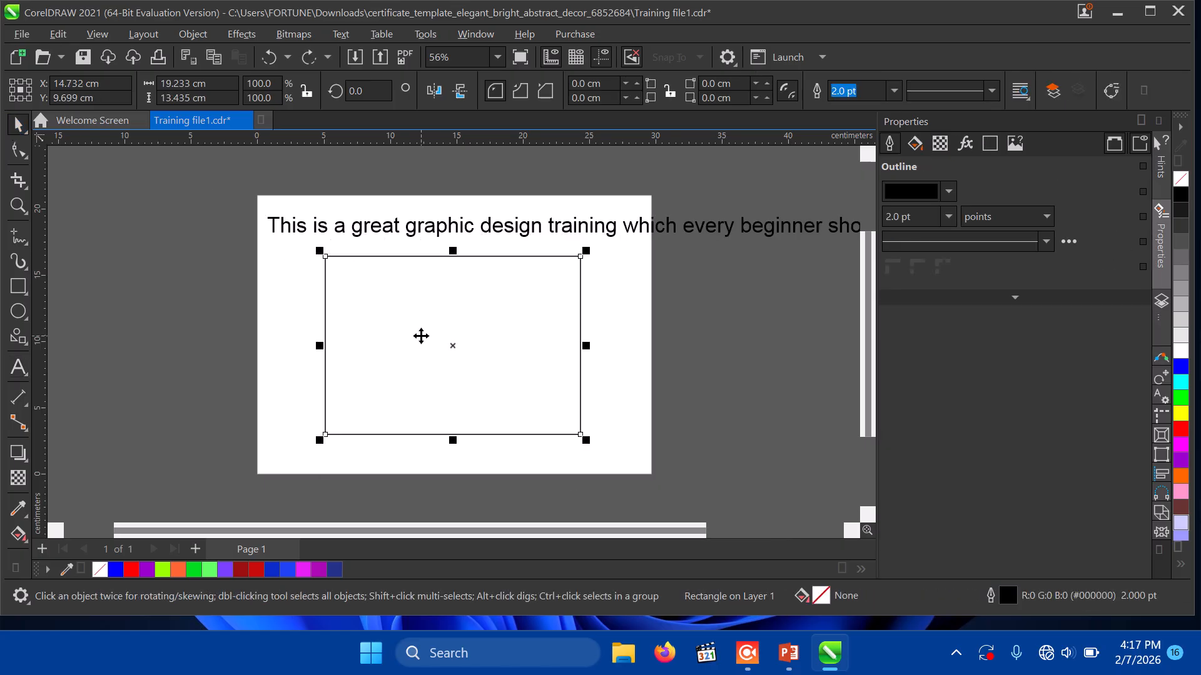
pyautogui.moveTo(421, 336); pyautogui.dragTo(412, 415)
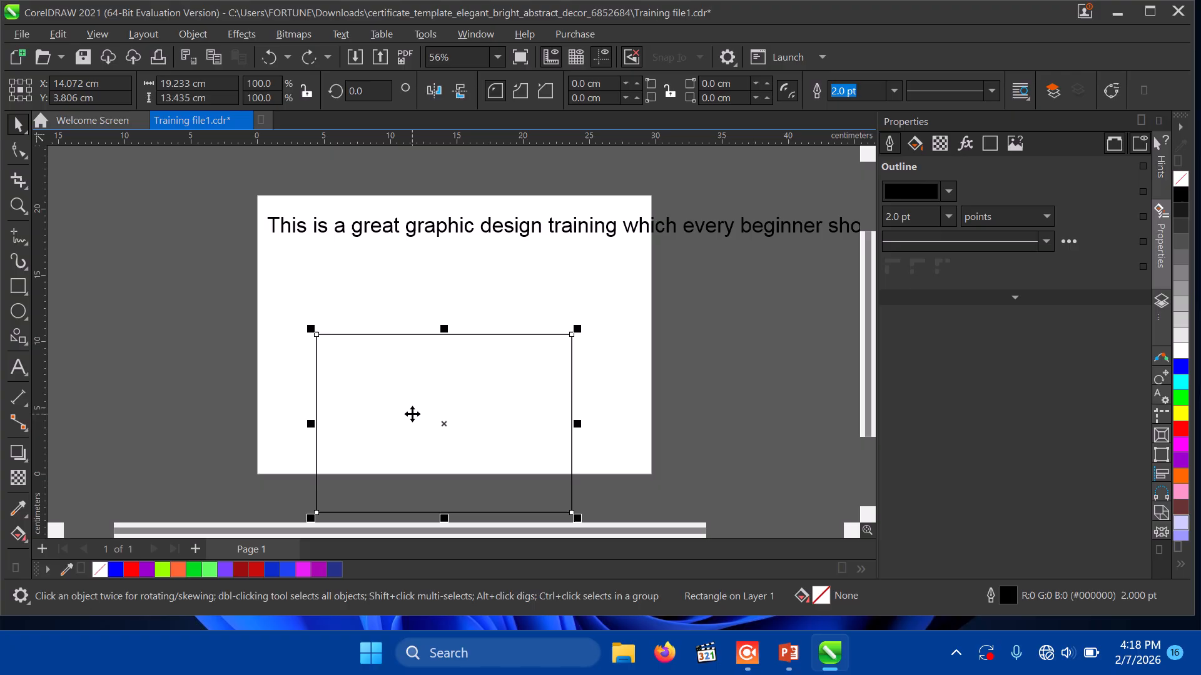
pyautogui.click(18, 367)
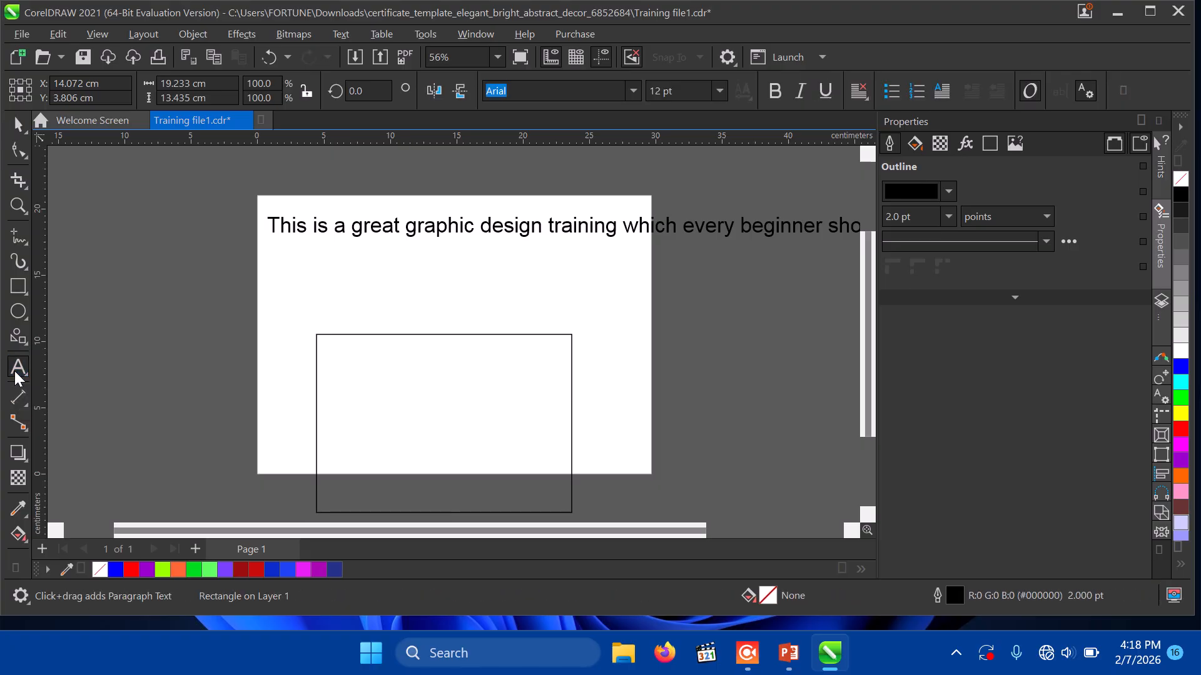
pyautogui.click(624, 228)
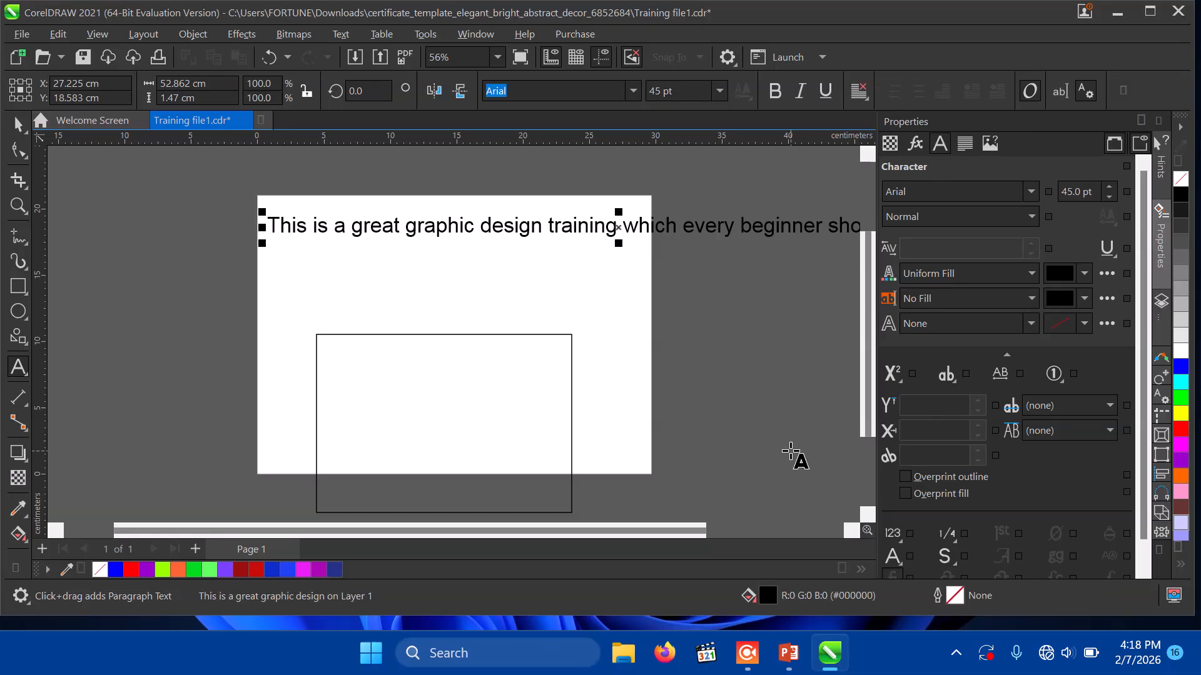
pyautogui.press('Return')
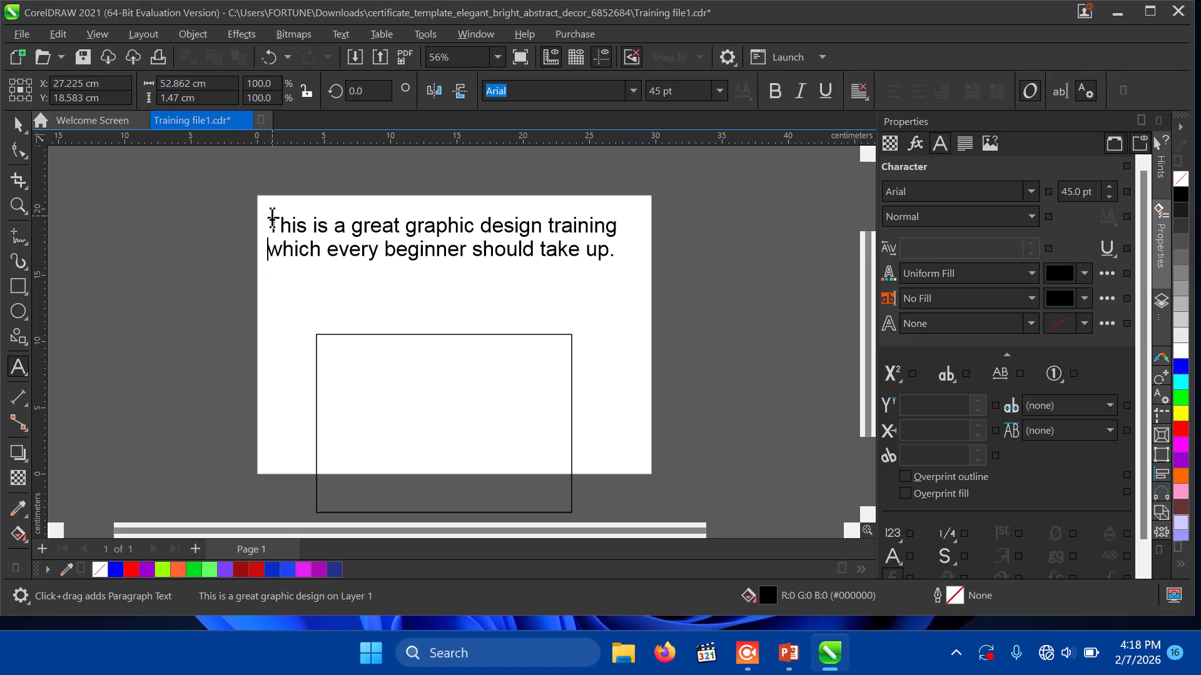
pyautogui.click(17, 125)
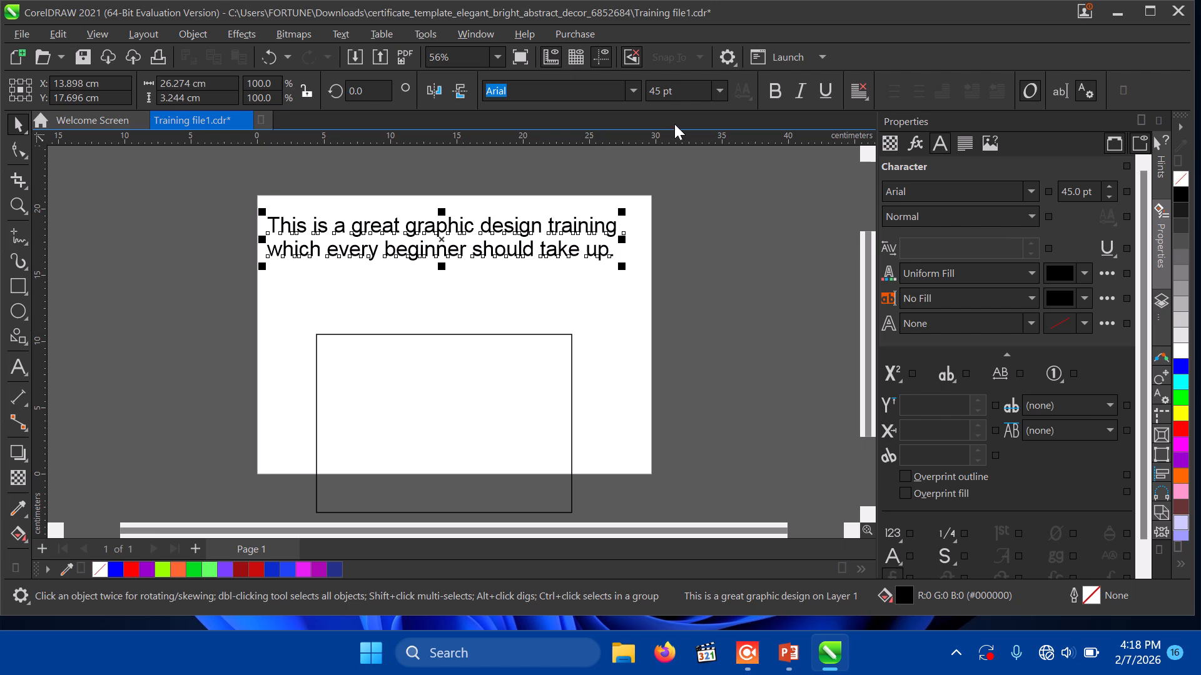
pyautogui.click(635, 92)
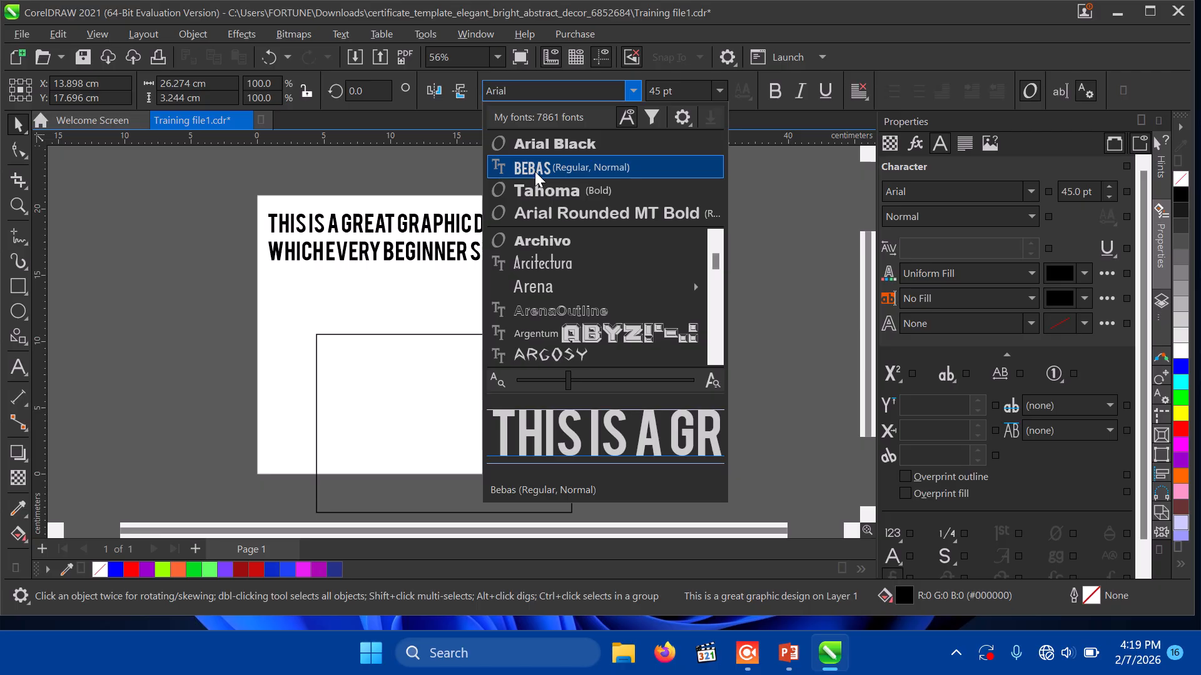
# Step: Set the headline in Bebas, nudge it right, try BECROSS, then return to Bebas
pyautogui.click(534, 169)
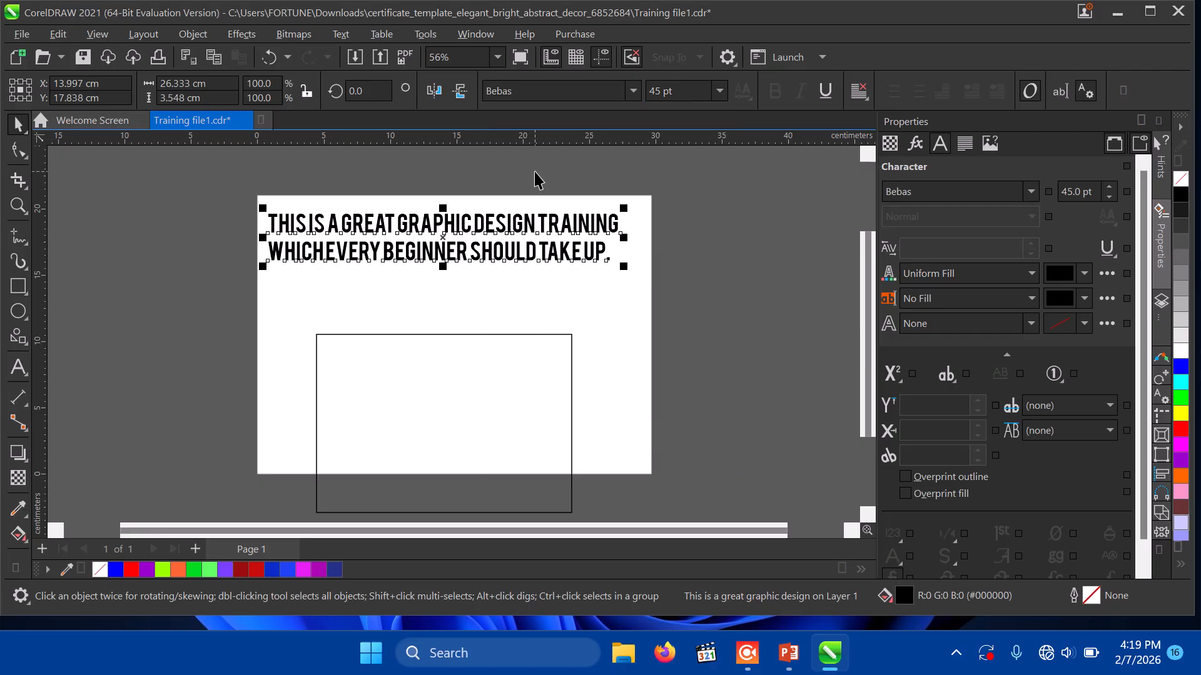
pyautogui.moveTo(442, 244)
pyautogui.mouseDown()
pyautogui.moveTo(469, 260)
pyautogui.moveTo(454, 248)
pyautogui.mouseUp()
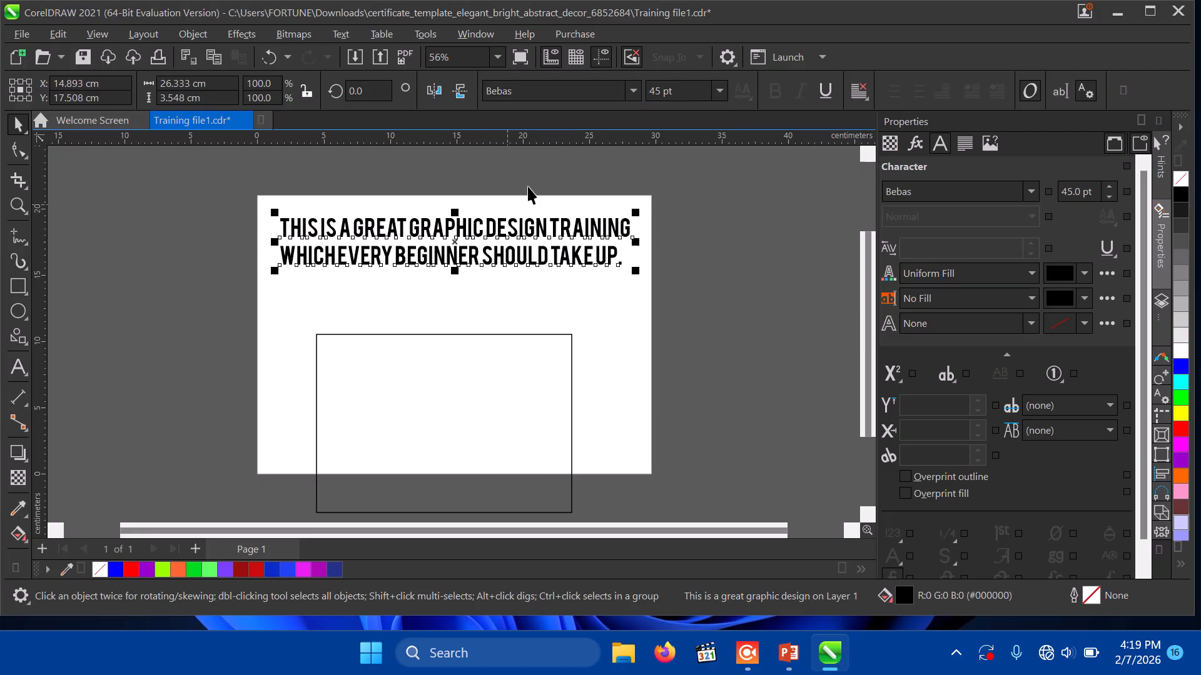
pyautogui.click(633, 91)
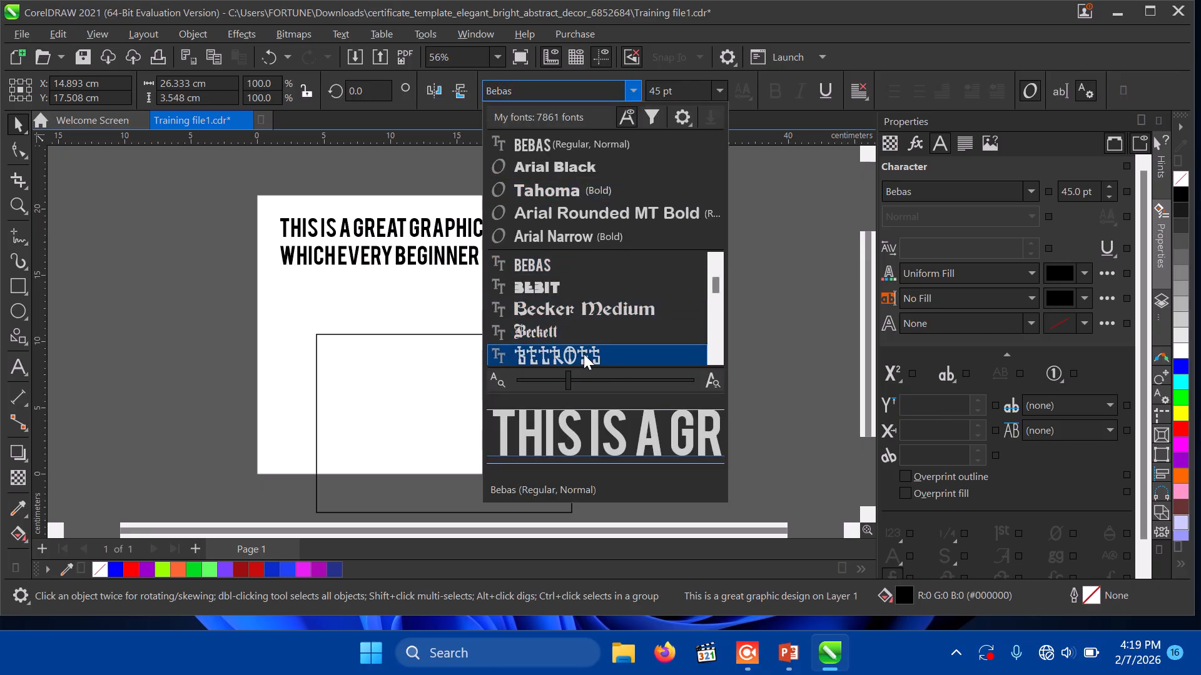
pyautogui.click(582, 356)
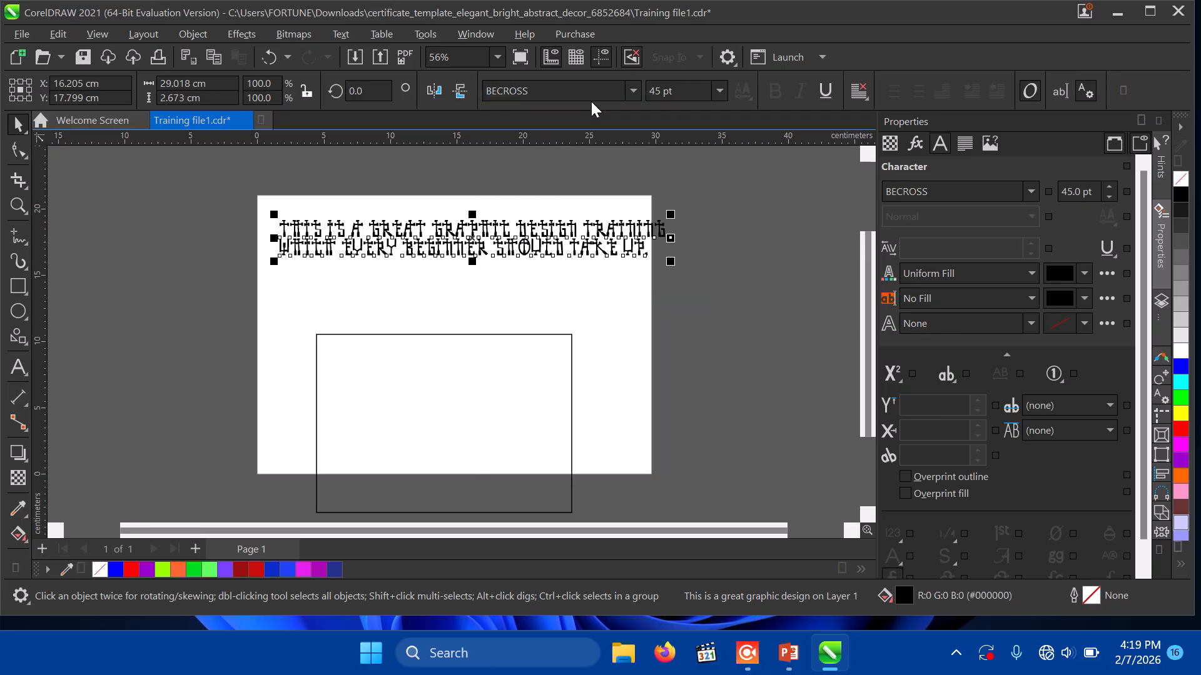
pyautogui.click(631, 92)
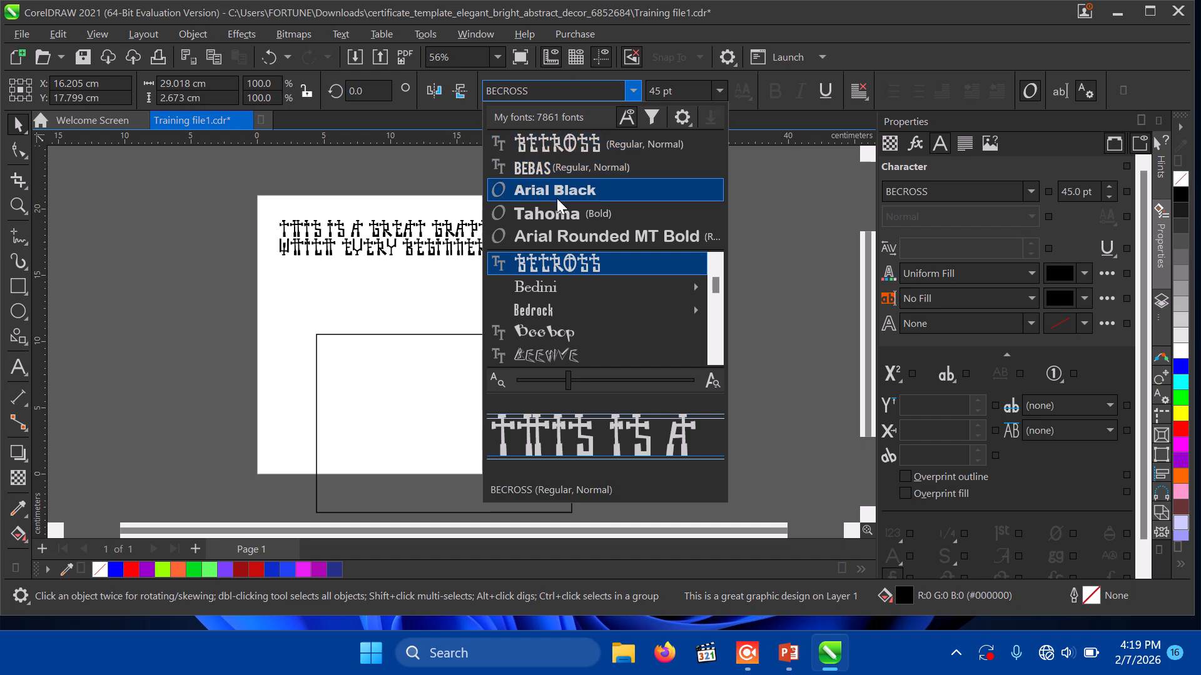
pyautogui.click(581, 169)
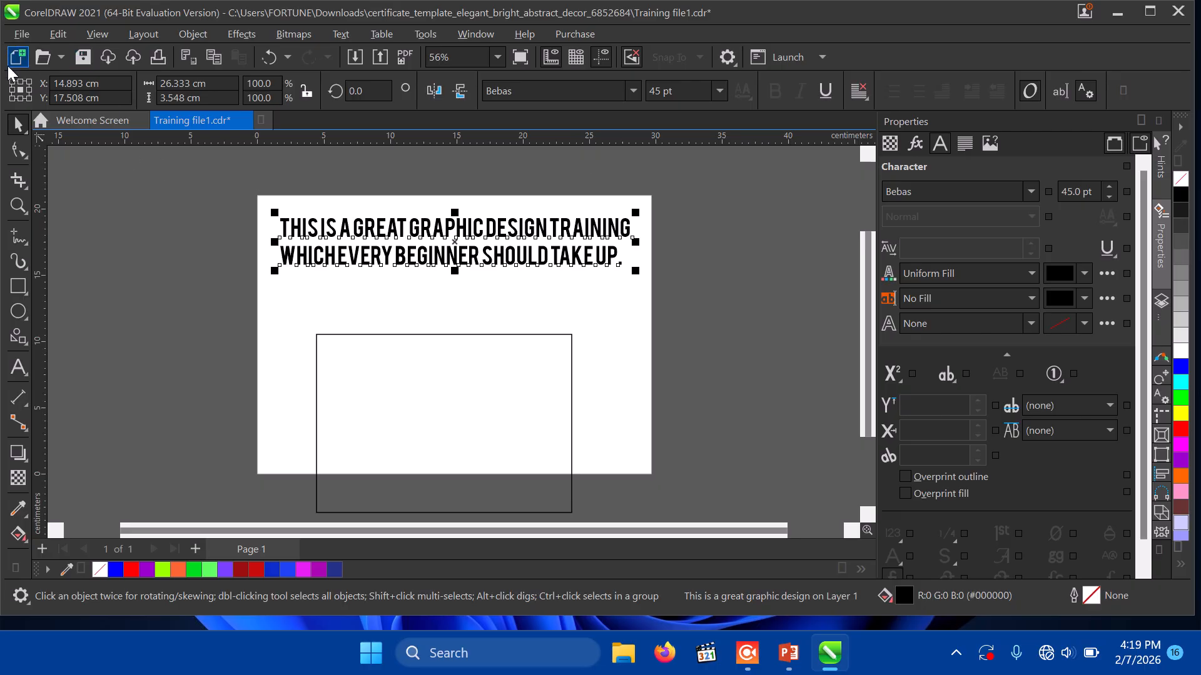
# Step: Shrink the rectangle, move it right off the page, and draw a paragraph frame below the headline
pyautogui.moveTo(437, 348); pyautogui.dragTo(439, 301)
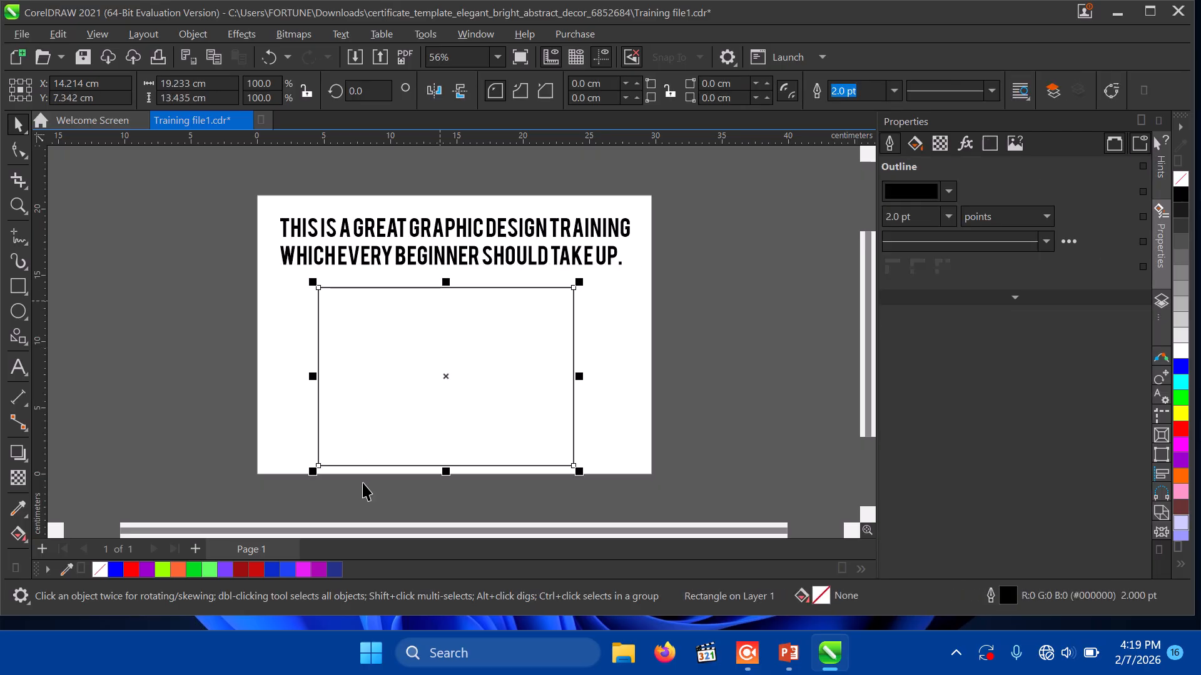
pyautogui.moveTo(313, 470); pyautogui.dragTo(317, 462)
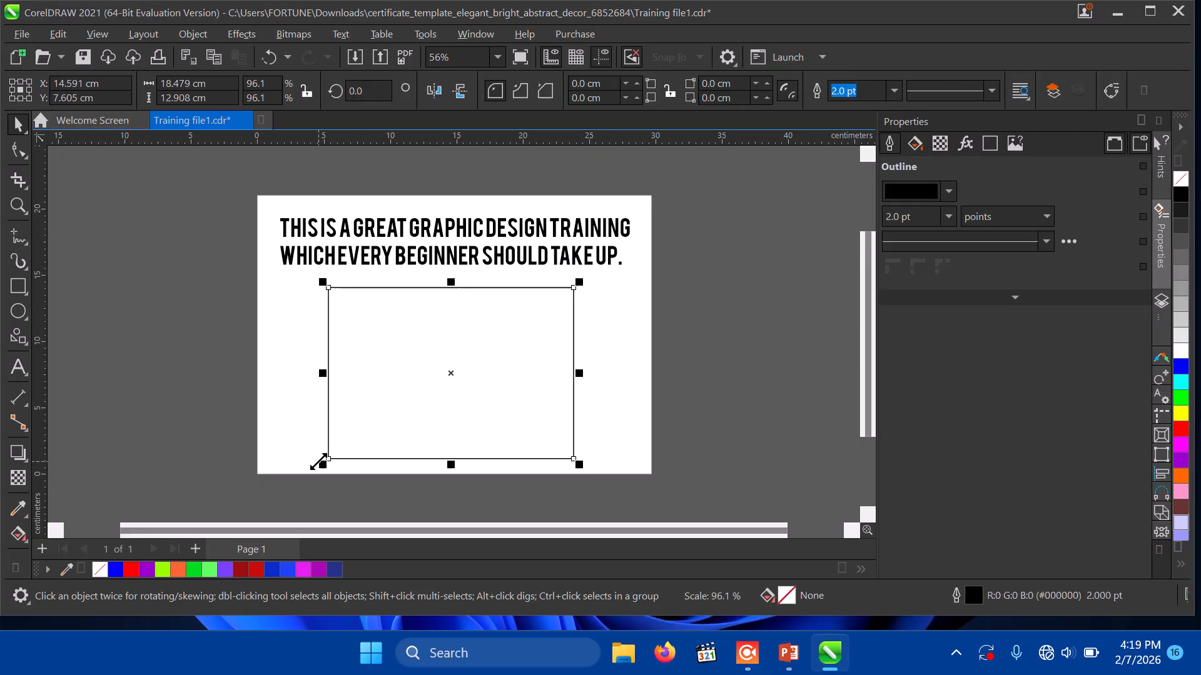
pyautogui.moveTo(573, 460); pyautogui.dragTo(558, 461)
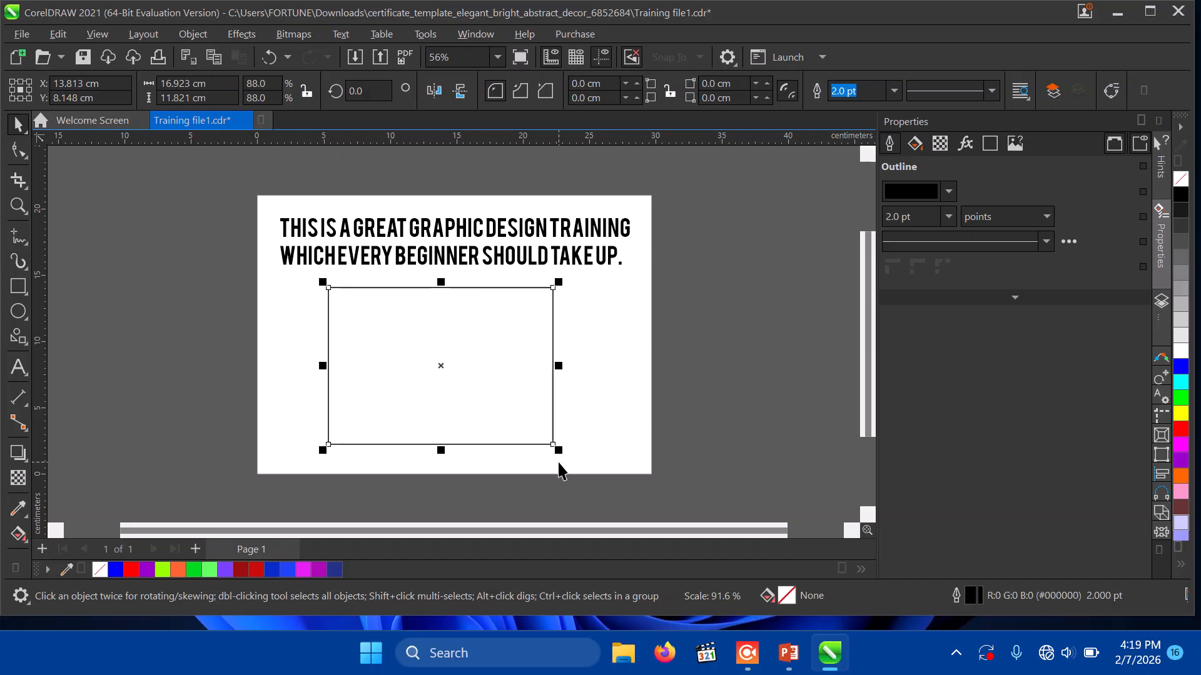
pyautogui.click(371, 337)
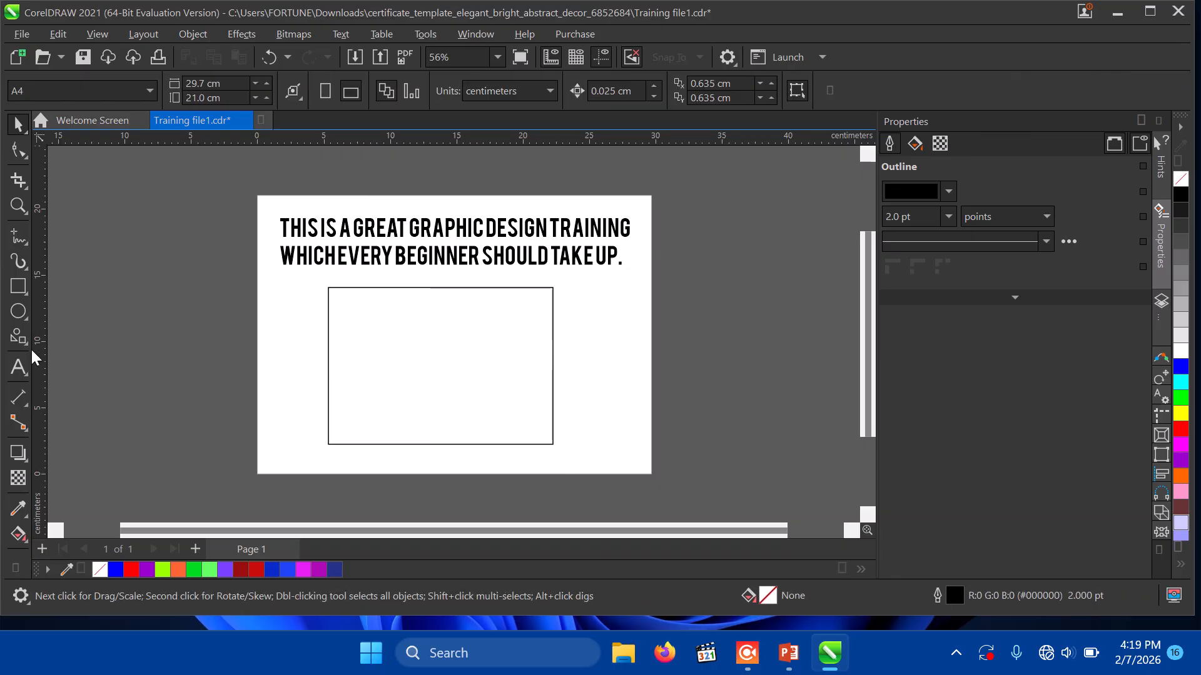
pyautogui.moveTo(361, 353); pyautogui.dragTo(569, 348)
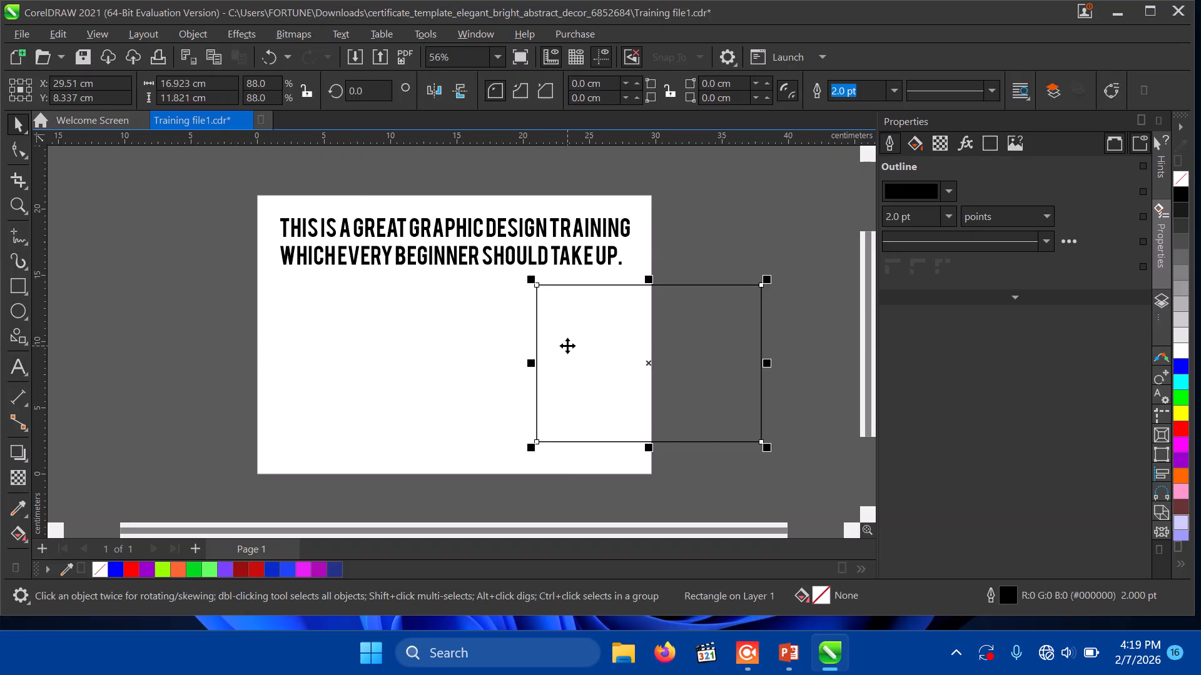
pyautogui.click(18, 369)
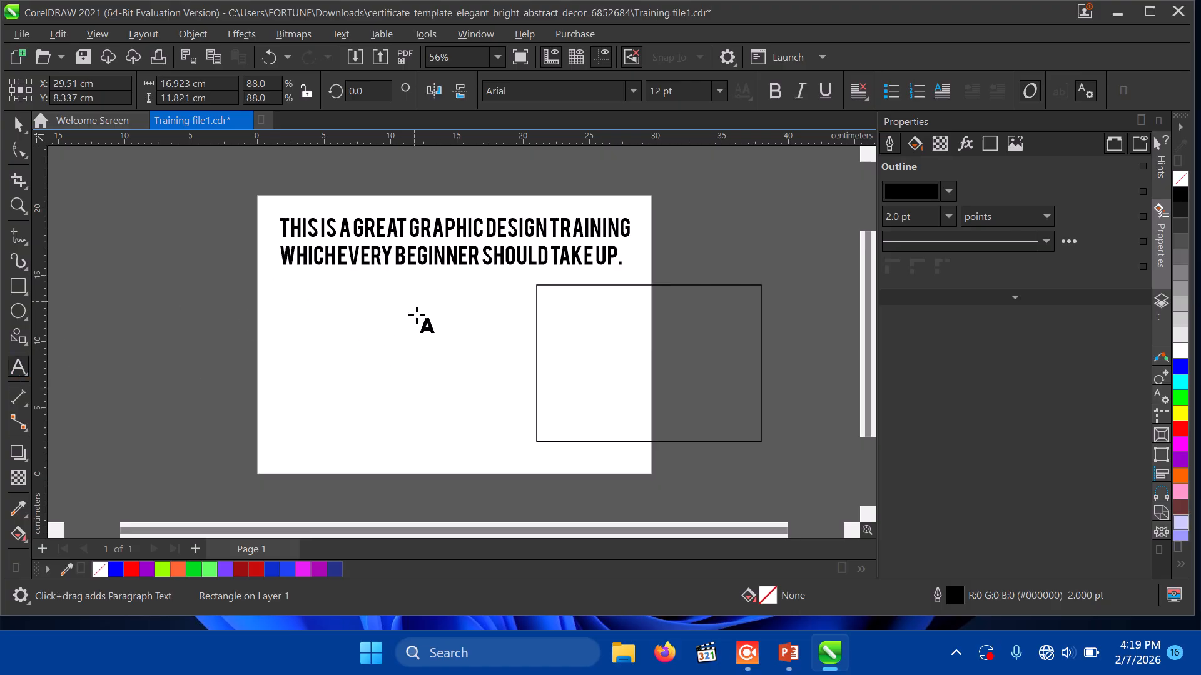
pyautogui.moveTo(279, 285); pyautogui.dragTo(450, 461)
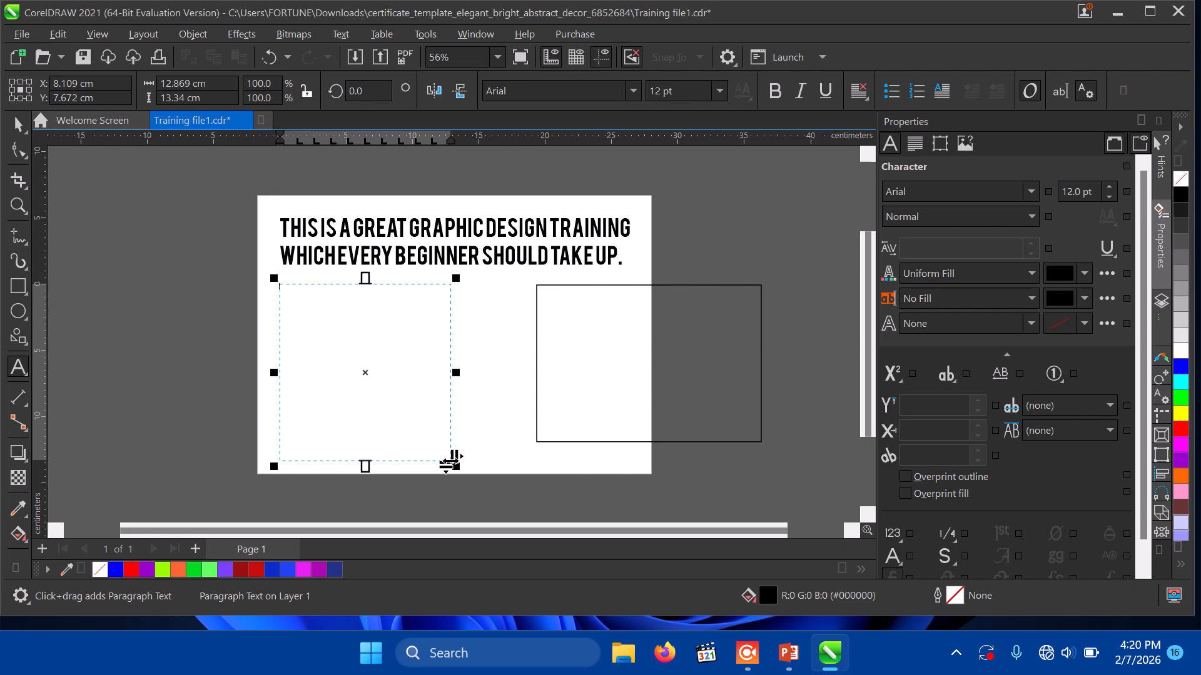
# Step: Type the passage beginning 'Grace speaks when the game is up' and ending 'that's how he works.'
pyautogui.click(290, 291)
pyautogui.write('Gr')
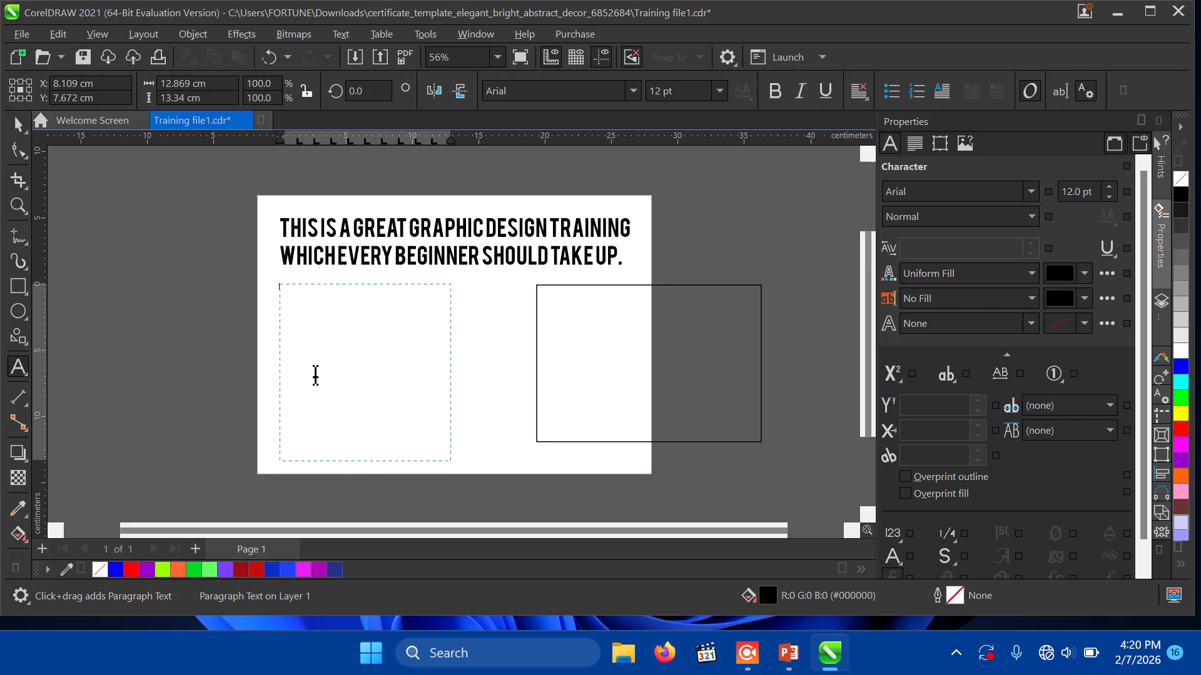
pyautogui.write('ace speaeaks when mwe')
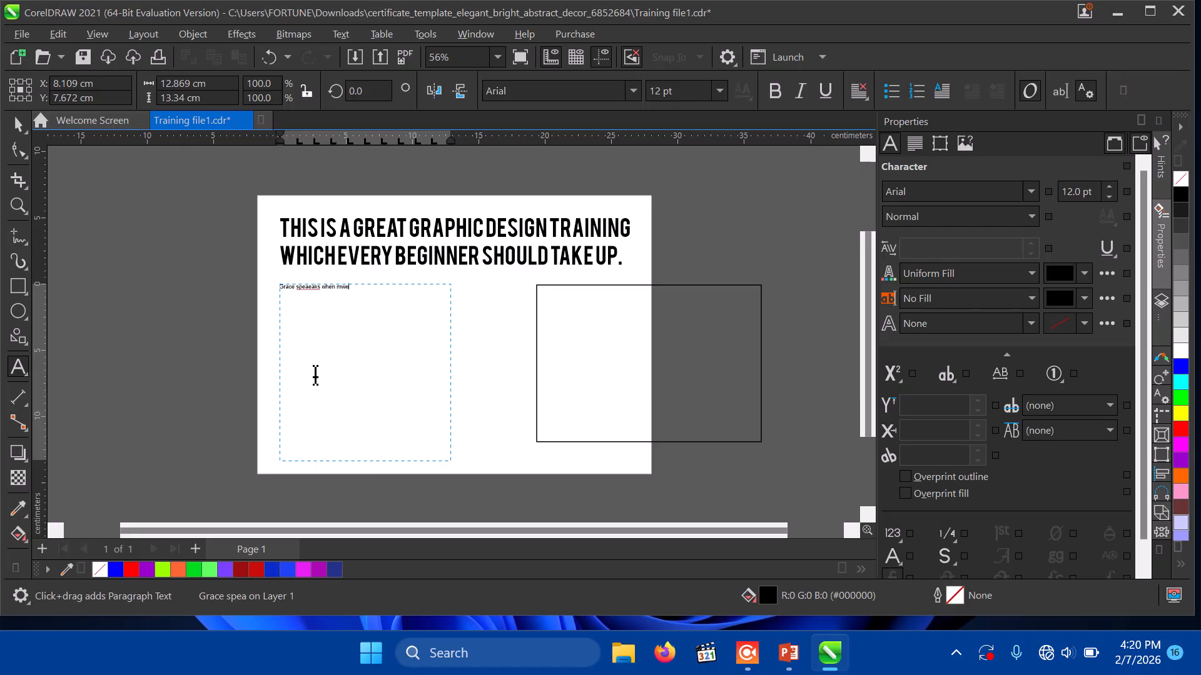
pyautogui.press('BackSpace')
pyautogui.press('BackSpace')
pyautogui.write('e')
pyautogui.write('gam')
pyautogui.write('e is up. You see God r')
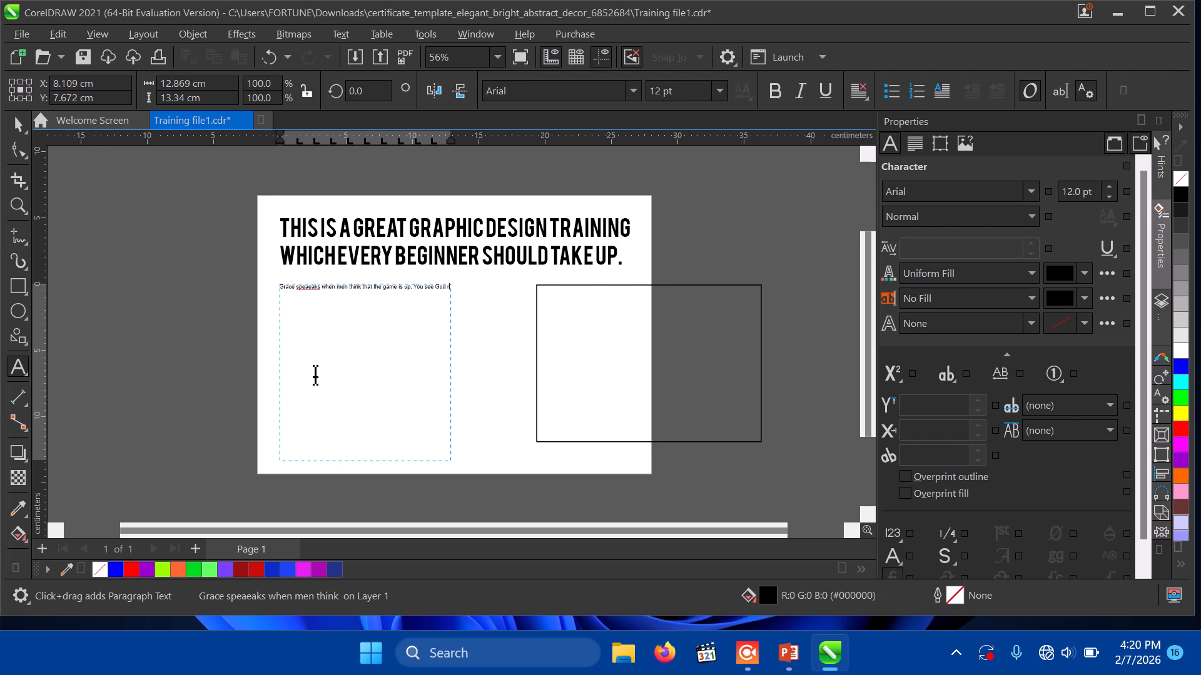
pyautogui.write('ise on yo')
pyautogui.write('ur be')
pyautogui.write('half to fi')
pyautogui.write('nish the')
pyautogui.write('battel you')
pyautogui.write(" can't fight.")
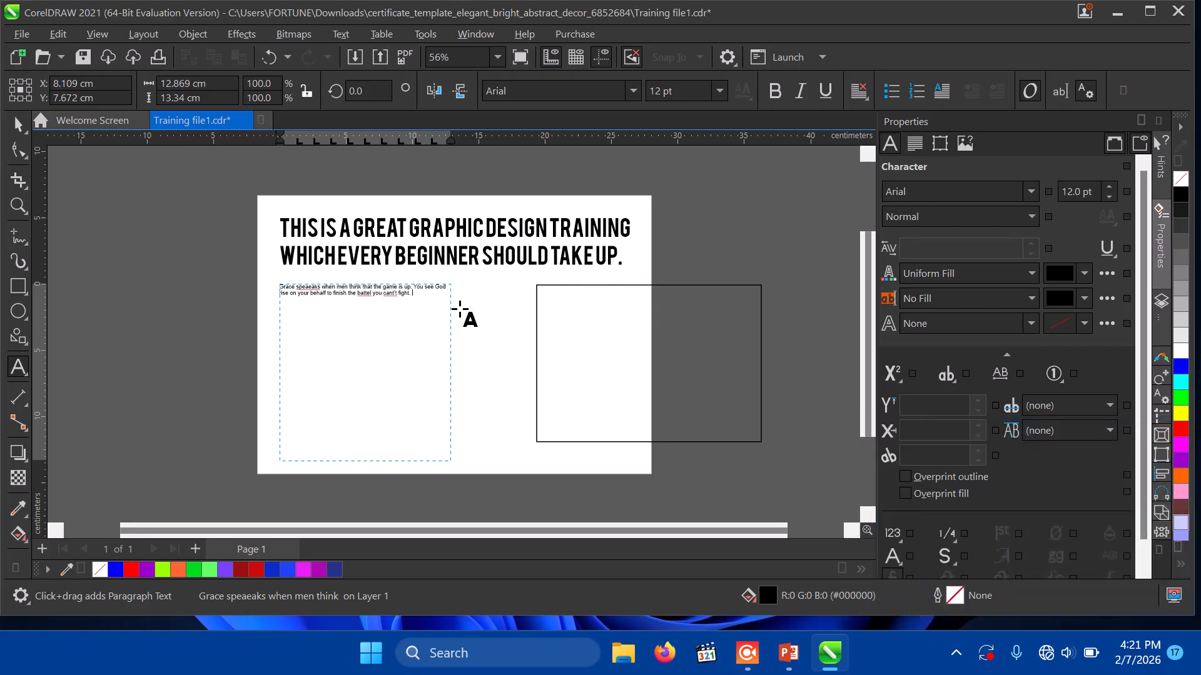
pyautogui.click(460, 308)
pyautogui.write('G')
pyautogui.write('oid helps when you ask for it and tha')
pyautogui.write("'s how")
pyautogui.write(' he works.')
pyautogui.click(13, 203)
# Step: Zoom in and correct the typos speaeaks, cant't, Goid and tha's in the paragraph
pyautogui.click(371, 310)
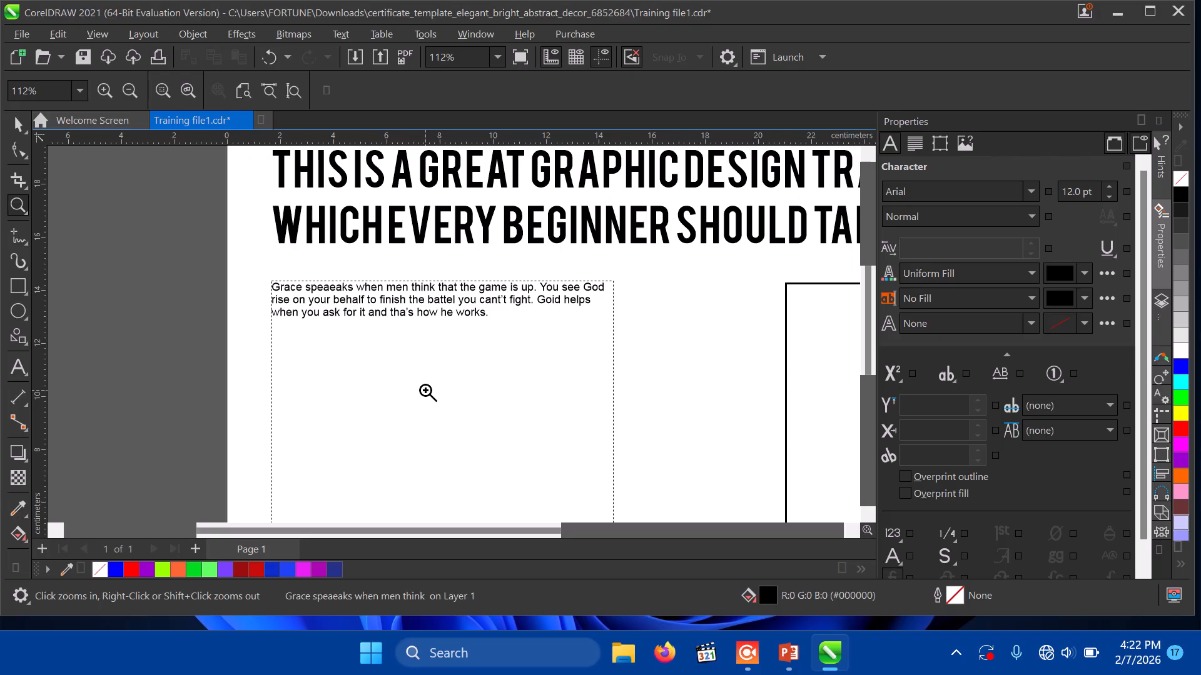
pyautogui.click(13, 372)
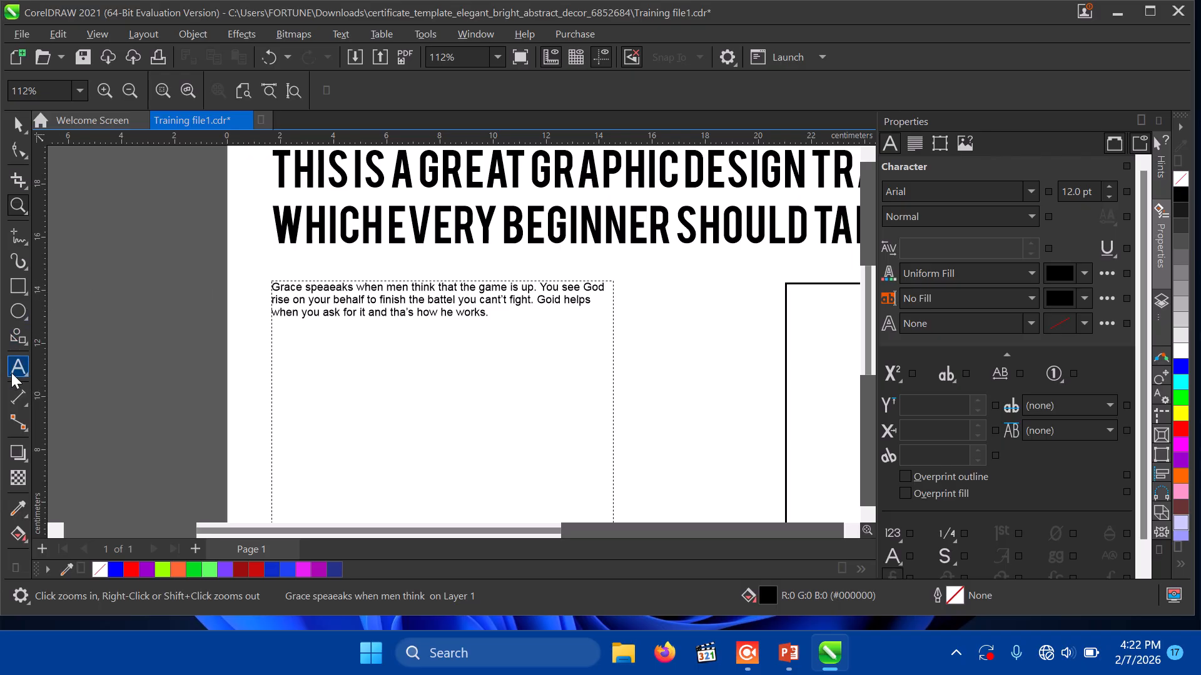
pyautogui.click(269, 313)
pyautogui.click(328, 287)
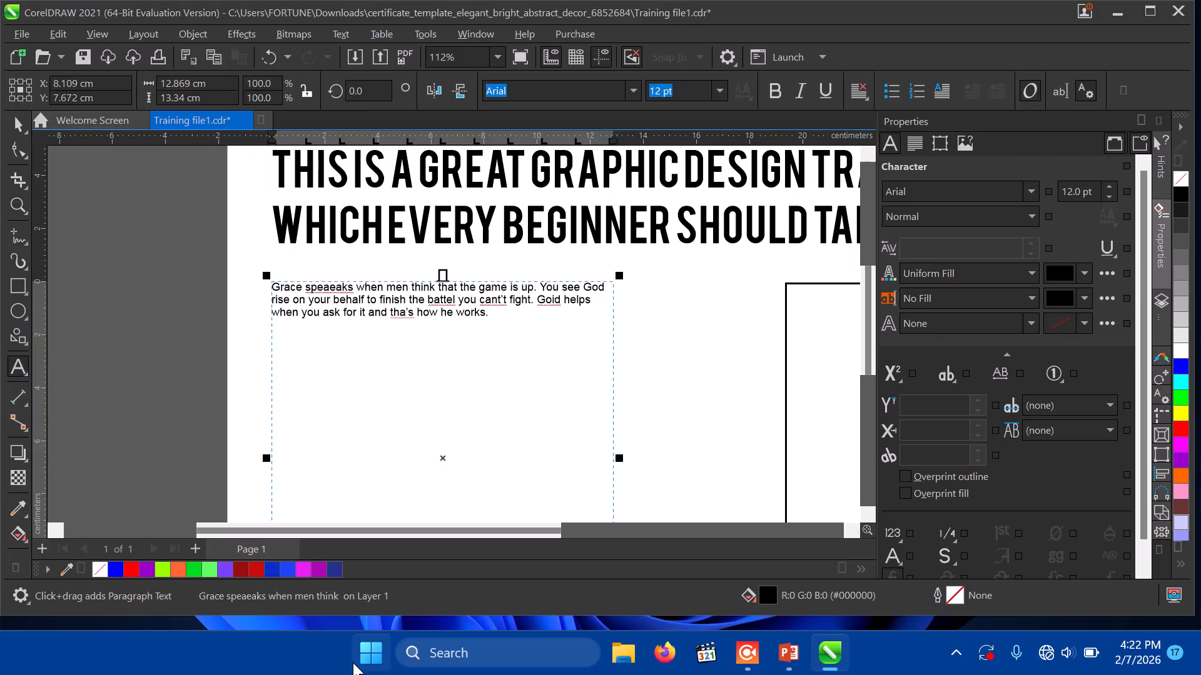
pyautogui.press('BackSpace')
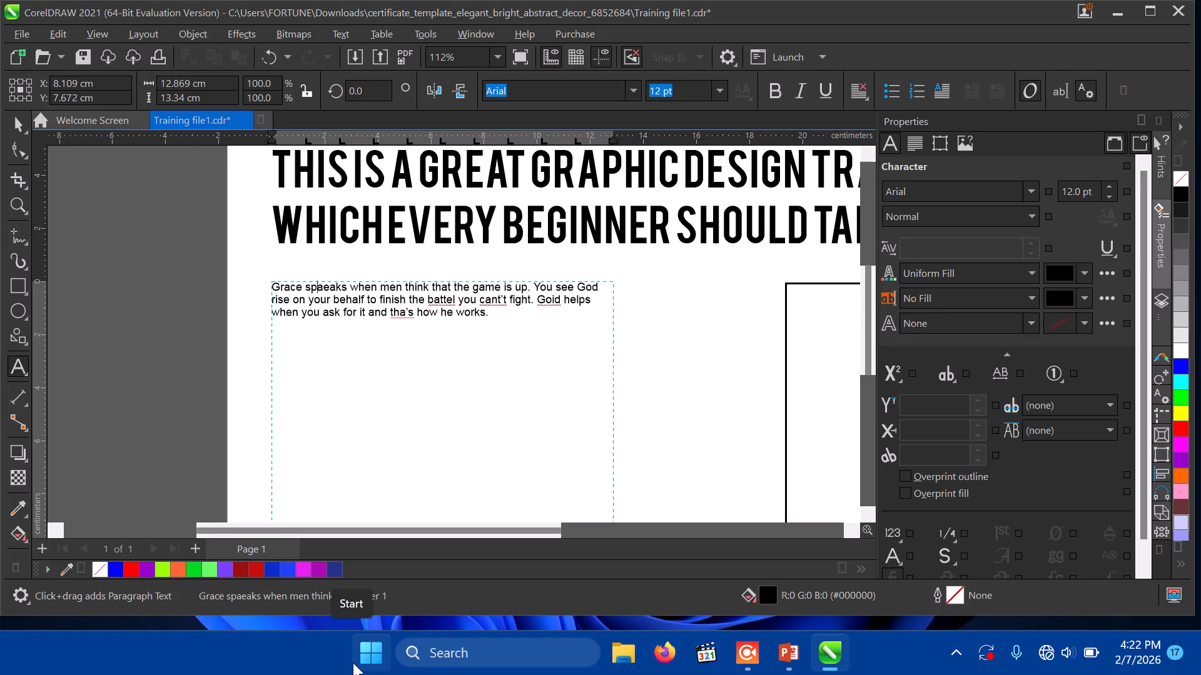
pyautogui.write('e')
pyautogui.press('Delete')
pyautogui.press('Delete')
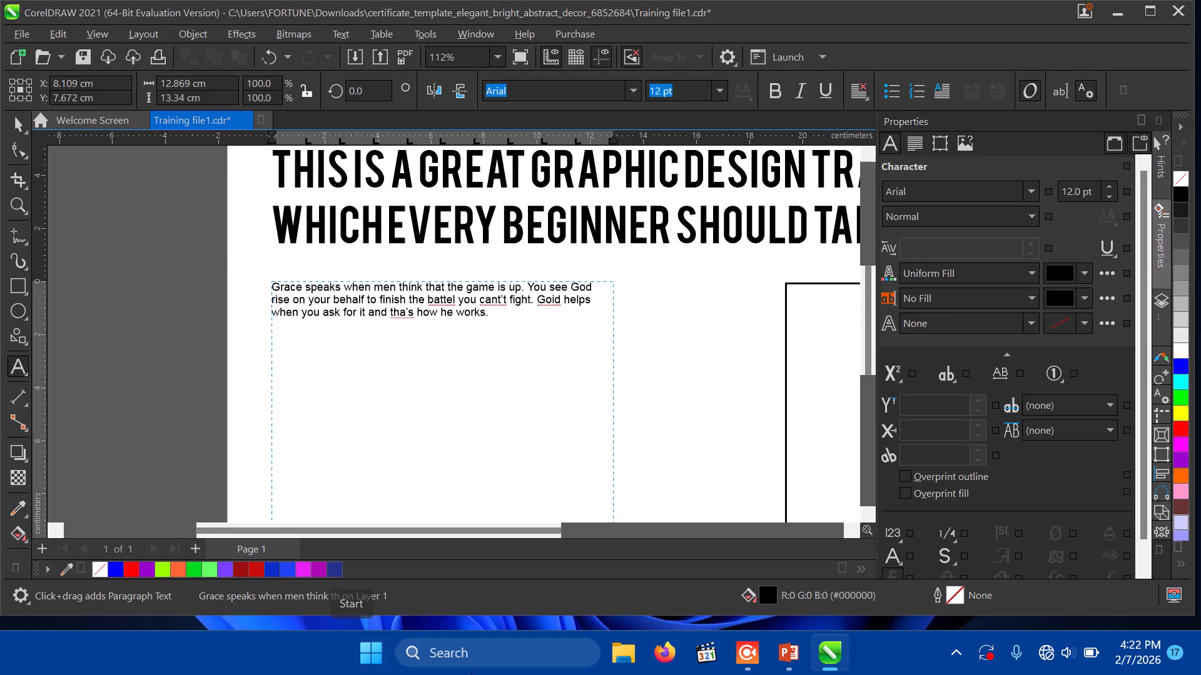
pyautogui.click(508, 301)
pyautogui.press('BackSpace')
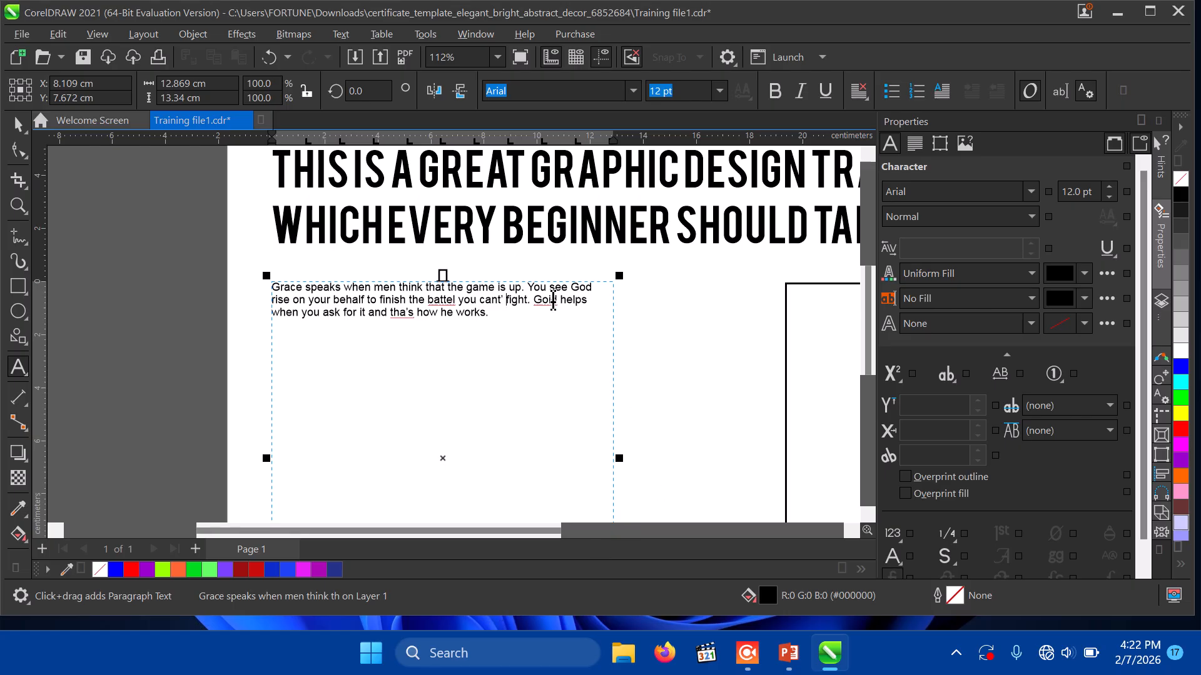
pyautogui.press('BackSpace')
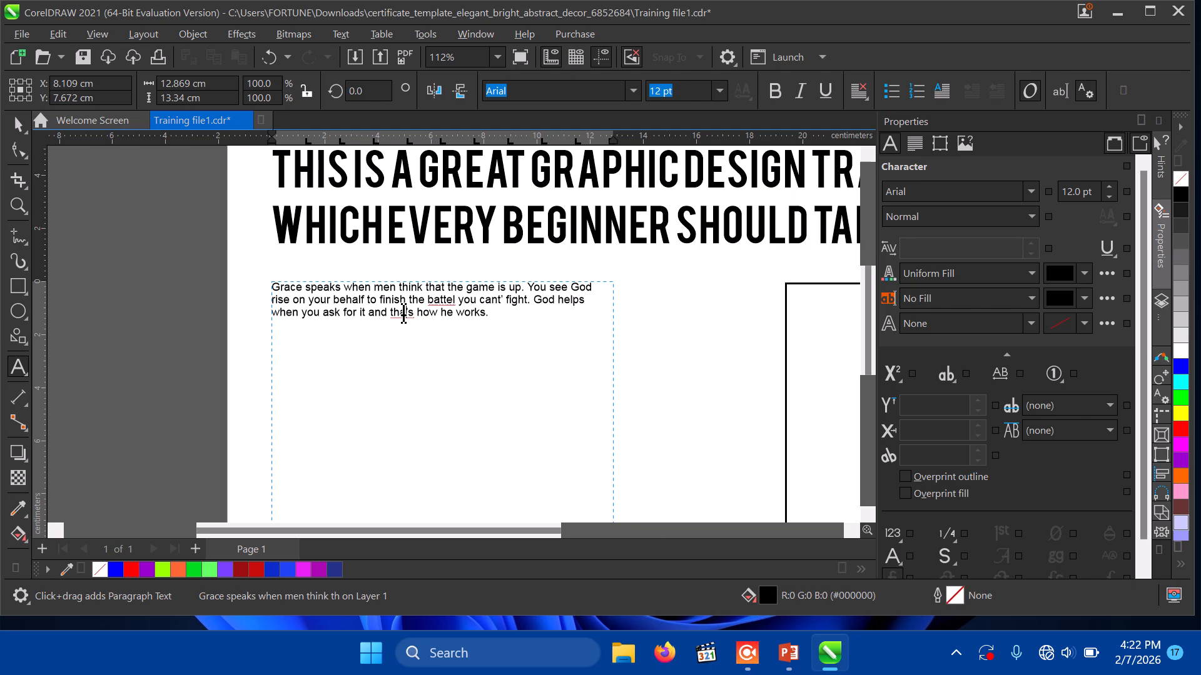
pyautogui.write('t')
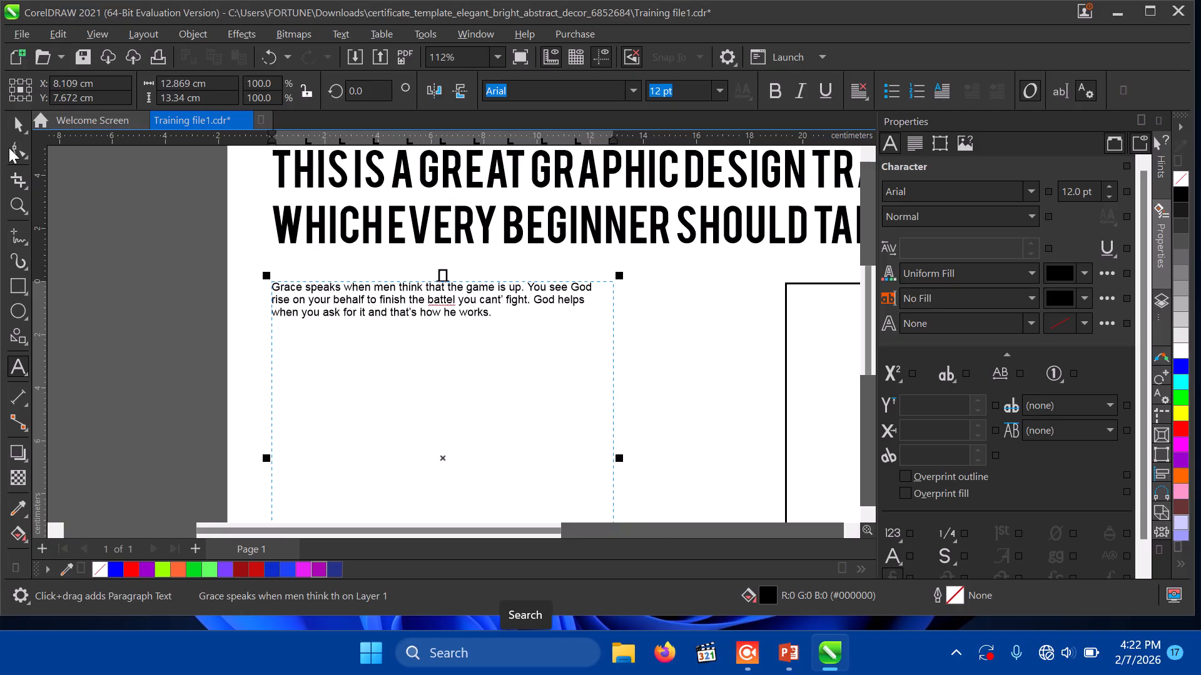
# Step: Select all the body text in the paragraph frame and apply Arial at 16 pt
pyautogui.click(18, 124)
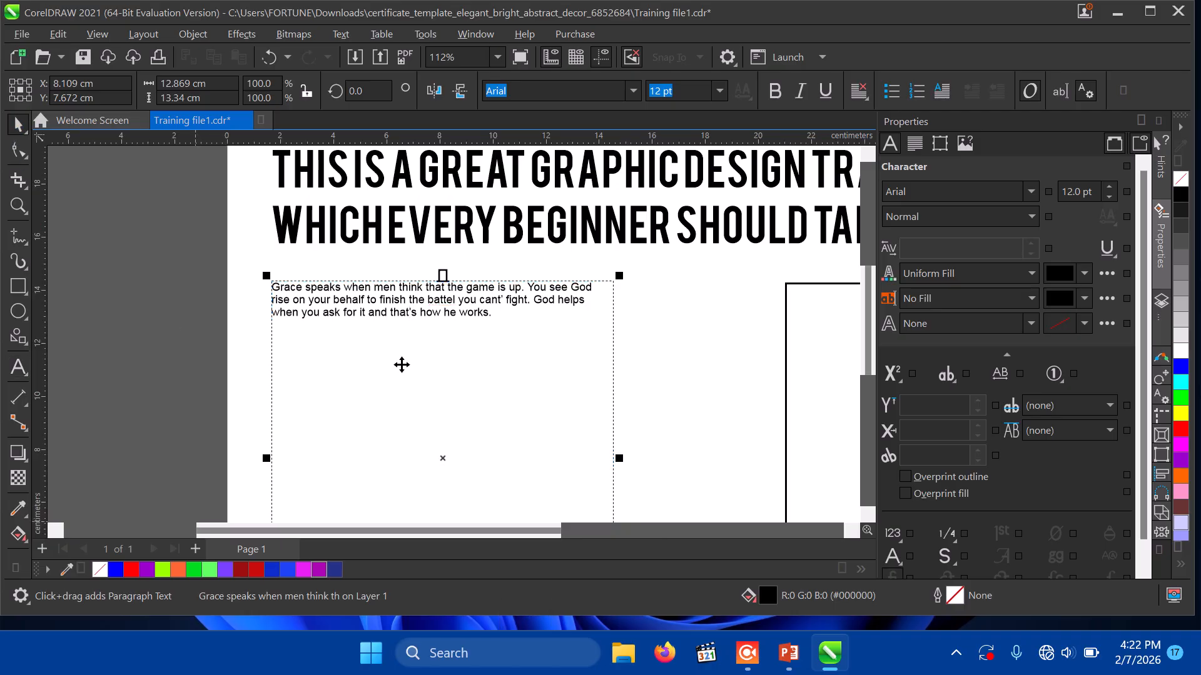
pyautogui.doubleClick(483, 313)
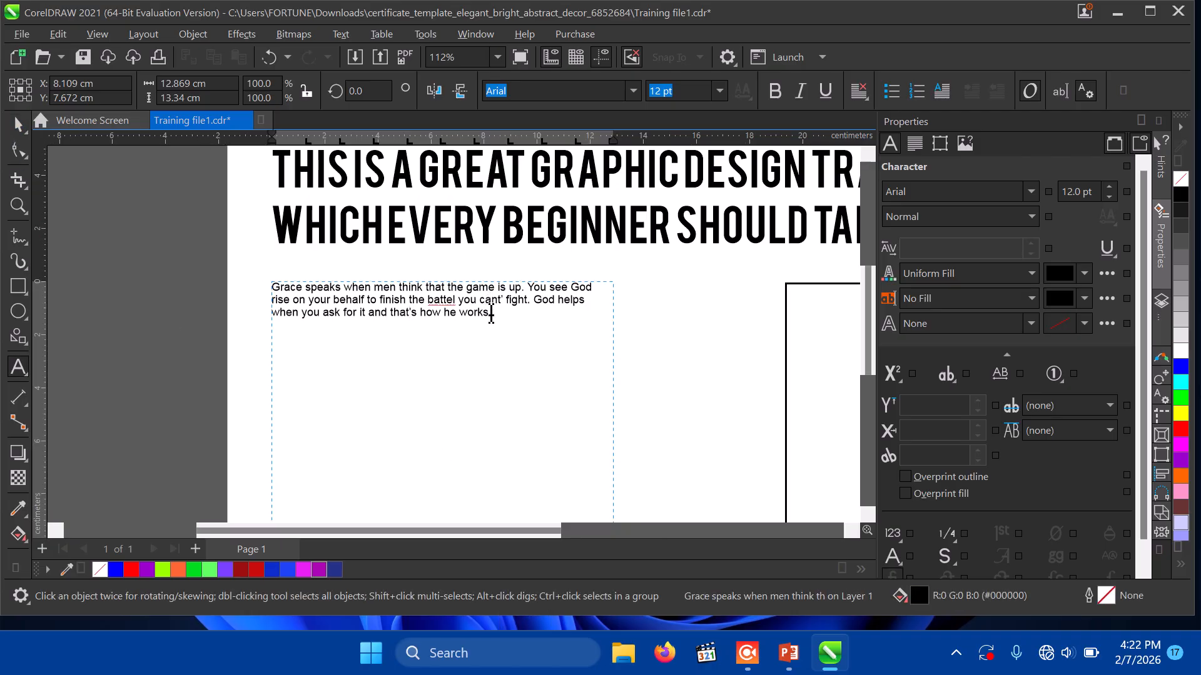
pyautogui.moveTo(494, 313); pyautogui.dragTo(398, 182)
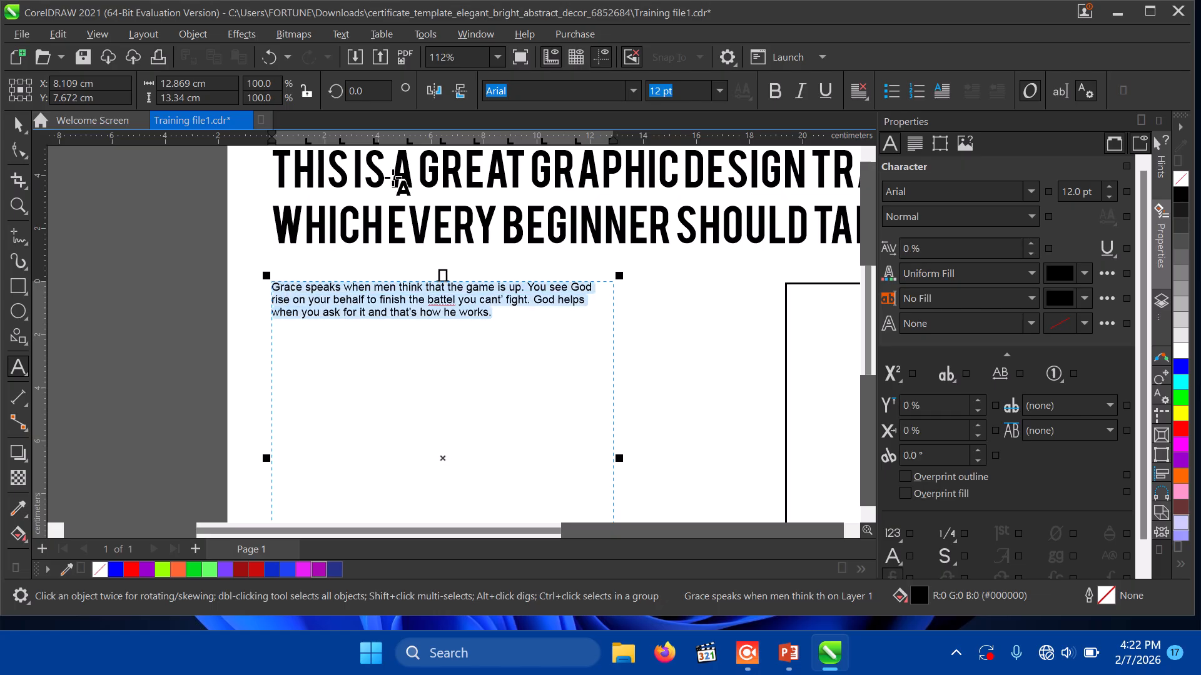
pyautogui.click(633, 91)
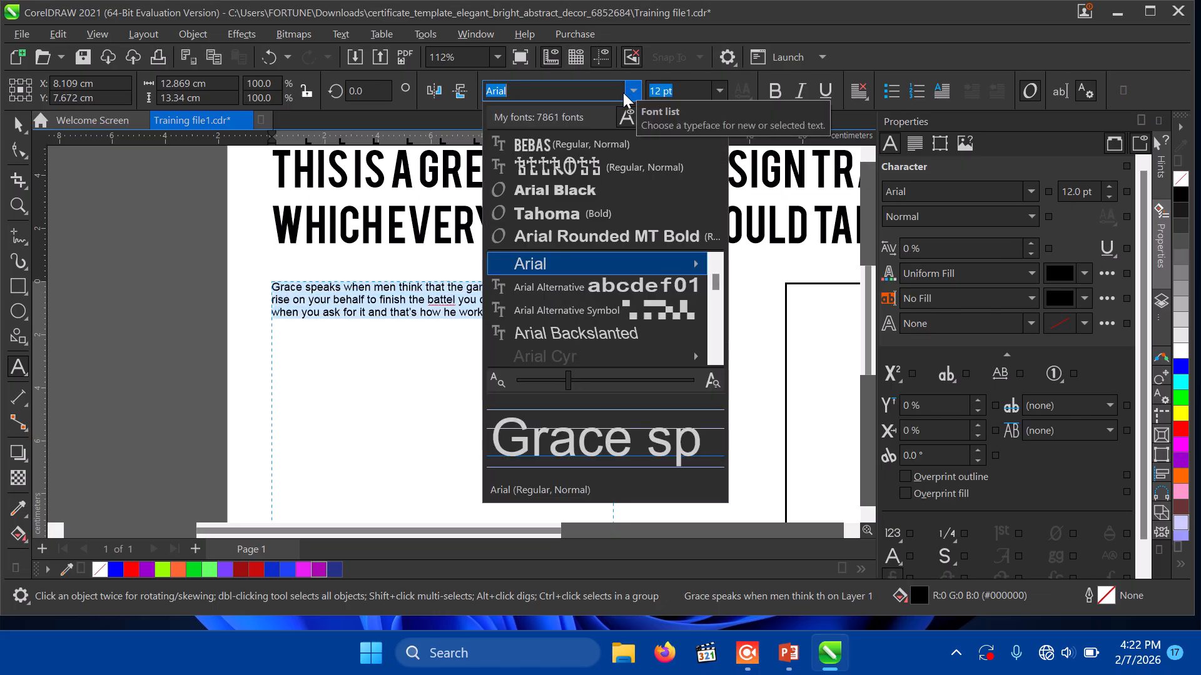
pyautogui.click(535, 267)
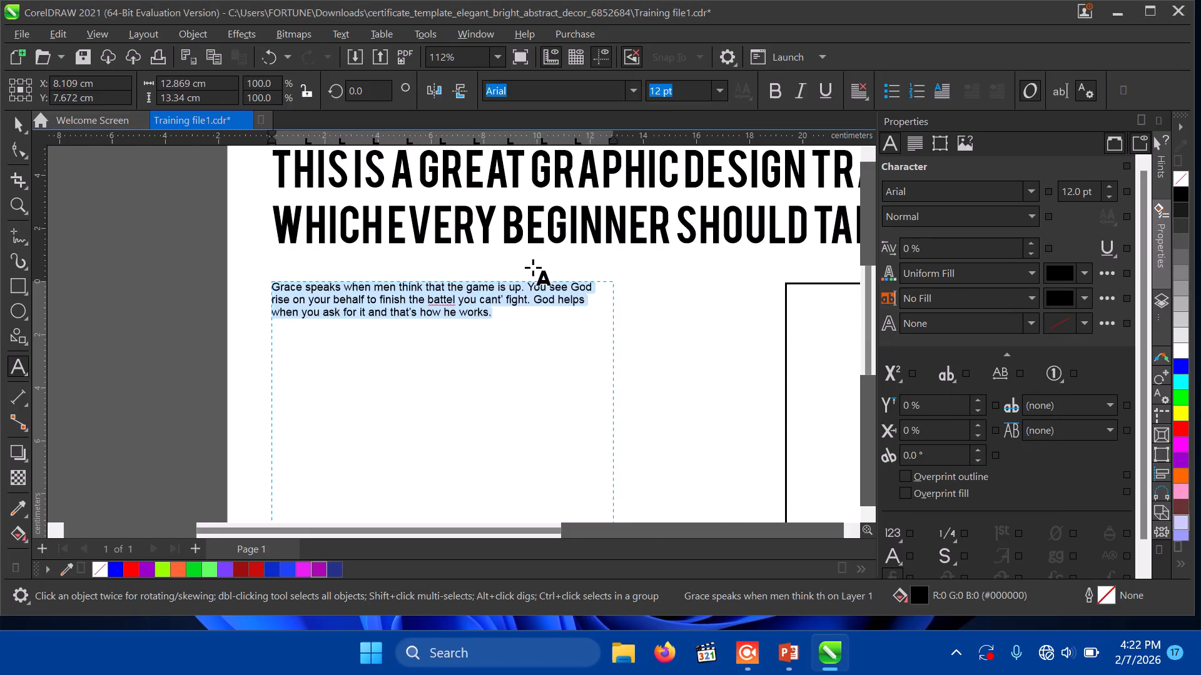
pyautogui.click(720, 91)
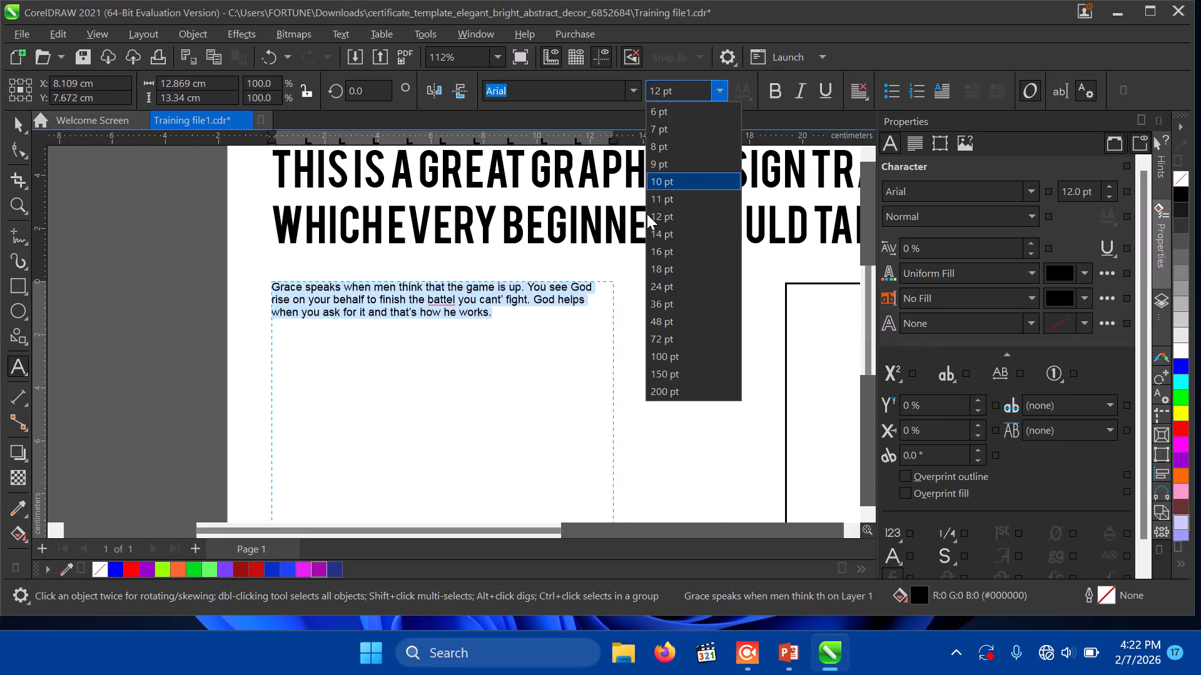
pyautogui.click(657, 251)
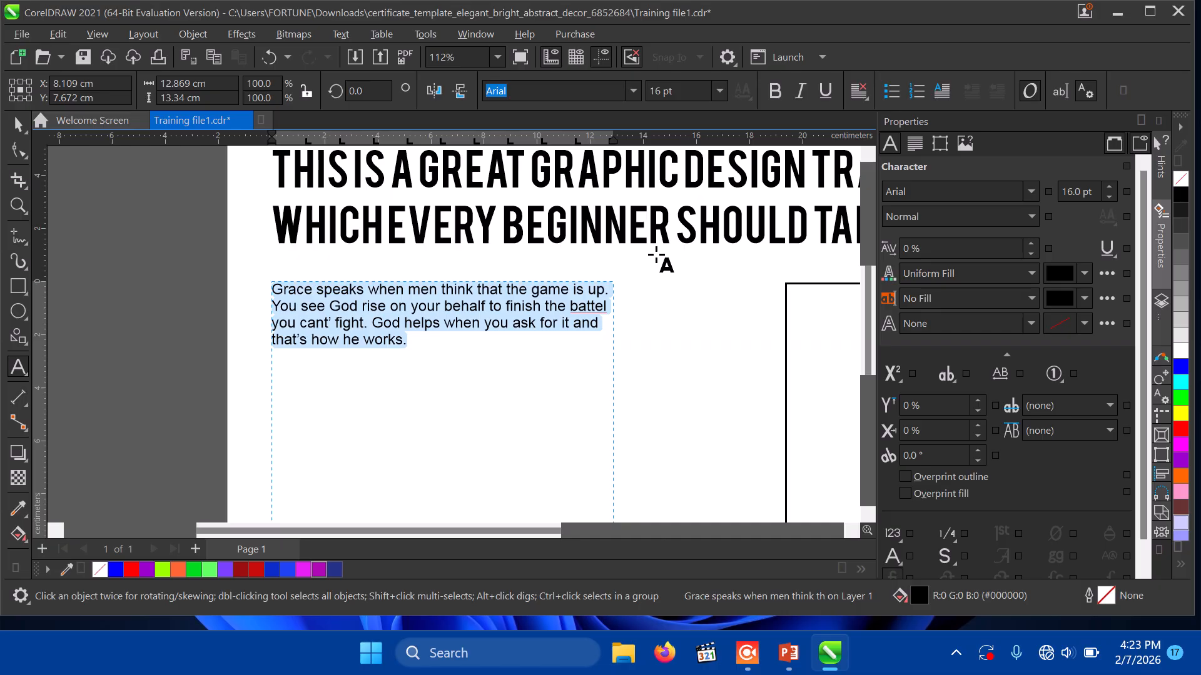
# Step: Colour the paragraph text blue and the headline text red from the palette
pyautogui.click(273, 570)
pyautogui.doubleClick(467, 232)
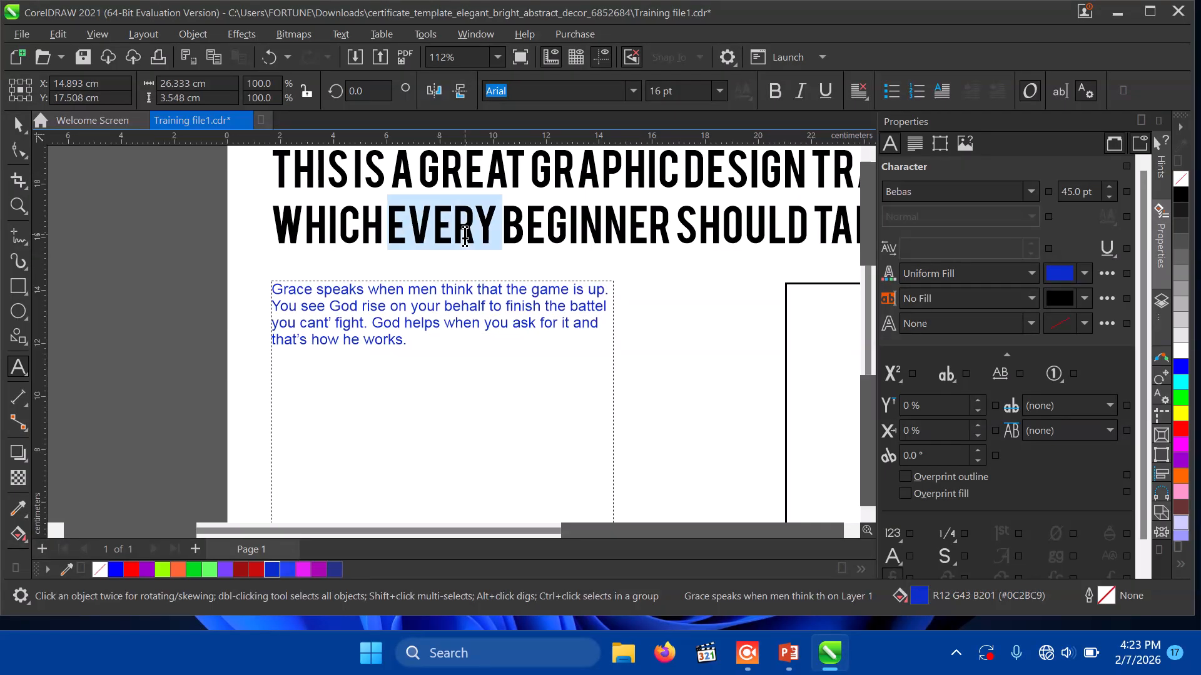
pyautogui.hotkey('ctrl', 'a')
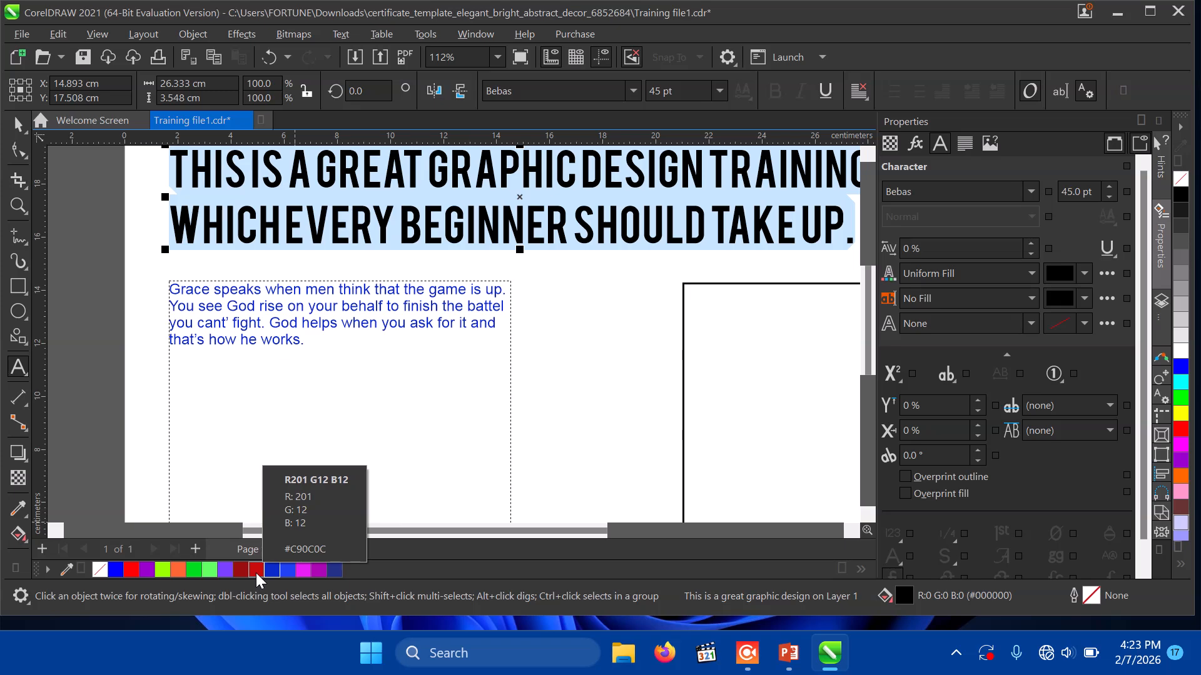
pyautogui.click(256, 573)
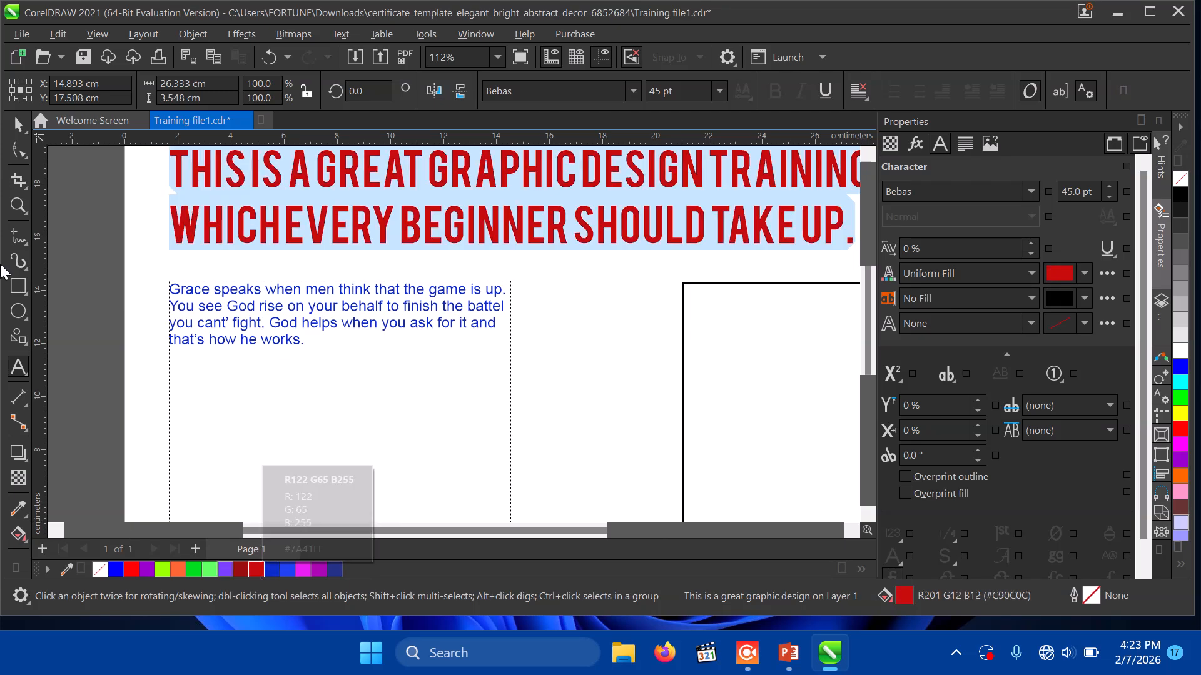
# Step: Zoom out to the whole page and delete the empty rectangle on the right
pyautogui.click(18, 208)
pyautogui.rightClick(468, 256)
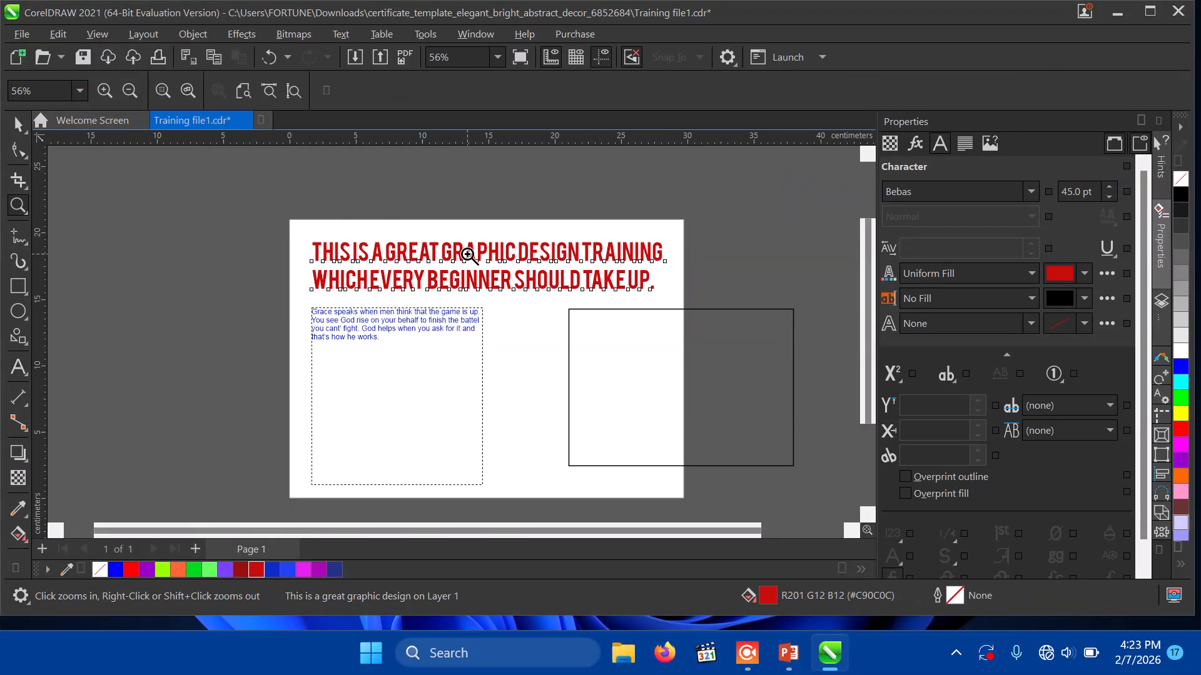
pyautogui.click(18, 125)
pyautogui.click(582, 388)
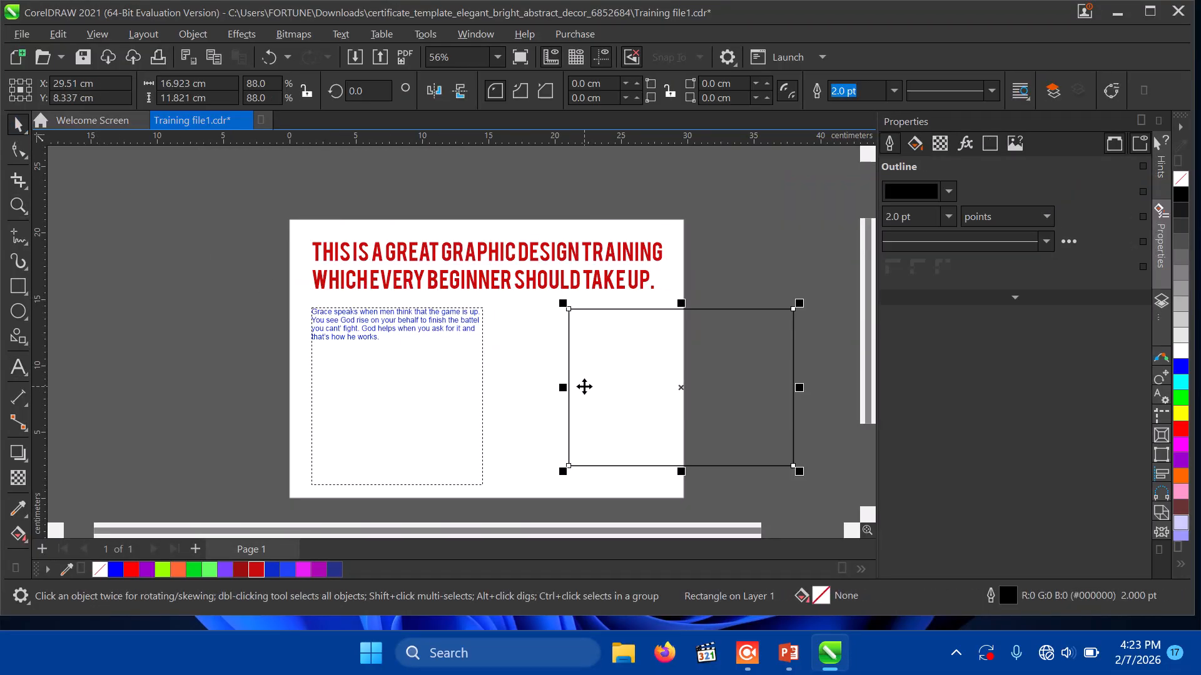
pyautogui.press('Delete')
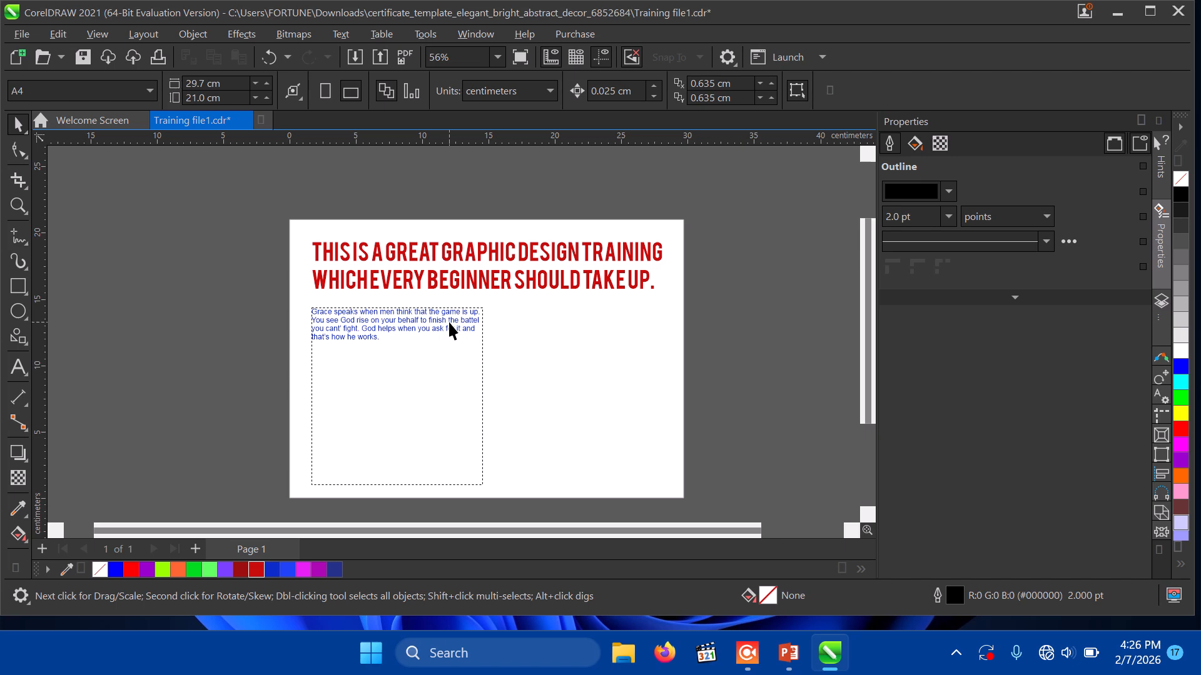
# Step: Save the drawing as Training file1.cdr, overwriting the existing file
pyautogui.click(495, 285)
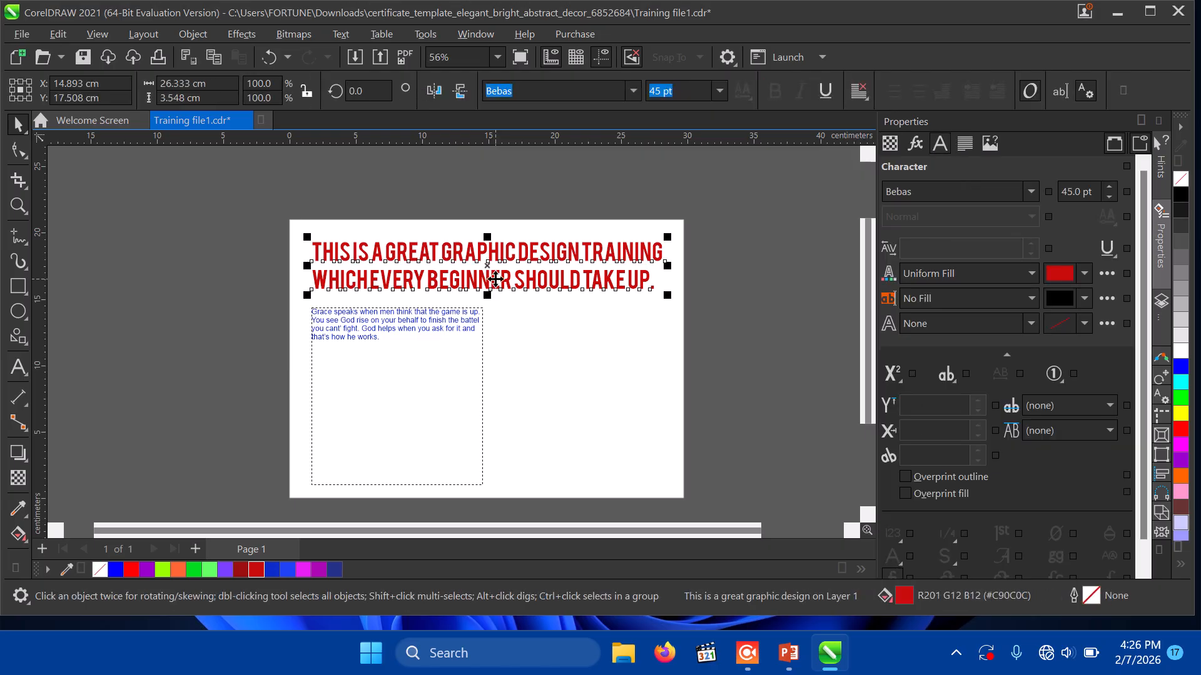
pyautogui.hotkey('ctrl', 's')
pyautogui.click(22, 34)
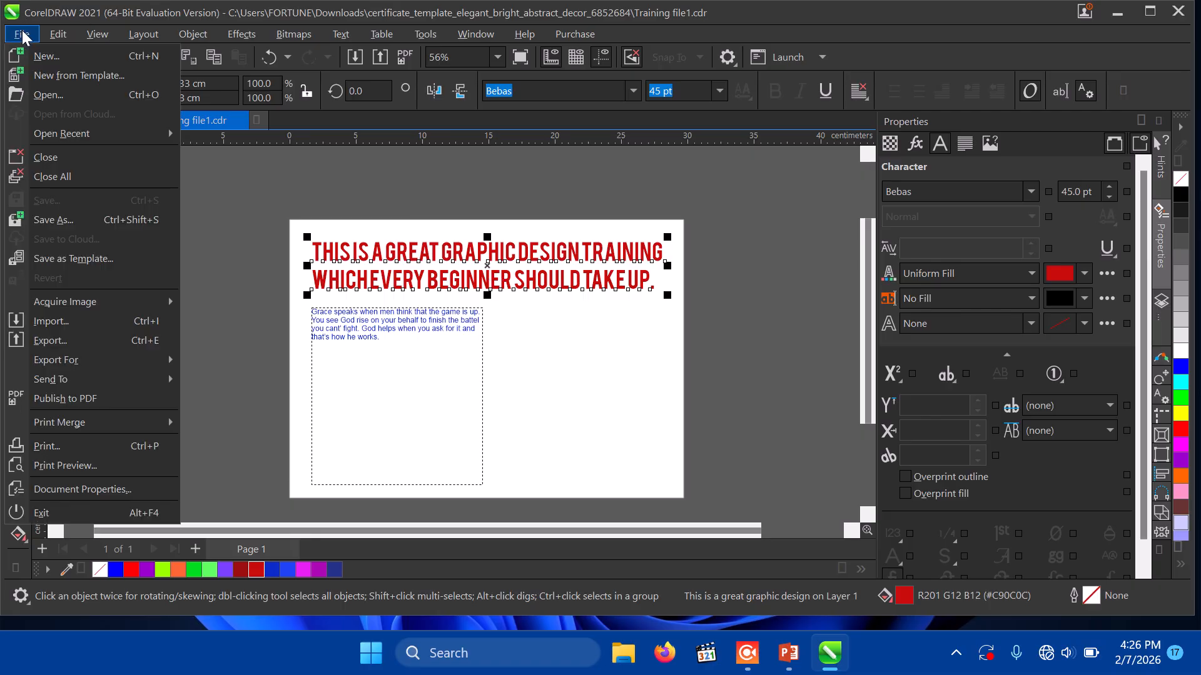
pyautogui.click(44, 223)
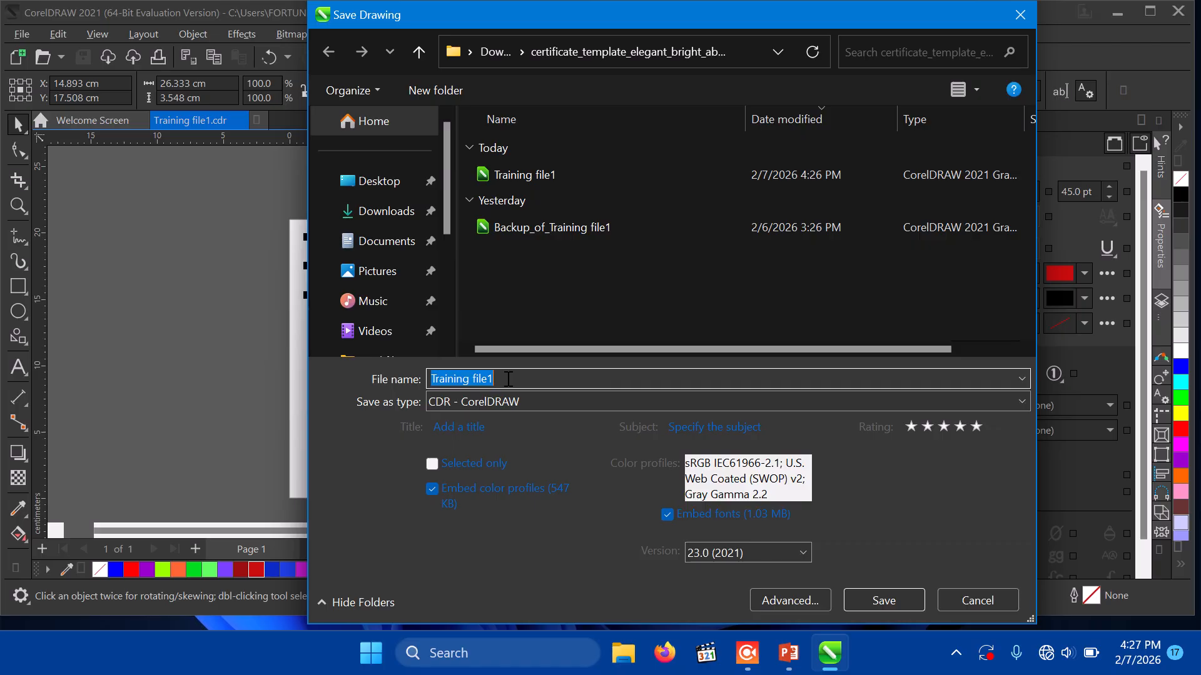
pyautogui.click(864, 599)
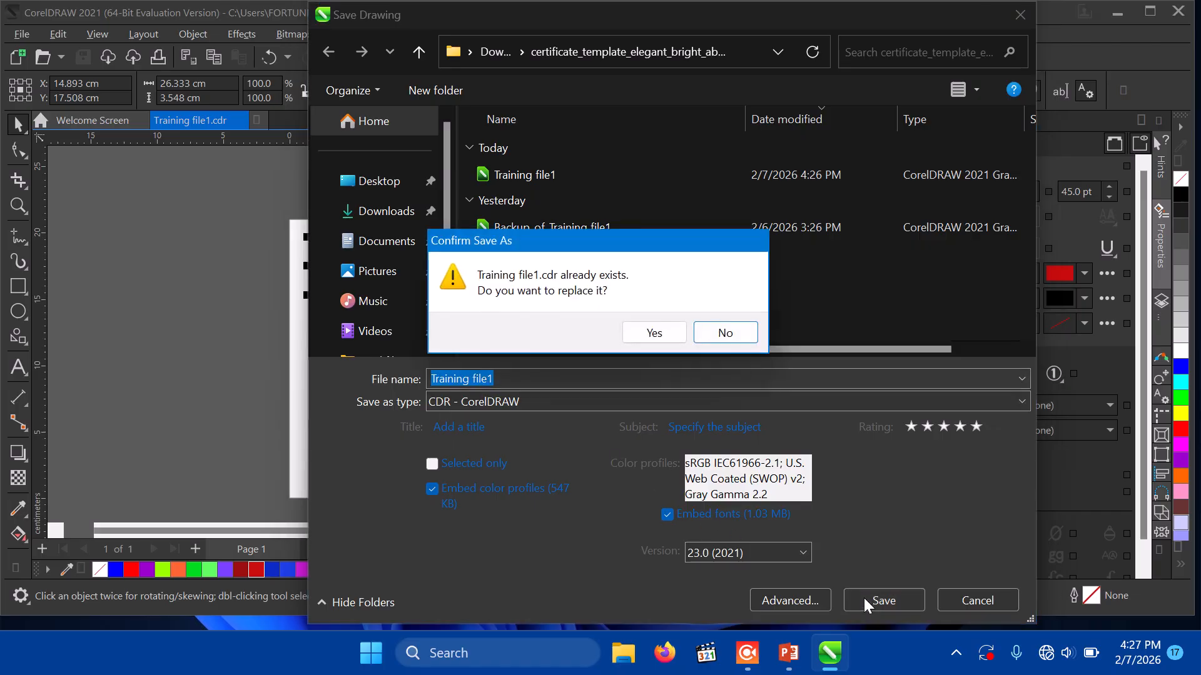
pyautogui.click(643, 332)
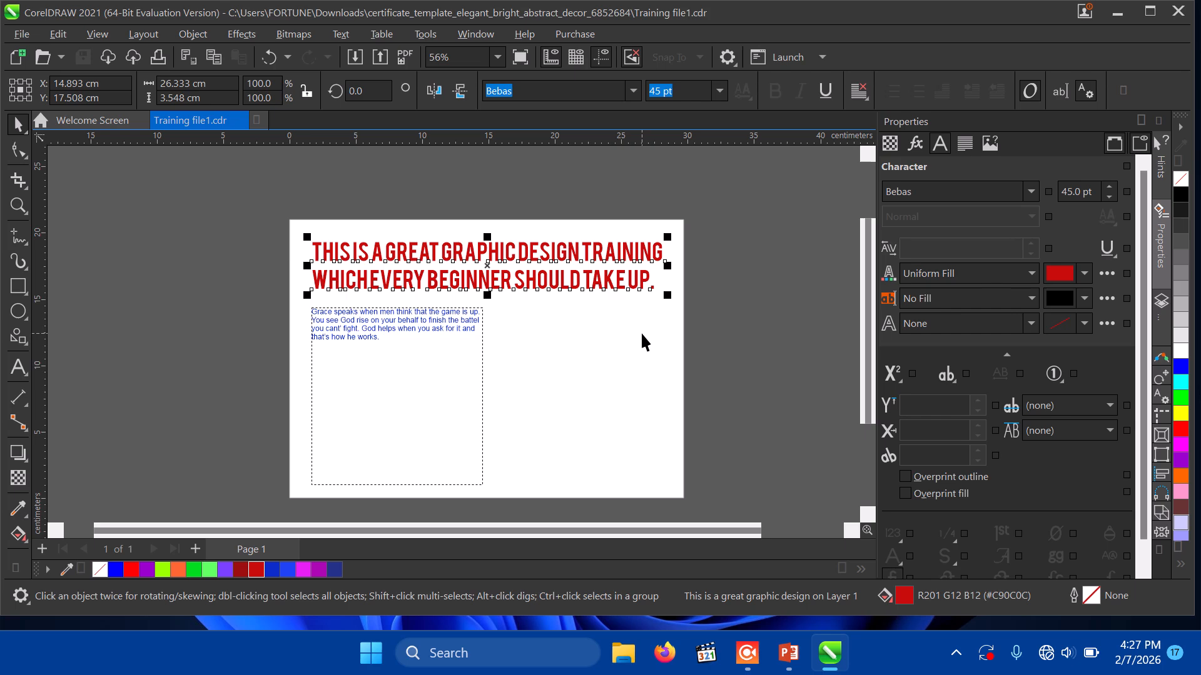
pyautogui.press('Escape')
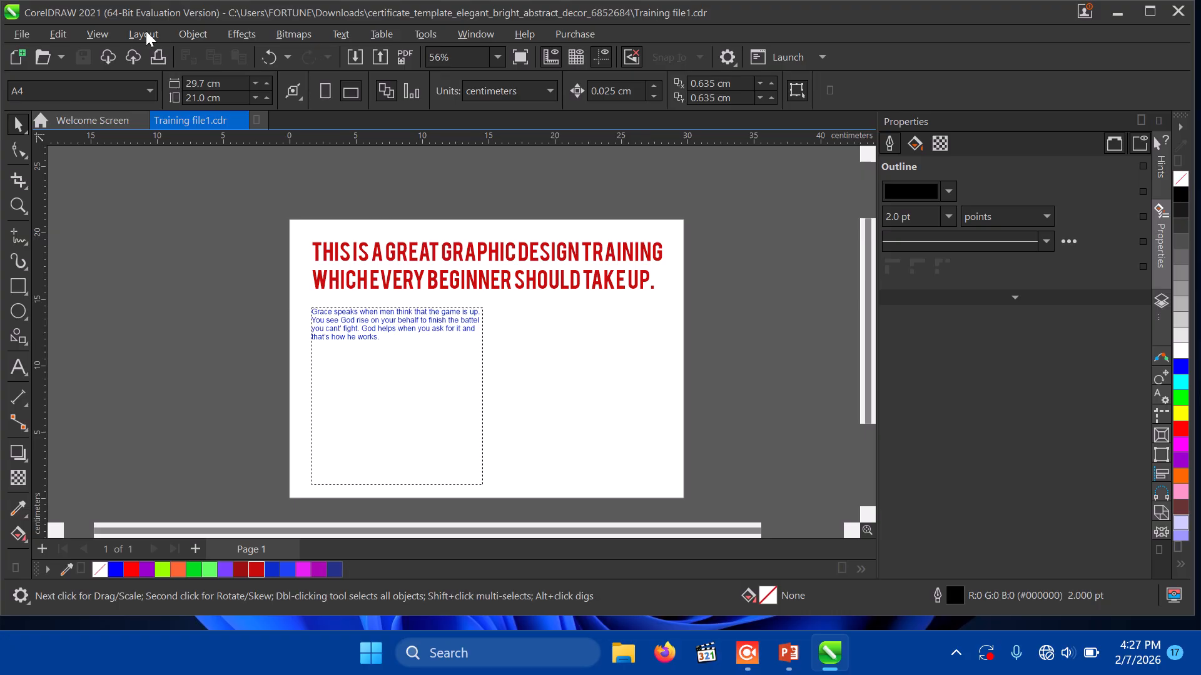
pyautogui.click(27, 37)
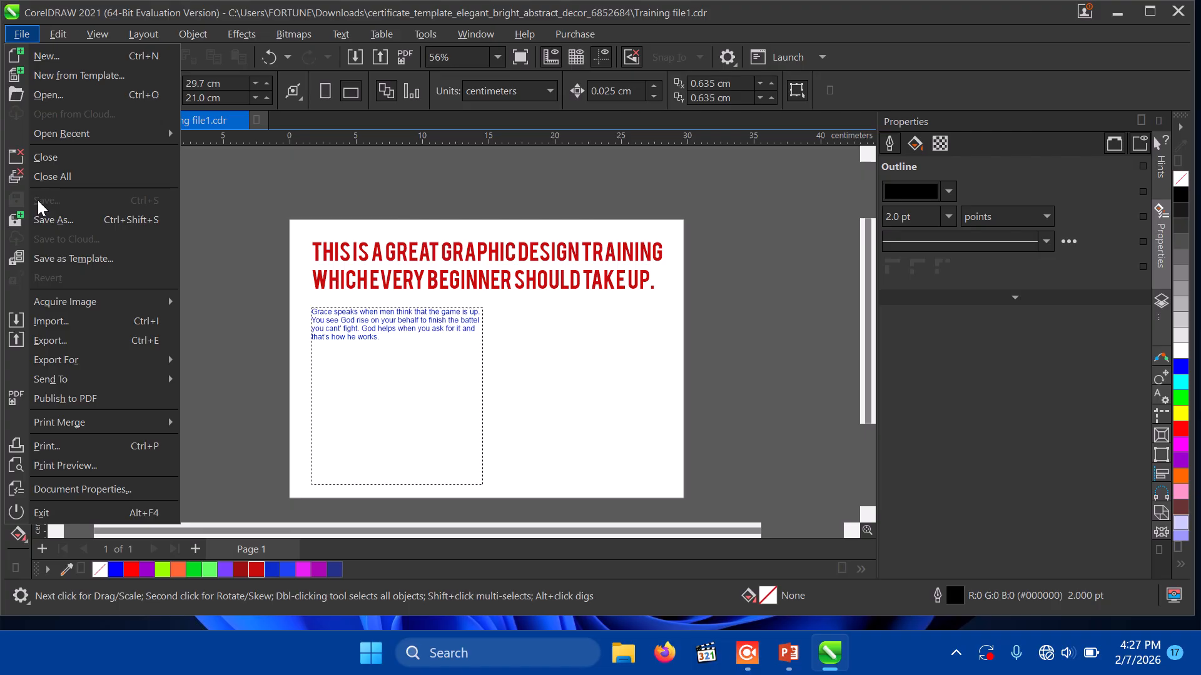
pyautogui.click(485, 282)
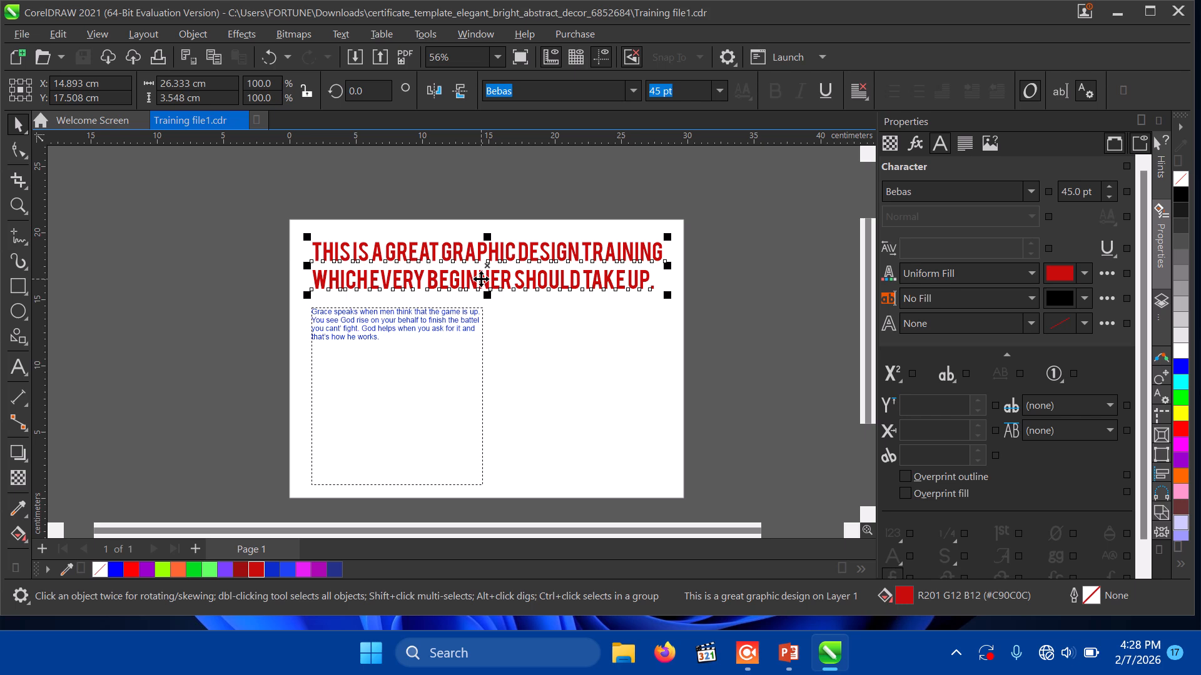
# Step: Select the red headline and show its Paragraph settings in the Properties docker
pyautogui.click(587, 394)
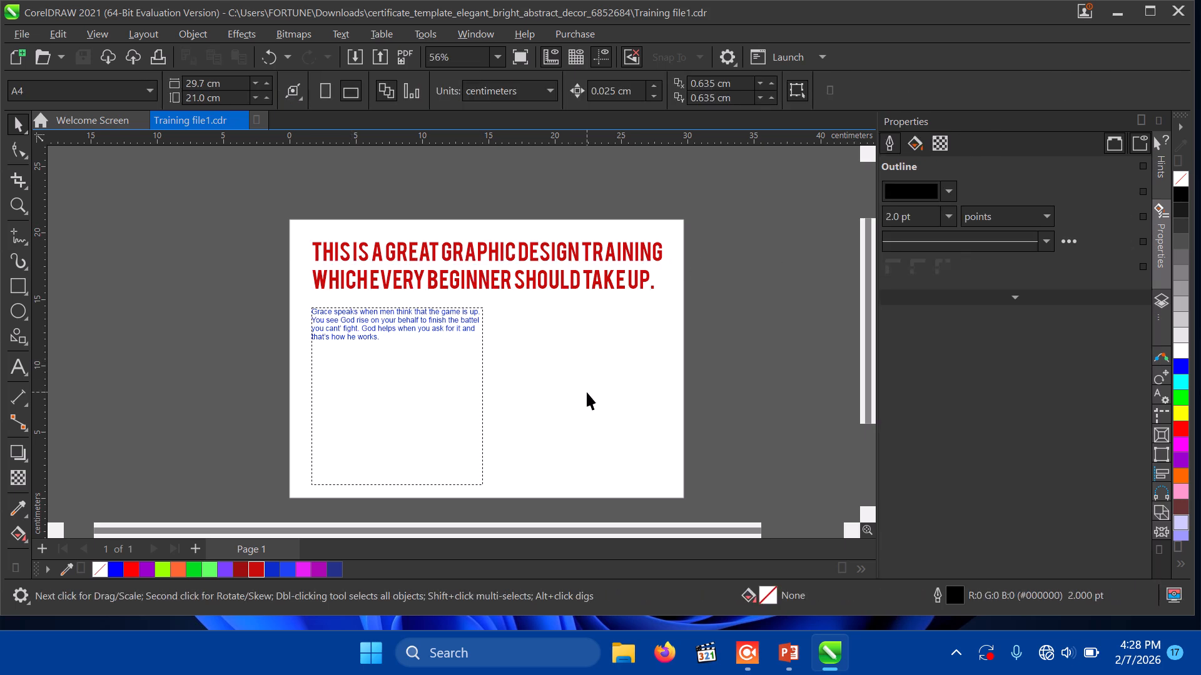
pyautogui.click(421, 348)
pyautogui.click(542, 287)
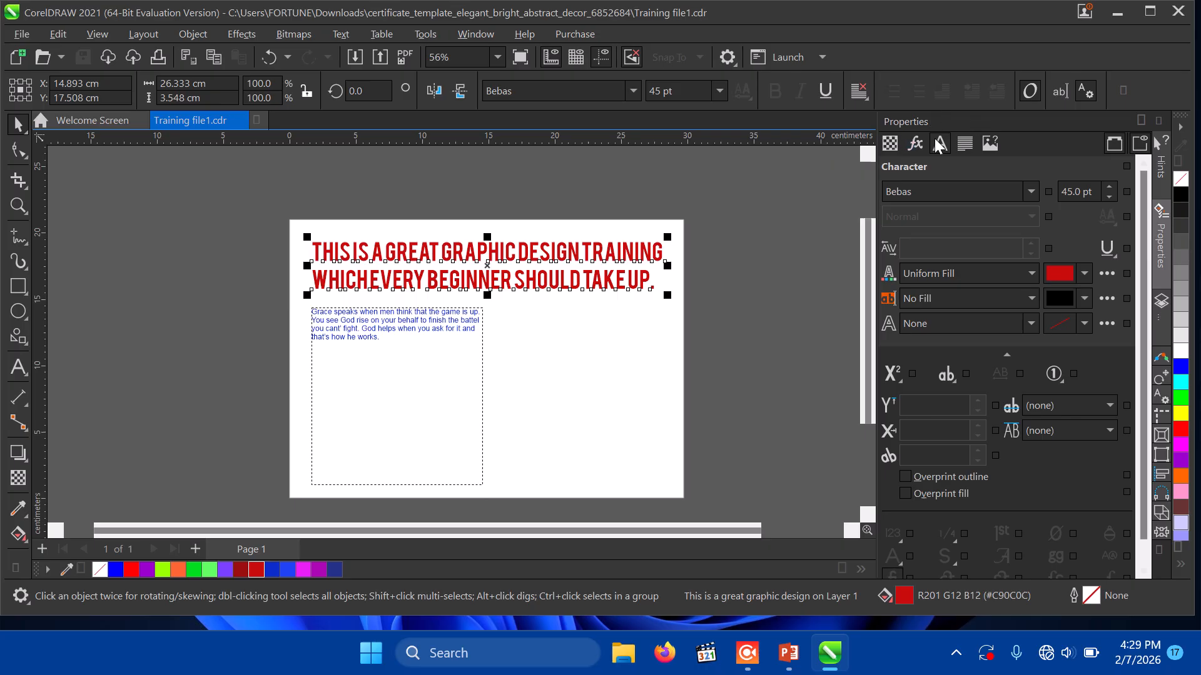
pyautogui.click(1162, 261)
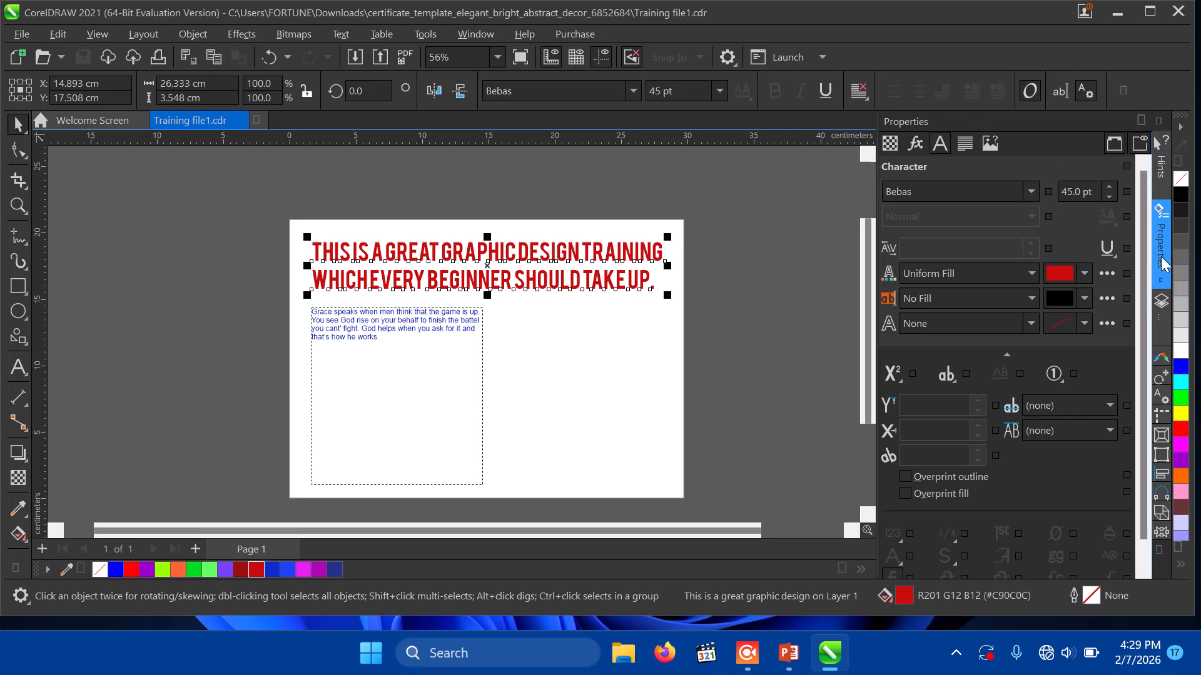
pyautogui.click(1160, 257)
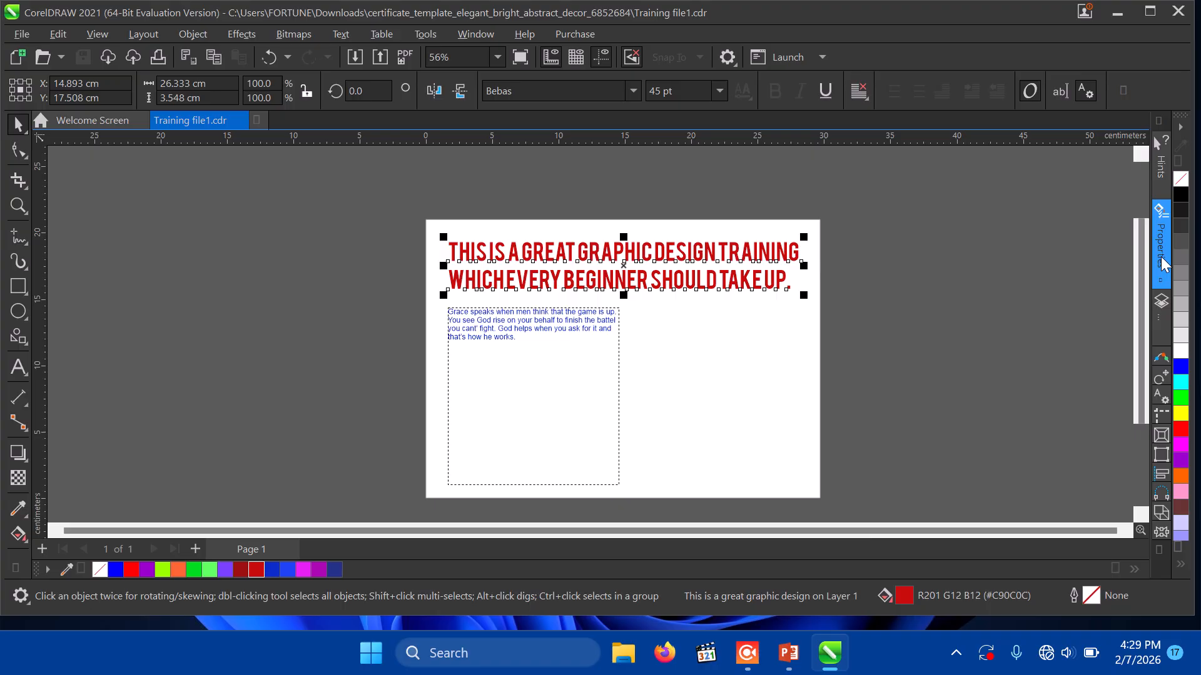
pyautogui.click(1161, 257)
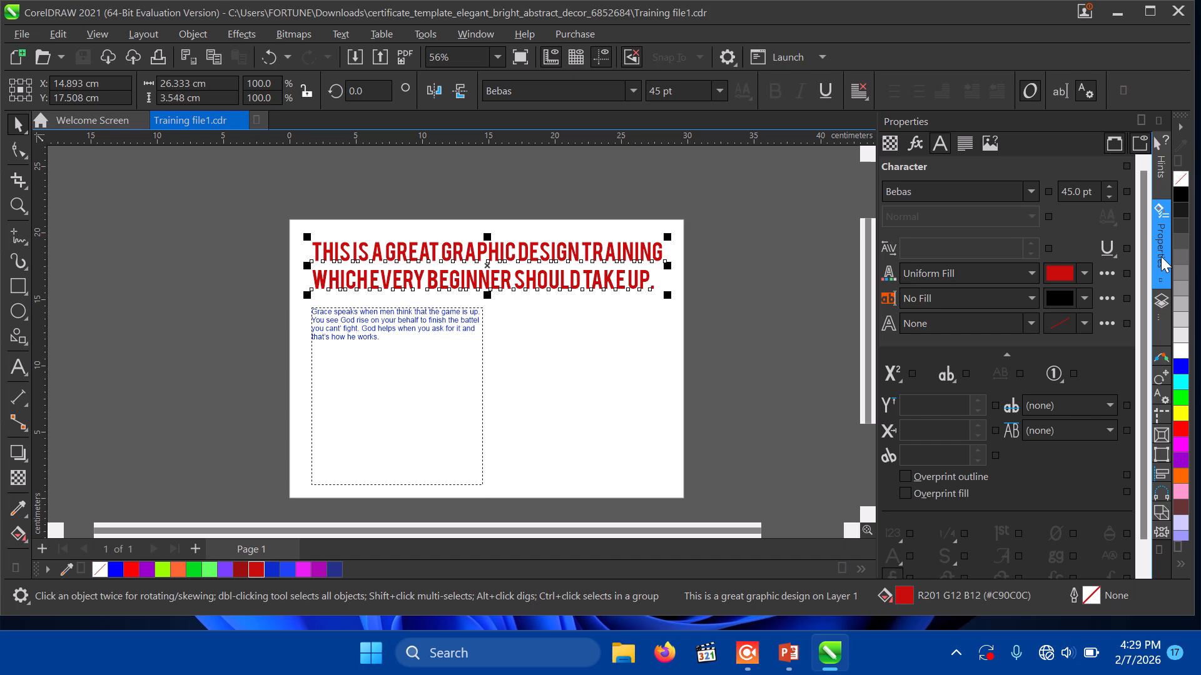
pyautogui.click(964, 144)
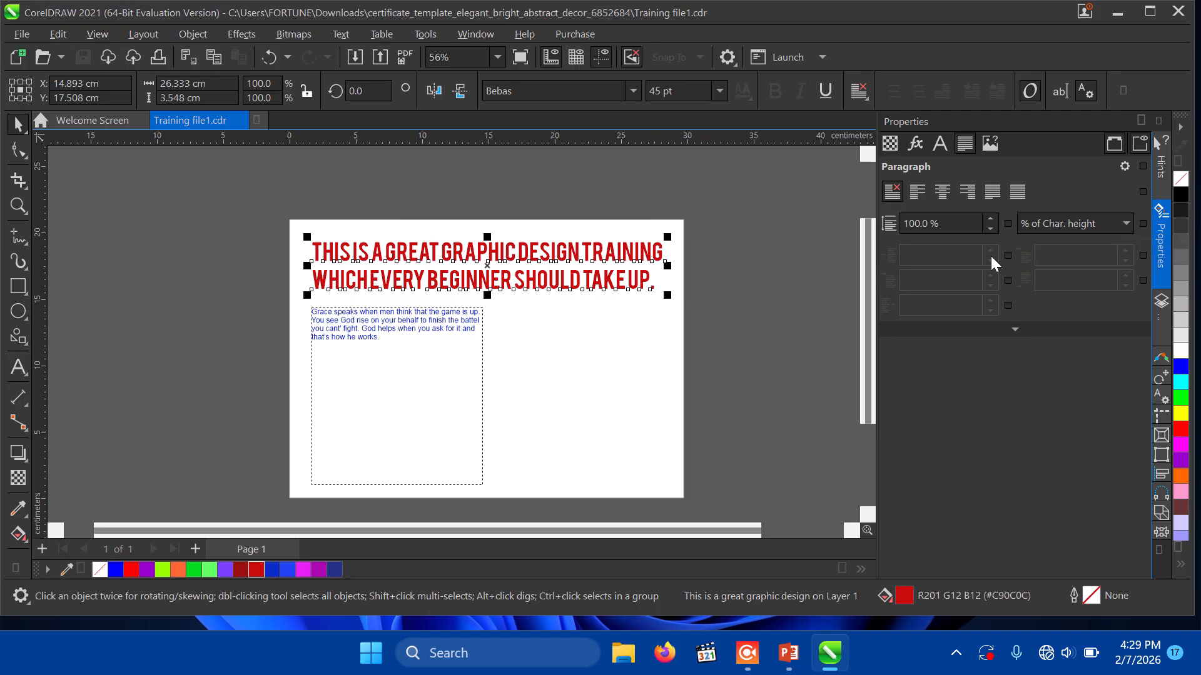
# Step: Set the red headline's line spacing to 97% of character height
pyautogui.click(992, 216)
pyautogui.click(992, 218)
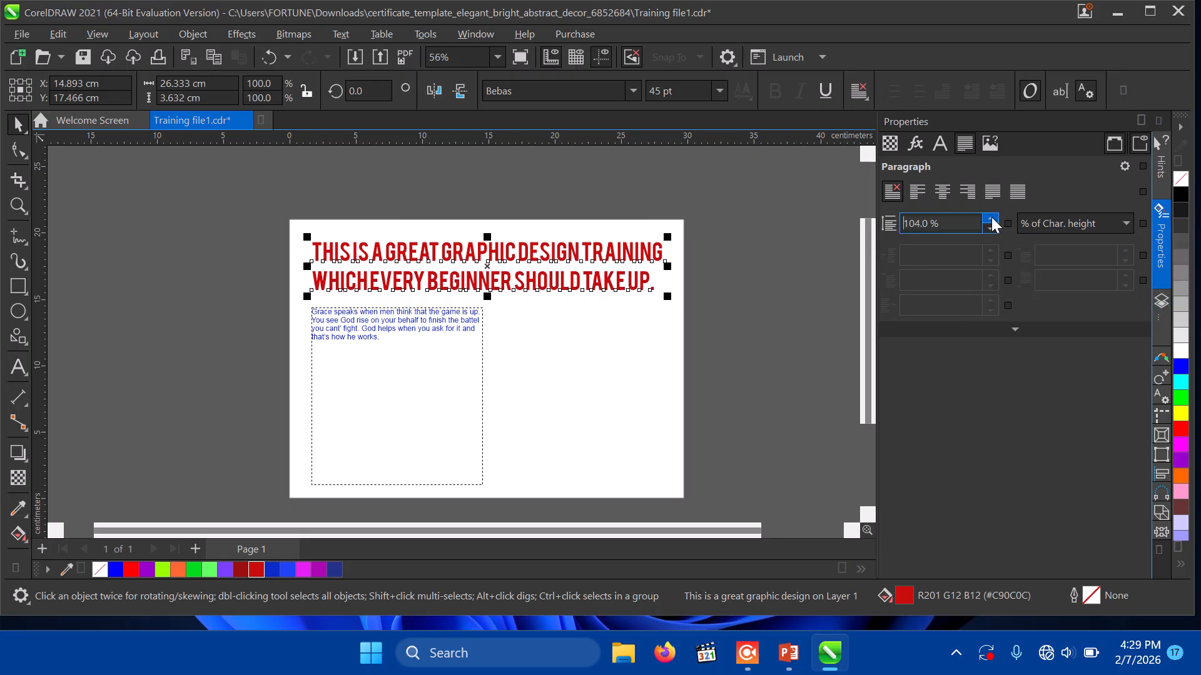
pyautogui.click(992, 218)
pyautogui.click(992, 218)
pyautogui.click(991, 218)
pyautogui.click(991, 218)
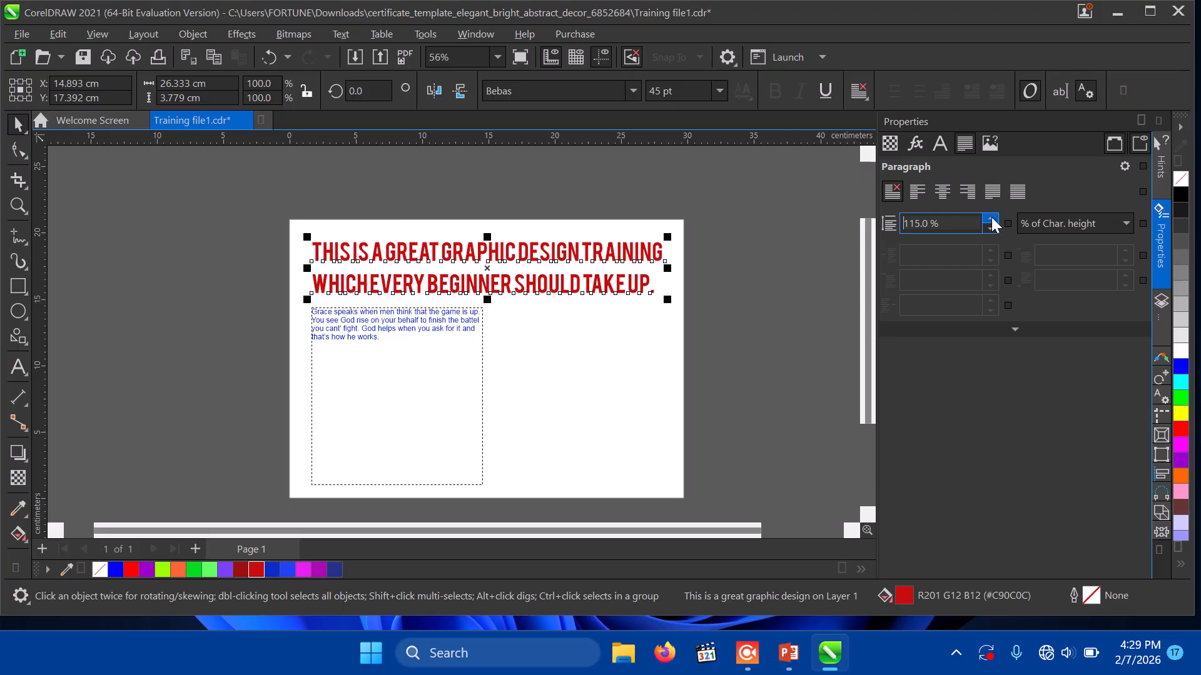
pyautogui.click(992, 219)
pyautogui.click(992, 219)
pyautogui.click(992, 219)
pyautogui.click(992, 219)
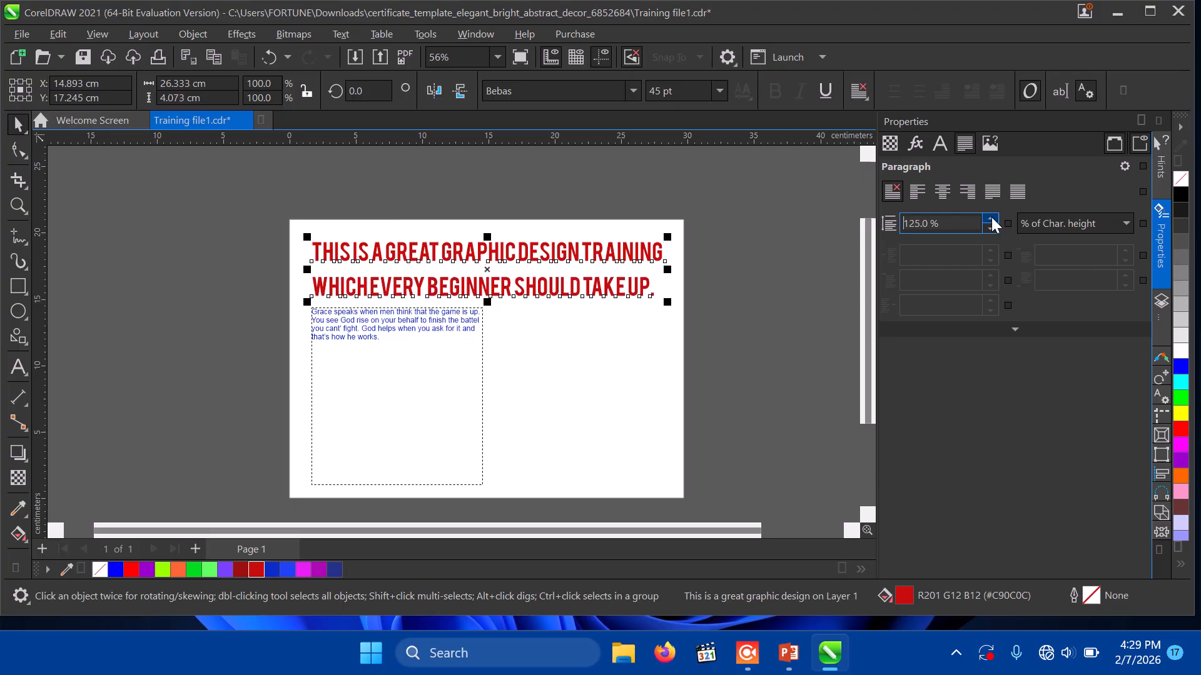
pyautogui.click(991, 218)
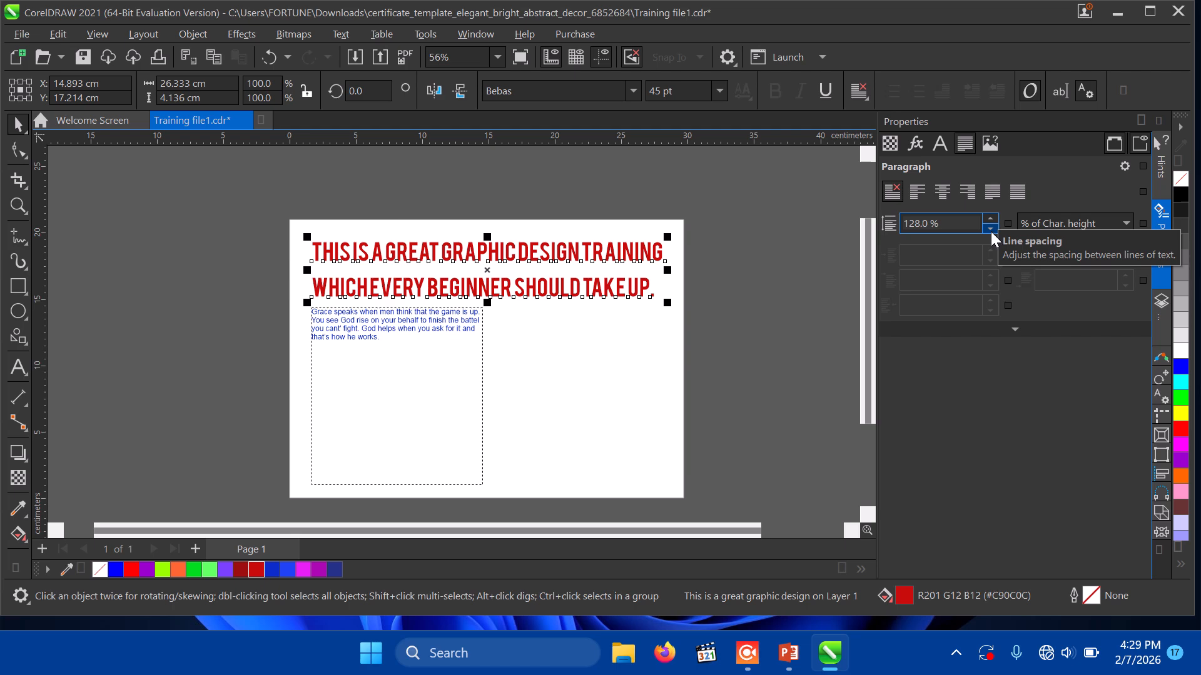
pyautogui.click(991, 229)
pyautogui.click(991, 229)
pyautogui.click(990, 229)
pyautogui.click(991, 229)
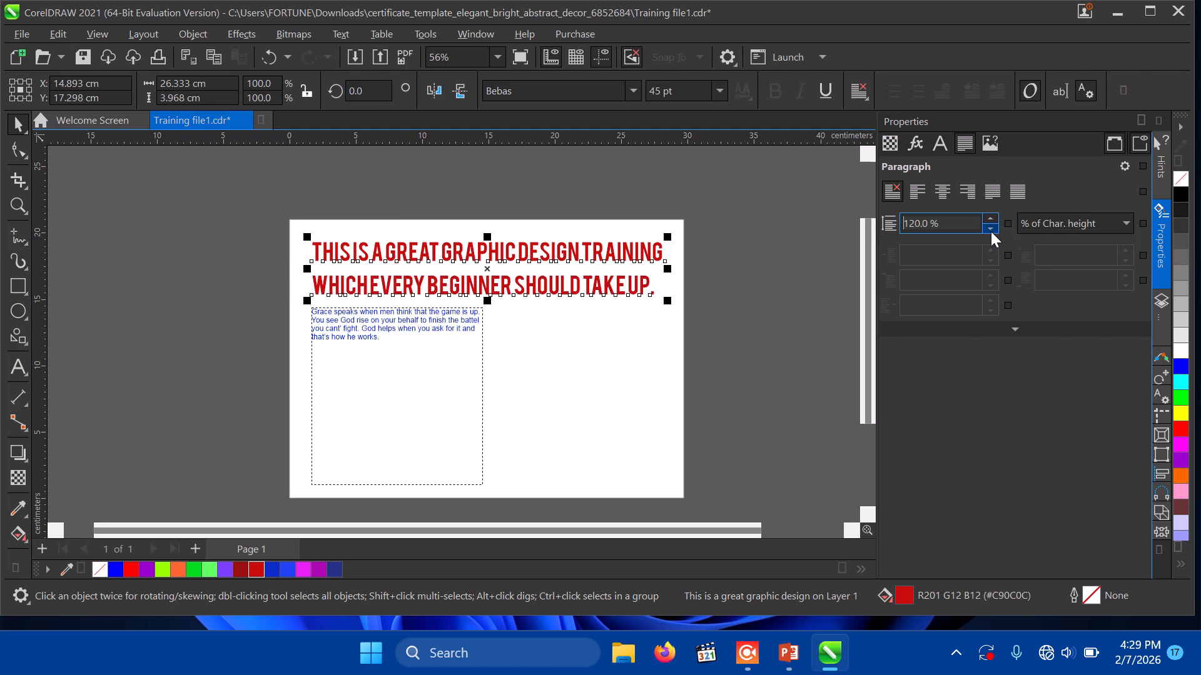
pyautogui.click(991, 230)
pyautogui.click(991, 230)
pyautogui.click(990, 230)
pyautogui.click(990, 229)
pyautogui.click(991, 229)
pyautogui.click(991, 229)
pyautogui.click(990, 229)
pyautogui.click(990, 230)
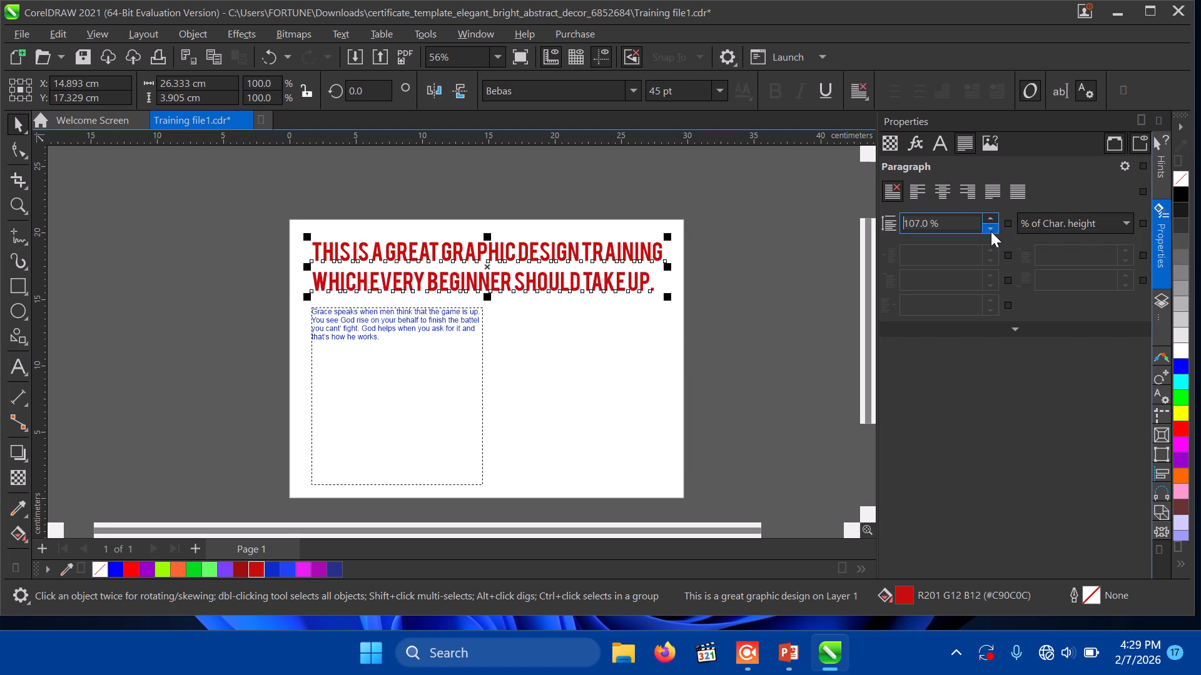
pyautogui.click(991, 230)
pyautogui.click(990, 229)
pyautogui.click(991, 230)
pyautogui.click(991, 230)
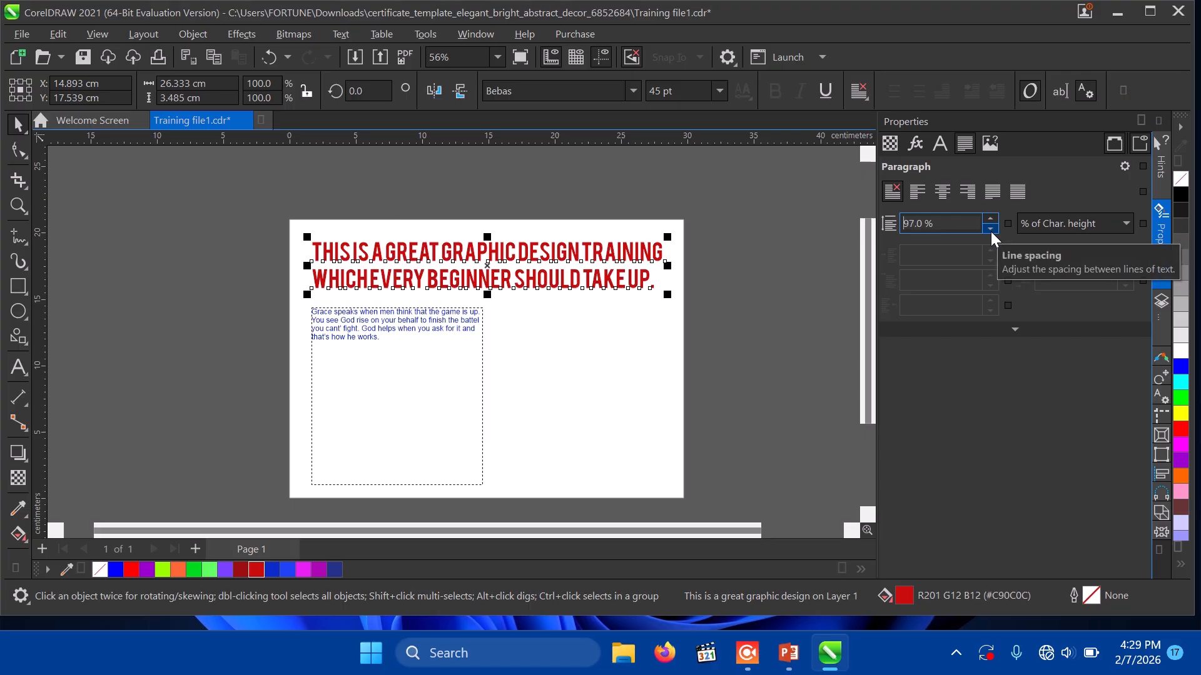
# Step: Centre-align both headline lines within the text frame
pyautogui.click(942, 192)
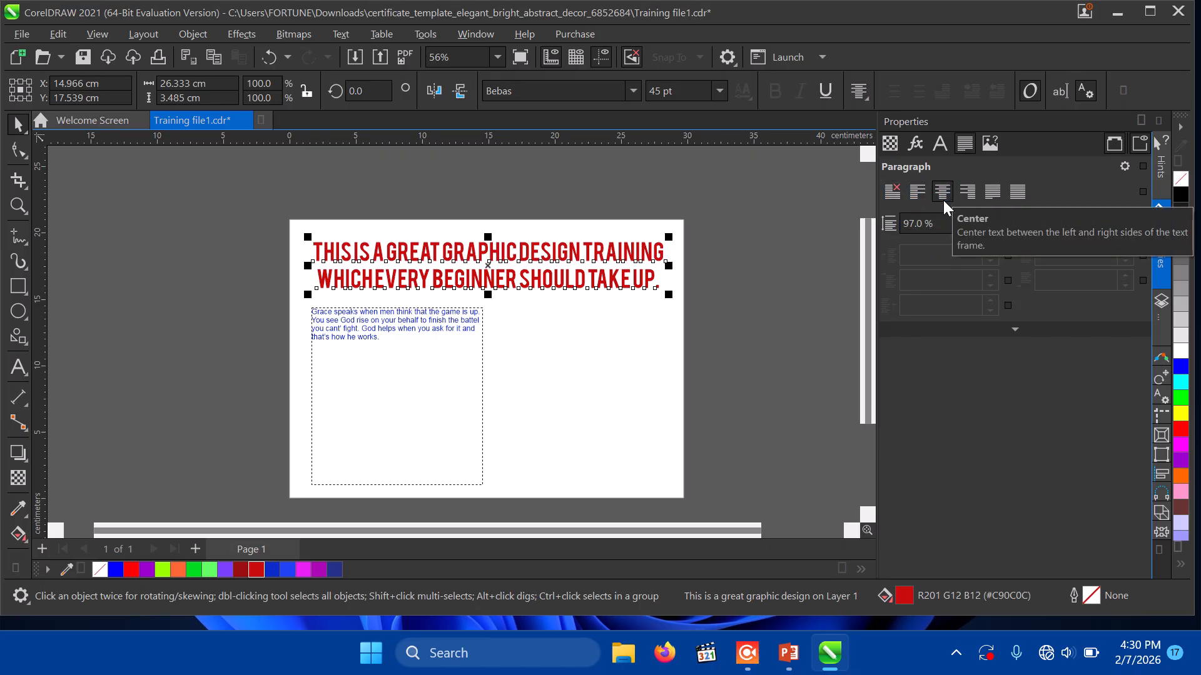
pyautogui.click(970, 197)
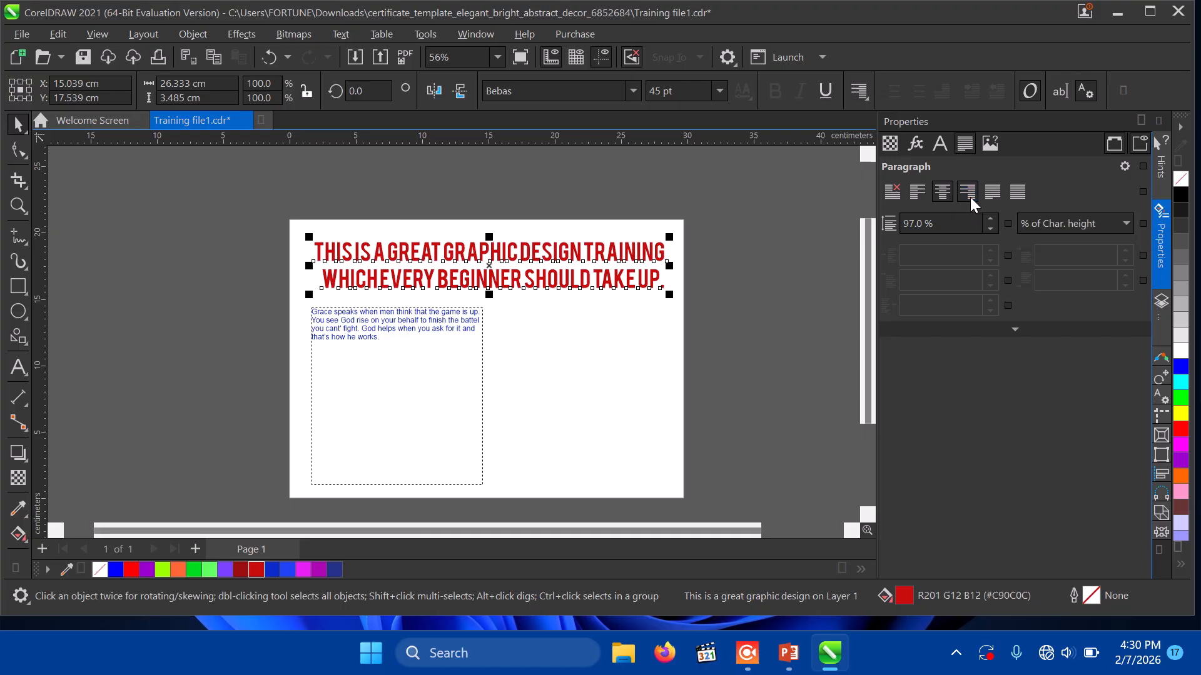
pyautogui.click(1014, 193)
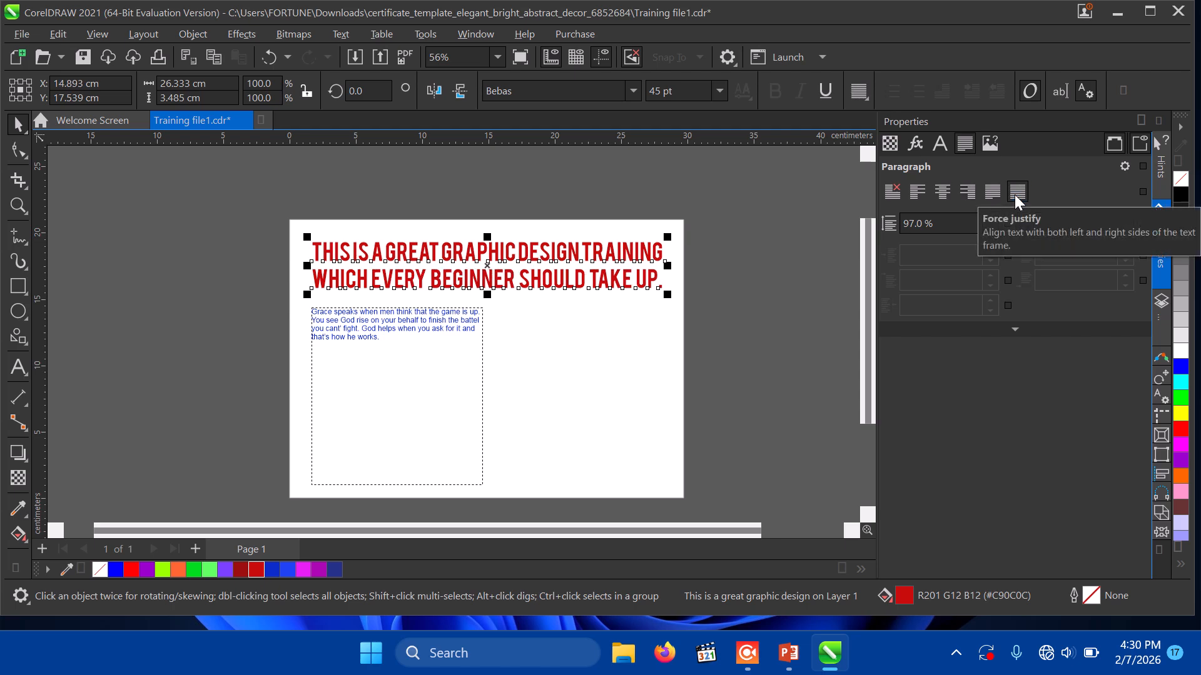
pyautogui.click(943, 190)
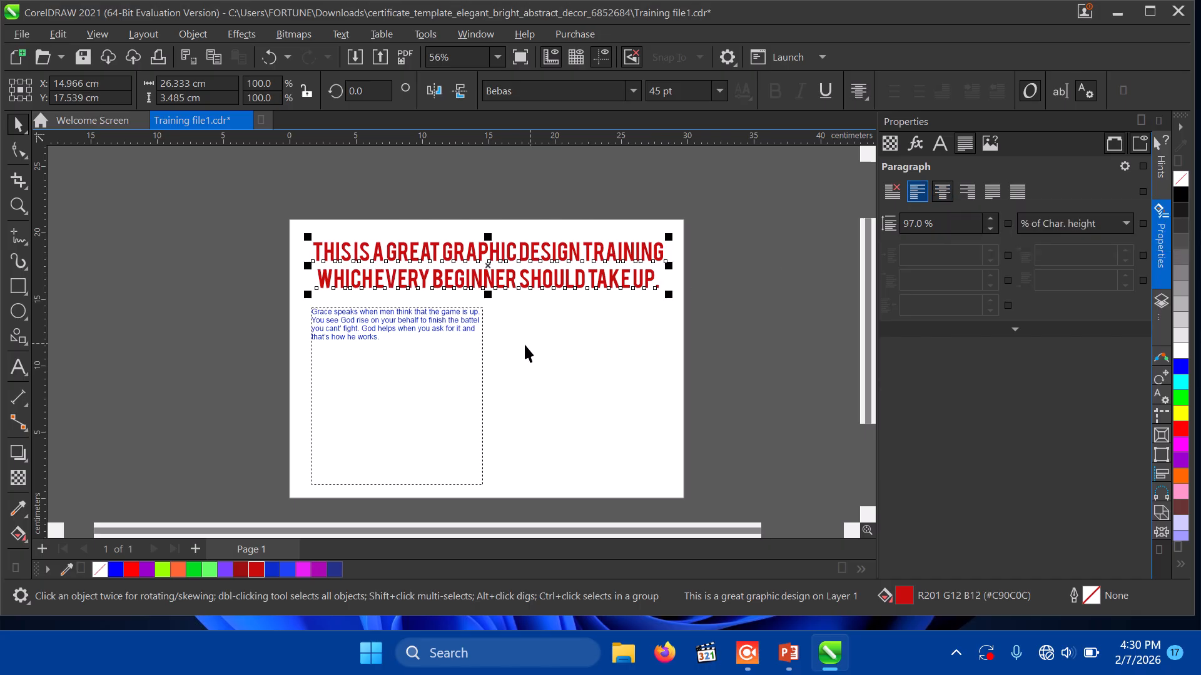
# Step: Select the blue paragraph and bring its line spacing down to 100%
pyautogui.click(334, 338)
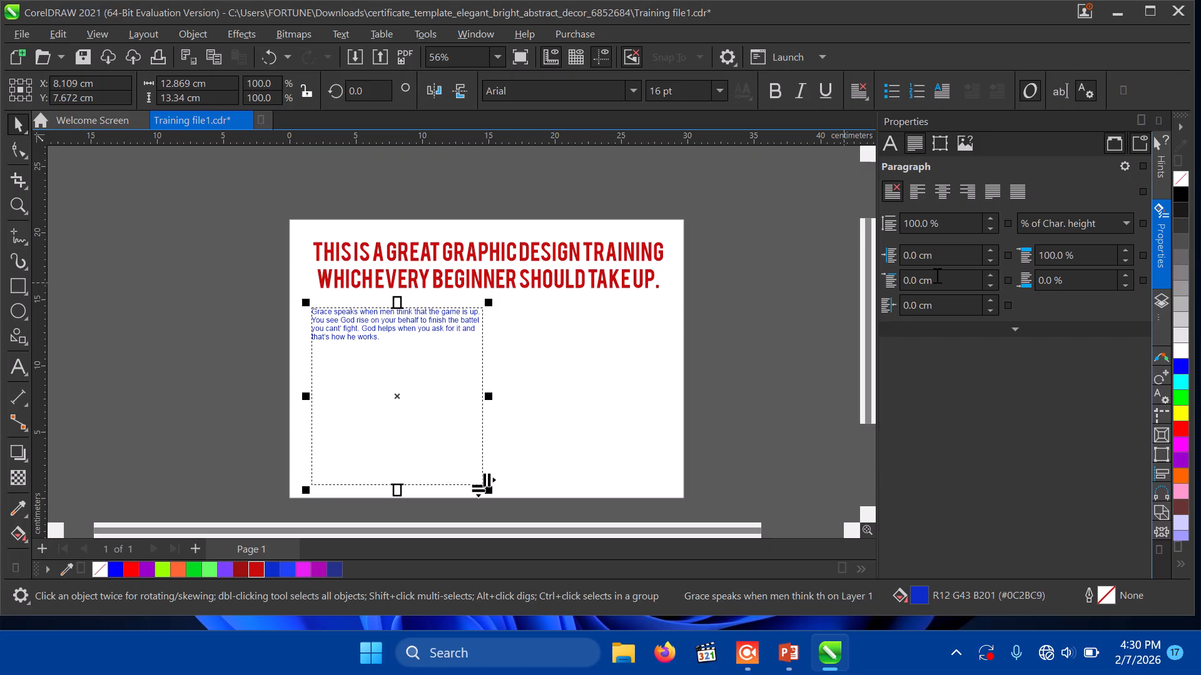
pyautogui.click(991, 222)
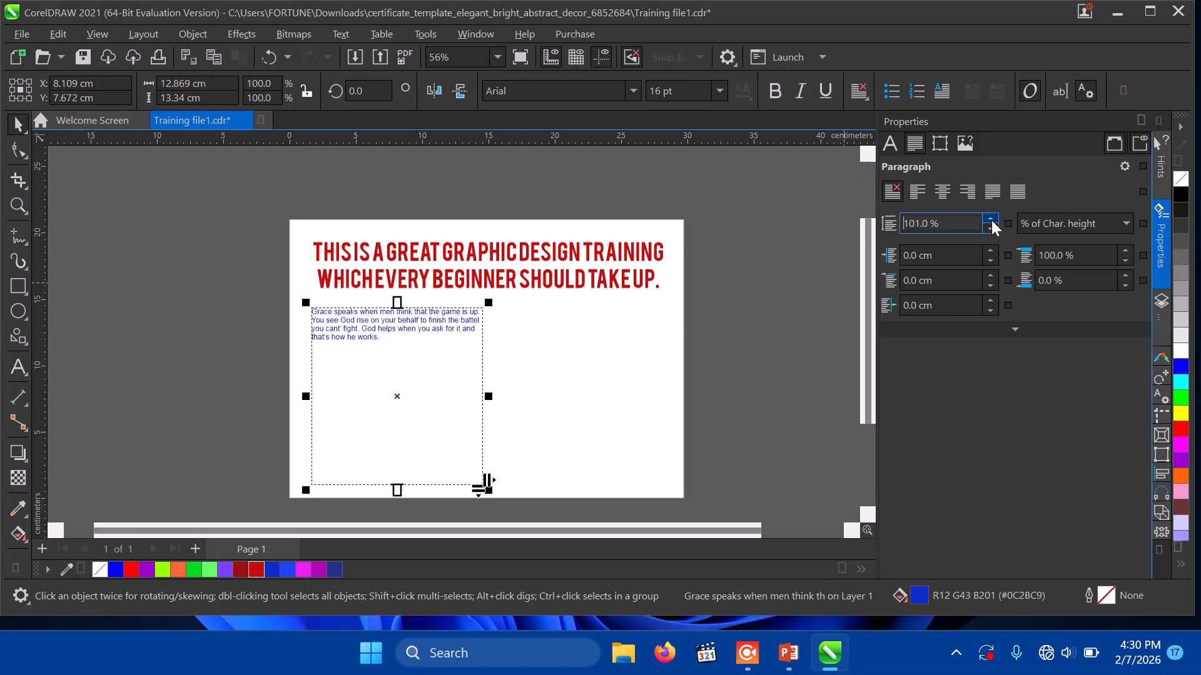
pyautogui.moveTo(992, 225); pyautogui.dragTo(979, 103)
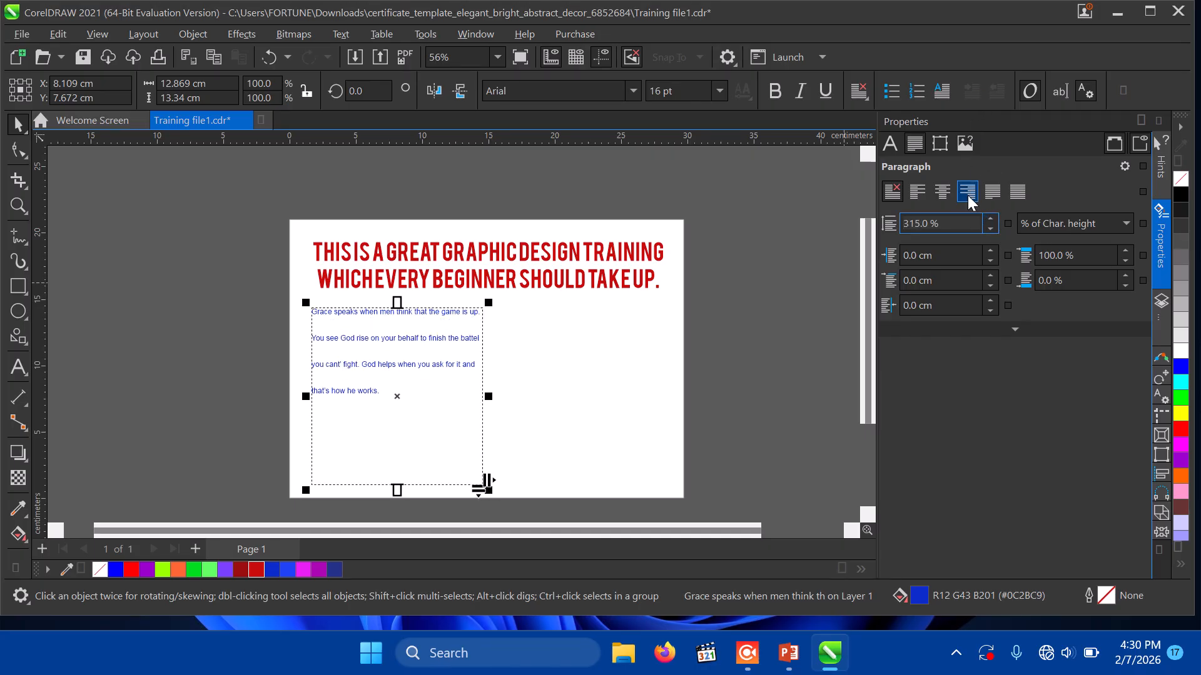
pyautogui.moveTo(992, 227); pyautogui.dragTo(1014, 355)
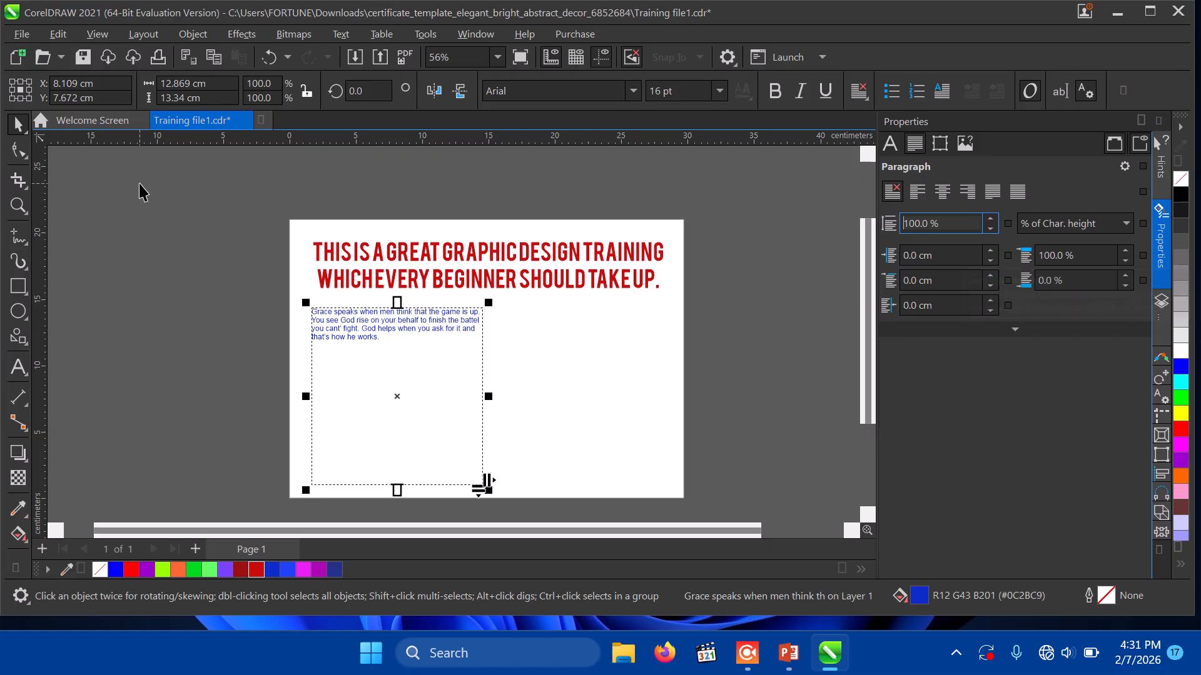
# Step: Zoom in on the blue paragraph and give it a 3.0 cm right indent
pyautogui.click(18, 205)
pyautogui.click(371, 332)
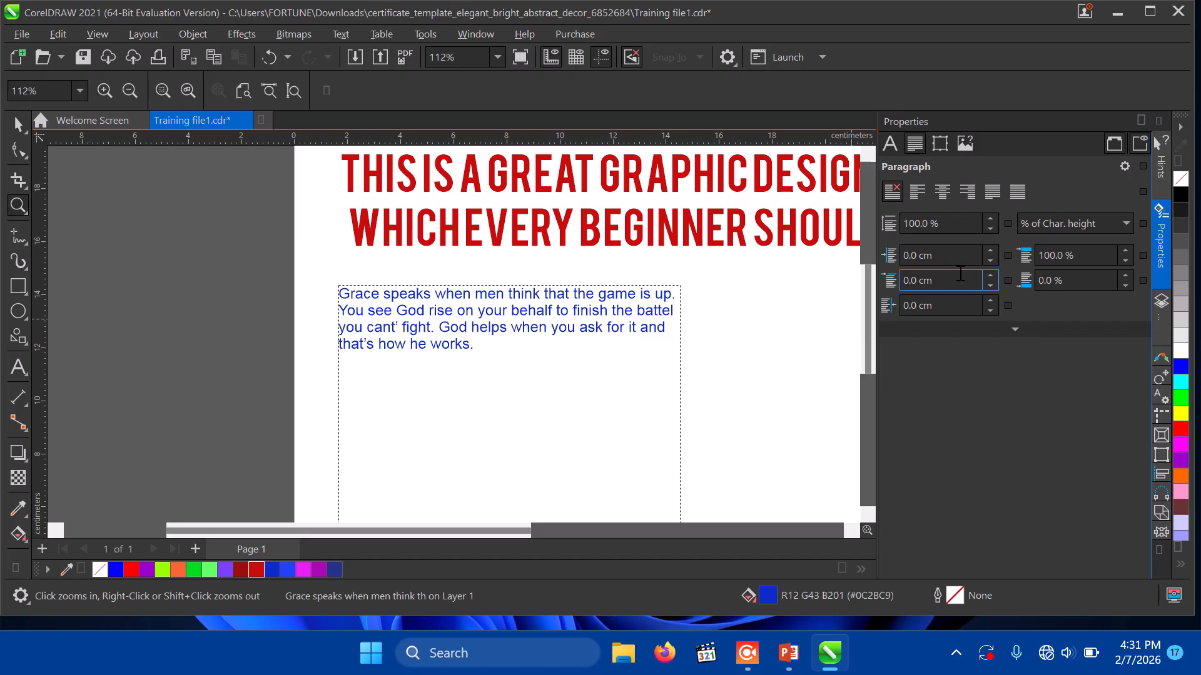
pyautogui.moveTo(988, 255)
pyautogui.mouseDown()
pyautogui.moveTo(992, 229)
pyautogui.moveTo(996, 289)
pyautogui.moveTo(988, 254)
pyautogui.mouseUp()
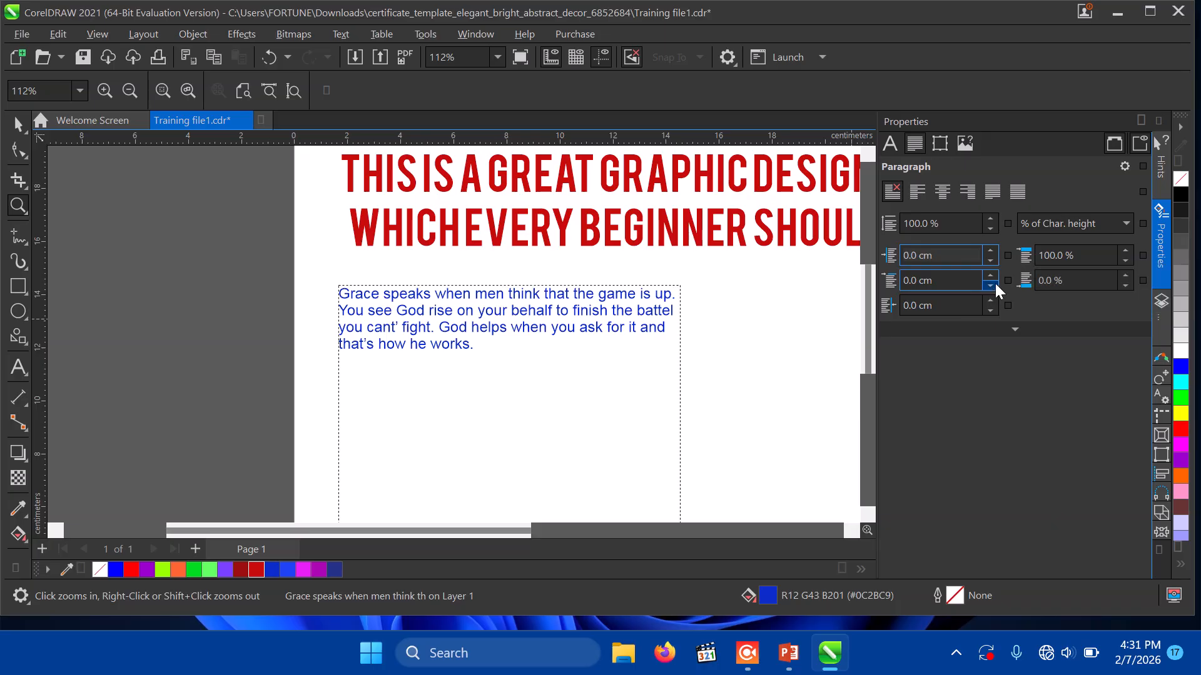
pyautogui.moveTo(988, 280)
pyautogui.mouseDown()
pyautogui.moveTo(988, 266)
pyautogui.moveTo(1002, 336)
pyautogui.moveTo(984, 293)
pyautogui.mouseUp()
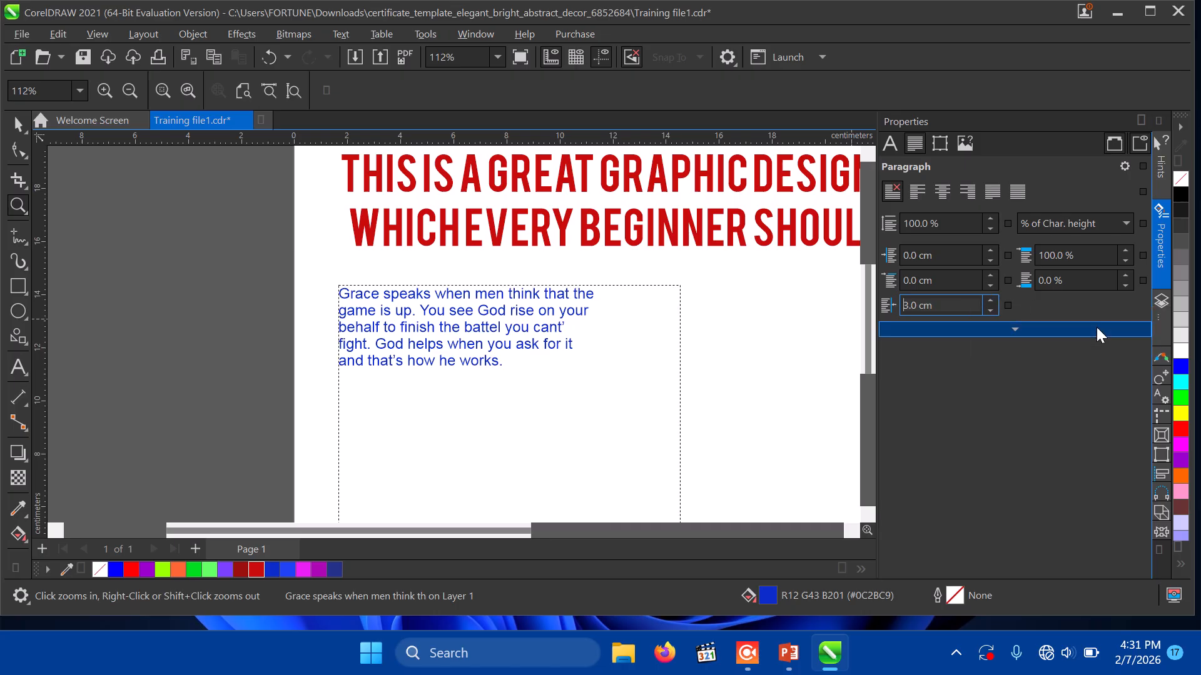
# Step: Undo the paragraph spacing tweak and show the quote's Arial 16 pt character settings
pyautogui.click(1124, 255)
pyautogui.moveTo(1123, 255)
pyautogui.mouseDown()
pyautogui.moveTo(1123, 232)
pyautogui.moveTo(1124, 270)
pyautogui.moveTo(1124, 232)
pyautogui.moveTo(1123, 257)
pyautogui.mouseUp()
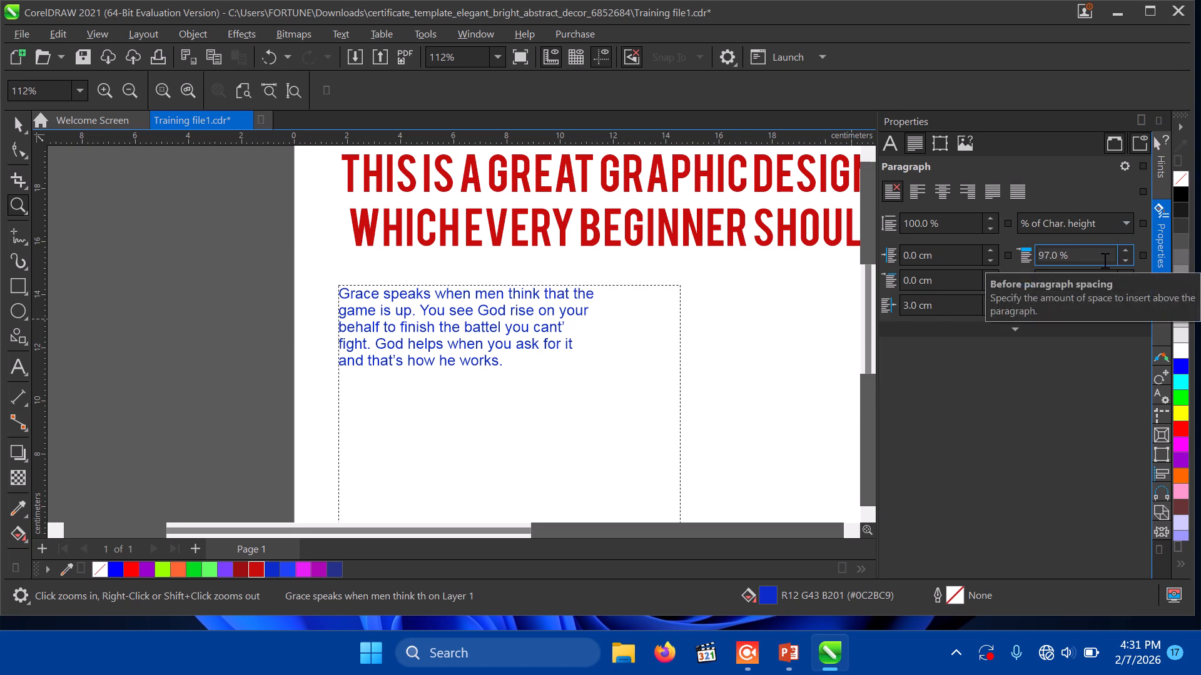
pyautogui.click(785, 407)
pyautogui.rightClick(786, 407)
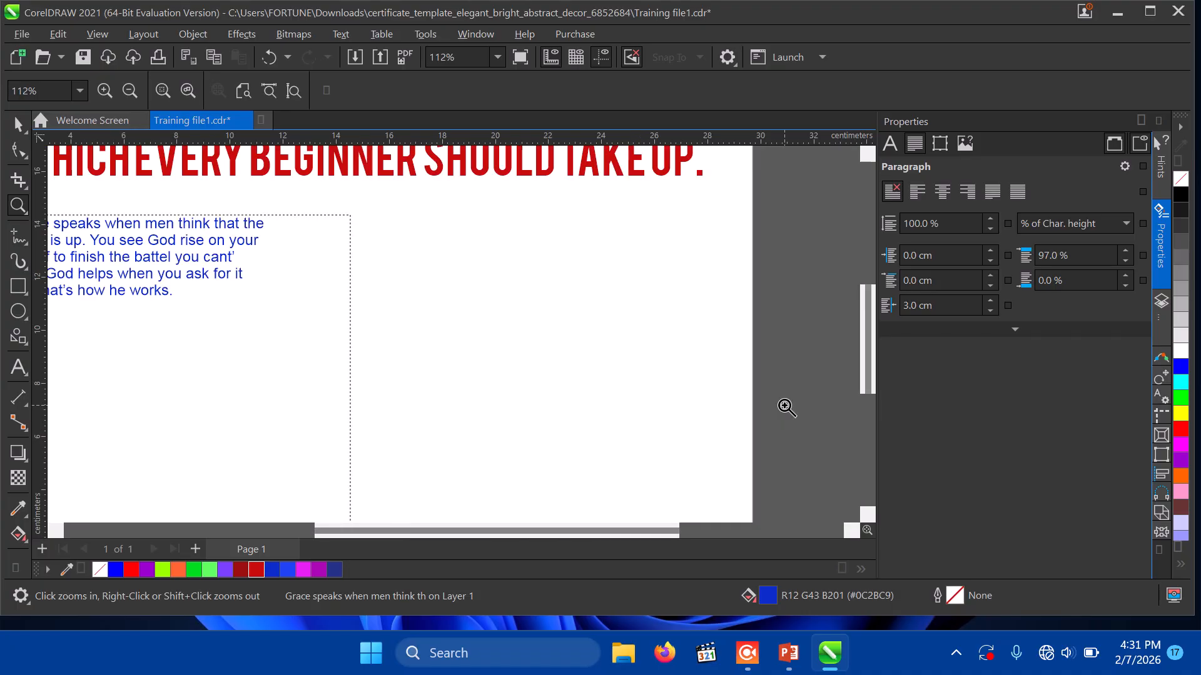
pyautogui.hotkey('ctrl', 'z')
pyautogui.click(1125, 287)
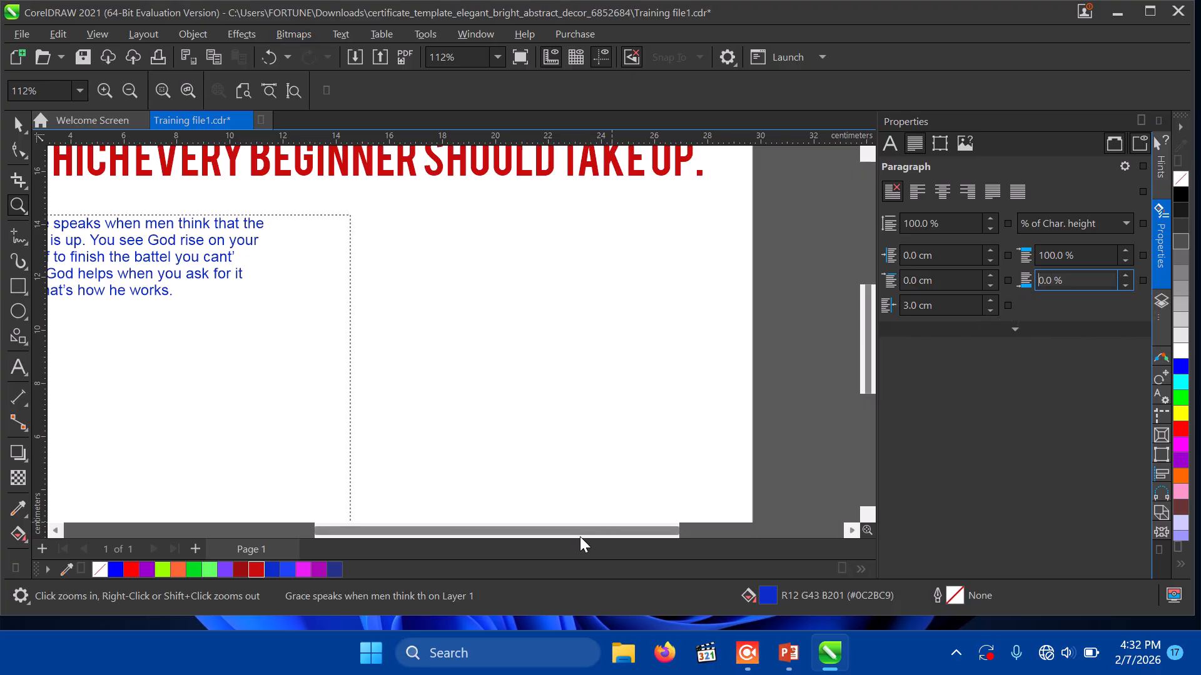
pyautogui.moveTo(579, 535); pyautogui.dragTo(486, 561)
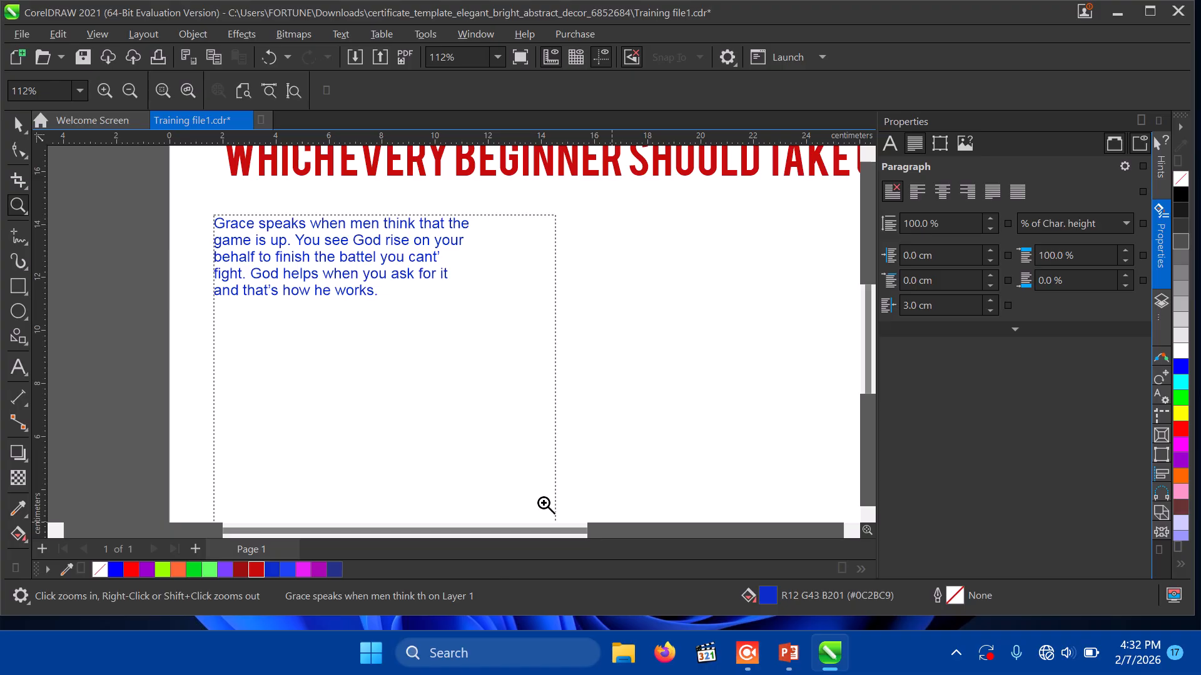
pyautogui.click(889, 141)
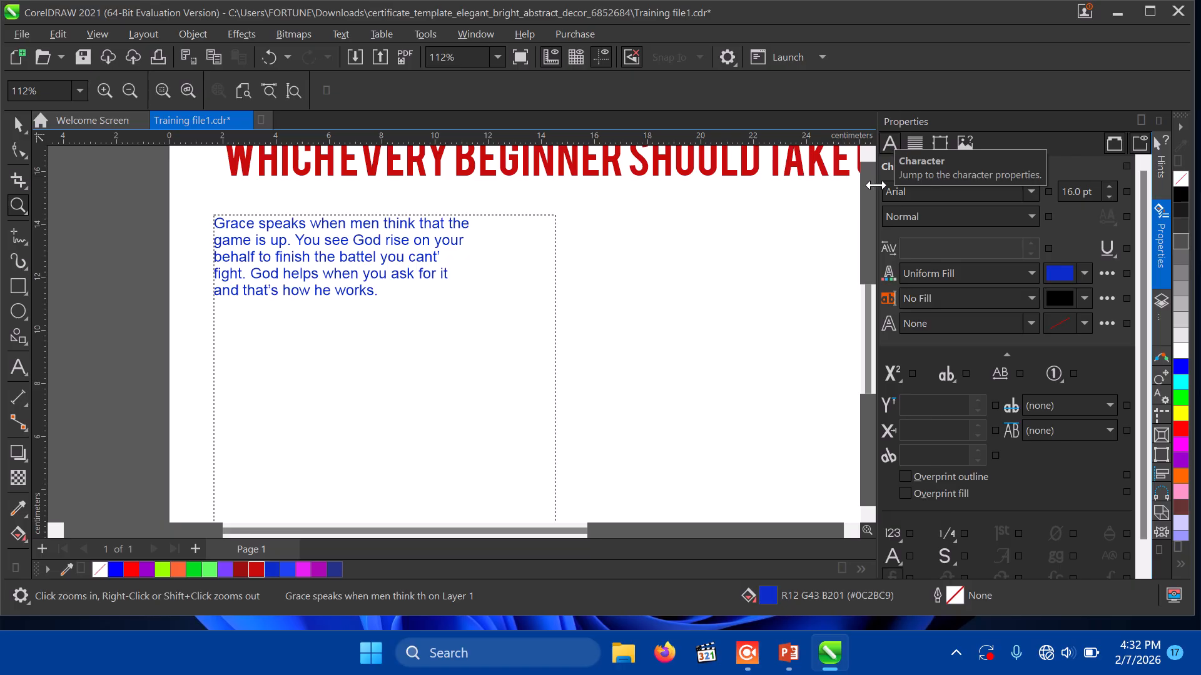
pyautogui.scroll(-1, 1139, 238)
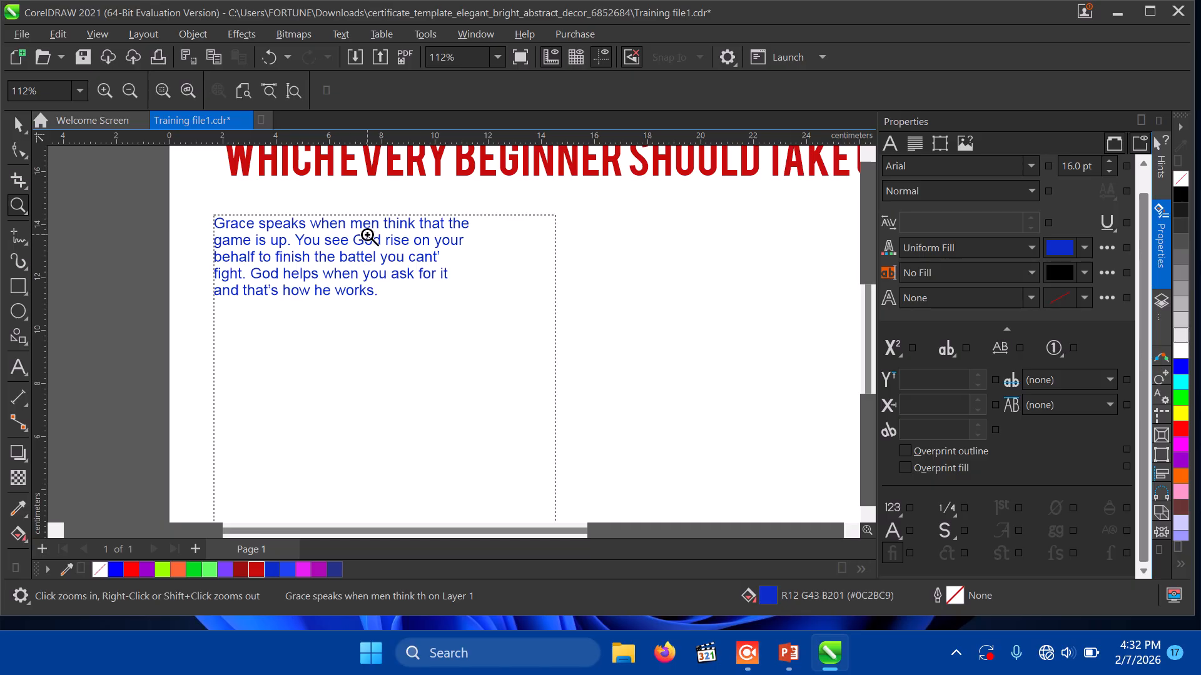
# Step: Select the quote's first letter G and make it a drop cap spanning three lines
pyautogui.click(18, 367)
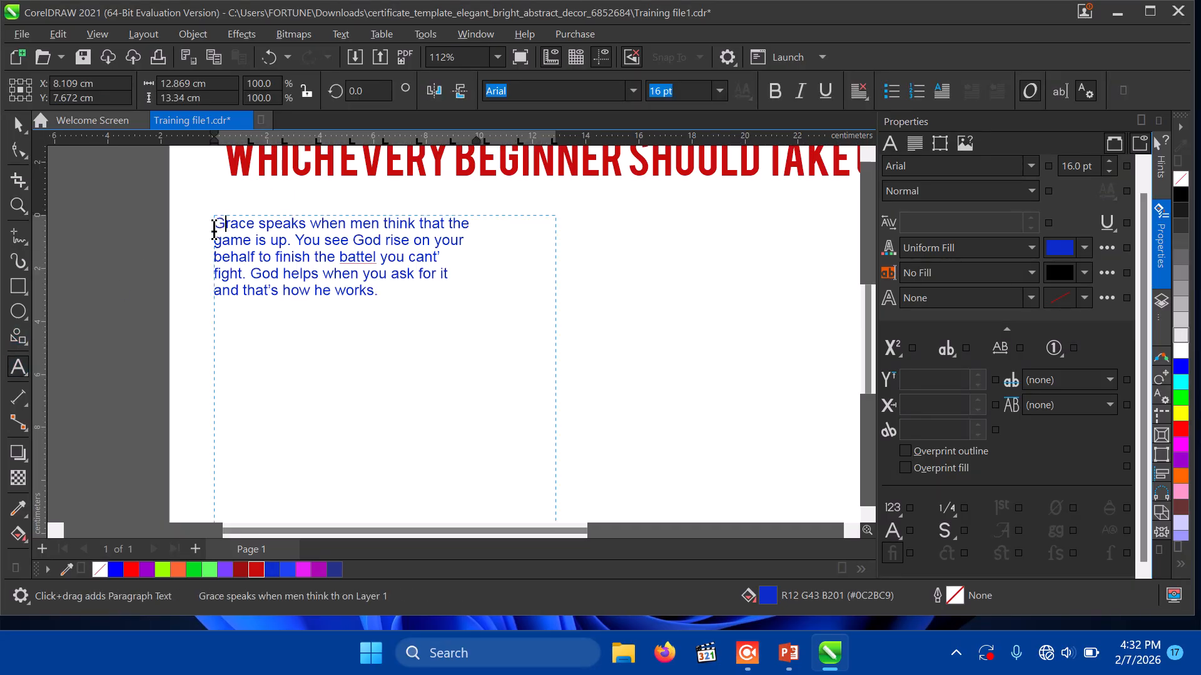
pyautogui.moveTo(223, 229); pyautogui.dragTo(208, 229)
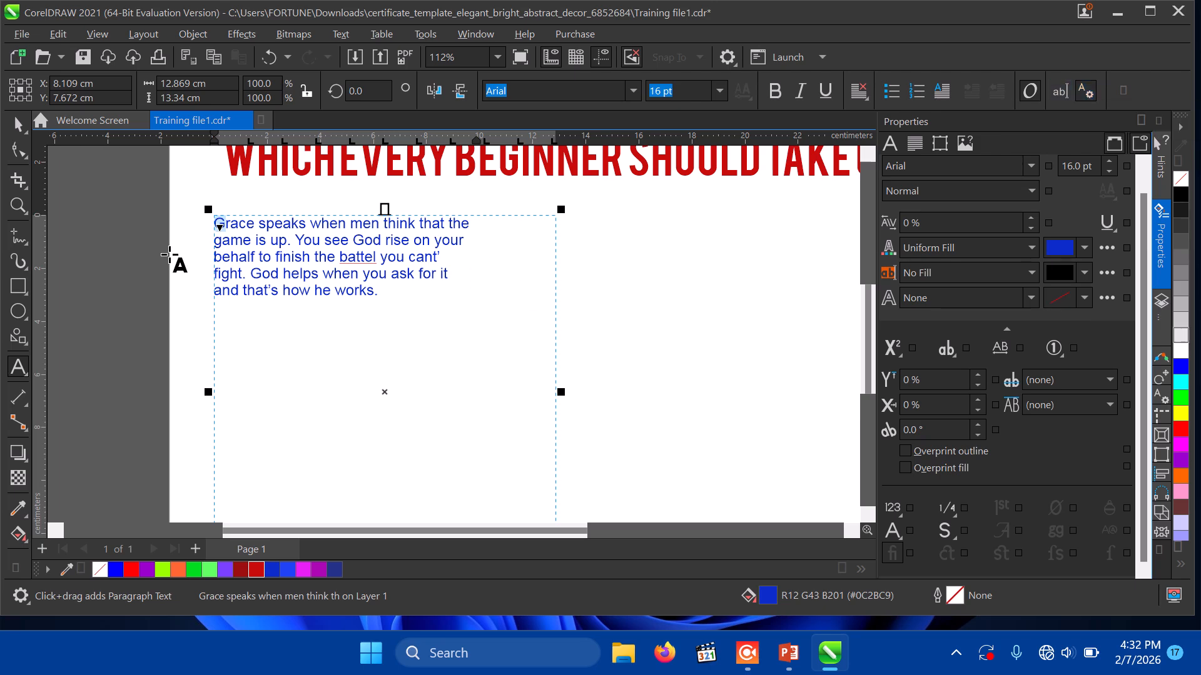
pyautogui.click(268, 244)
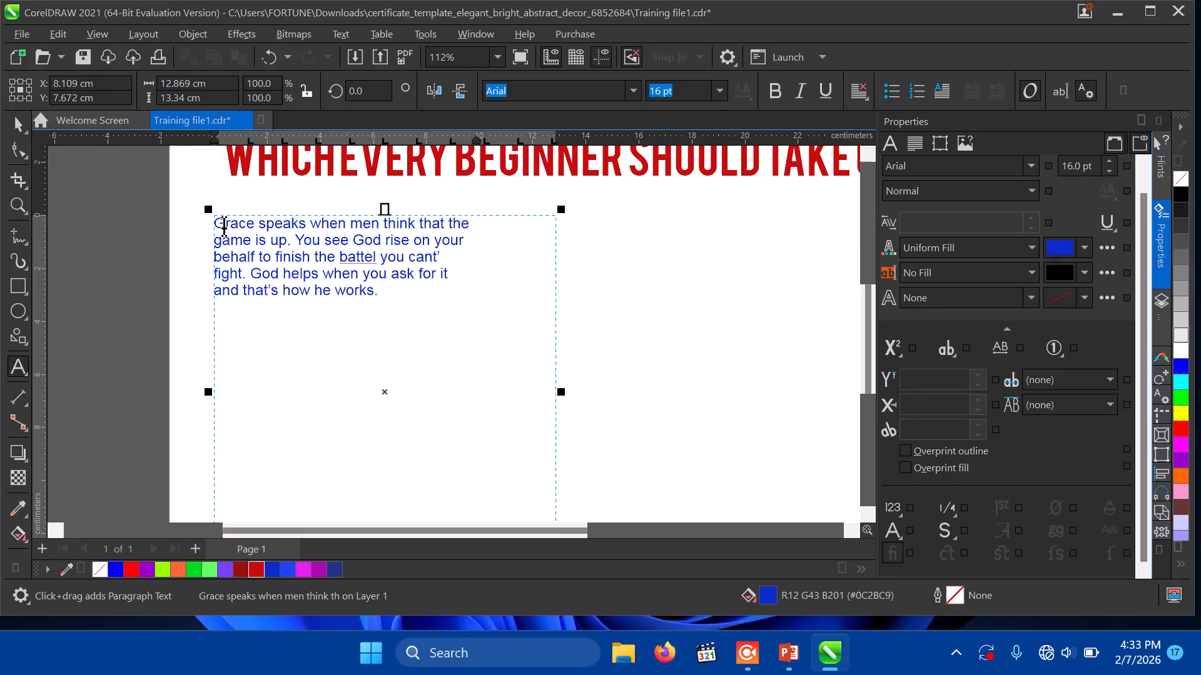
pyautogui.moveTo(224, 226); pyautogui.dragTo(214, 226)
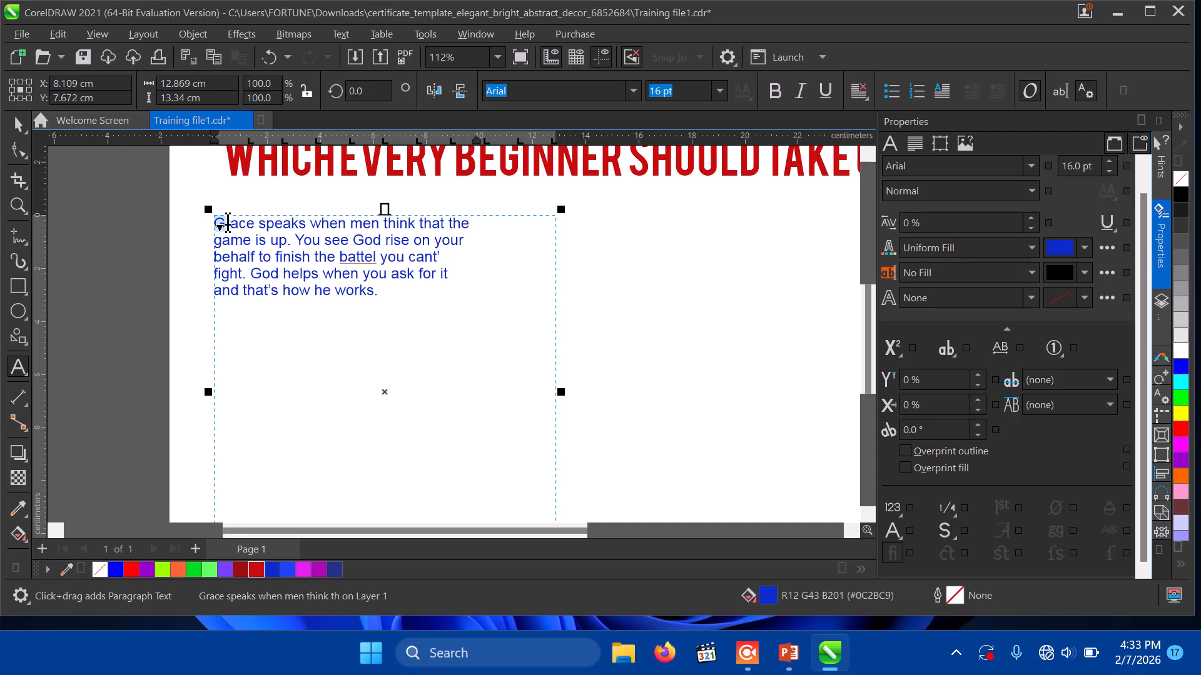
pyautogui.click(227, 223)
pyautogui.moveTo(227, 223); pyautogui.dragTo(208, 224)
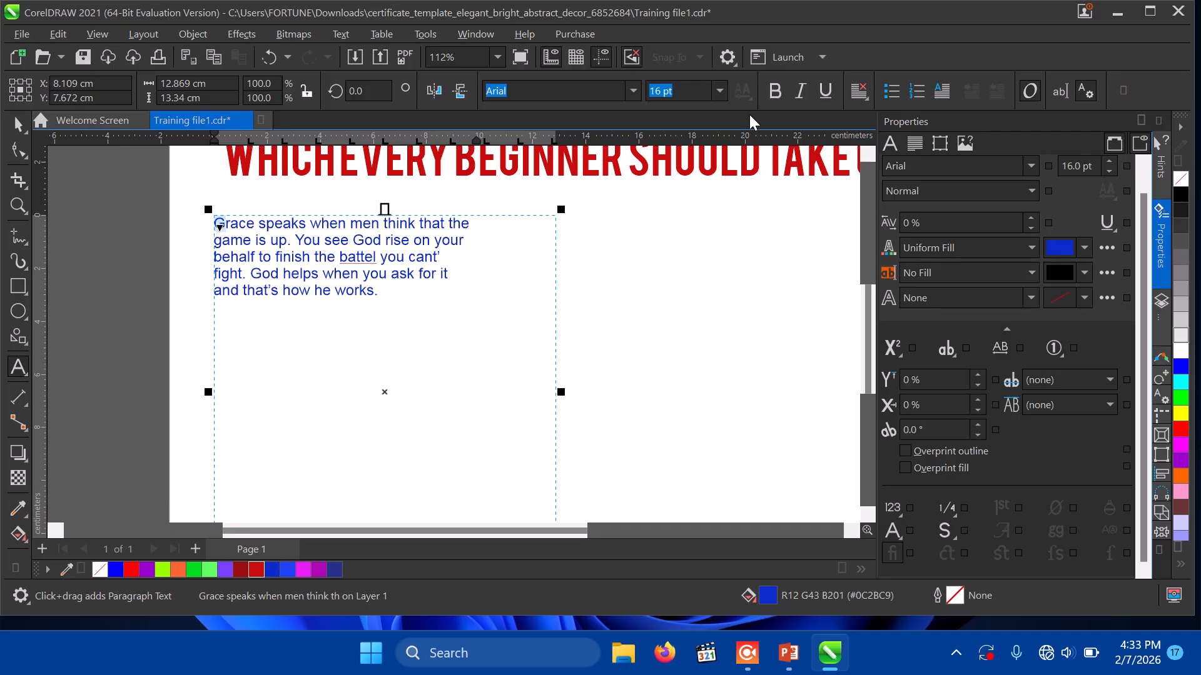
pyautogui.click(944, 95)
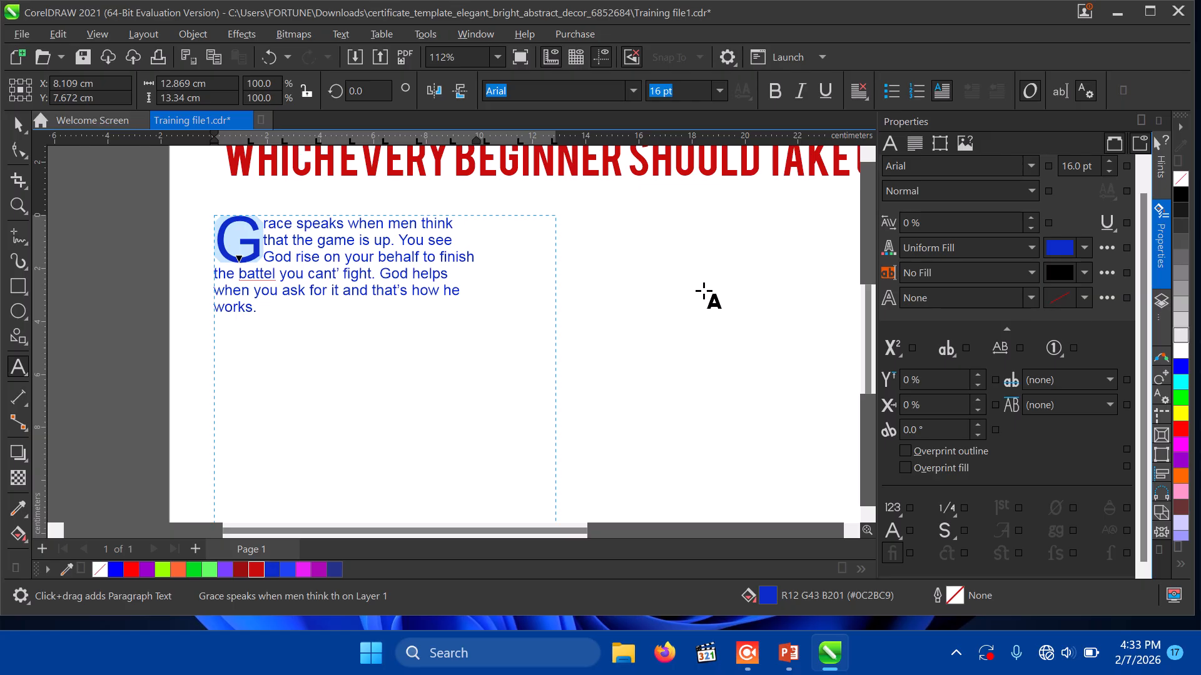
# Step: Set the blue paragraph's right indent to 0 cm
pyautogui.click(373, 274)
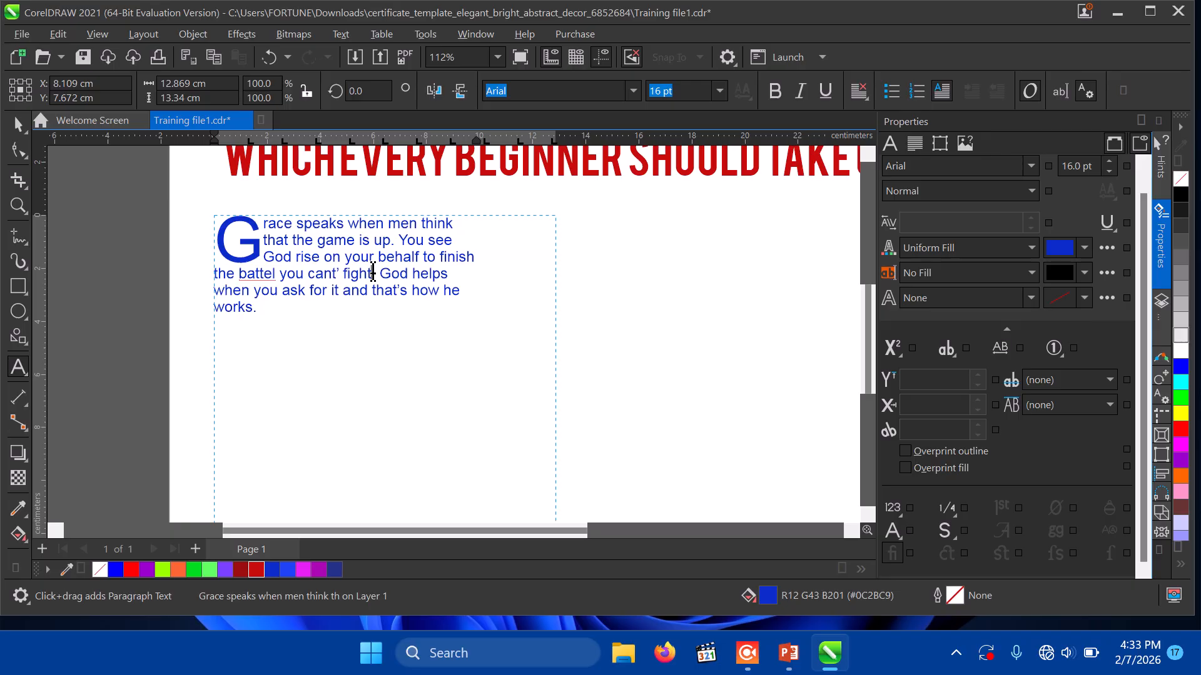
pyautogui.click(913, 148)
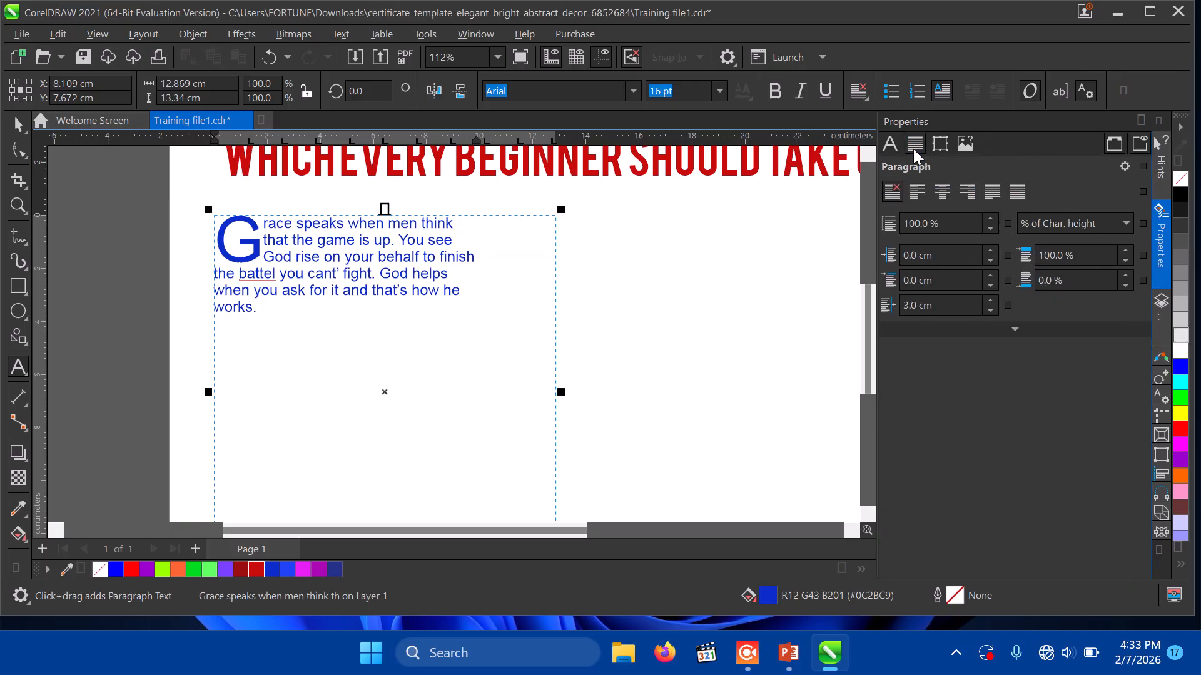
pyautogui.click(1037, 281)
pyautogui.click(976, 307)
pyautogui.click(992, 312)
pyautogui.click(992, 312)
pyautogui.click(992, 313)
pyautogui.click(992, 313)
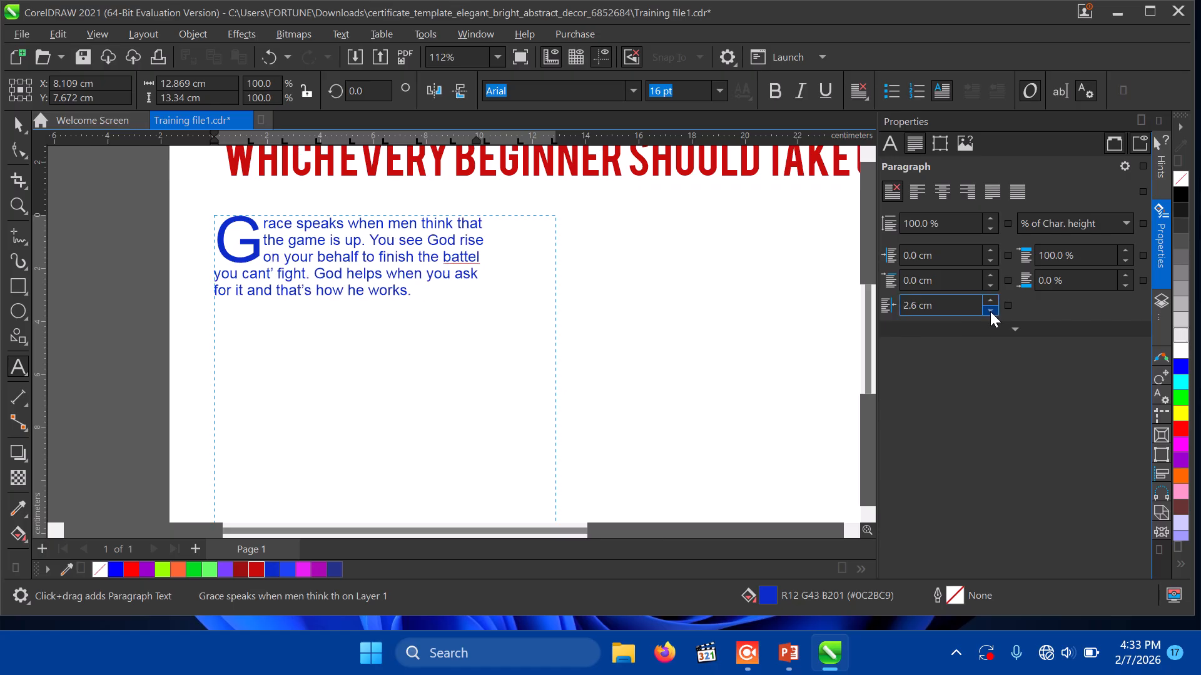
pyautogui.click(991, 312)
pyautogui.click(991, 313)
pyautogui.click(991, 313)
pyautogui.click(991, 312)
pyautogui.click(991, 313)
pyautogui.click(991, 312)
pyautogui.click(991, 313)
pyautogui.click(991, 312)
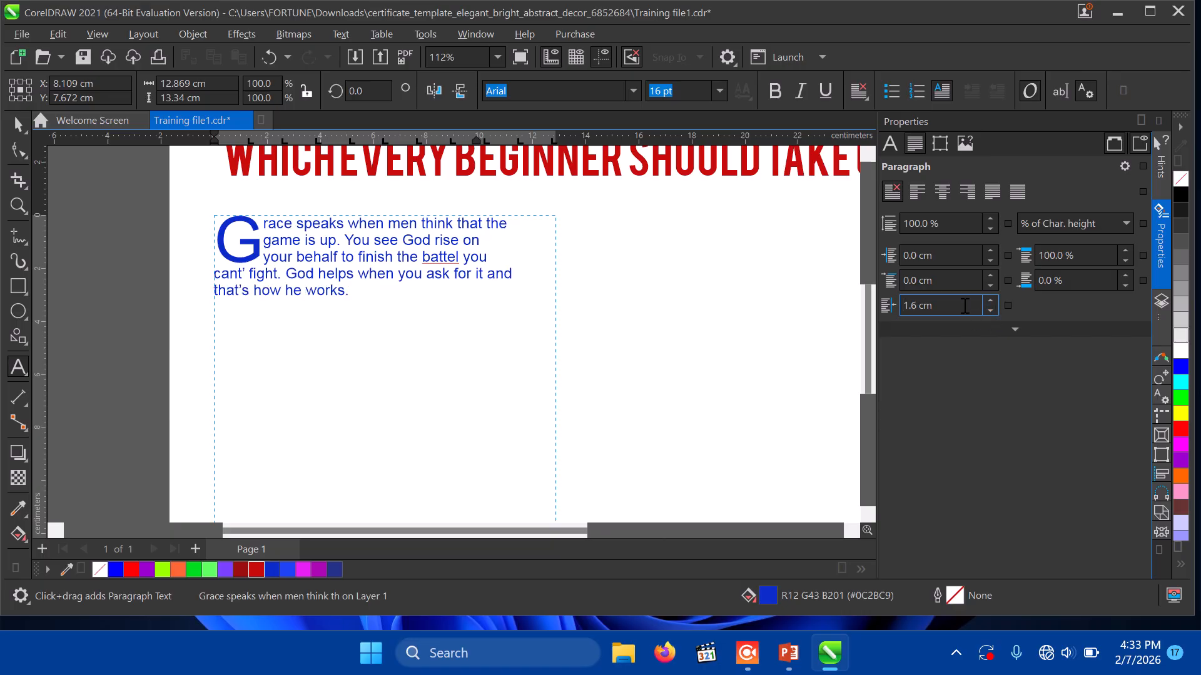
pyautogui.doubleClick(965, 306)
pyautogui.write('0')
pyautogui.press('Return')
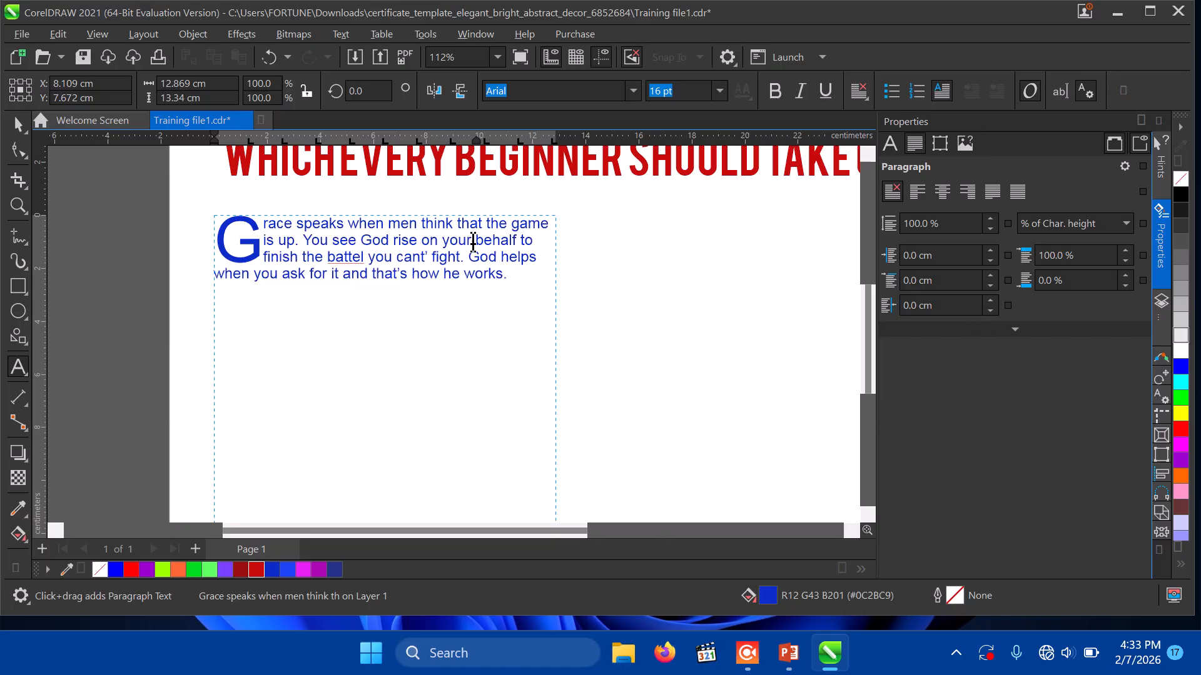
# Step: Correct 'battel' to 'battle' and save the training file
pyautogui.click(353, 258)
pyautogui.write('l')
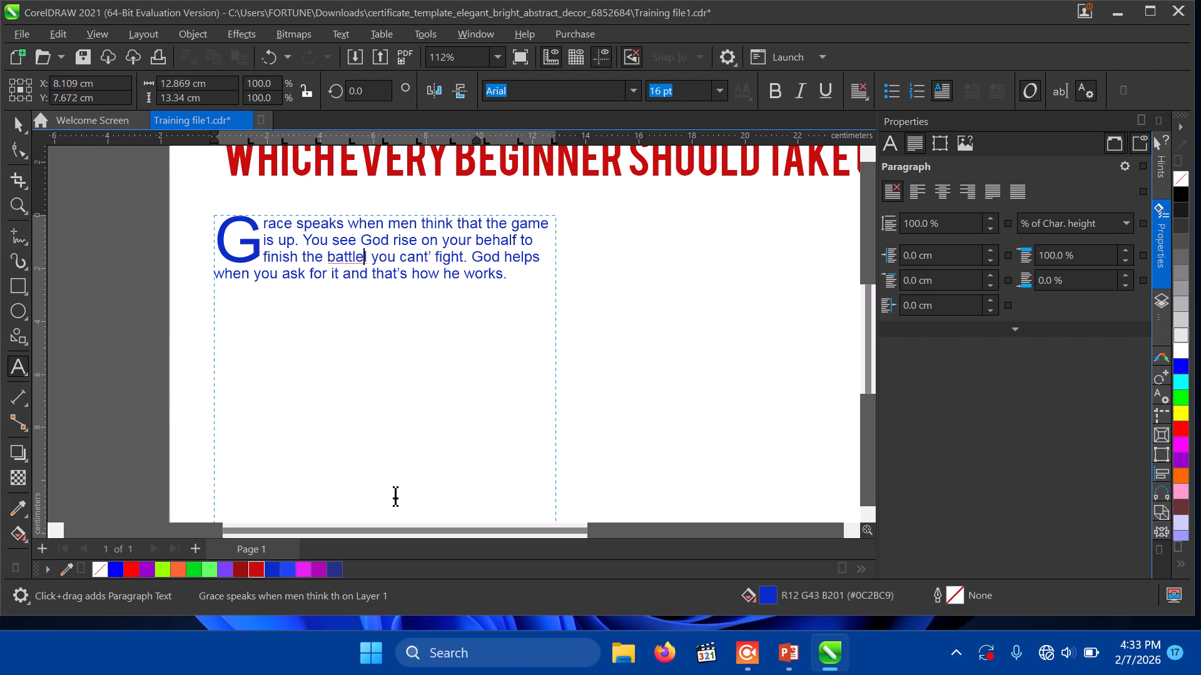
pyautogui.press('BackSpace')
pyautogui.hotkey('ctrl', 'space')
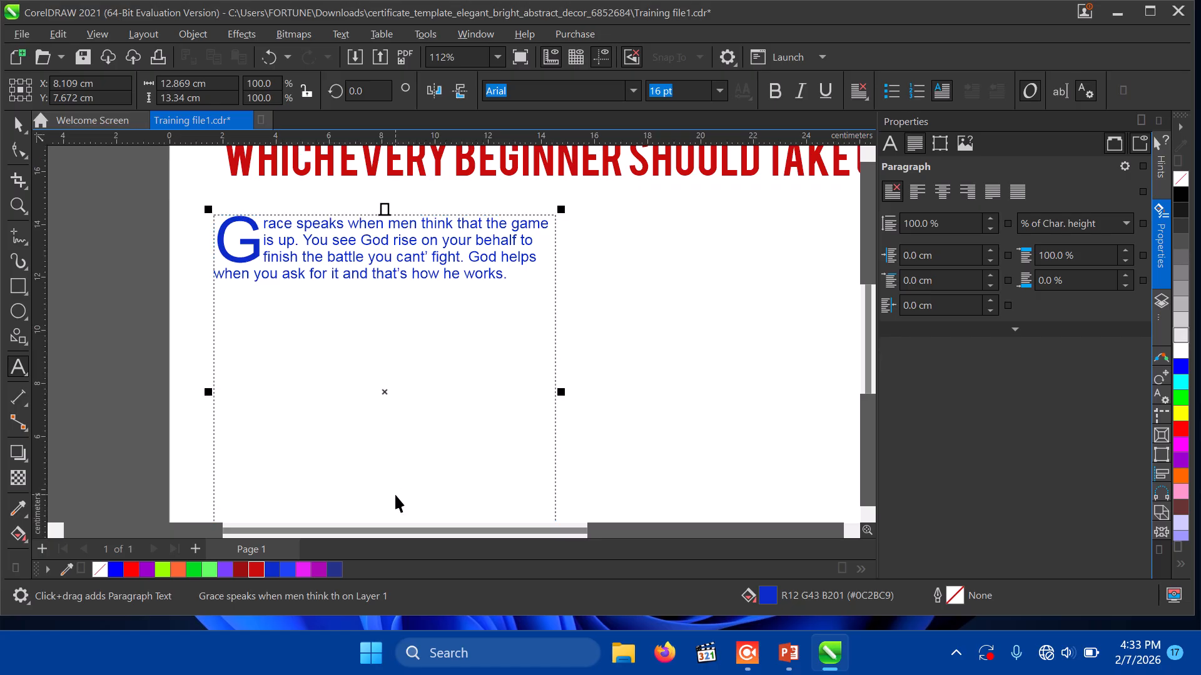
pyautogui.hotkey('ctrl', 's')
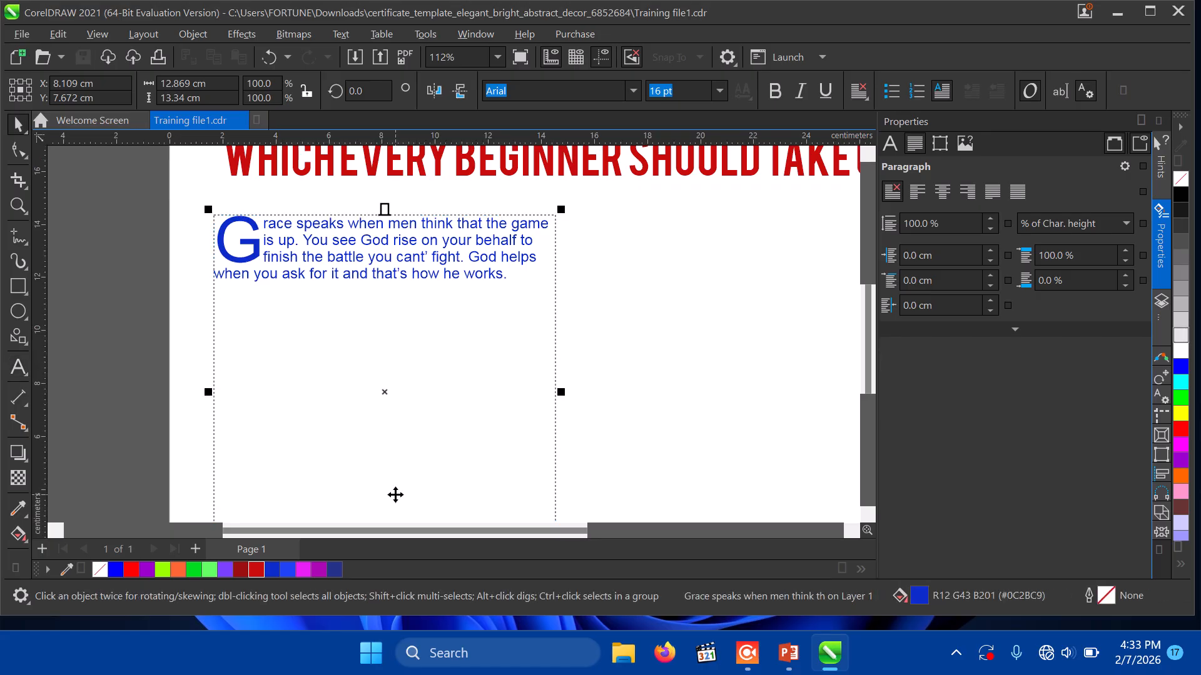
# Step: Select the red headline and raise its character spacing to 12%
pyautogui.click(866, 156)
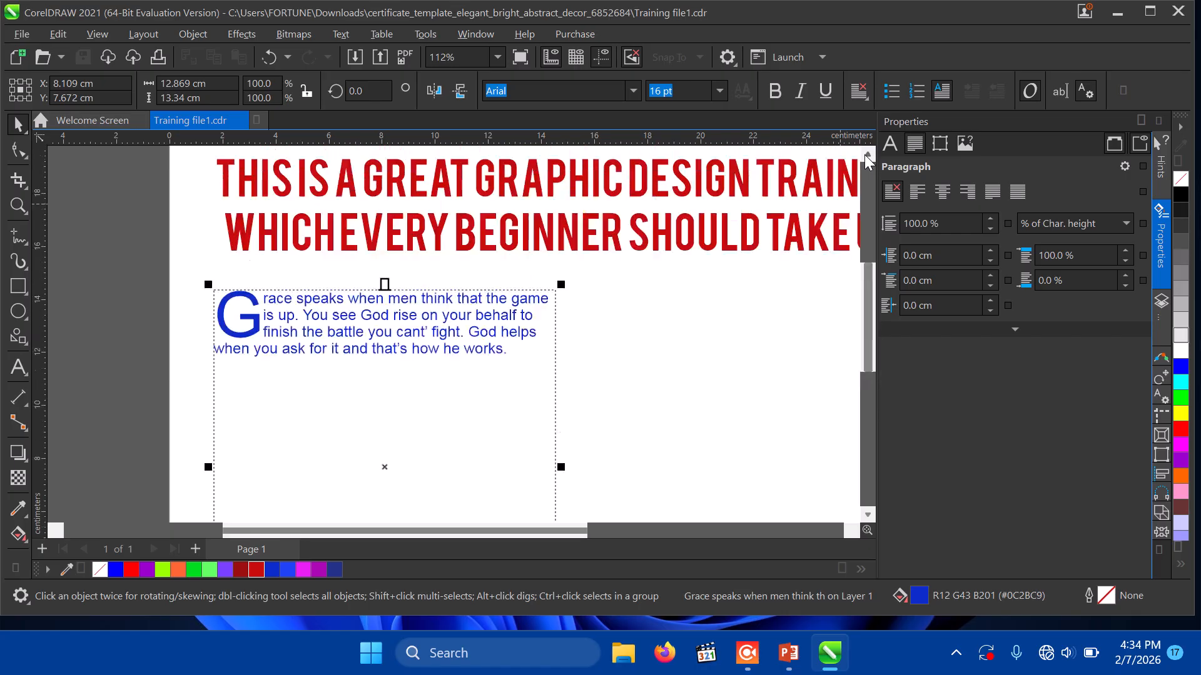
pyautogui.click(867, 156)
pyautogui.click(470, 308)
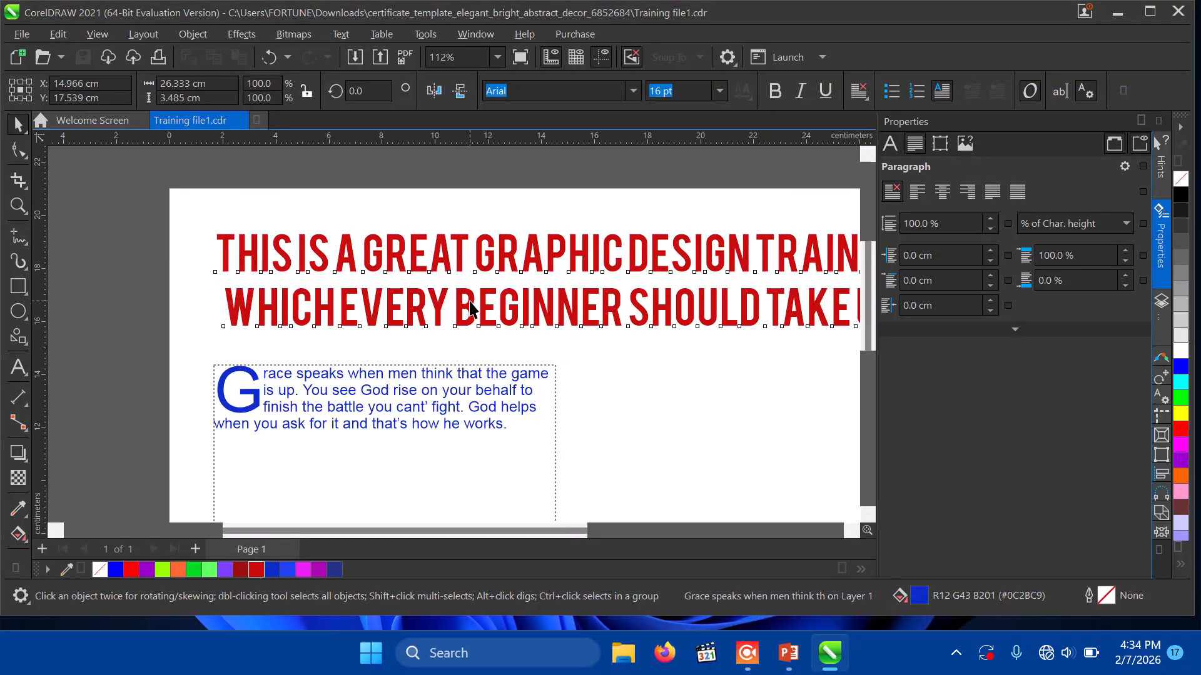
pyautogui.click(457, 307)
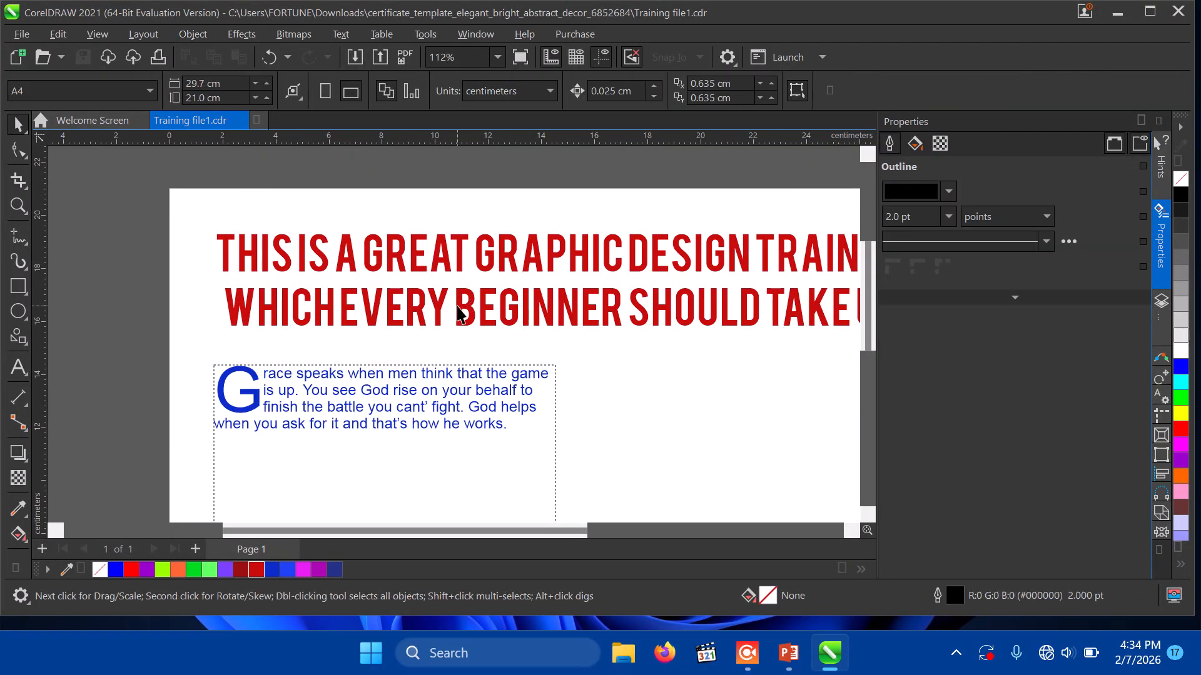
pyautogui.click(458, 308)
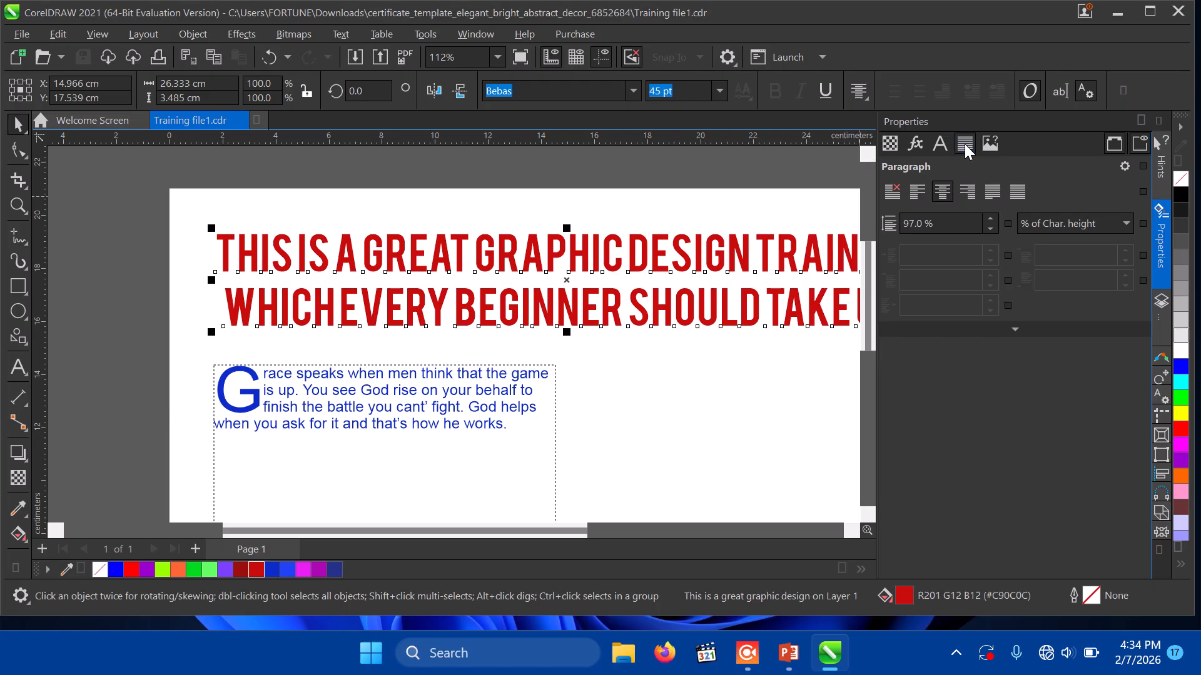
pyautogui.click(1016, 332)
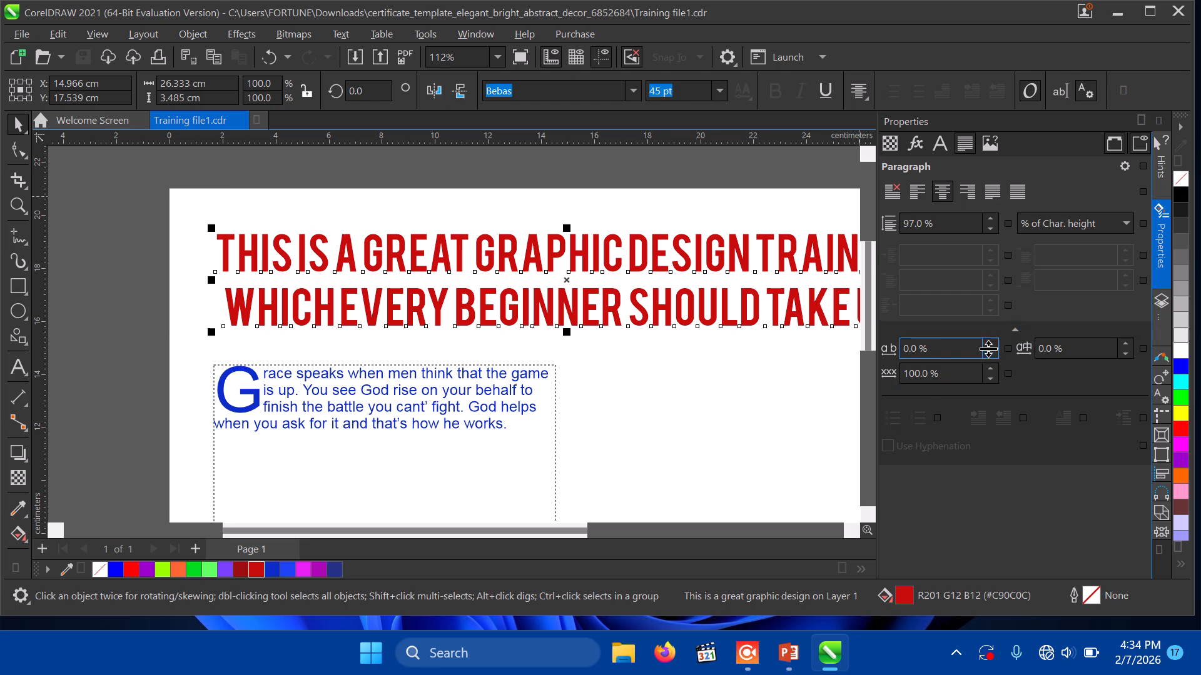
pyautogui.click(990, 347)
pyautogui.click(990, 347)
pyautogui.click(990, 346)
pyautogui.click(991, 347)
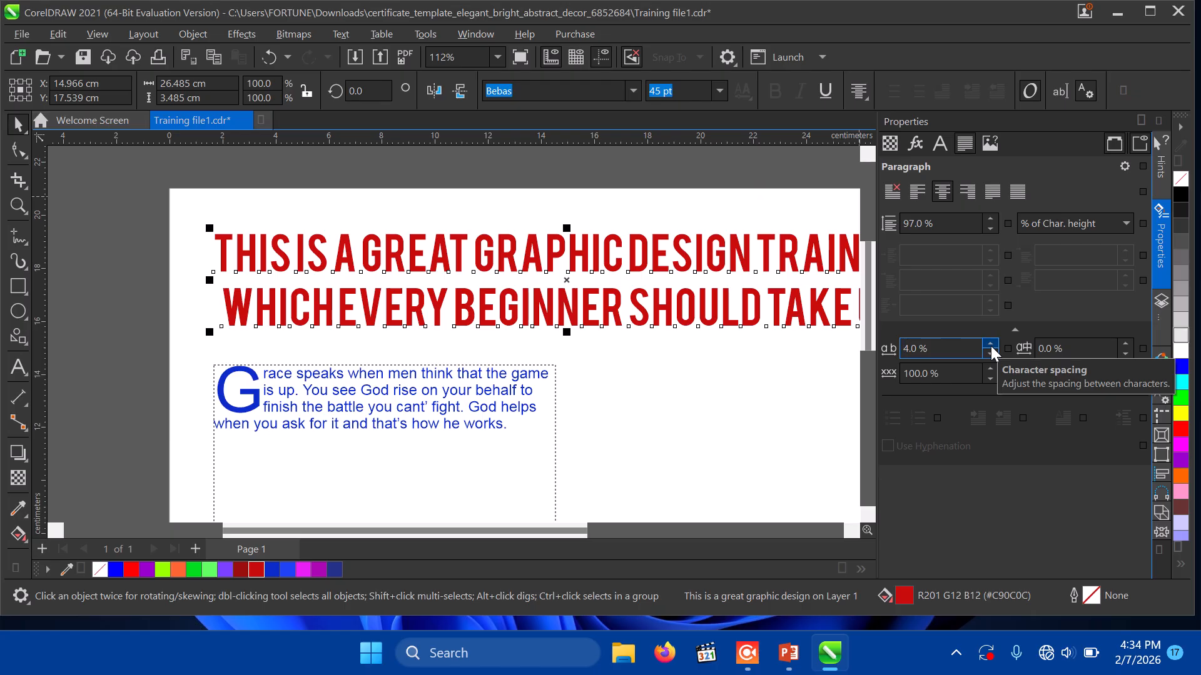
pyautogui.click(991, 347)
pyautogui.click(990, 346)
pyautogui.click(991, 347)
pyautogui.click(991, 347)
pyautogui.click(991, 347)
pyautogui.click(991, 347)
pyautogui.click(991, 346)
pyautogui.click(991, 346)
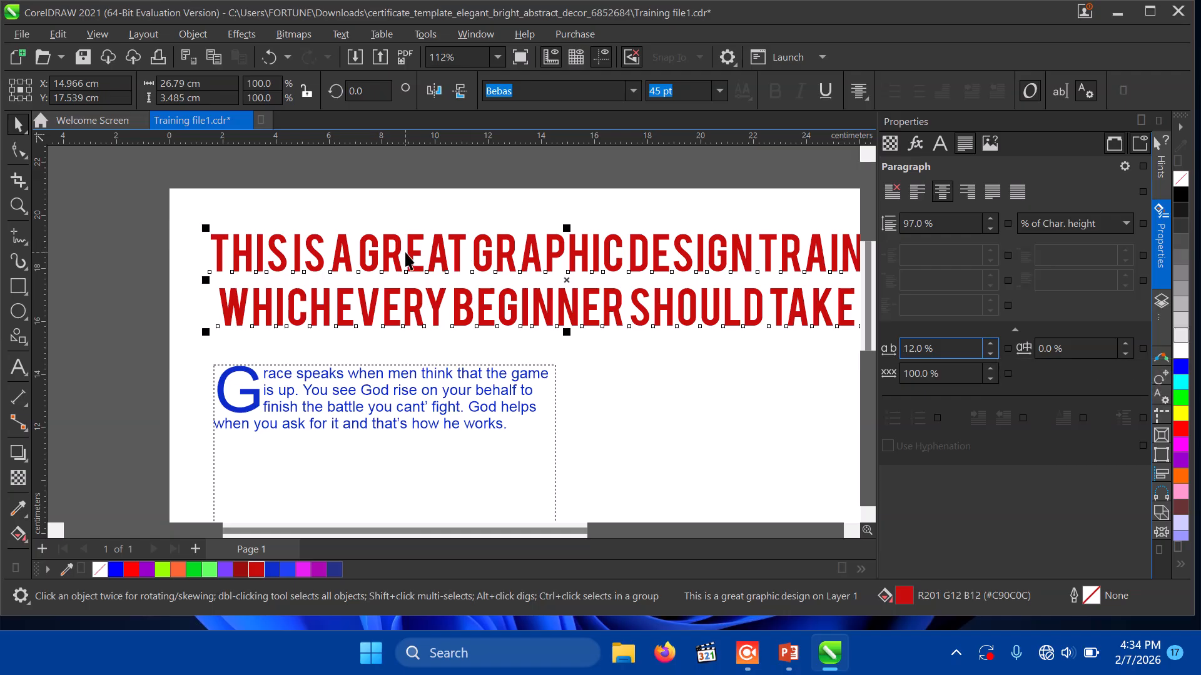
pyautogui.press('Escape')
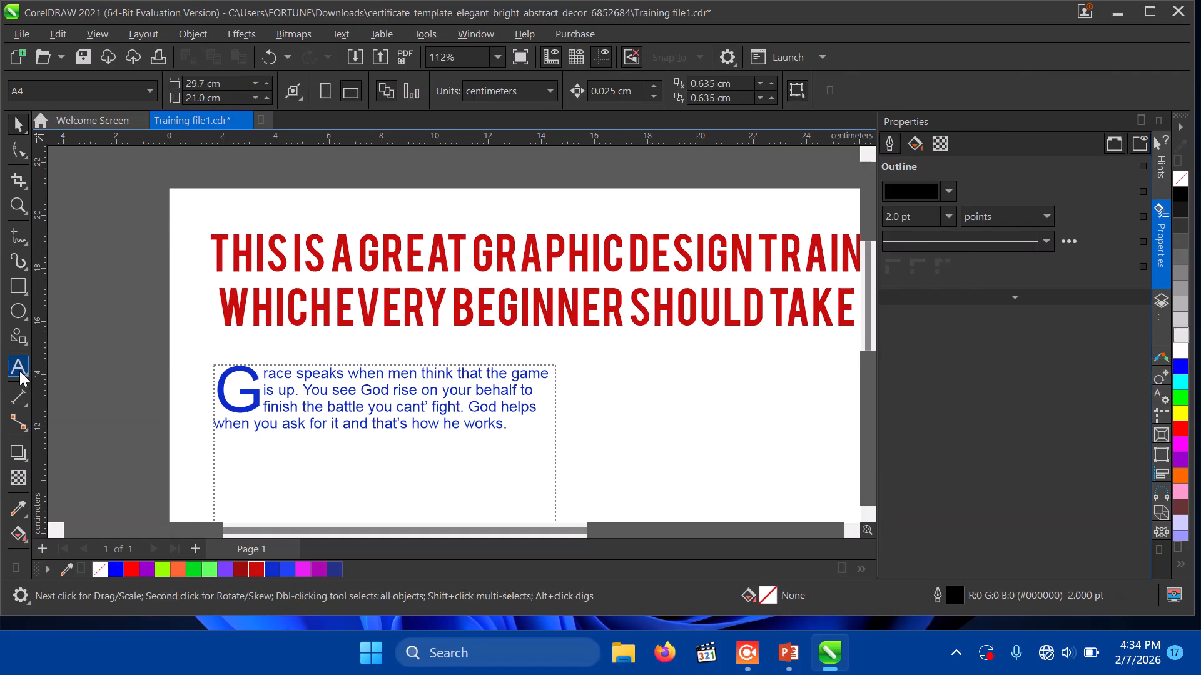
# Step: Add the word 'GOOD' right of the paragraph, scale it to about 63.9 pt and make it bold
pyautogui.click(20, 375)
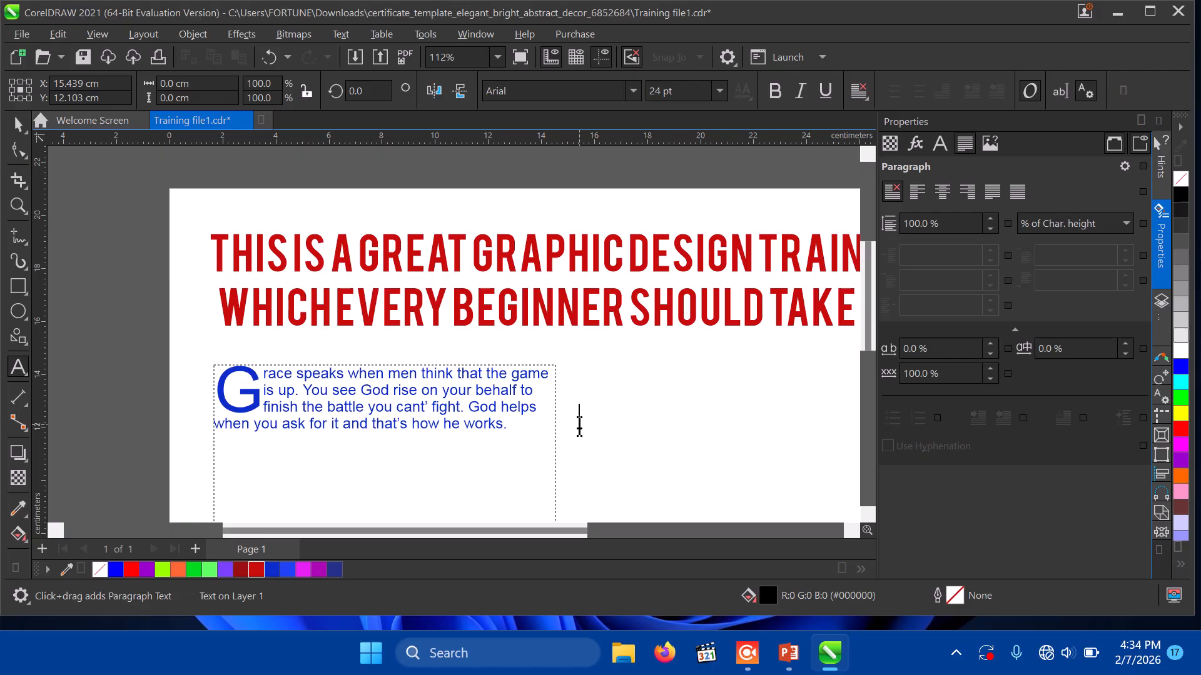
pyautogui.click(579, 420)
pyautogui.write('good')
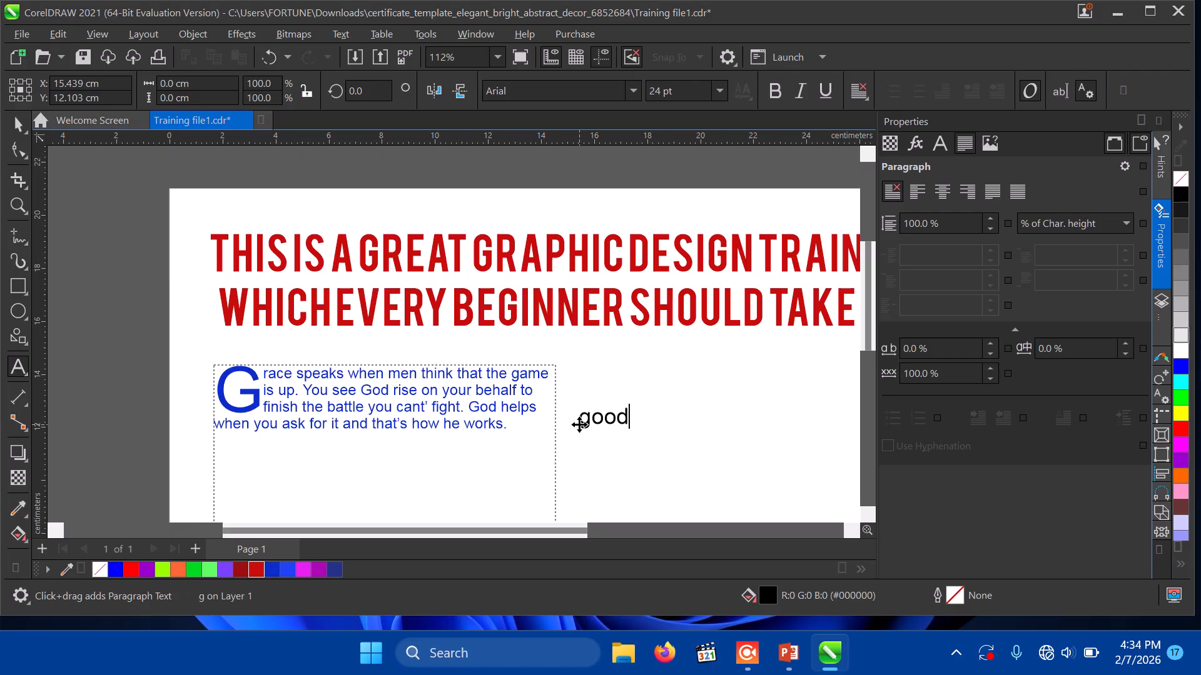
pyautogui.press('BackSpace')
pyautogui.press('BackSpace')
pyautogui.press('BackSpace')
pyautogui.press('BackSpace')
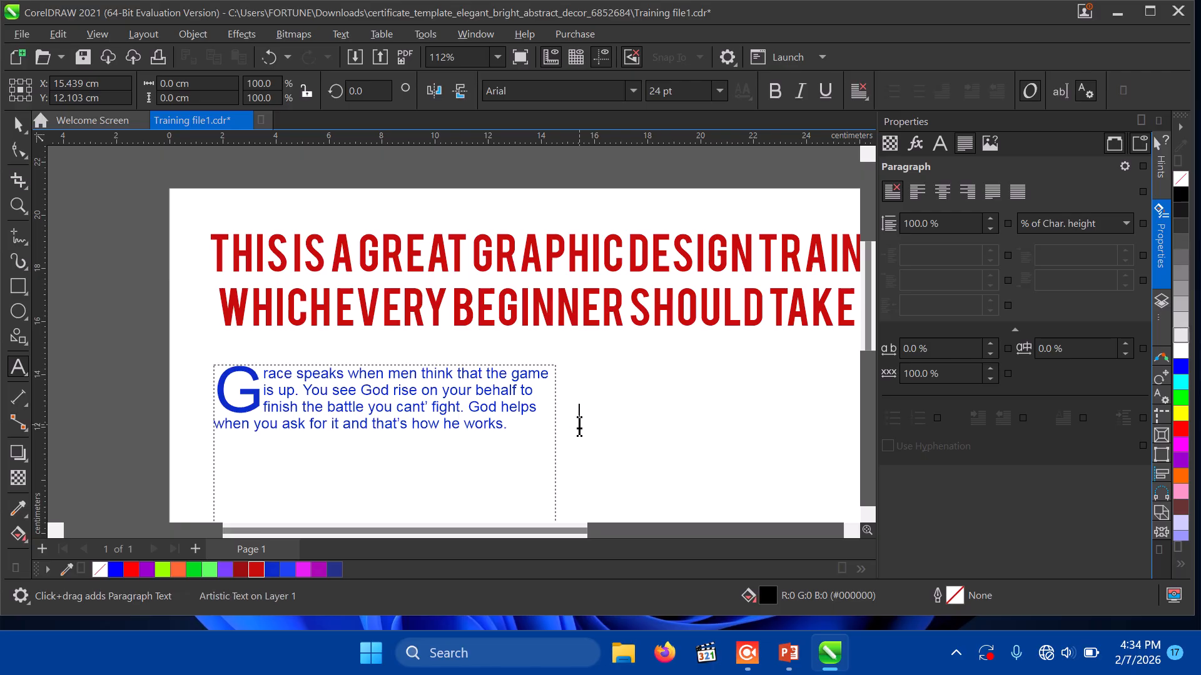
pyautogui.write('GOOD')
pyautogui.press('Escape')
pyautogui.click(18, 124)
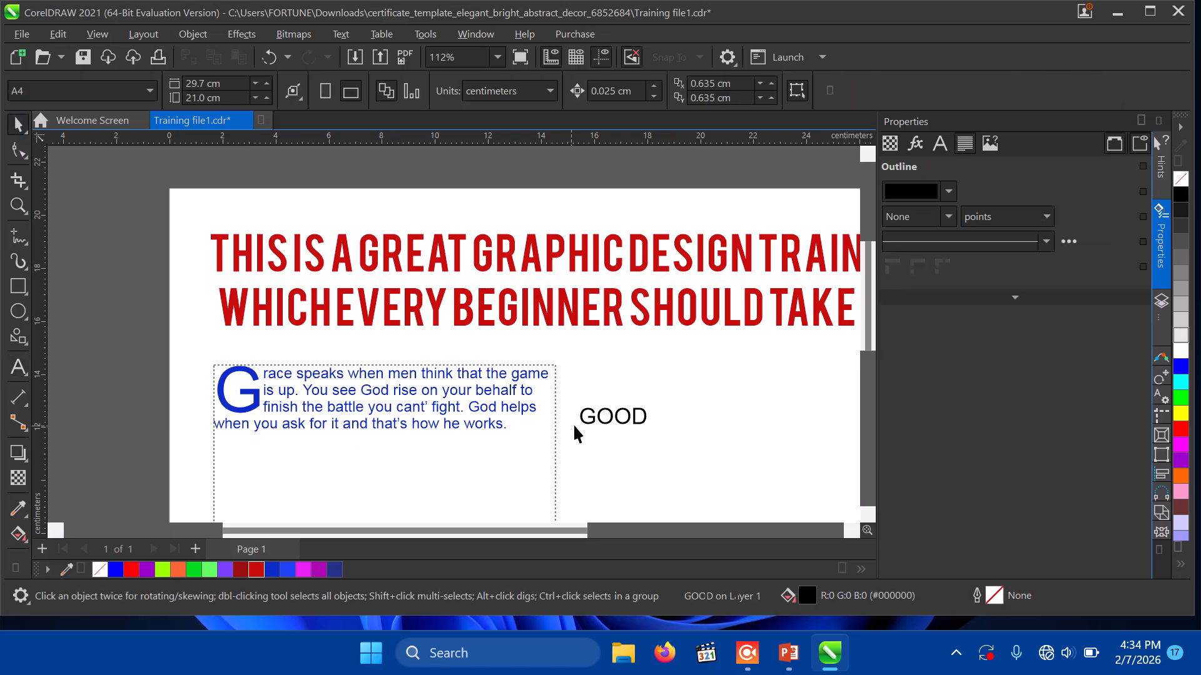
pyautogui.click(597, 419)
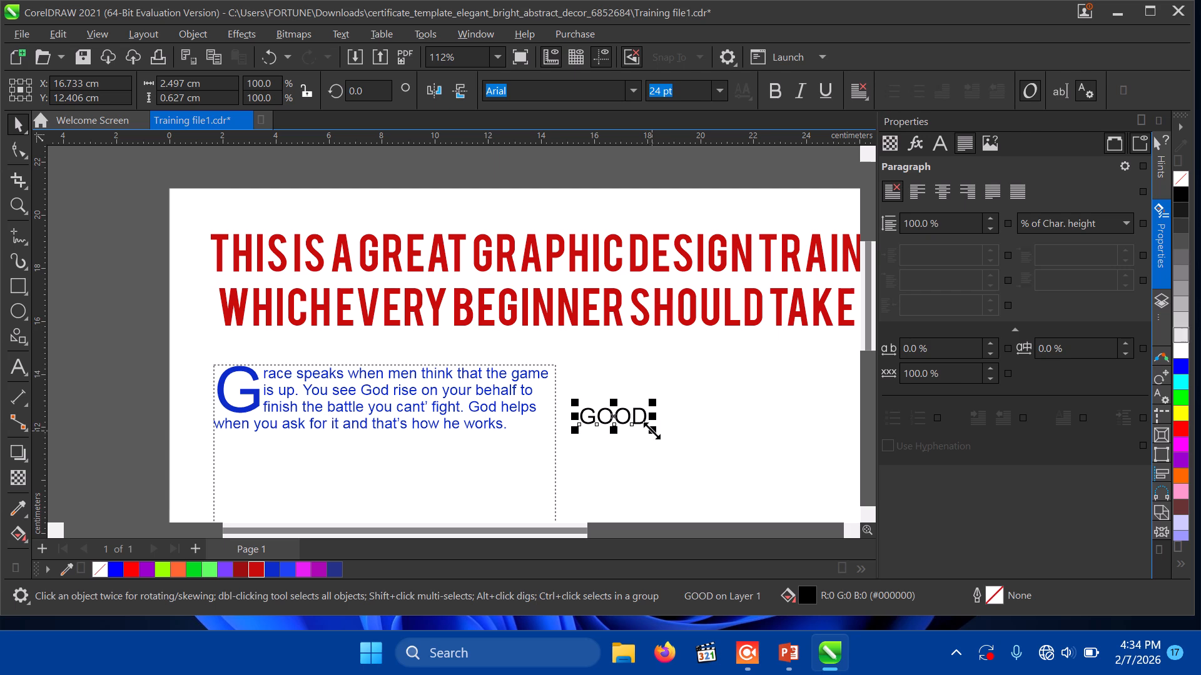
pyautogui.moveTo(652, 431); pyautogui.dragTo(761, 498)
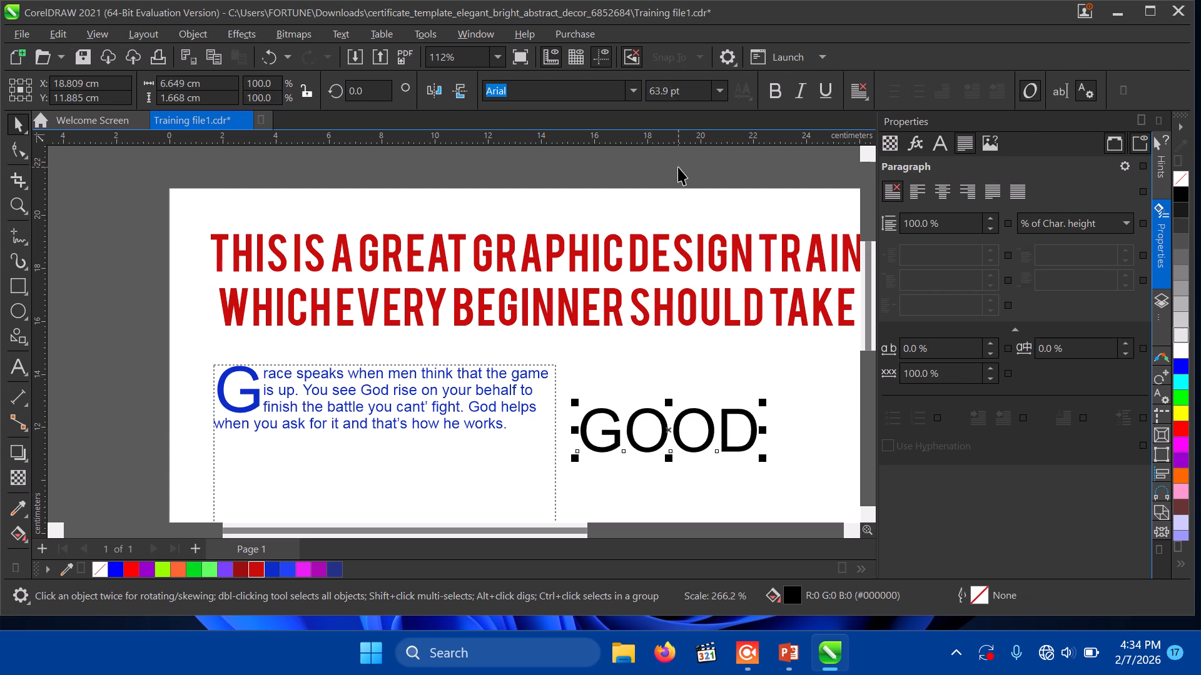
pyautogui.click(774, 92)
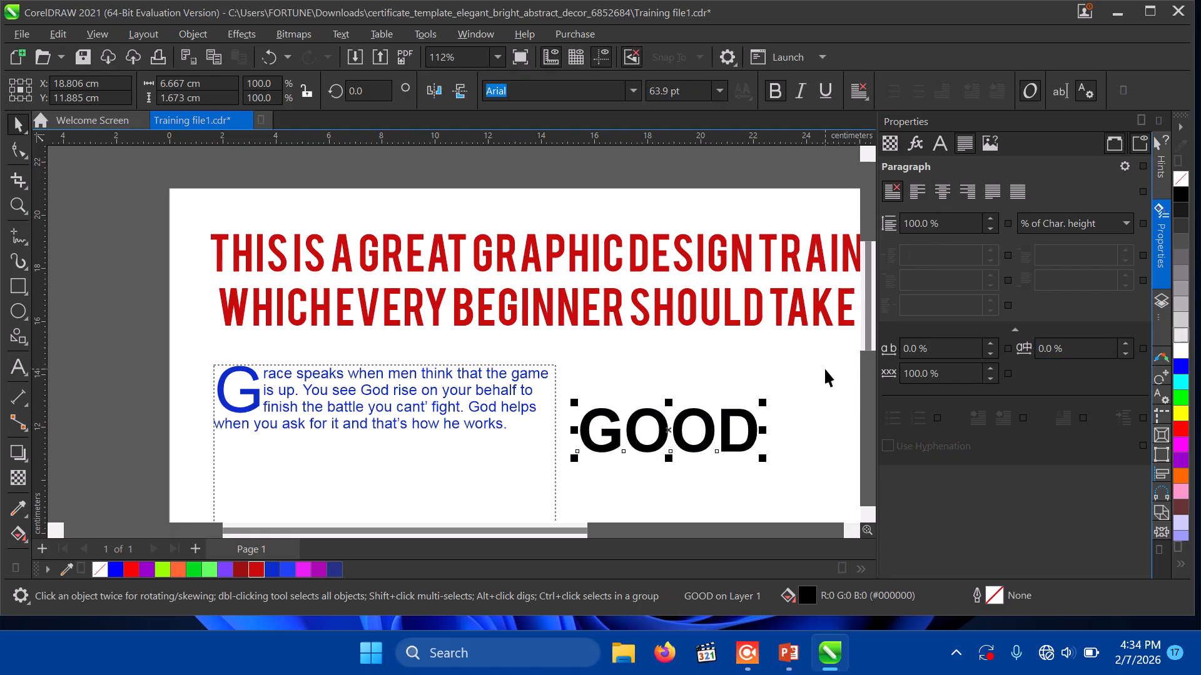
# Step: Try wider letter spacing on GOOD, setting character spacing to 50%
pyautogui.click(989, 344)
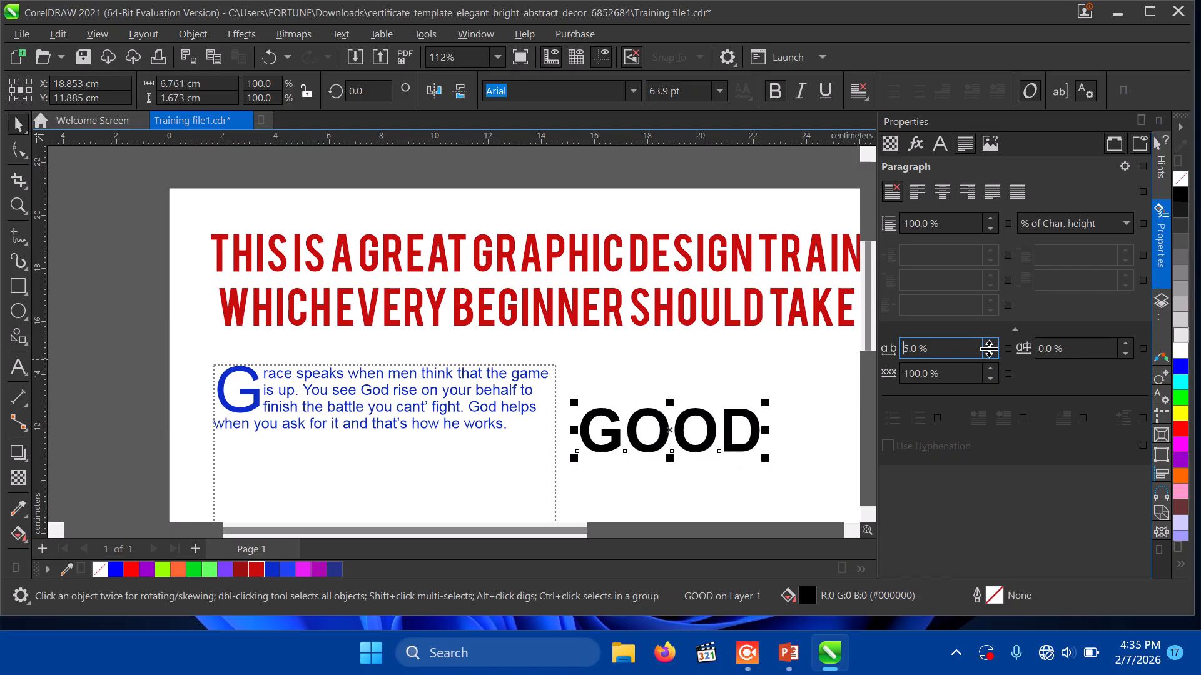
pyautogui.moveTo(989, 344); pyautogui.dragTo(988, 291)
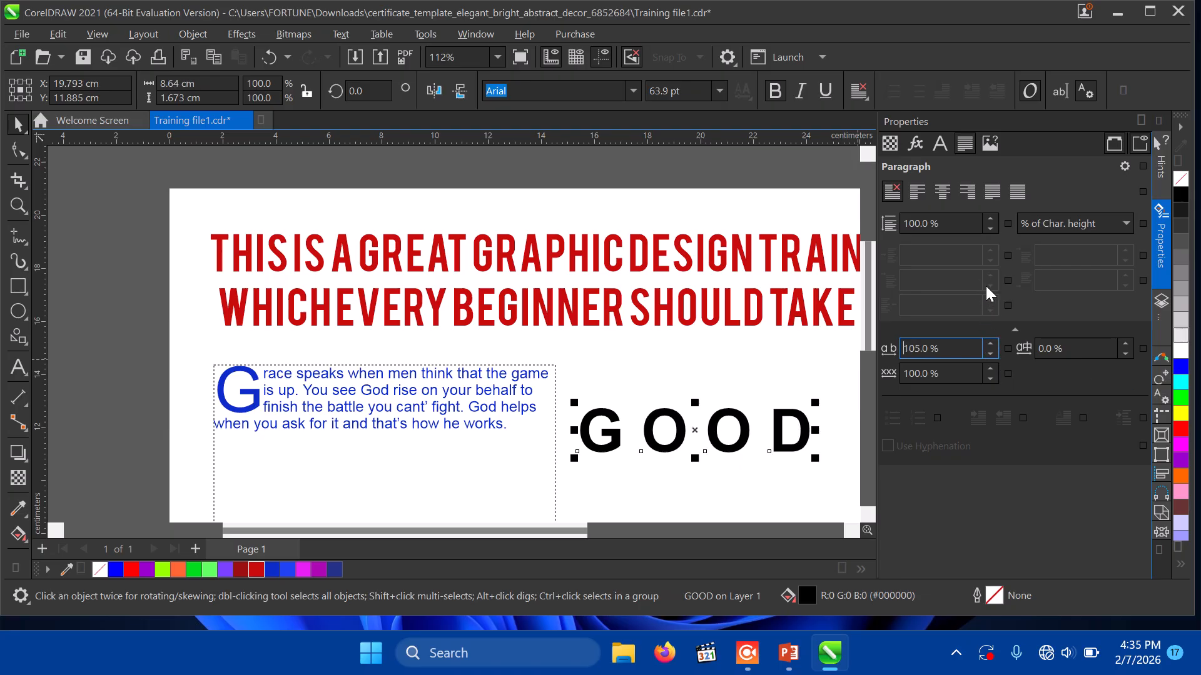
pyautogui.click(954, 351)
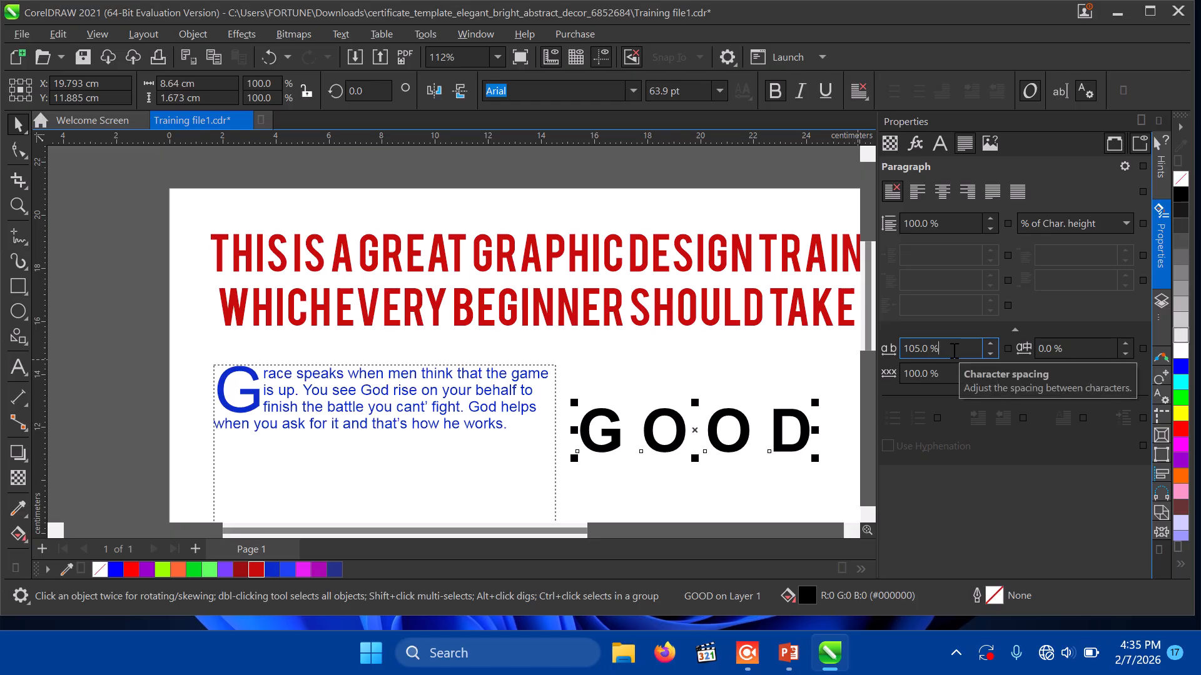
pyautogui.doubleClick(955, 349)
pyautogui.write('50')
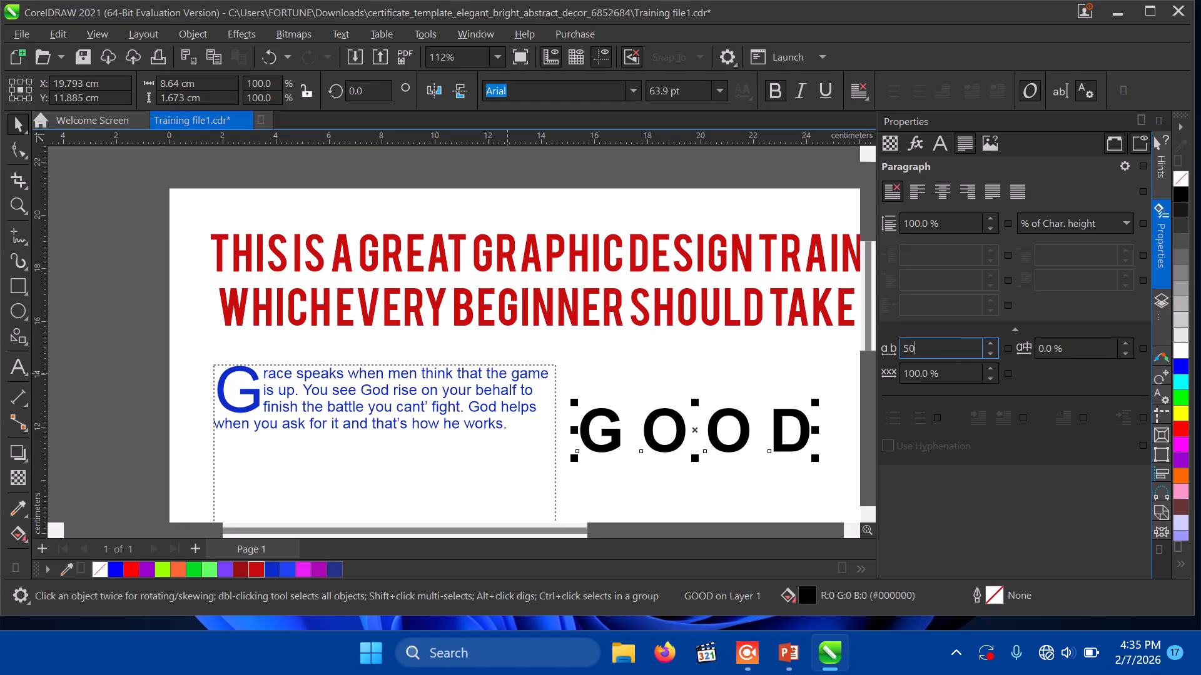
pyautogui.press('Return')
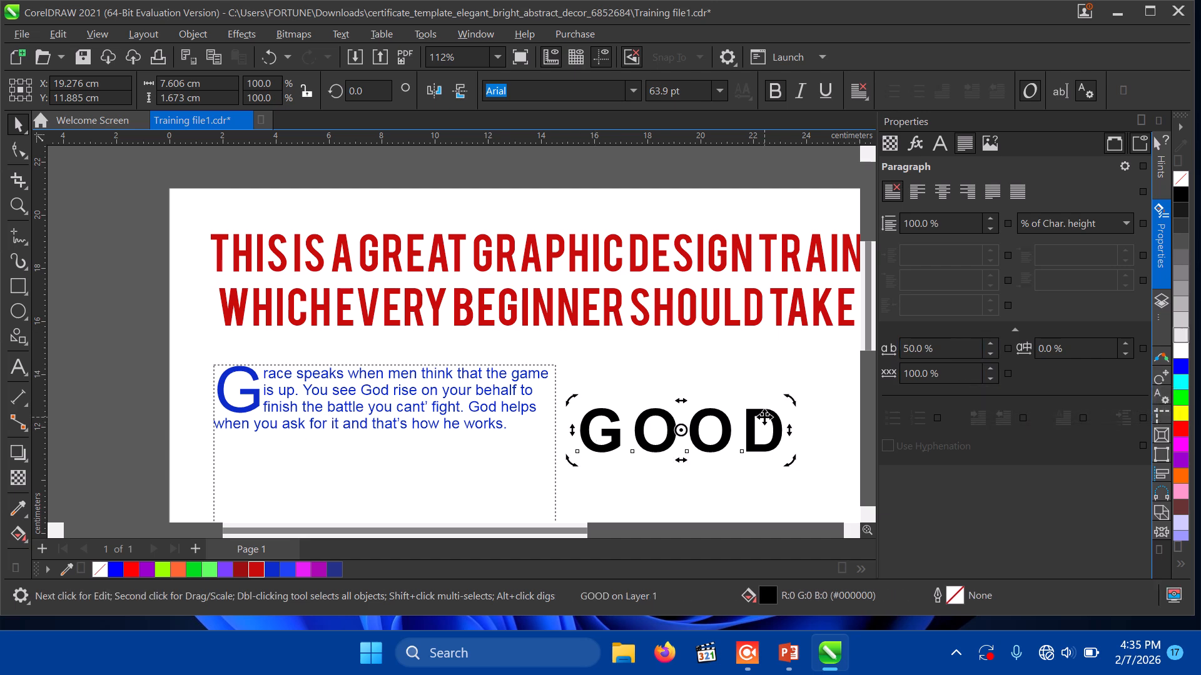
# Step: Revert the spacing to 5% and change the text to read 'GOD IS GOOD'
pyautogui.click(786, 418)
pyautogui.doubleClick(781, 436)
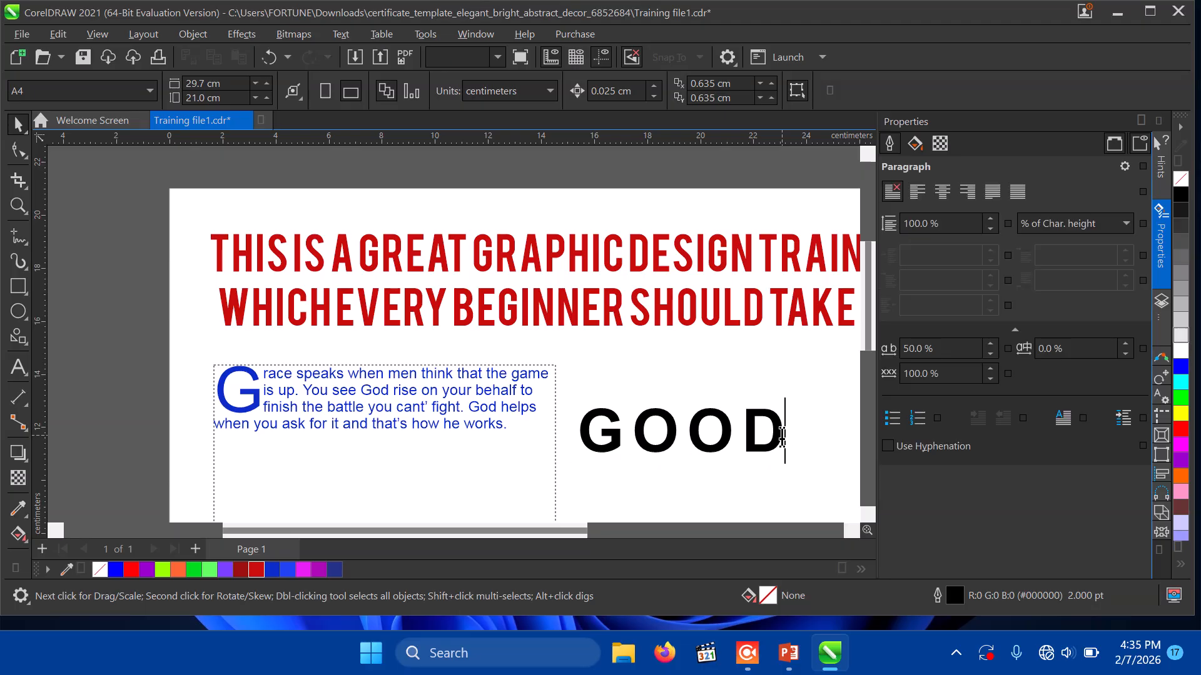
pyautogui.hotkey('ctrl', 'z')
pyautogui.hotkey('ctrl', 'z')
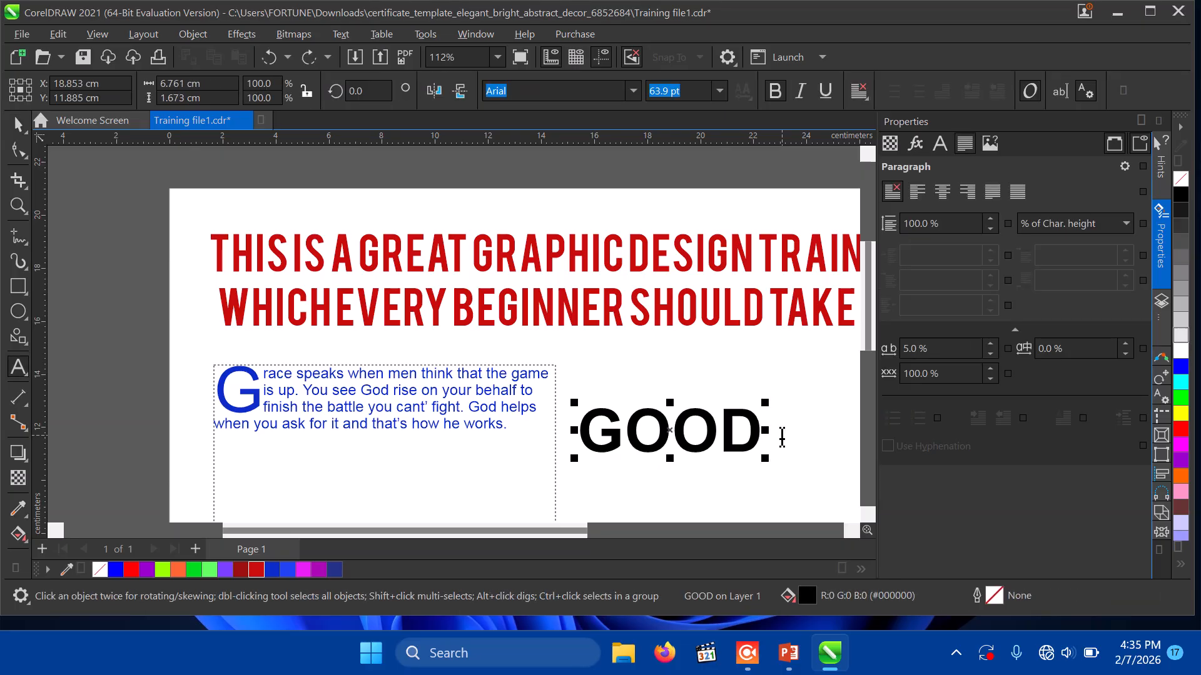
pyautogui.press('Left')
pyautogui.press('BackSpace')
pyautogui.press('Right')
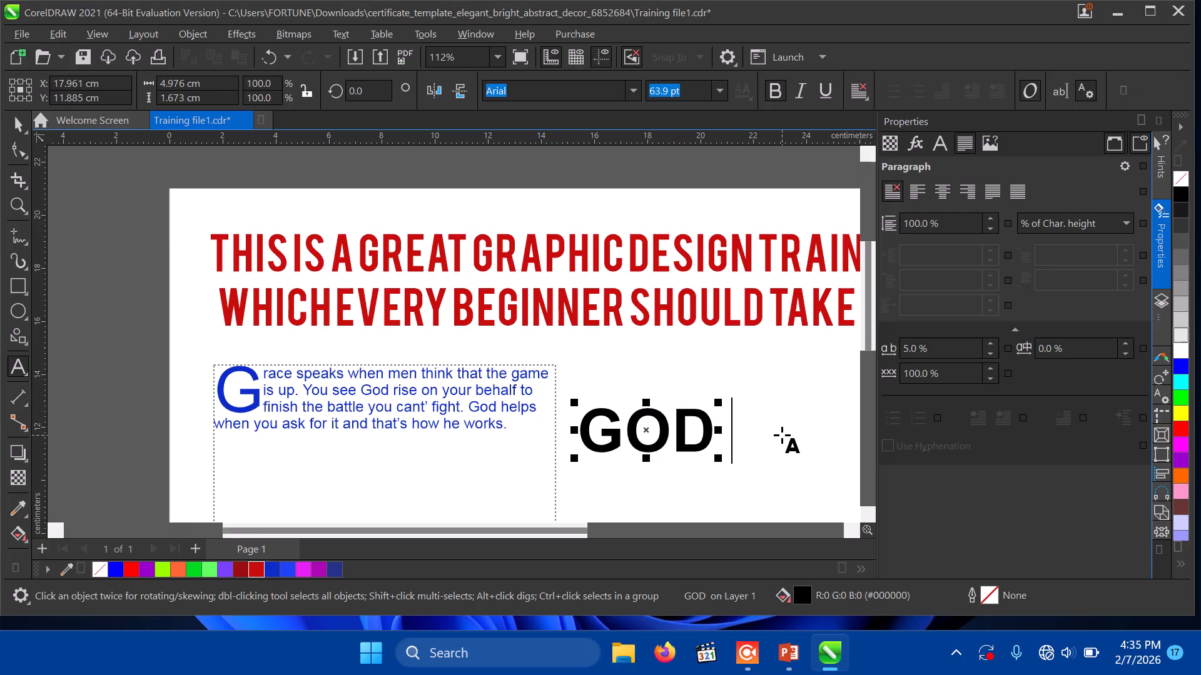
pyautogui.write('IS GOOD')
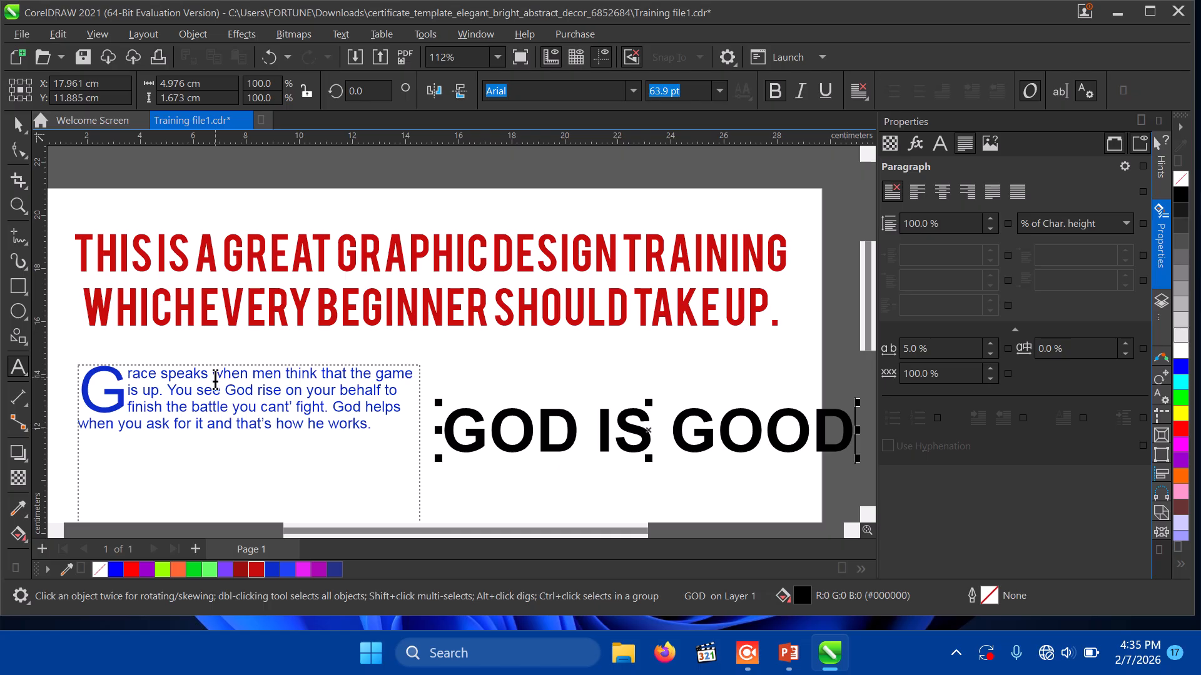
# Step: Drag the blue paragraph frame lower, then place 'GOD IS GOOD' centred beneath the red headline
pyautogui.click(18, 123)
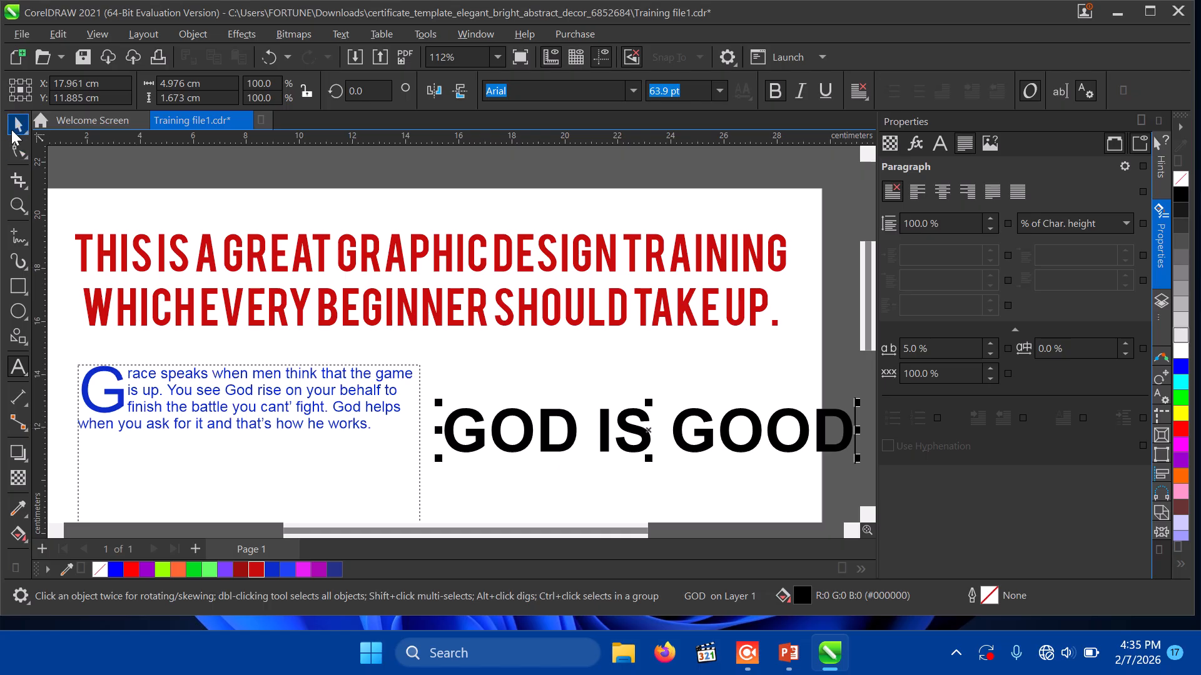
pyautogui.click(247, 423)
pyautogui.moveTo(264, 531); pyautogui.dragTo(265, 553)
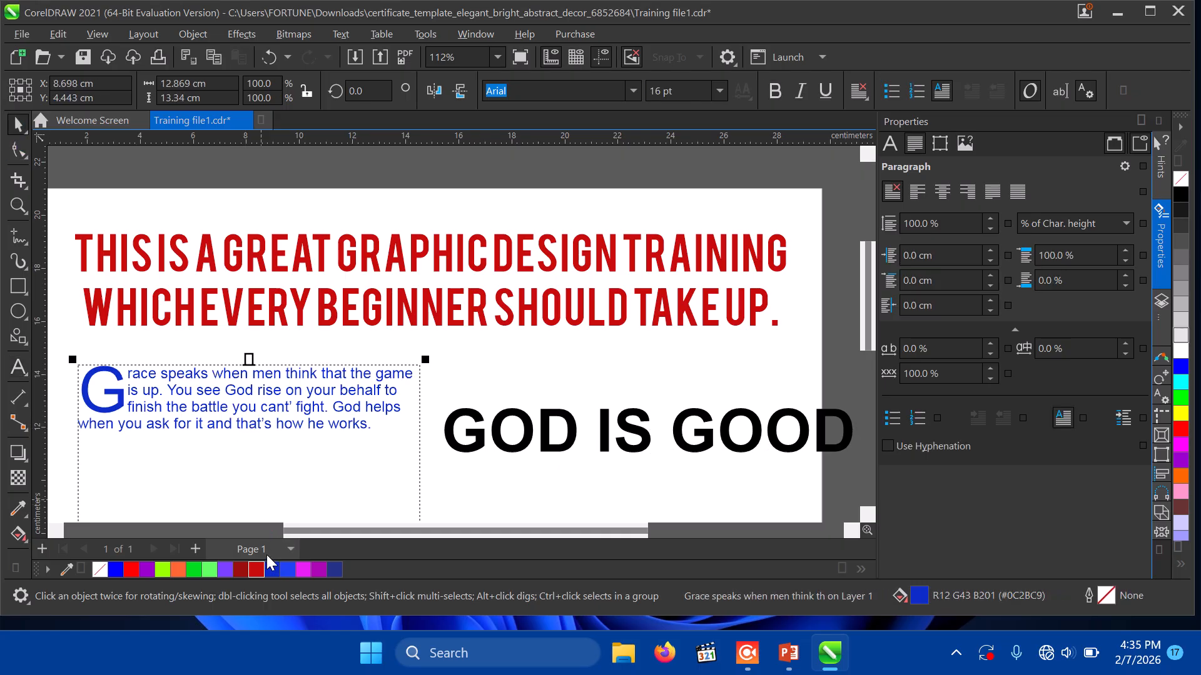
pyautogui.moveTo(246, 389); pyautogui.dragTo(250, 529)
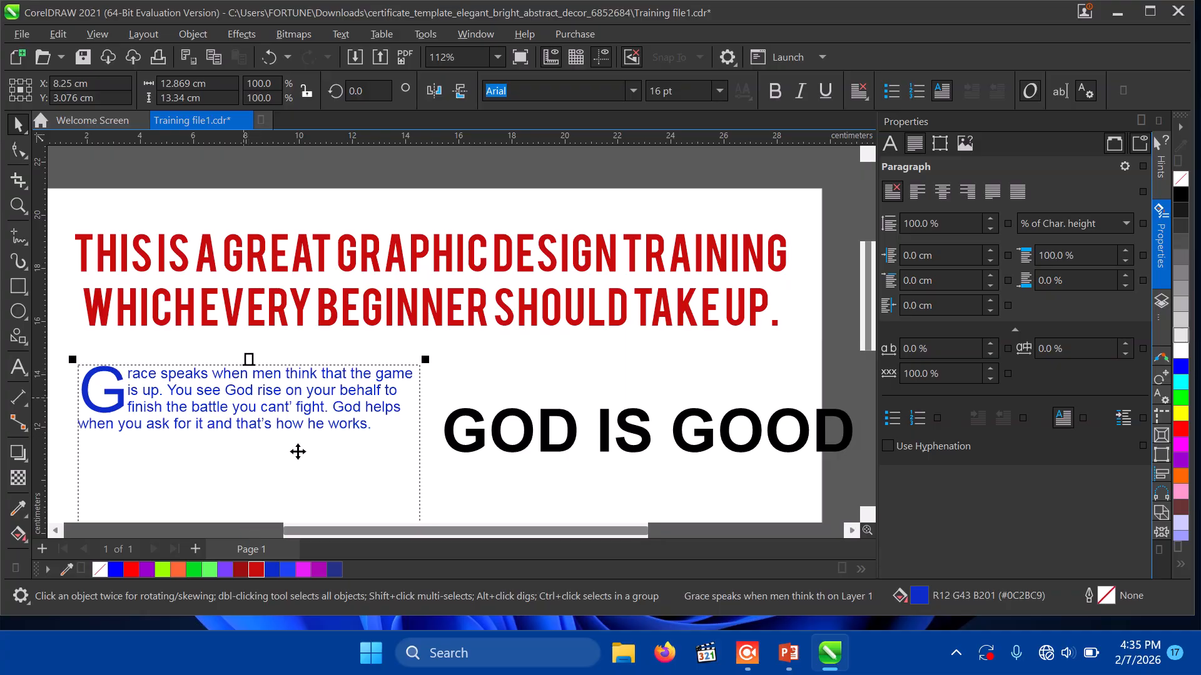
pyautogui.moveTo(268, 394); pyautogui.dragTo(261, 490)
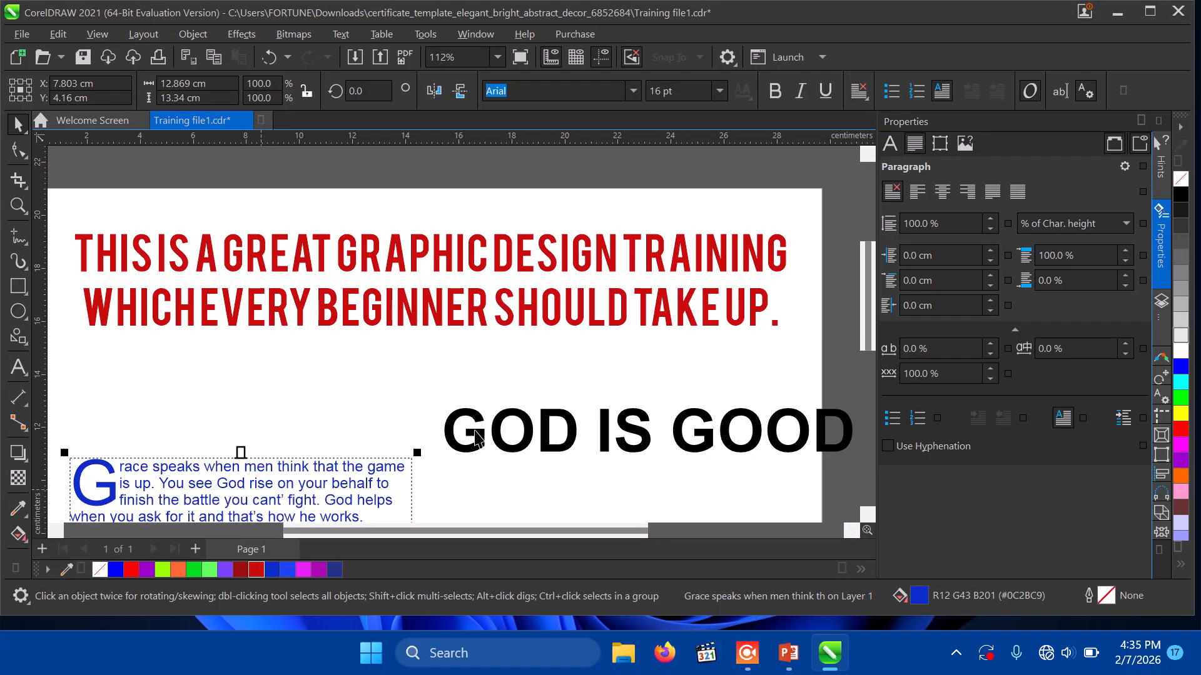
pyautogui.moveTo(497, 445); pyautogui.dragTo(278, 403)
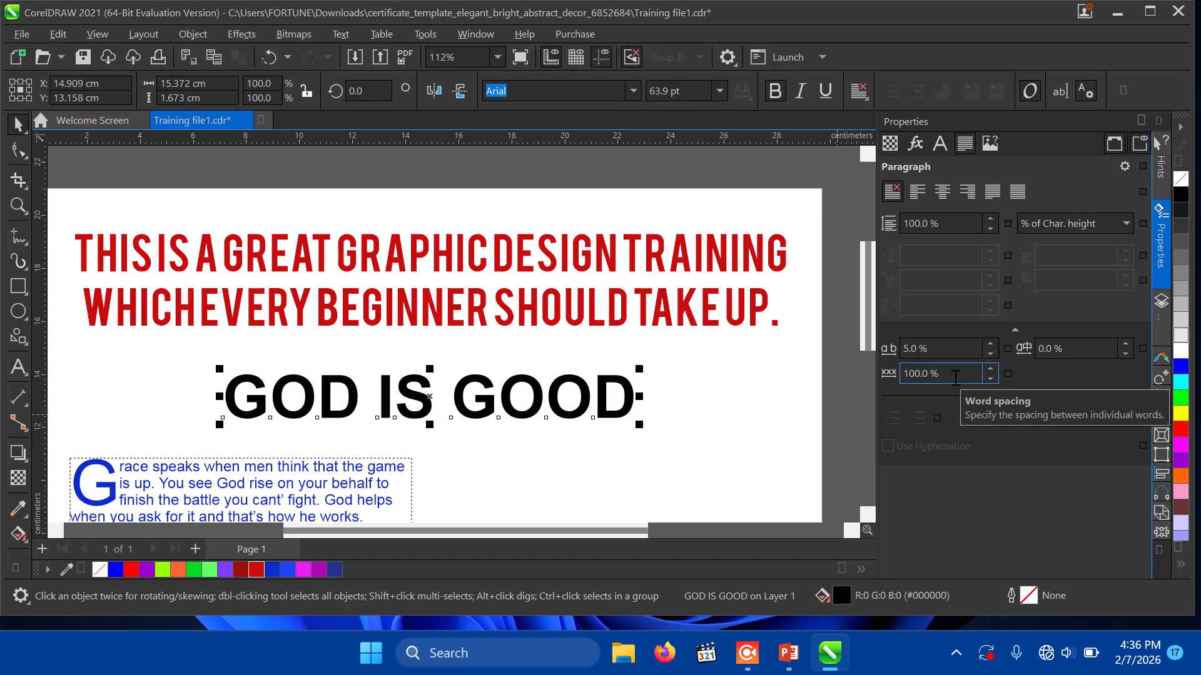
# Step: Widen the word spacing of 'GOD IS GOOD', setting it to 500%
pyautogui.click(990, 375)
pyautogui.click(990, 375)
pyautogui.click(991, 376)
pyautogui.click(988, 370)
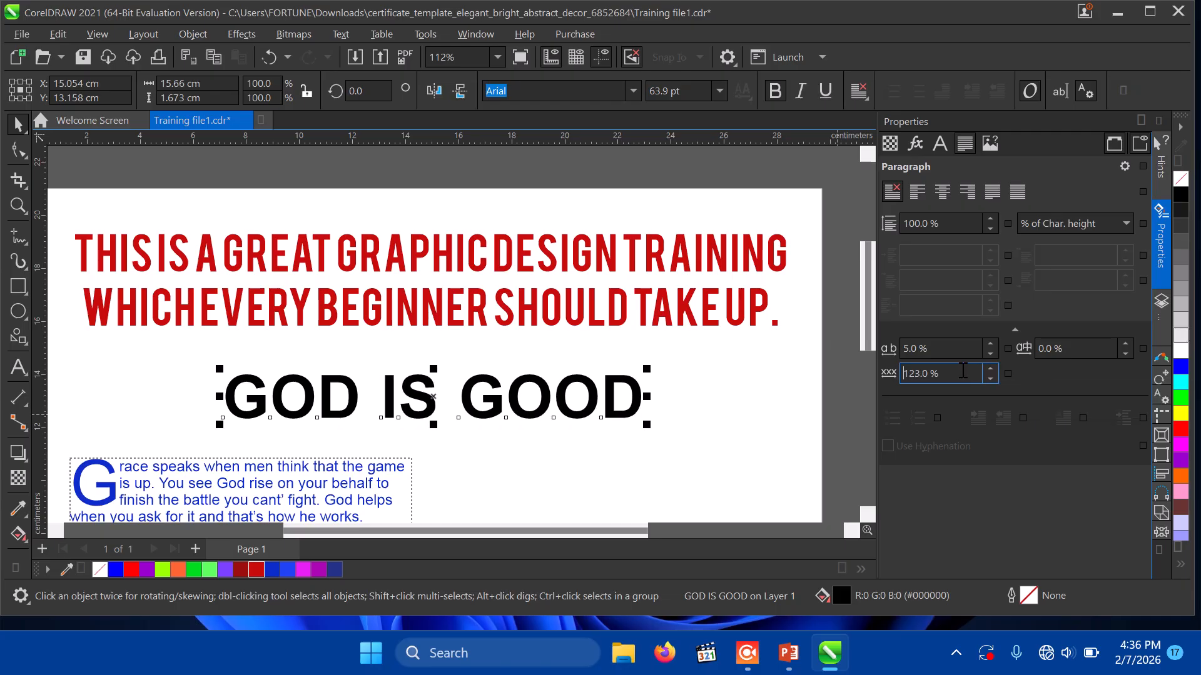
pyautogui.tripleClick(963, 373)
pyautogui.write('500')
pyautogui.press('Return')
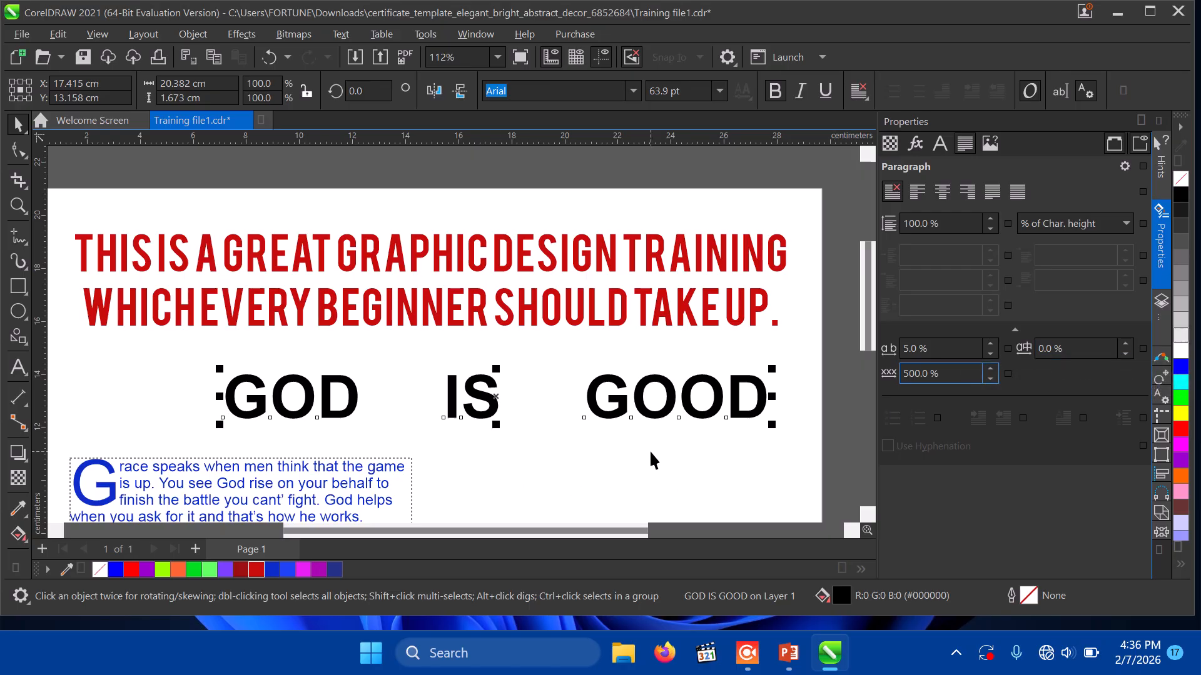
# Step: Reduce the word spacing of 'GOD IS GOOD' to 200%
pyautogui.doubleClick(932, 374)
pyautogui.write('200')
pyautogui.press('Return')
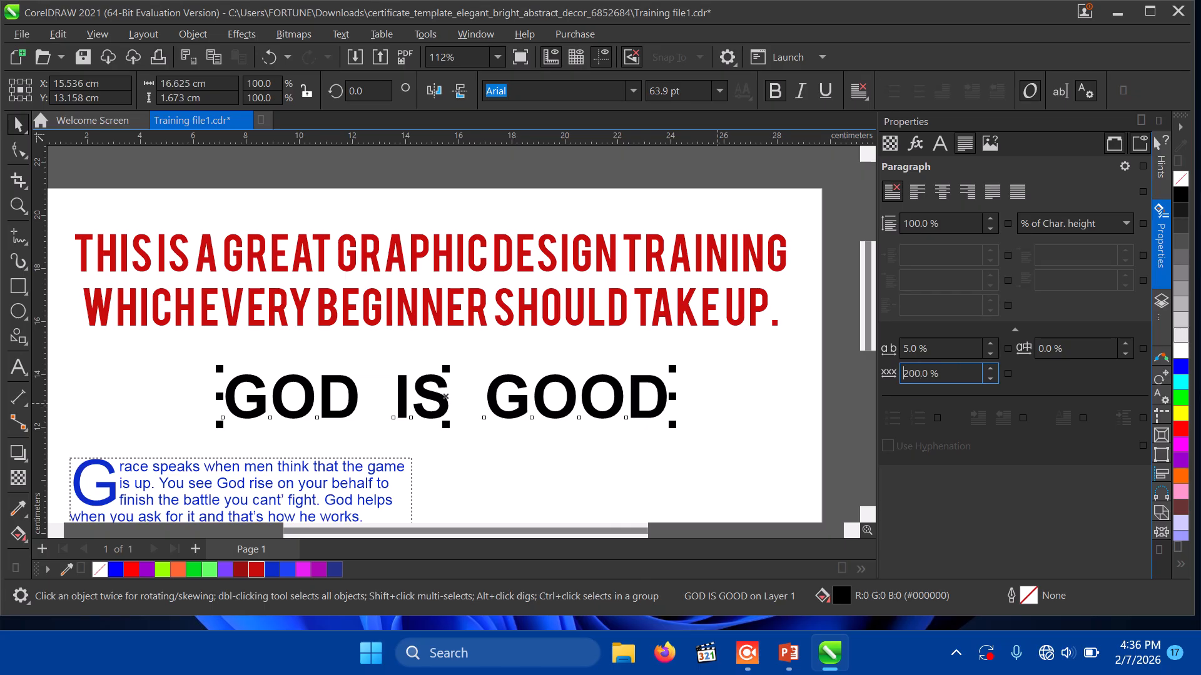